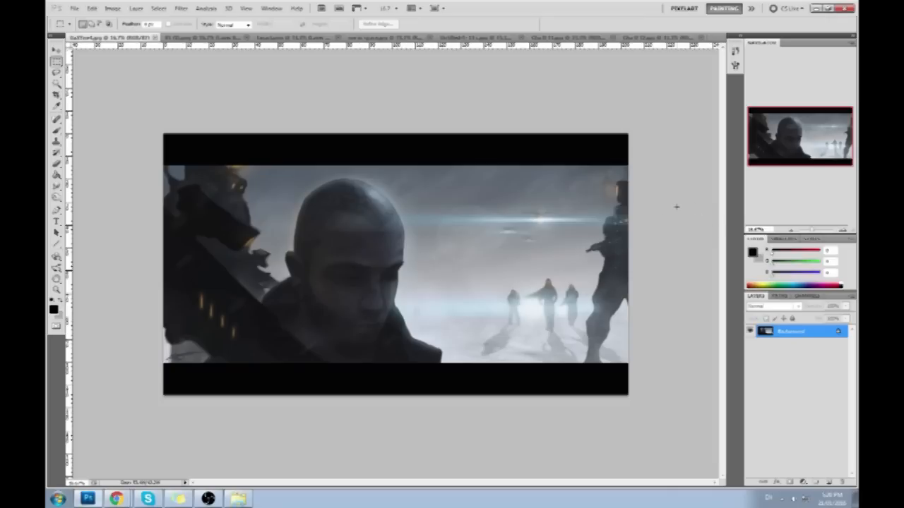
Step: Set up the Brush tool with pure white as the foreground colour
key("b")
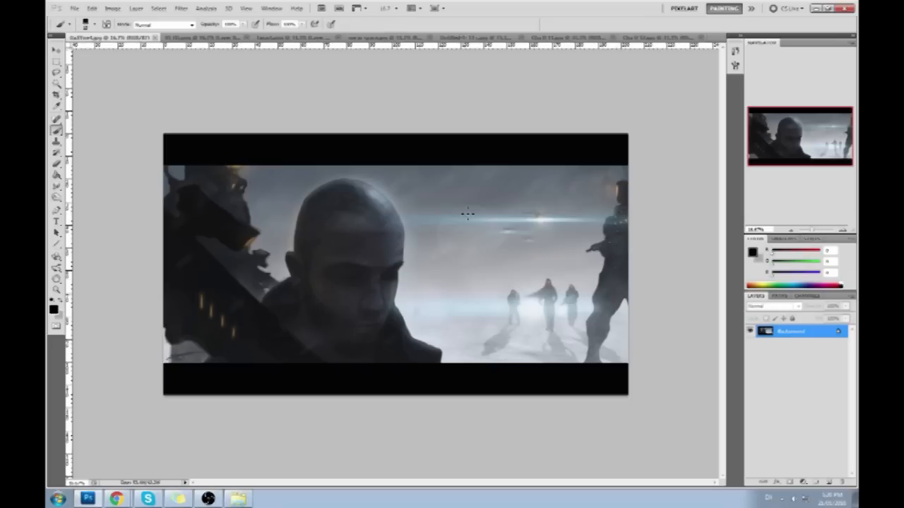
left_click(753, 252)
left_click(601, 229)
left_click(812, 223)
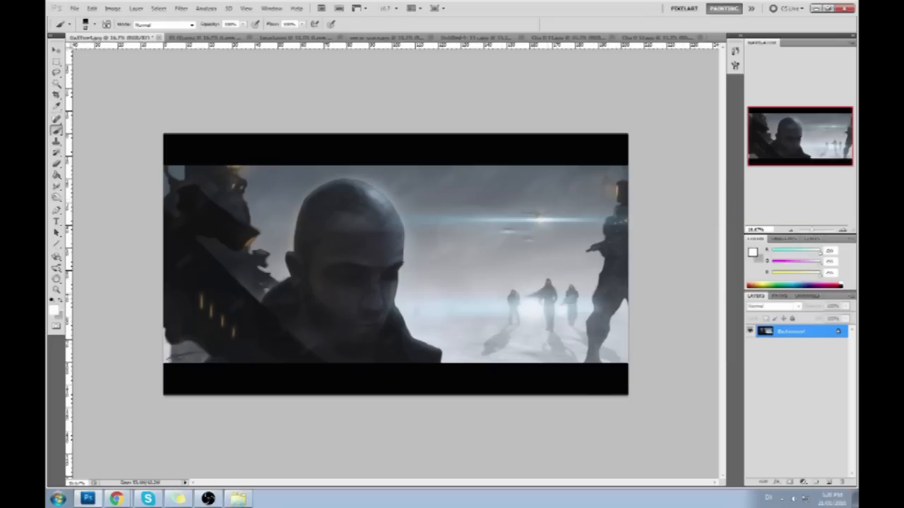
Step: Sketch a filled white sun with short rays in the sky and a hatched circle beside it, nearer the man's head
mouse_move(470, 212)
left_mouse_down()
mouse_move(450, 200)
mouse_move(532, 209)
mouse_move(528, 215)
mouse_move(502, 164)
left_mouse_up()
key("ctrl+z")
left_click_drag(518, 179, 527, 172)
mouse_move(534, 193)
left_mouse_down()
mouse_move(542, 192)
mouse_move(500, 202)
mouse_move(504, 196)
mouse_move(520, 204)
mouse_move(503, 212)
mouse_move(506, 202)
mouse_move(514, 204)
mouse_move(502, 213)
mouse_move(500, 204)
mouse_move(508, 216)
left_mouse_up()
left_click_drag(417, 164, 414, 153)
mouse_move(425, 184)
left_mouse_down()
mouse_move(457, 180)
mouse_move(423, 154)
mouse_move(407, 167)
mouse_move(434, 165)
mouse_move(425, 194)
mouse_move(445, 176)
left_mouse_up()
Step: Sketch an outlined white sun with radiating strokes above and to the left of the man's head
left_click_drag(288, 189, 324, 141)
mouse_move(319, 168)
left_mouse_down()
mouse_move(335, 171)
mouse_move(319, 205)
left_mouse_up()
left_click_drag(287, 195, 284, 213)
left_click_drag(267, 188, 252, 196)
left_click_drag(244, 143, 264, 150)
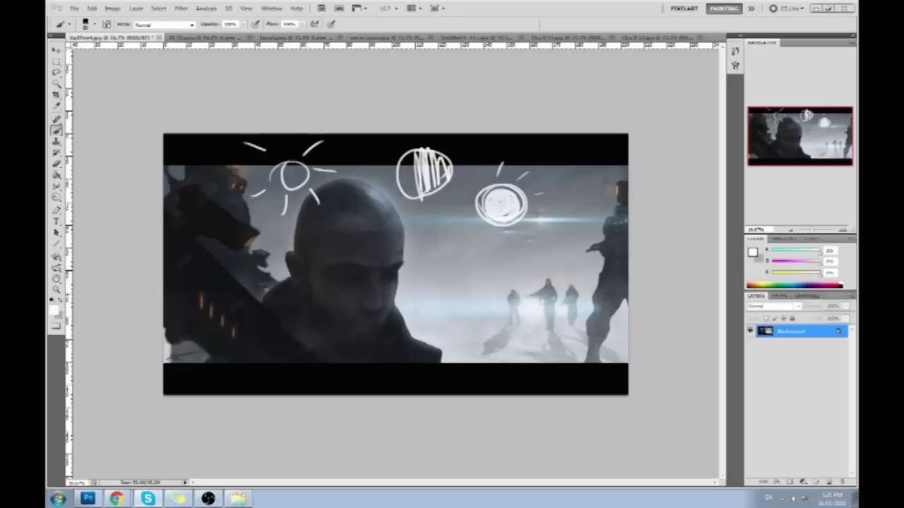
left_click(348, 94)
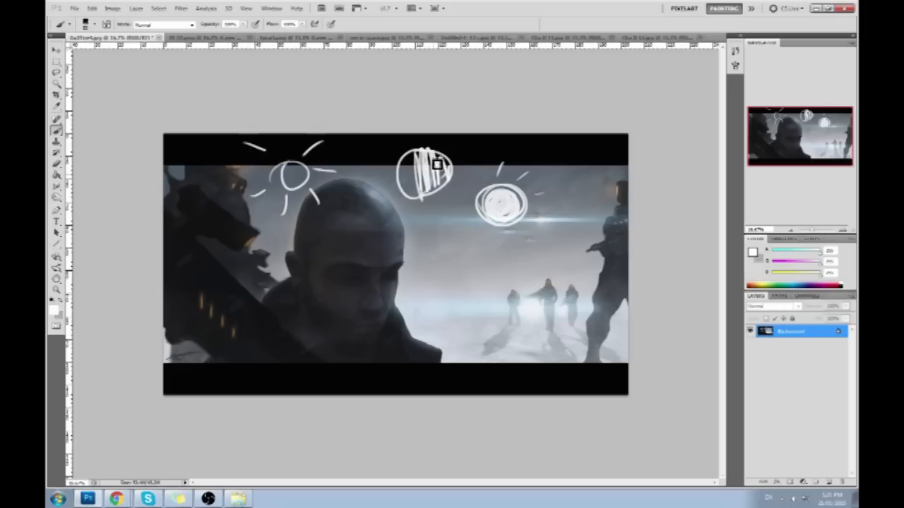
Step: Sketch white arrows pointing at the man's face and down at the central distant figure
mouse_move(532, 254)
left_mouse_down()
mouse_move(481, 272)
mouse_move(465, 251)
mouse_move(416, 291)
left_mouse_up()
mouse_move(459, 250)
left_mouse_down()
mouse_move(421, 293)
mouse_move(458, 298)
left_mouse_up()
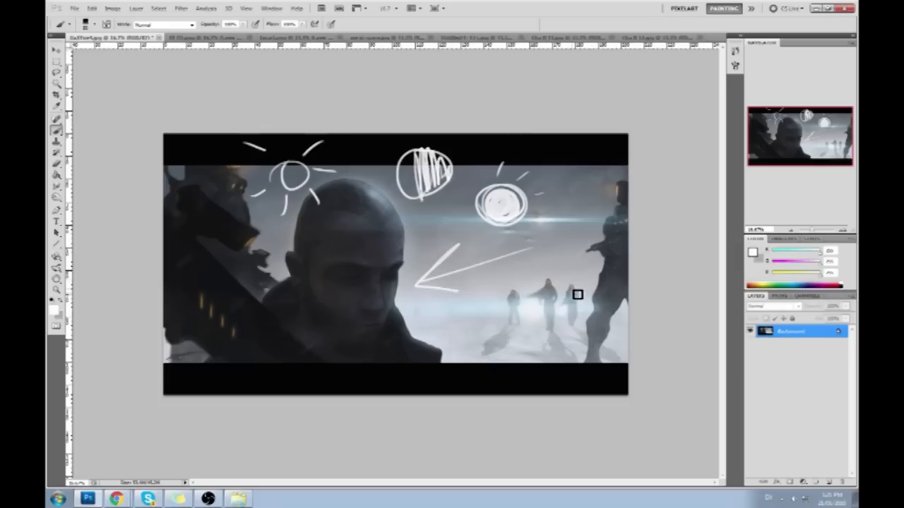
left_click_drag(551, 252, 550, 267)
mouse_move(541, 257)
left_mouse_down()
mouse_move(545, 270)
mouse_move(567, 260)
left_mouse_up()
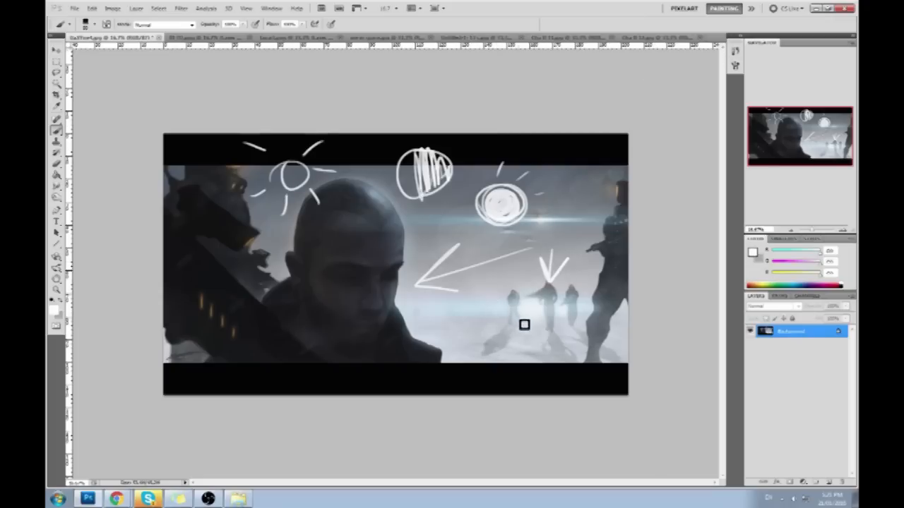
Step: Circle the distant figures, undo the circle, and mark the central figure's cast shadow with diagonal white strokes
mouse_move(515, 324)
left_mouse_down()
mouse_move(573, 291)
mouse_move(566, 325)
mouse_move(517, 293)
left_mouse_up()
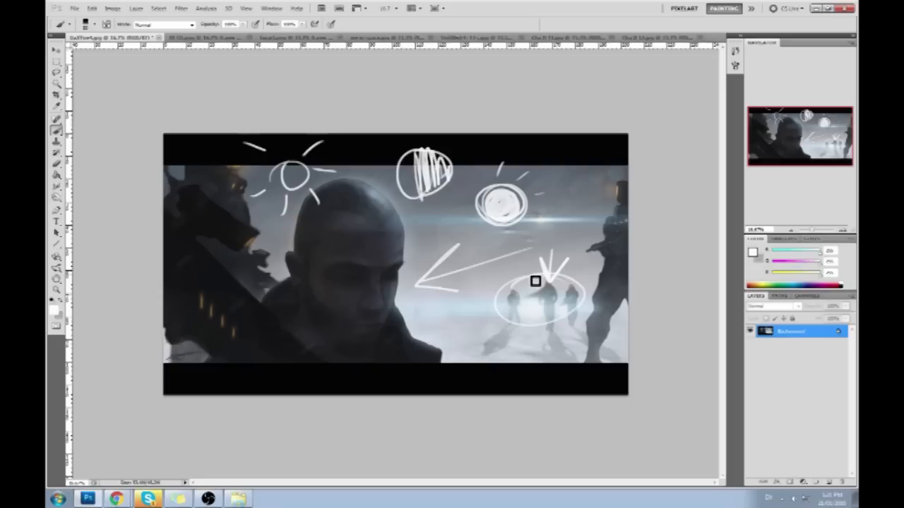
key("ctrl+z")
left_click_drag(549, 318, 515, 368)
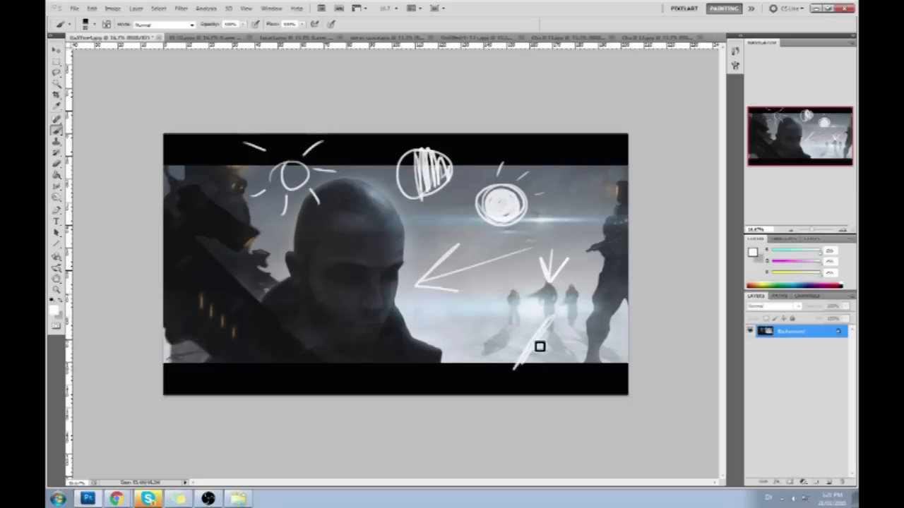
left_click_drag(557, 321, 506, 377)
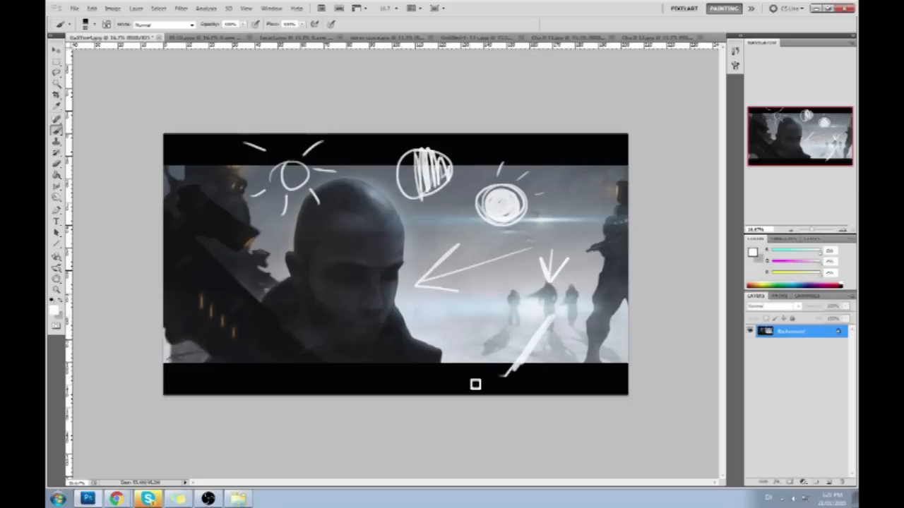
Step: Try marks around the man's collar, undo them, and paint a white light spot between the distant figures
mouse_move(429, 346)
left_mouse_down()
mouse_move(412, 325)
mouse_move(433, 348)
left_mouse_up()
left_click_drag(393, 346, 423, 330)
mouse_move(517, 315)
left_mouse_down()
mouse_move(527, 301)
mouse_move(514, 319)
left_mouse_up()
key("ctrl+z")
key("ctrl+alt+z")
key("ctrl+alt+z")
left_click_drag(540, 310, 536, 318)
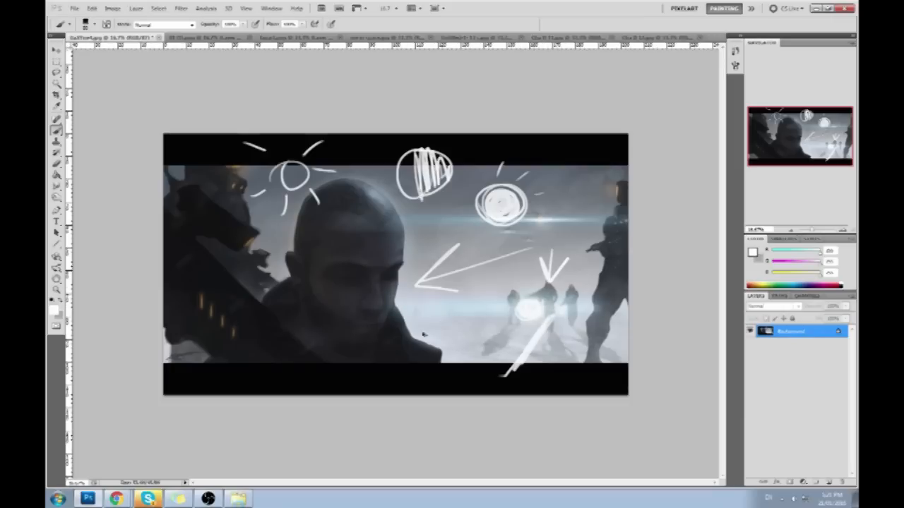
Step: Undo all the white sketched annotations to restore the clean painting
key("ctrl+z")
key("ctrl+z")
key("ctrl+z")
key("ctrl+z")
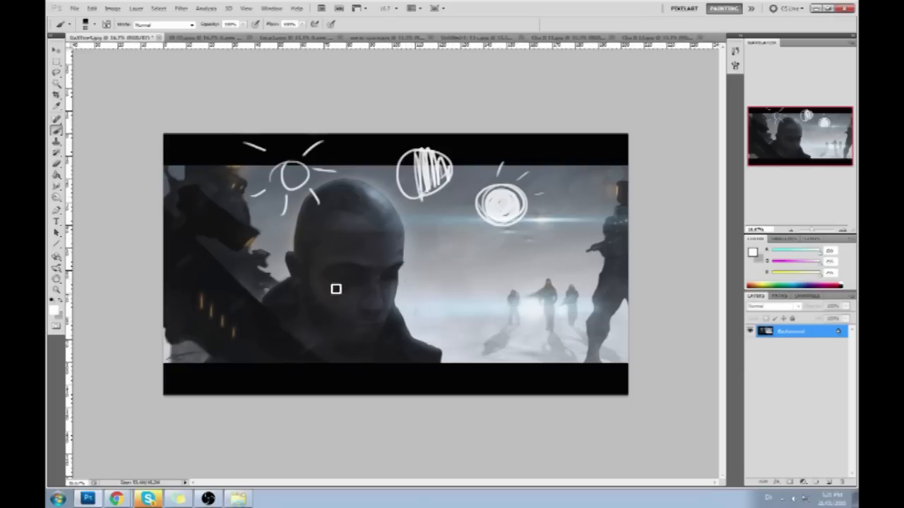
key("ctrl+alt+z")
key("ctrl+alt+z")
key("ctrl+alt+z")
key("ctrl+alt+z")
key("ctrl+alt+z")
key("ctrl+alt+z")
key("ctrl+alt+z")
key("ctrl+alt+z")
key("ctrl+alt+z")
key("ctrl+alt+z")
key("ctrl+alt+z")
key("ctrl+alt+z")
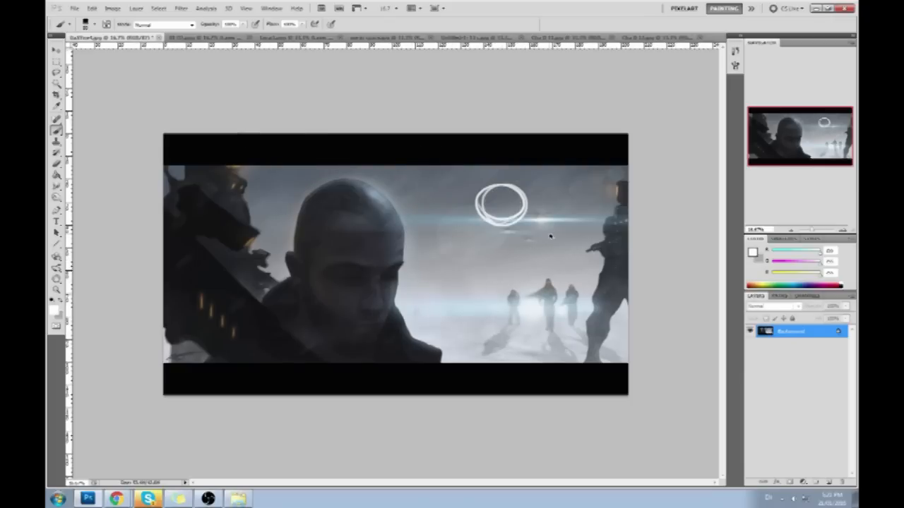
key("ctrl+alt+z")
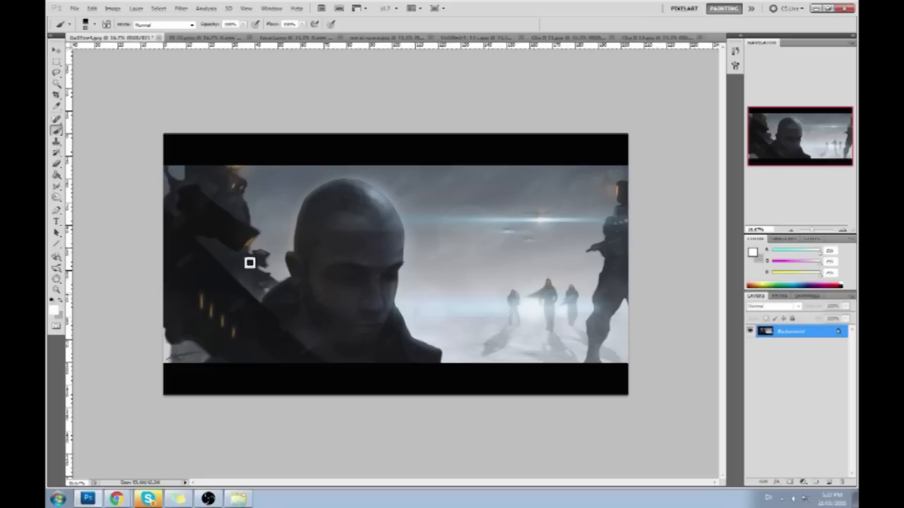
Step: Select the misty background around the man's head with the Magic Wand, adjusting the tolerance and adding neighbouring areas
left_click_drag(57, 84, 89, 92)
left_click(413, 203)
left_click(395, 189, "shift")
left_click(147, 24)
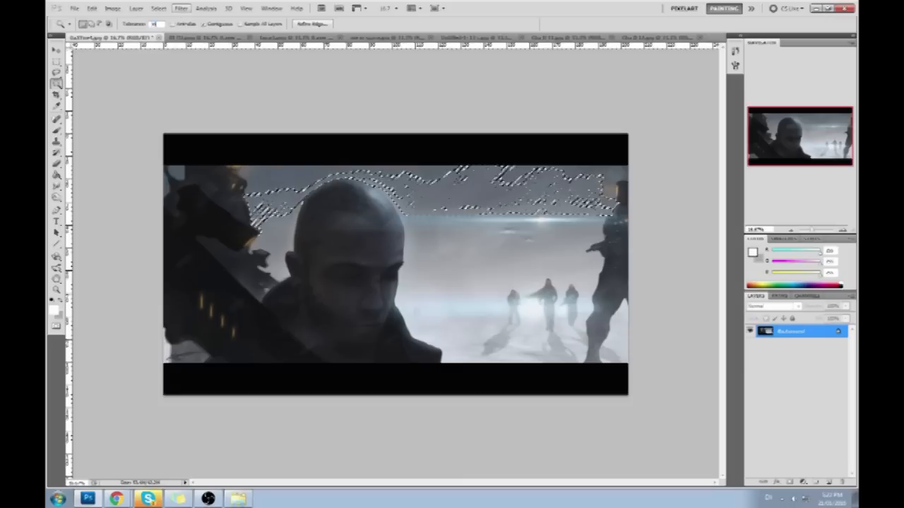
left_click(408, 298)
left_click(415, 256, "shift")
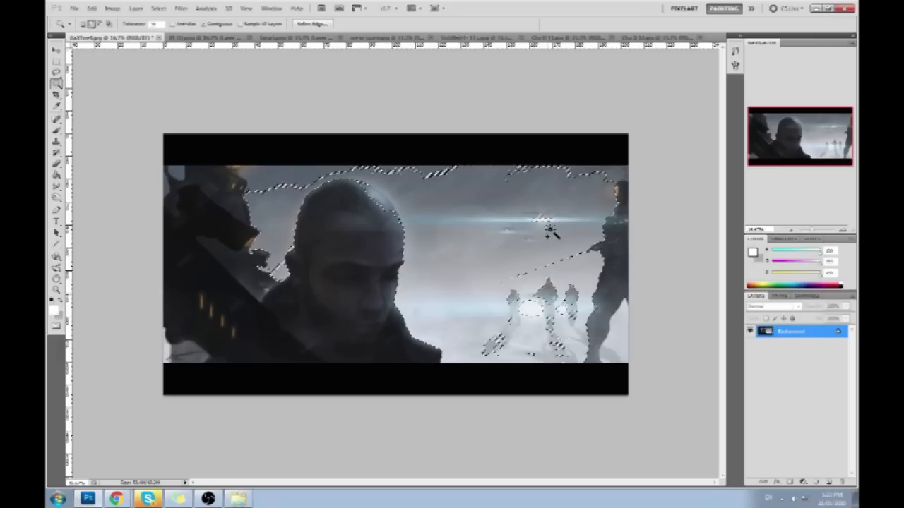
Step: Refine the background selection with the Lasso, following the man's outline and including the distant figures and the right-hand figure
key("l")
key("shift")
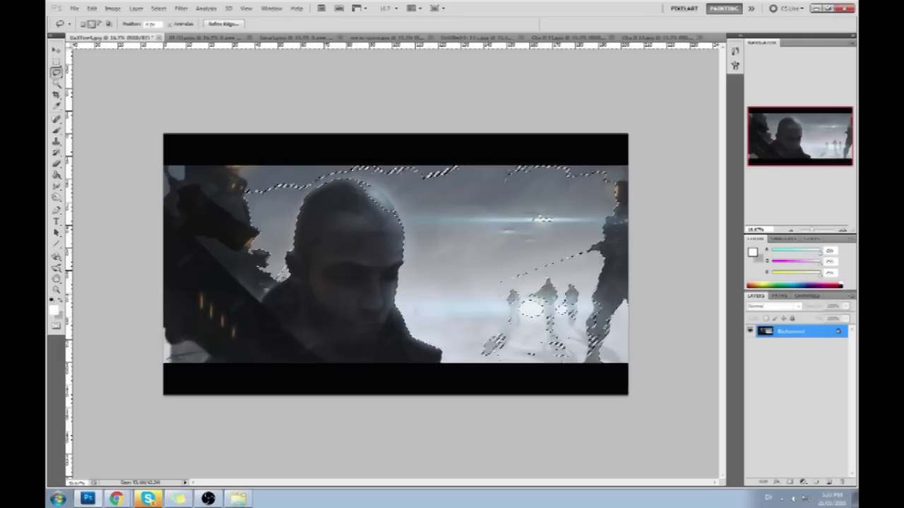
key("alt")
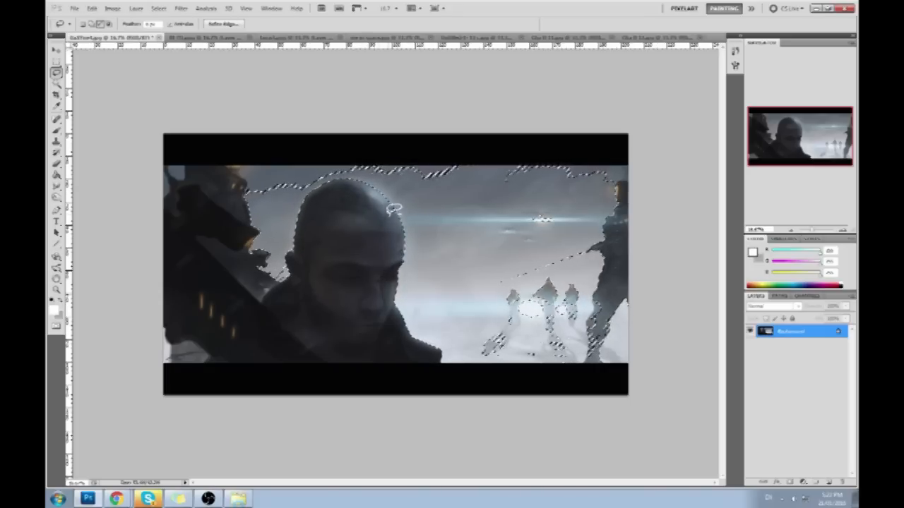
key("alt")
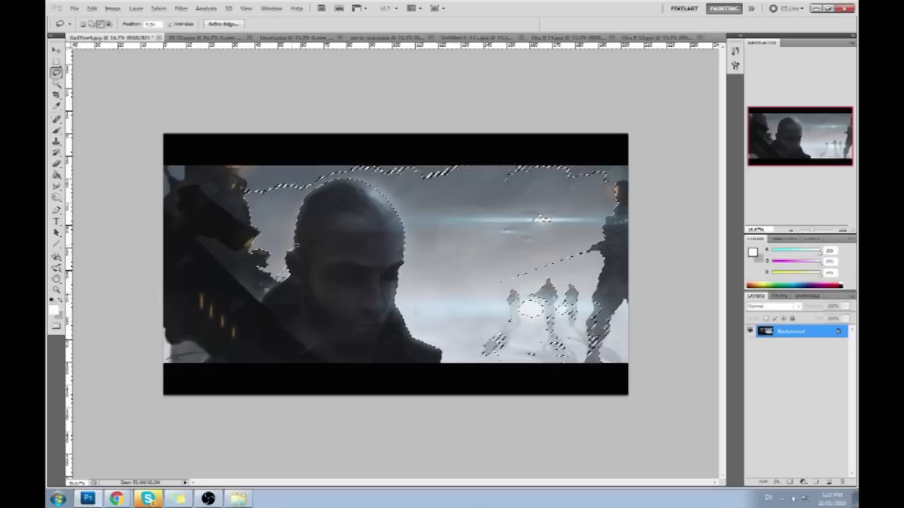
key("alt")
key("shift")
key("shift")
key("alt")
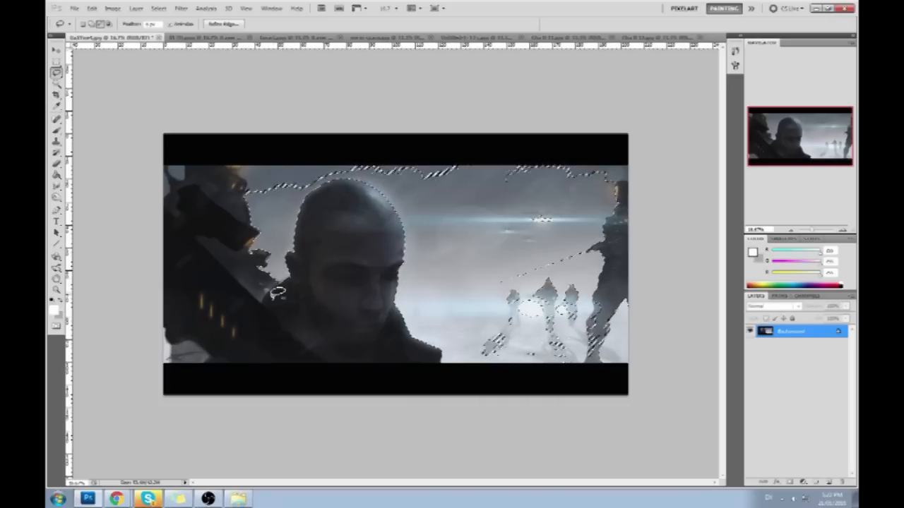
key("shift")
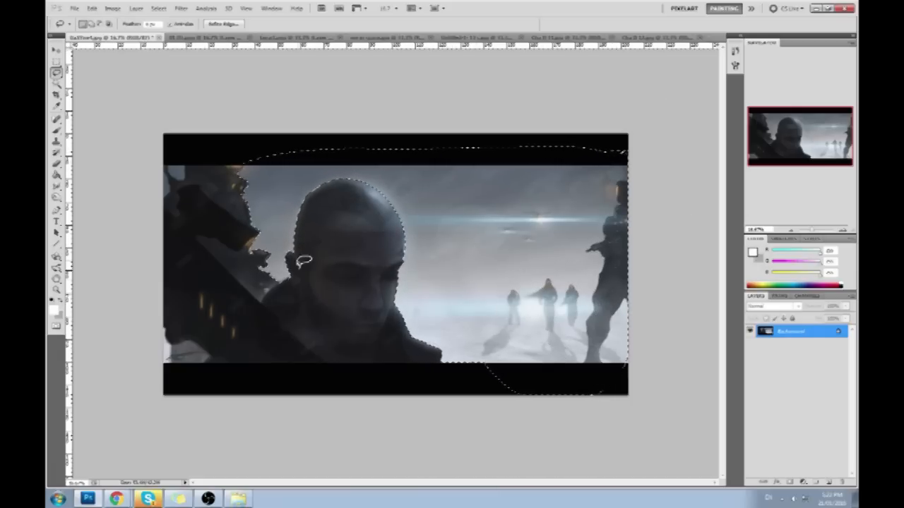
Step: Extend the Lasso selection over the gap beside the man's shoulder, the machinery behind the foreground arm, and the lower-left snowy patch
left_click_drag(263, 300, 306, 293)
mouse_move(223, 265)
left_mouse_down()
mouse_move(196, 240)
mouse_move(211, 231)
left_mouse_up()
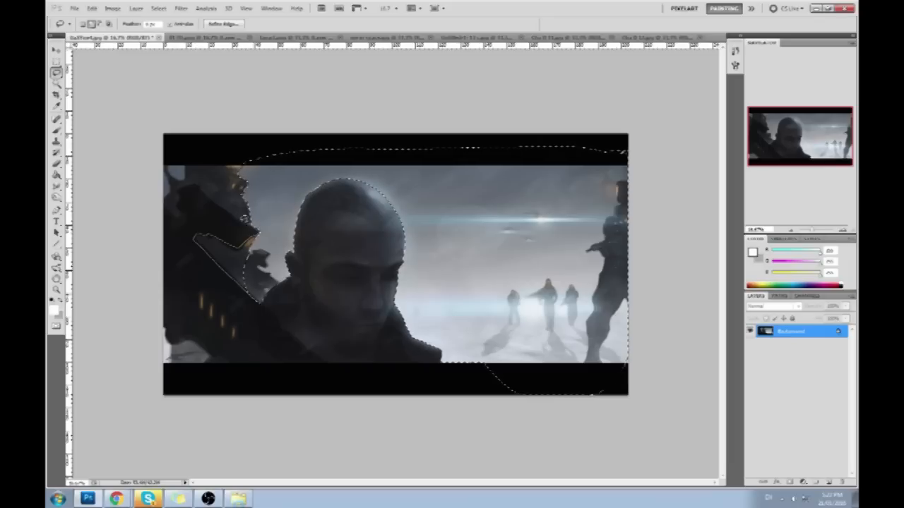
mouse_move(203, 187)
left_mouse_down()
mouse_move(180, 192)
mouse_move(232, 115)
mouse_move(244, 63)
mouse_move(334, 149)
left_mouse_up()
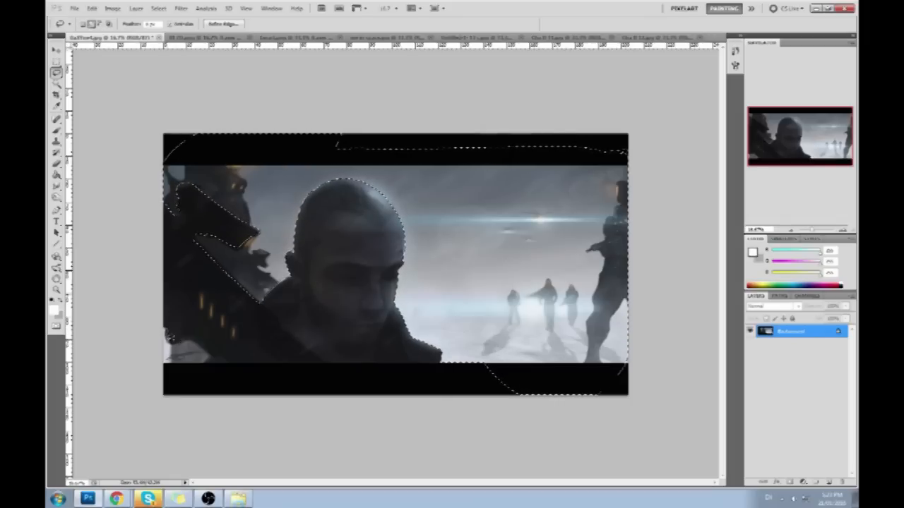
mouse_move(211, 351)
left_mouse_down()
mouse_move(164, 363)
mouse_move(133, 282)
left_mouse_up()
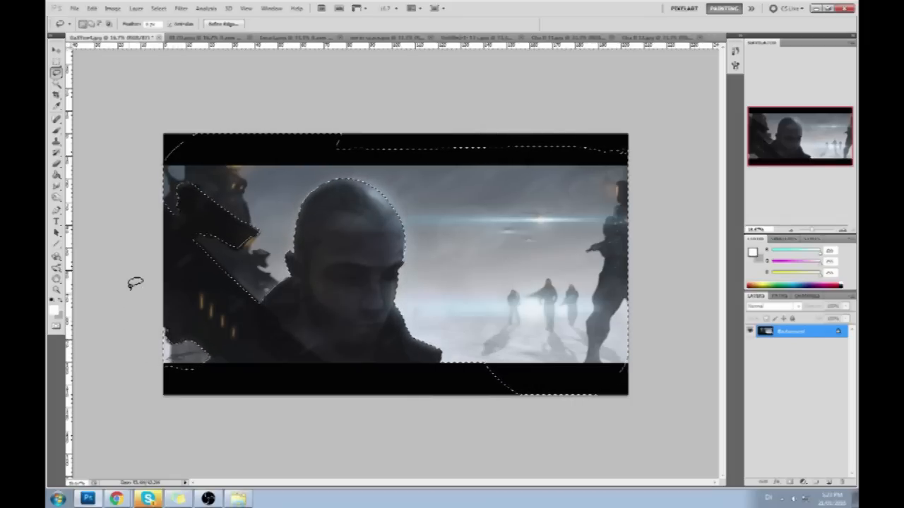
Step: Invert the selection to target the man and the dark foreground form
key("m")
right_click(377, 249)
left_click(425, 265)
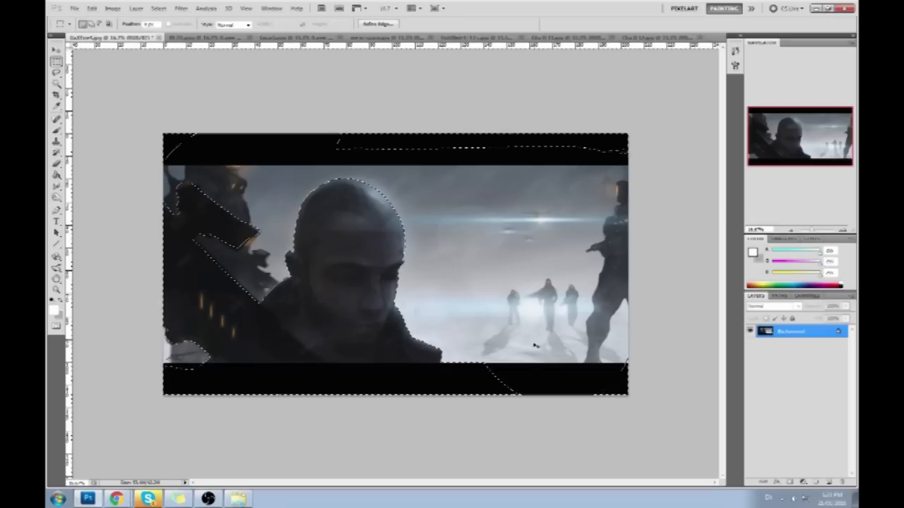
Step: Darken the selected foreground with Levels by raising the black input level, and clear the selection
key("ctrl+l")
left_click_drag(587, 313, 593, 316)
key("ctrl+minus")
key("ctrl+minus")
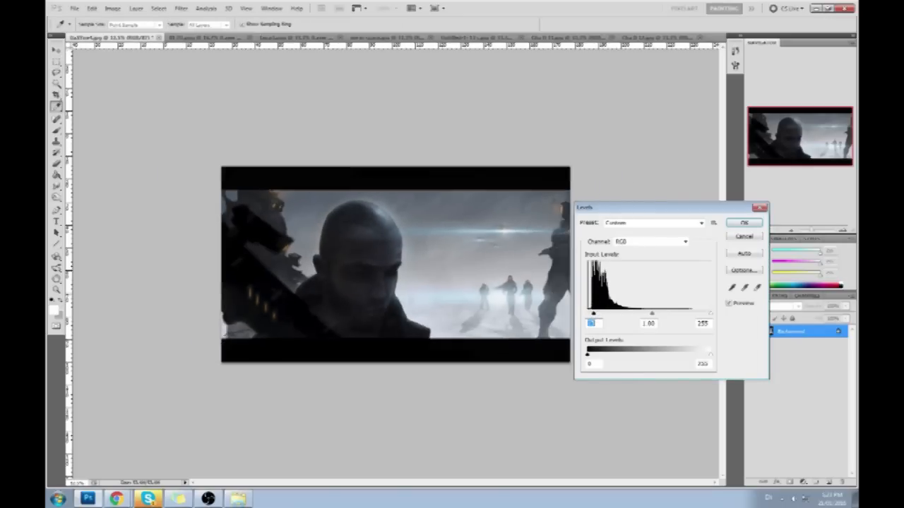
left_click_drag(684, 207, 674, 192)
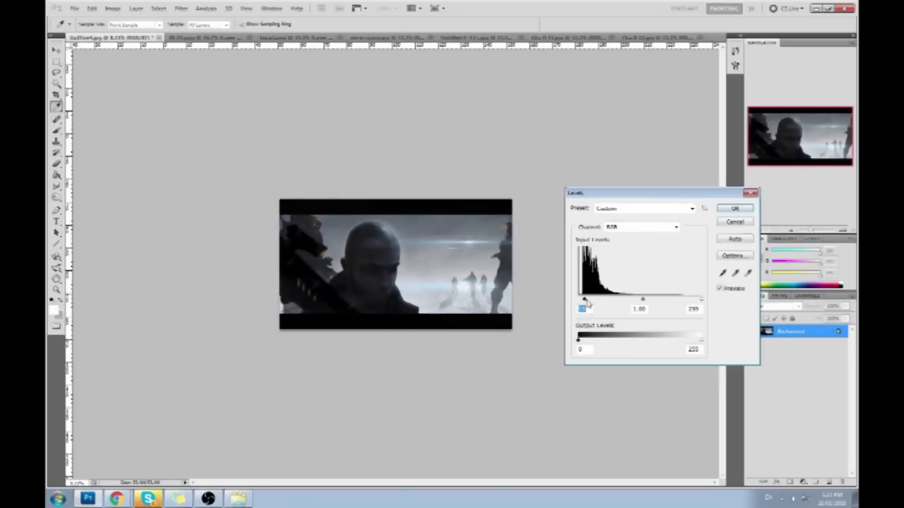
mouse_move(586, 304)
left_mouse_down()
mouse_move(595, 303)
mouse_move(560, 304)
mouse_move(589, 302)
left_mouse_up()
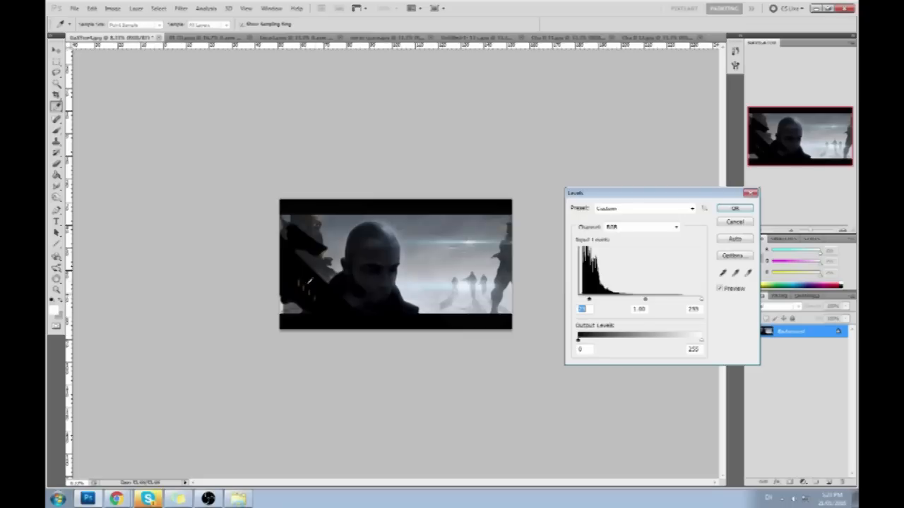
left_click(745, 208)
key("m")
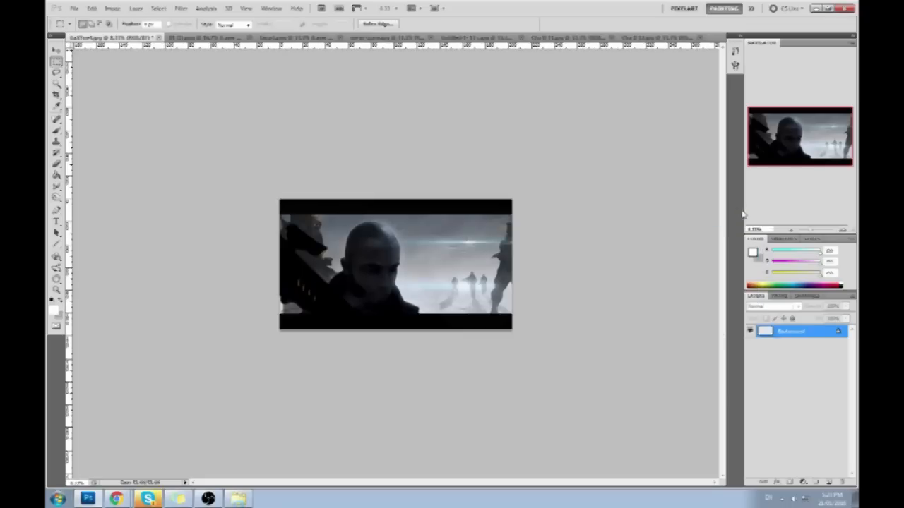
Step: Brighten the four small orange lights on the dark foreground form using the Dodge tool with its range set to Highlights
key("z")
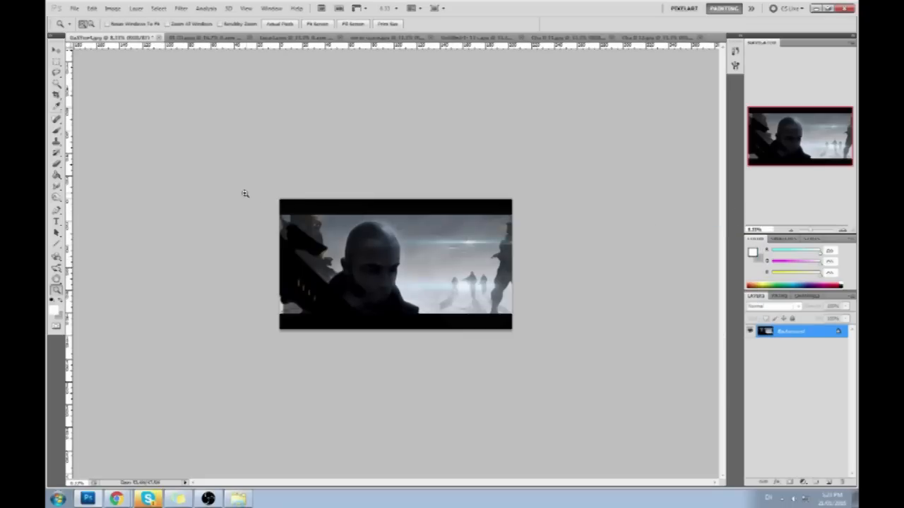
right_click(58, 199)
left_click(89, 196)
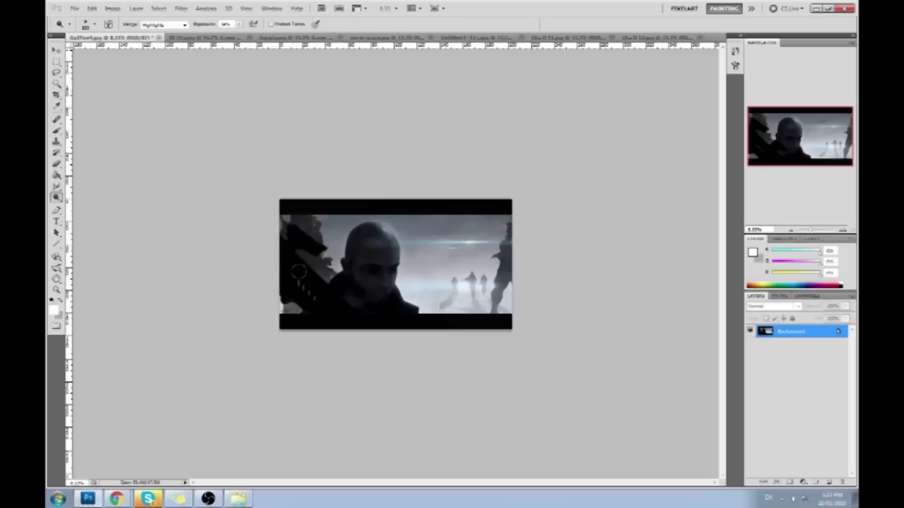
key("z")
left_click_drag(264, 261, 399, 359)
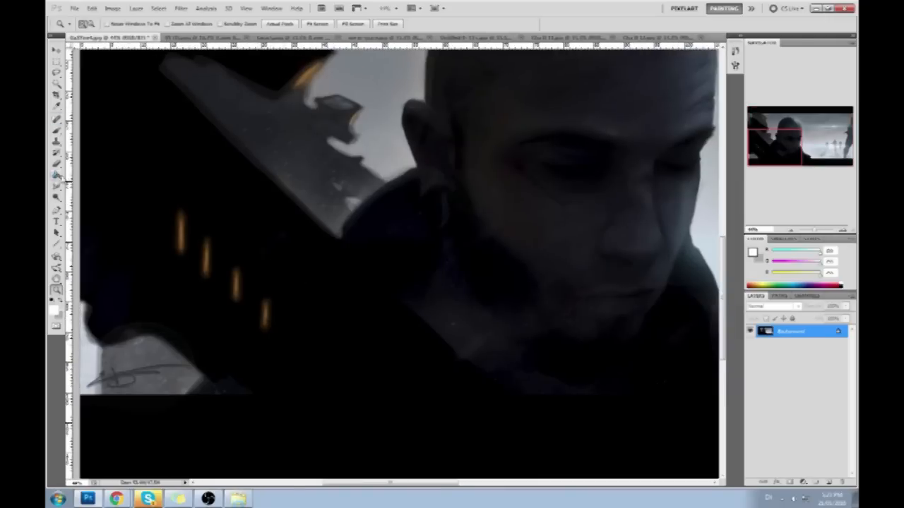
left_click(262, 293)
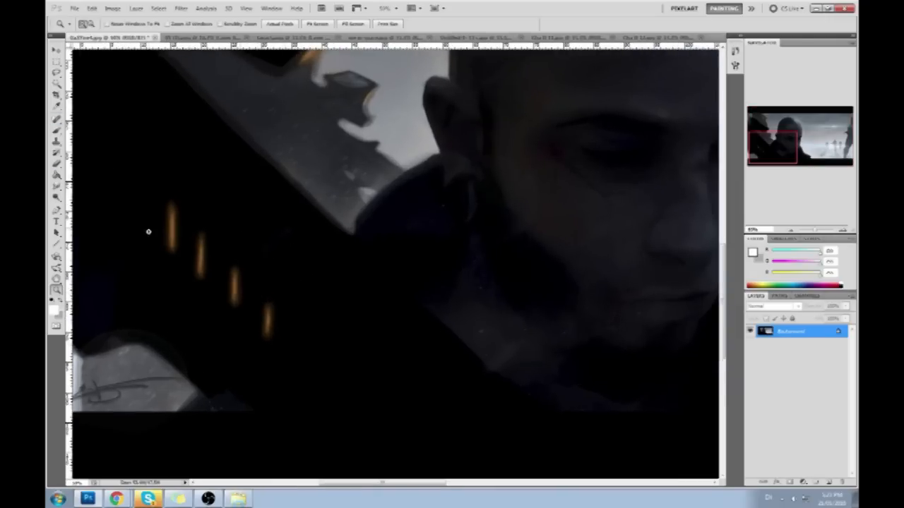
left_click(57, 198)
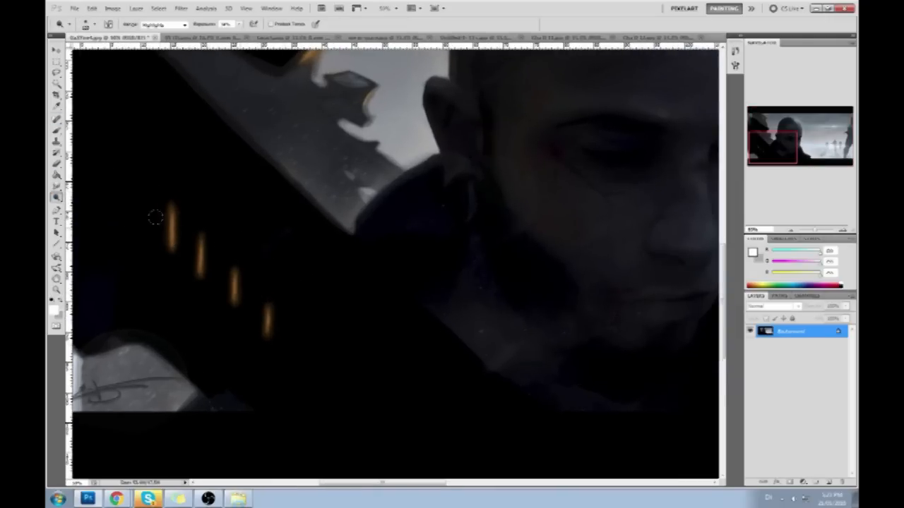
mouse_move(189, 247)
left_mouse_down()
mouse_move(191, 259)
mouse_move(268, 323)
left_mouse_up()
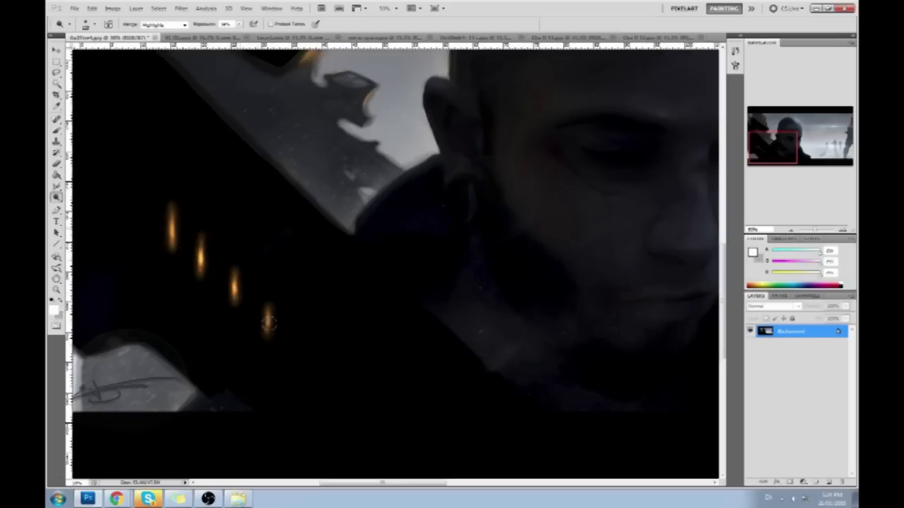
left_click_drag(166, 221, 170, 233)
key("ctrl+minus")
key("ctrl+minus")
key("ctrl+minus")
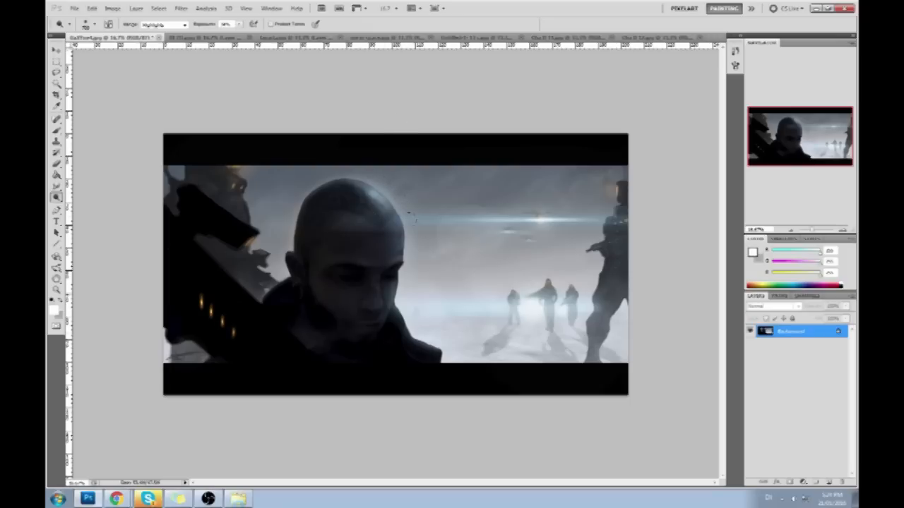
Step: Add a new layer and lasso narrow highlight areas down the man's nose and cheek on the side facing the light
key("l")
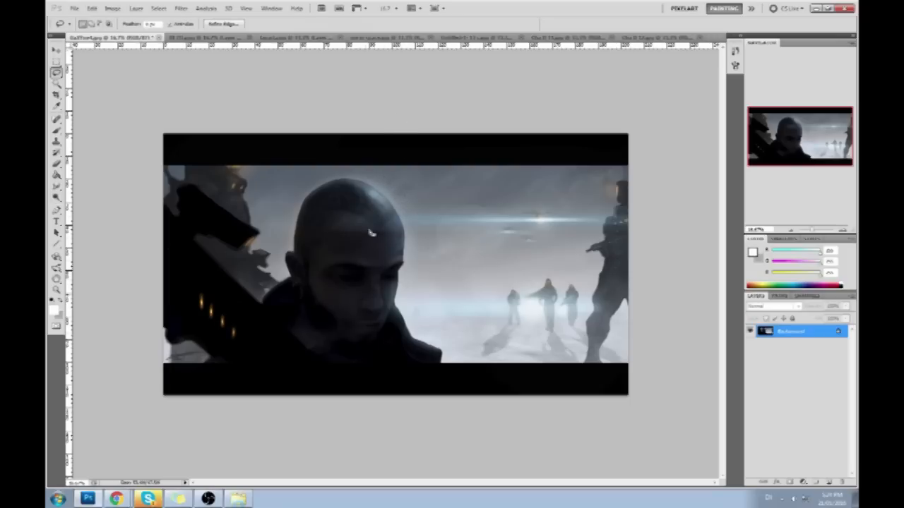
left_click(828, 481)
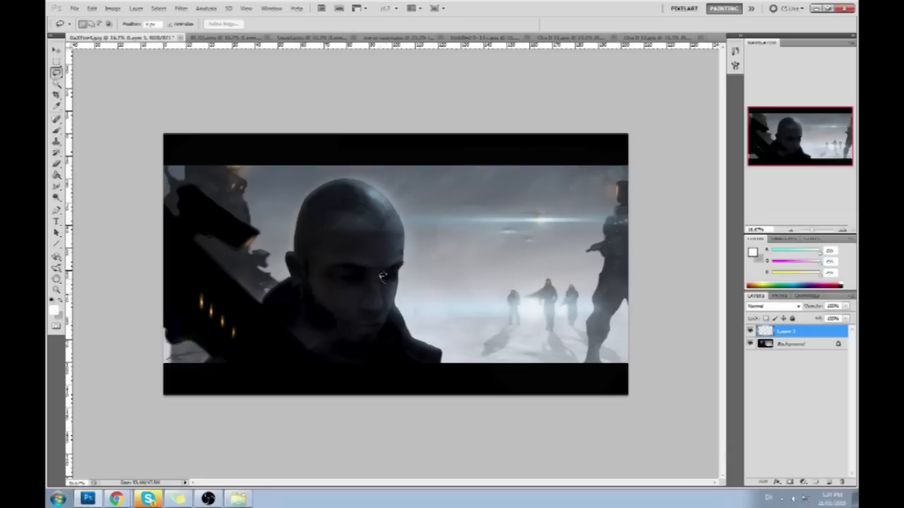
left_click_drag(382, 284, 382, 281)
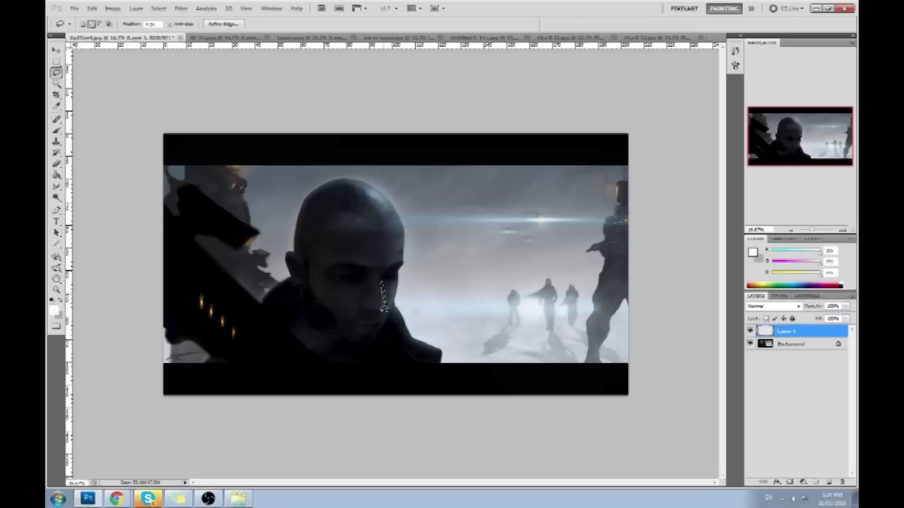
left_click_drag(388, 308, 384, 282)
mouse_move(383, 316)
left_mouse_down()
mouse_move(410, 297)
mouse_move(390, 315)
left_mouse_up()
left_click(554, 331)
left_click(206, 500)
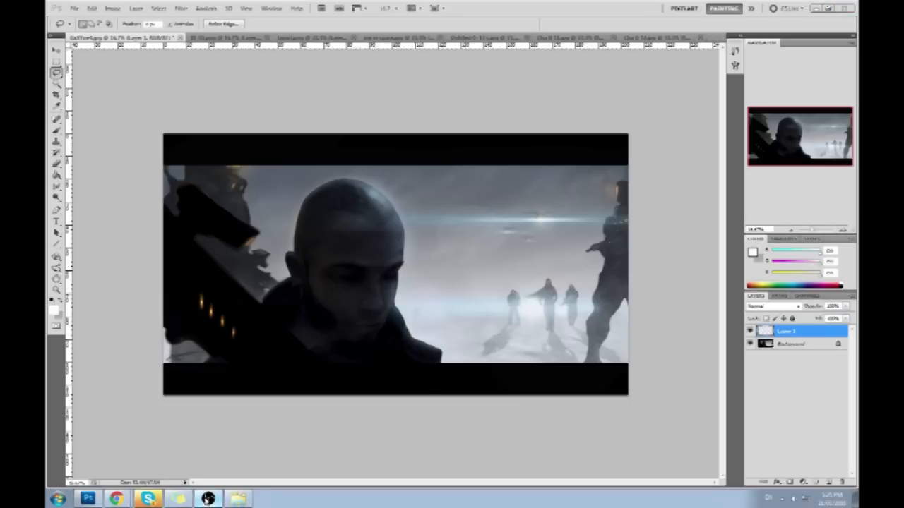
left_click(589, 110)
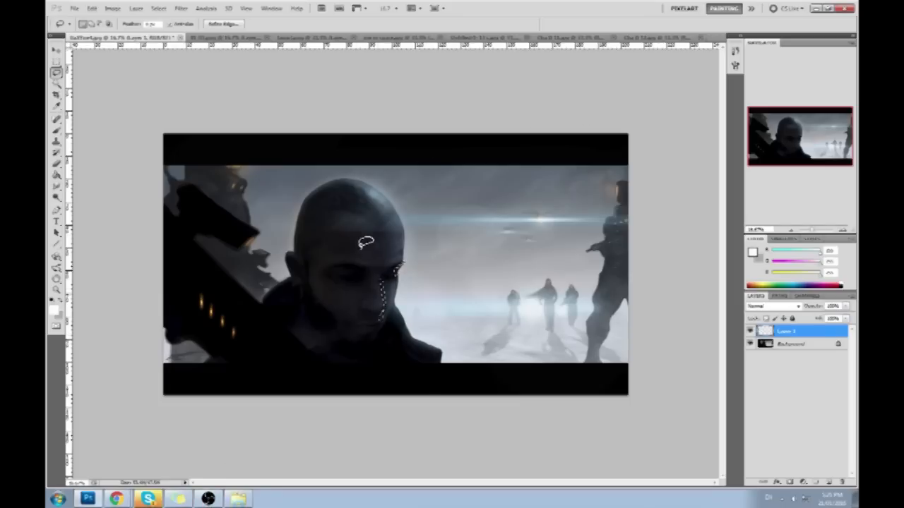
Step: Extend the Lasso selection around the brow and along the light-facing edge of the man's bald head
key("shift")
mouse_move(388, 216)
left_mouse_down()
mouse_move(397, 266)
mouse_move(429, 228)
left_mouse_up()
key("ctrl+z")
key("shift")
left_click_drag(398, 271, 403, 277)
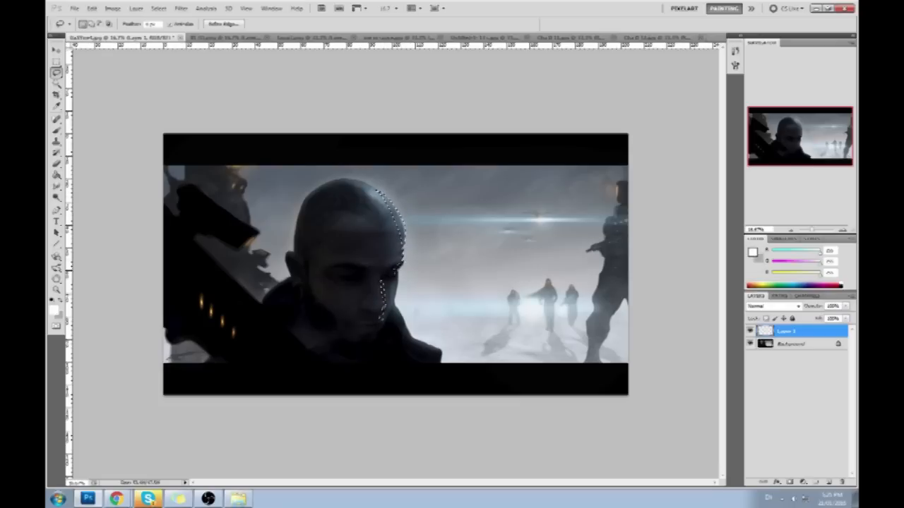
key("ctrl+d")
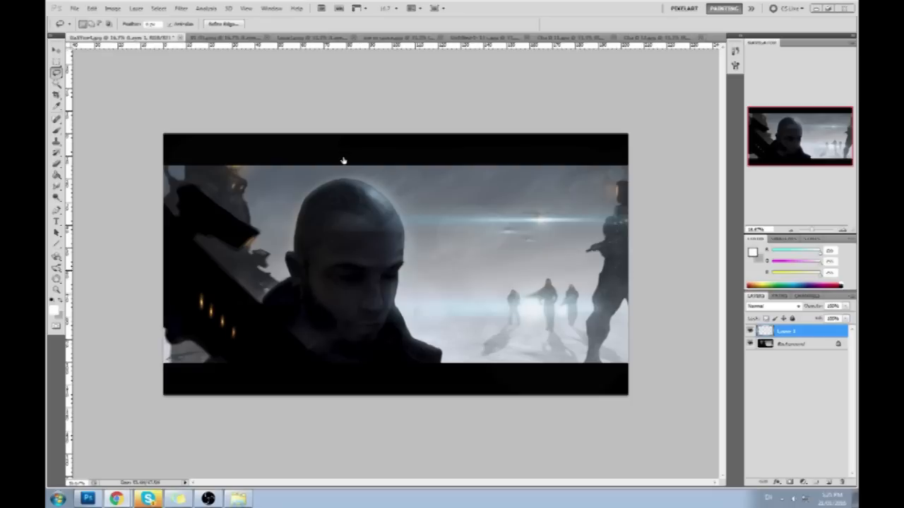
left_click(372, 162)
key("alt")
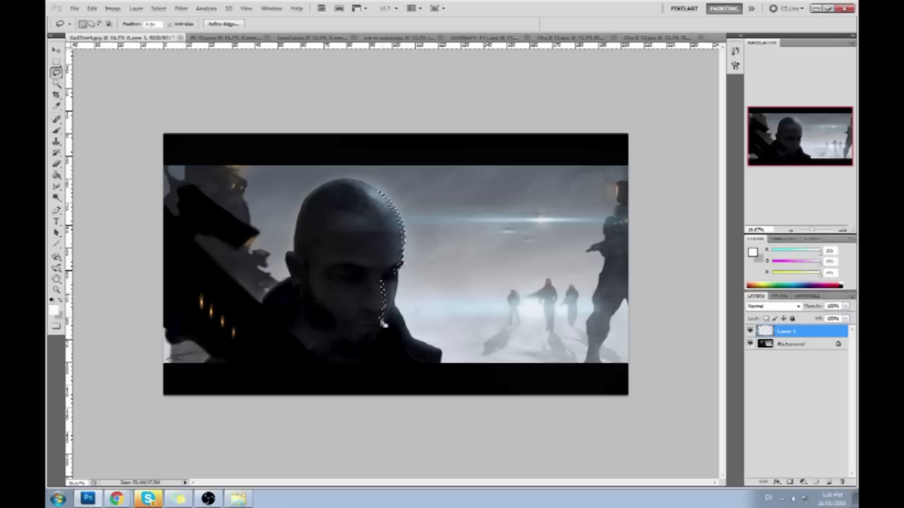
Step: Trim the Lasso selection below the eye and along the nose and cheek, and hide its outline
key("alt")
key("shift")
key("shift")
key("alt")
left_click_drag(383, 290, 397, 285)
left_click_drag(369, 334, 404, 297)
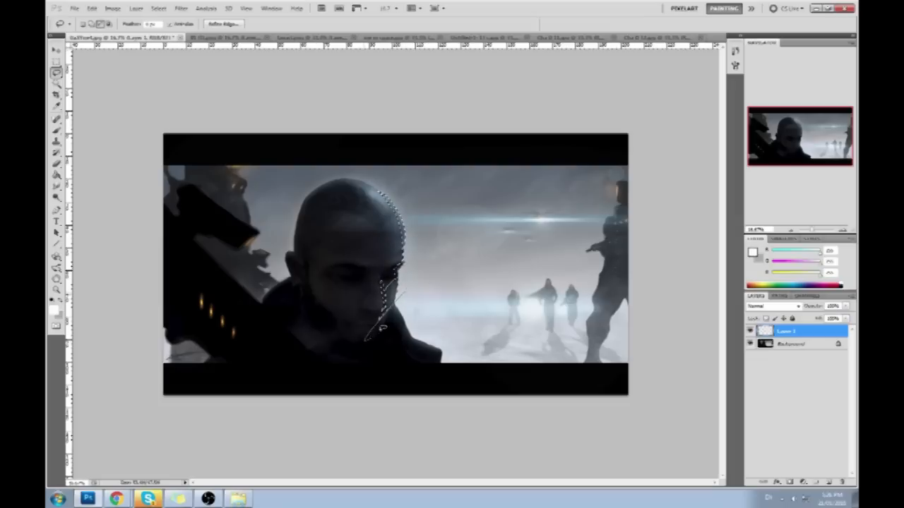
key("ctrl+d")
Step: Pick a different Brush preset for the highlights, enlarge the brush, and lower its opacity
key("b")
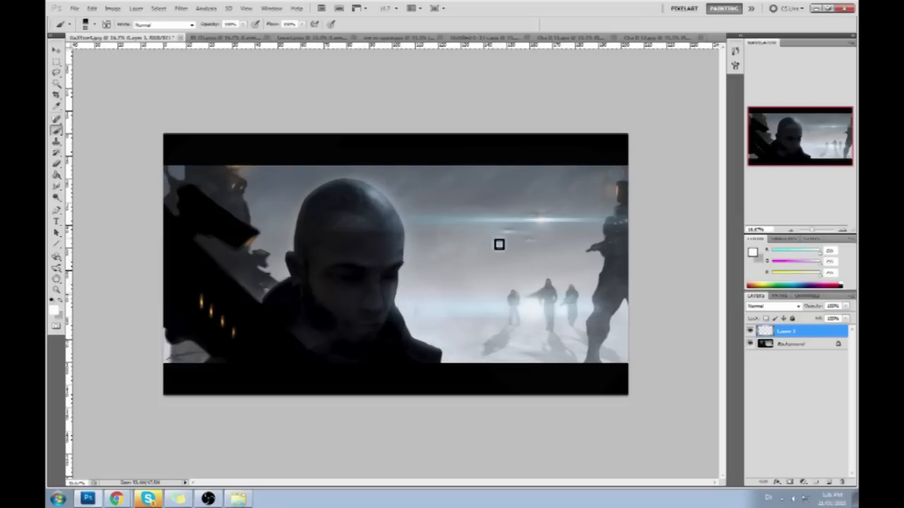
right_click(444, 252)
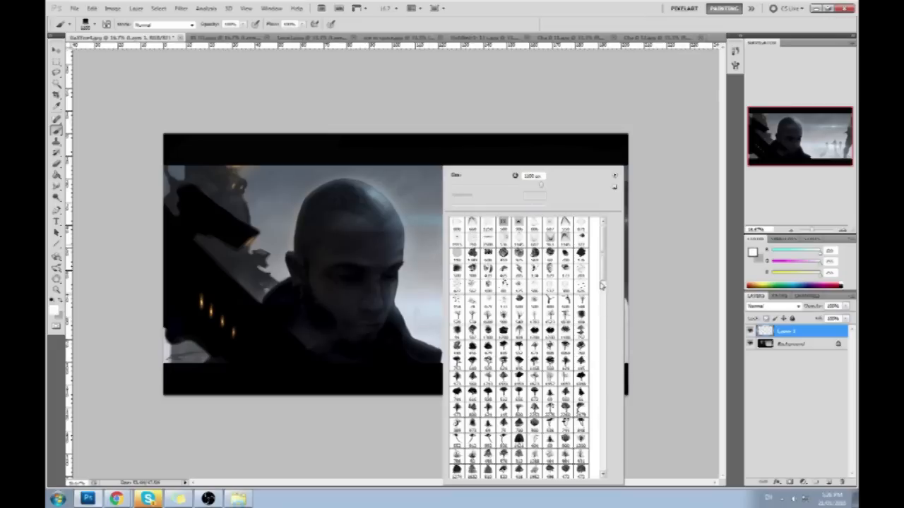
left_click_drag(601, 270, 603, 462)
left_click(547, 411)
left_click(680, 347)
key("bracketright")
key("bracketright")
key("bracketright")
key("bracketright")
key("bracketright")
left_click(242, 25)
left_click_drag(242, 33, 215, 34)
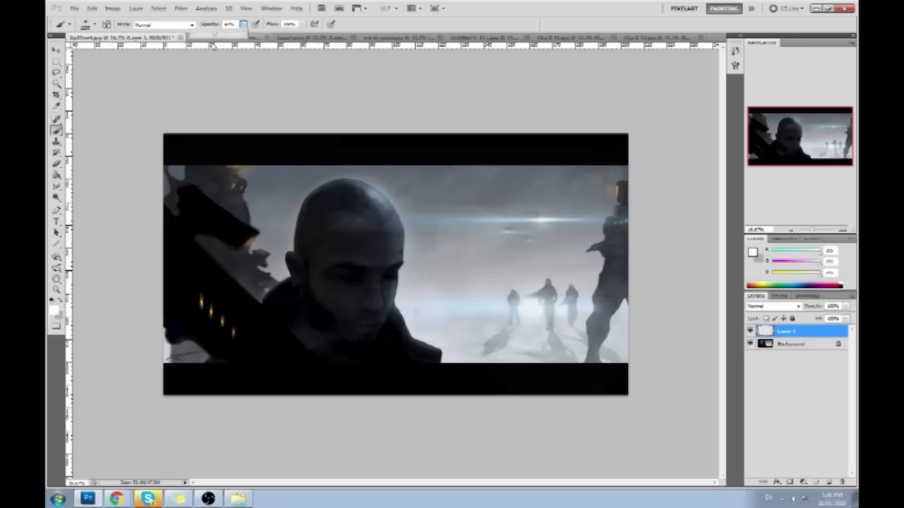
Step: Try painting a pale rim light, sampled from the mist, along the head's edge and nose
left_click(419, 308, "alt")
mouse_move(399, 244)
left_mouse_down()
mouse_move(382, 316)
mouse_move(393, 203)
mouse_move(381, 194)
left_mouse_up()
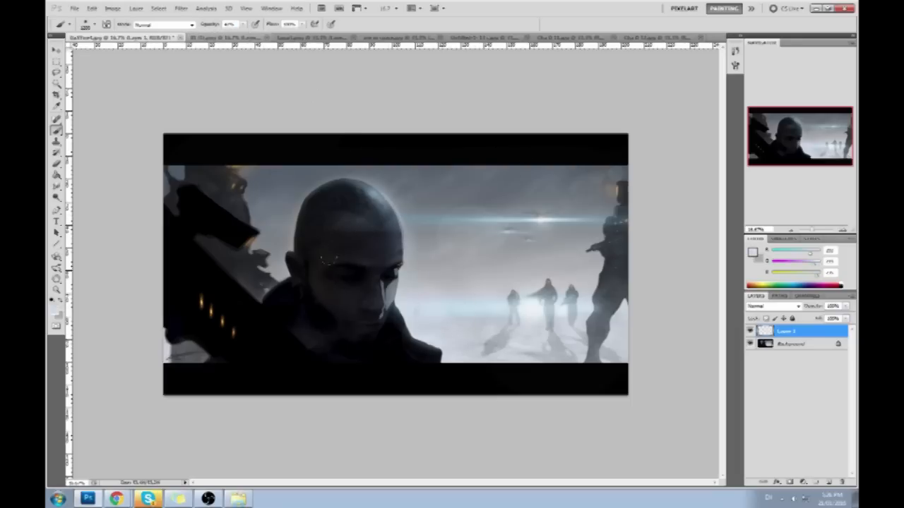
key("ctrl+alt+z")
key("ctrl+alt+z")
Step: Sample a pale blue from the misty glow beside the man and reduce the brush opacity further
left_click(461, 303, "alt")
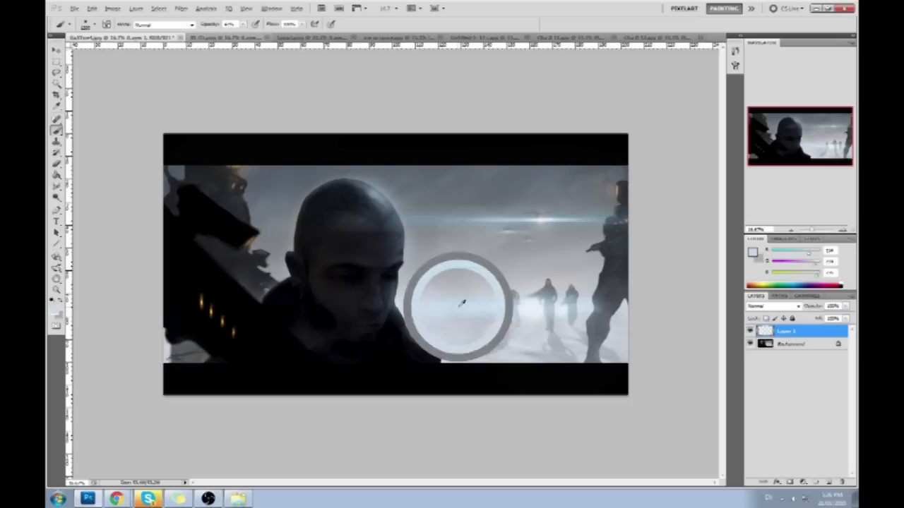
left_click(242, 25)
left_click_drag(243, 34, 233, 40)
Step: Try brushing the pale blue rim light along the head's edge, the eye and the nose at reduced opacity
left_click(401, 233)
mouse_move(402, 232)
left_mouse_down()
mouse_move(383, 316)
mouse_move(395, 211)
left_mouse_up()
key("ctrl+alt+z")
key("ctrl+alt+z")
key("ctrl+alt+z")
mouse_move(396, 272)
left_mouse_down()
mouse_move(385, 306)
mouse_move(395, 280)
mouse_move(388, 296)
left_mouse_up()
key("ctrl+alt+z")
key("ctrl+alt+z")
key("ctrl+alt+z")
key("ctrl+alt+z")
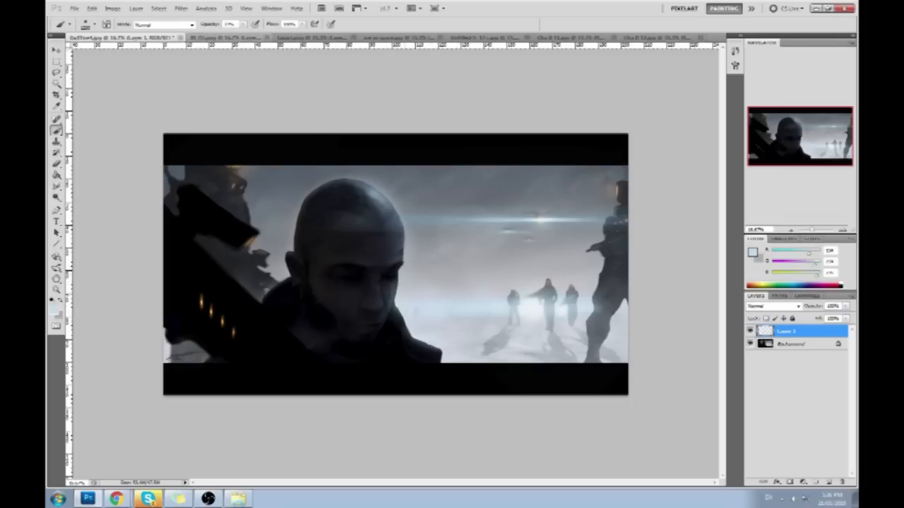
key("ctrl+z")
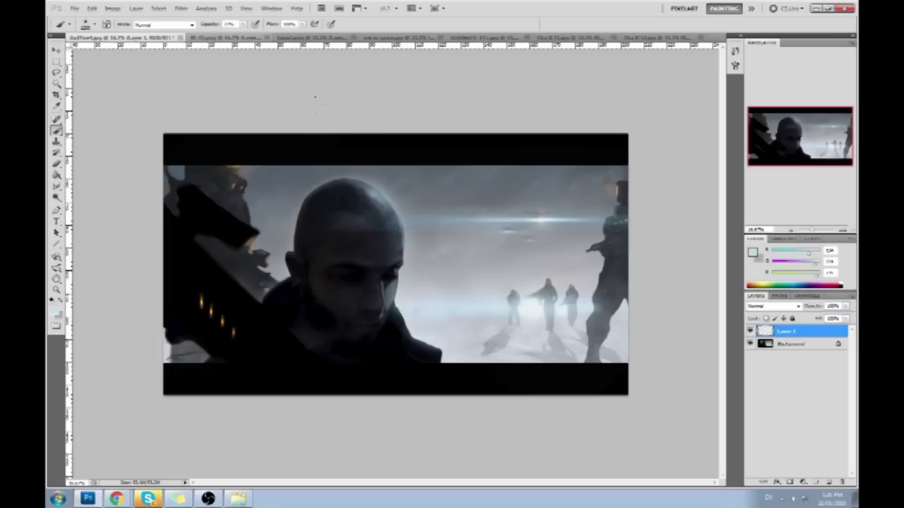
Step: Try a brighter rim light on the head and face using a colour sampled near the distant figures, and undo it
left_click(530, 302, "alt")
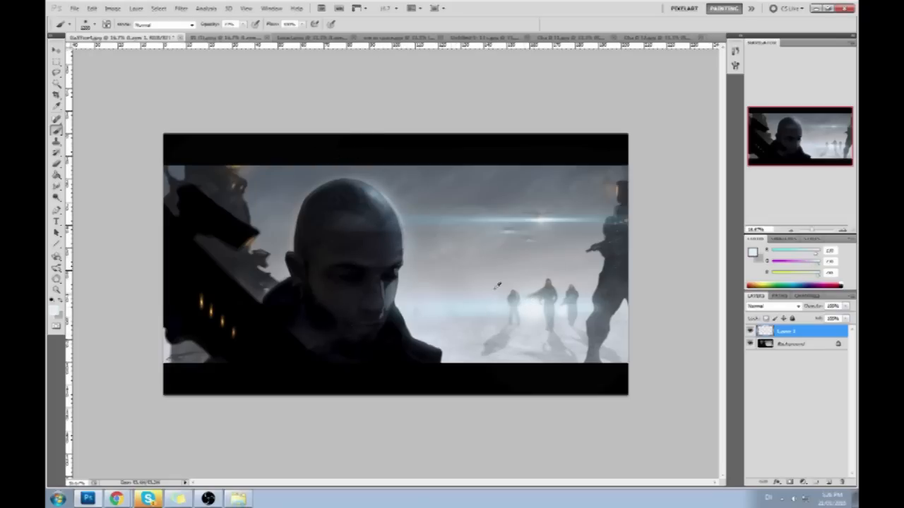
left_click_drag(396, 205, 389, 300)
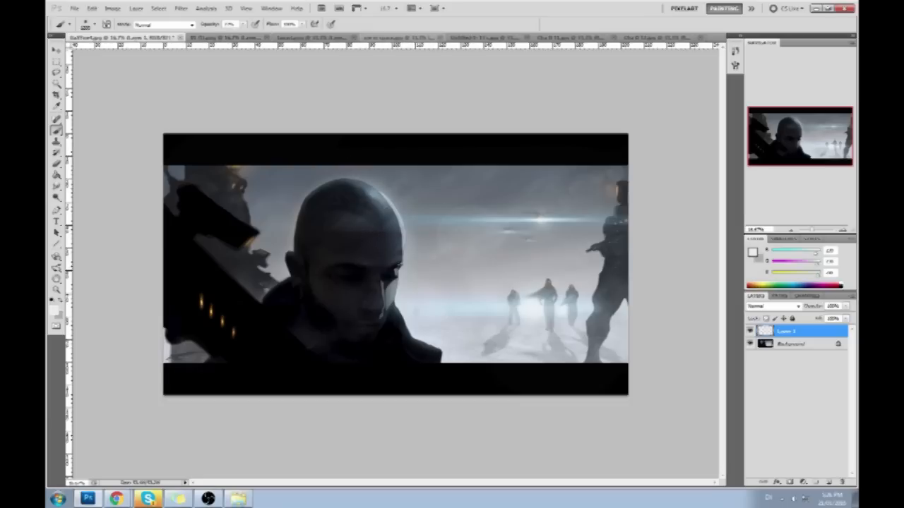
key("ctrl+alt+z")
key("ctrl+alt+z")
key("ctrl+alt+z")
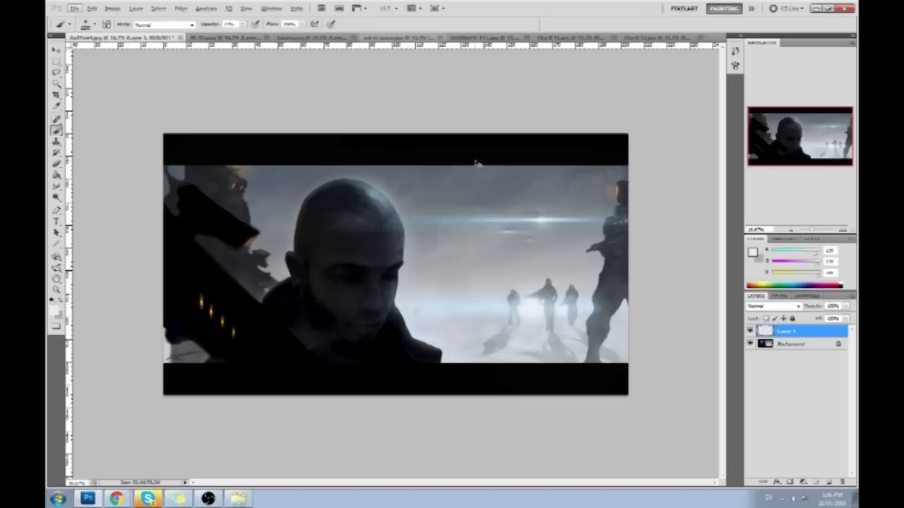
Step: Restore the Lasso selection, refine it around the eye, nose and cheek, and hide its outline
key("l")
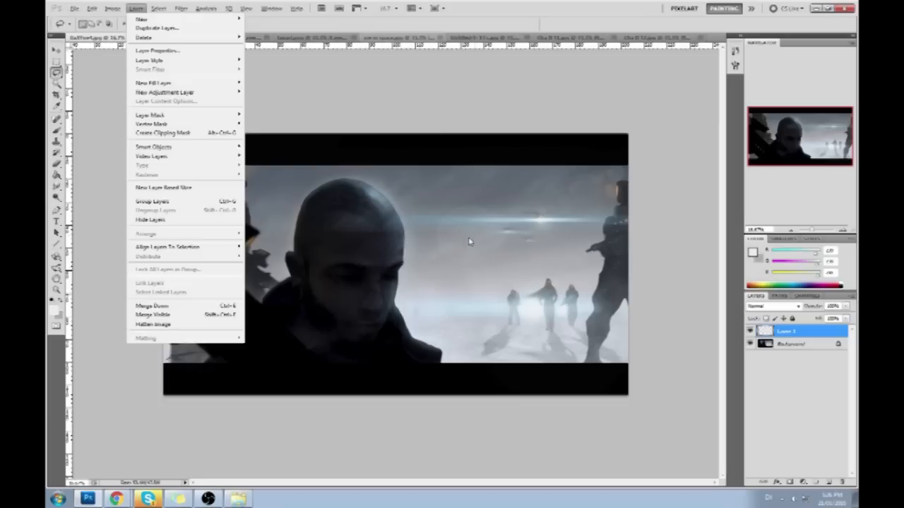
left_click(552, 116)
key("ctrl+z")
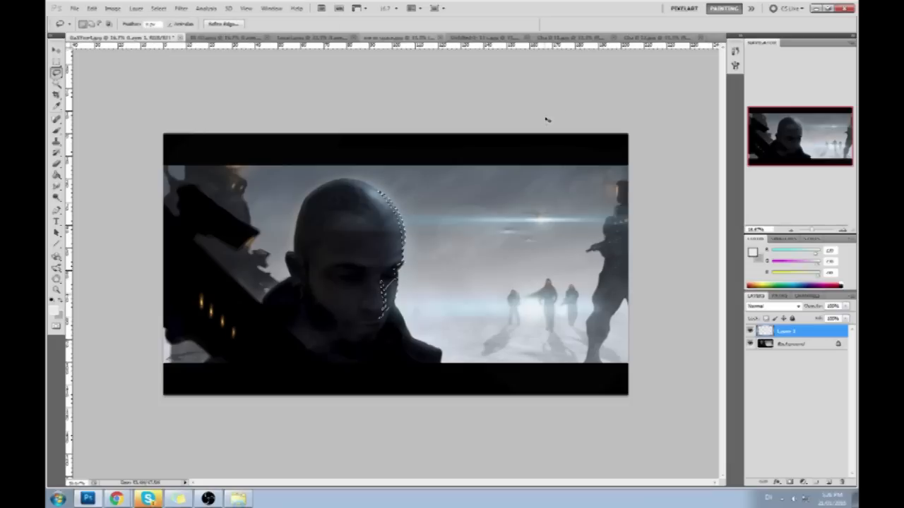
key("ctrl+plus")
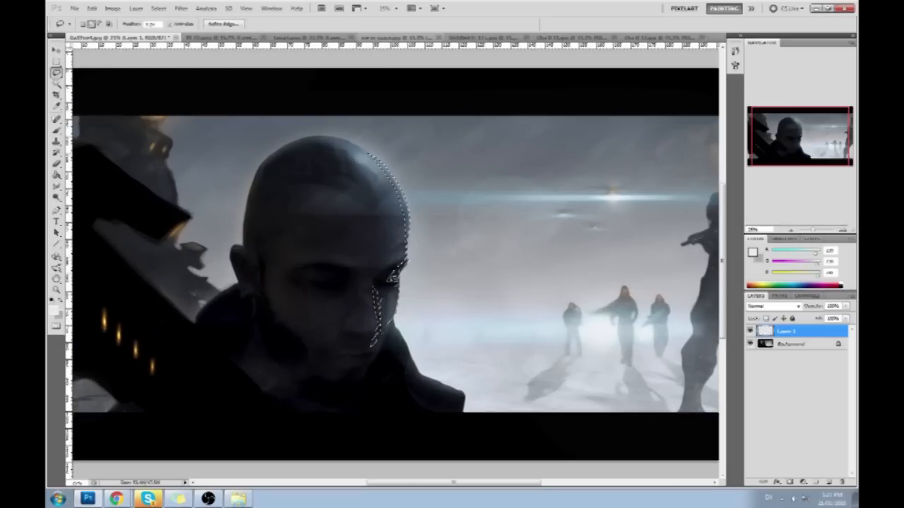
left_click_drag(402, 271, 408, 266)
left_click_drag(382, 300, 399, 286)
left_click_drag(395, 326, 384, 311)
key("ctrl+h")
Step: Brush a pale highlight onto the eye, nose and cheek within the selection, undoing the stroke on the head's edge
key("b")
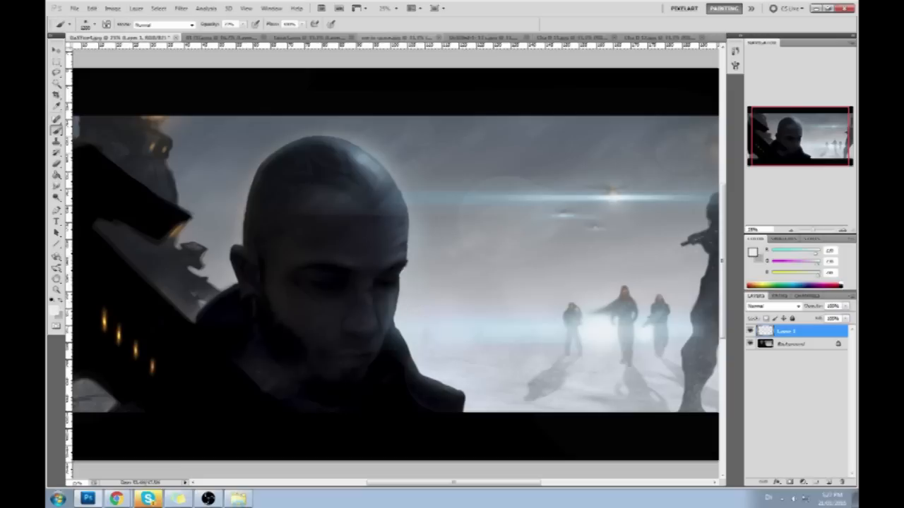
mouse_move(417, 332)
left_mouse_down()
mouse_move(424, 254)
mouse_move(402, 170)
left_mouse_up()
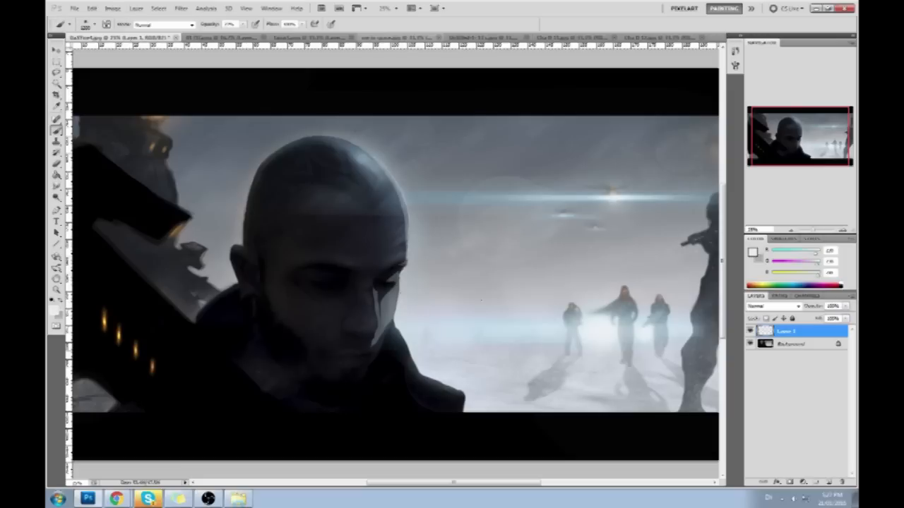
key("ctrl+z")
key("ctrl+z")
key("ctrl+z")
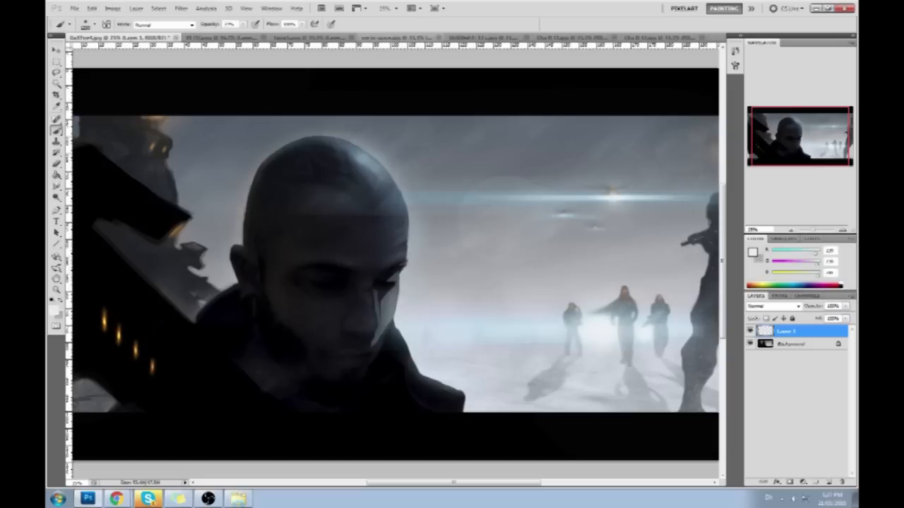
Step: Paint a rim light sampled from the bright mist along the head, nose and cheek, and clear the selection
left_click(557, 329, "alt")
key("ctrl+minus")
mouse_move(385, 198)
left_mouse_down()
mouse_move(399, 256)
mouse_move(387, 315)
left_mouse_up()
left_click_drag(393, 273, 382, 316)
key("ctrl+z")
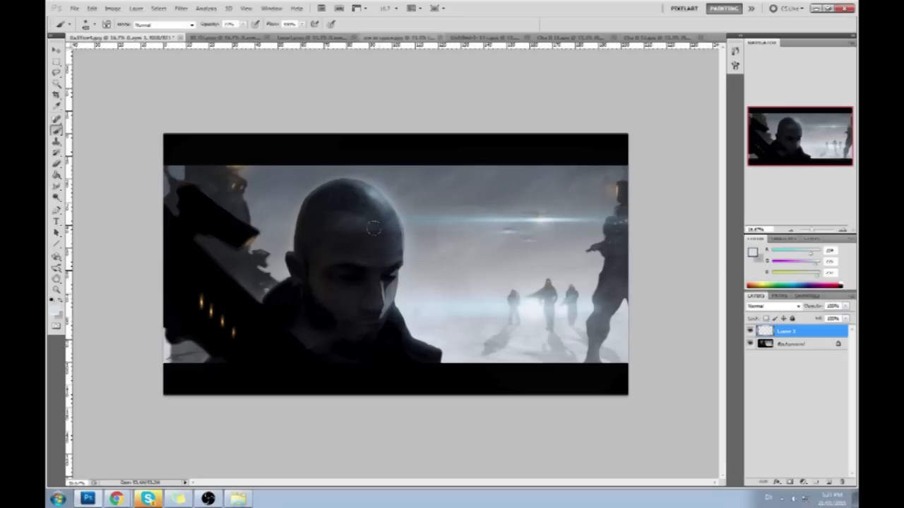
left_click_drag(394, 250, 387, 198)
key("m")
right_click(398, 247)
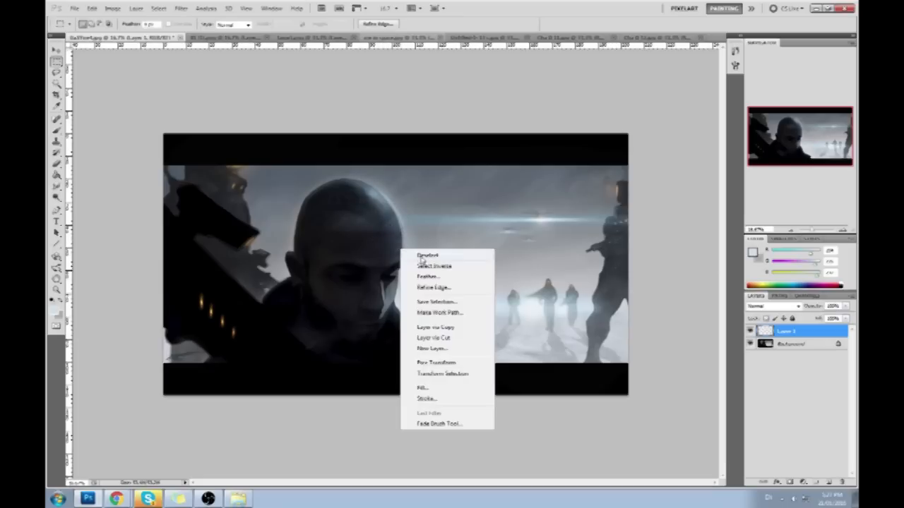
left_click(418, 257)
key("e")
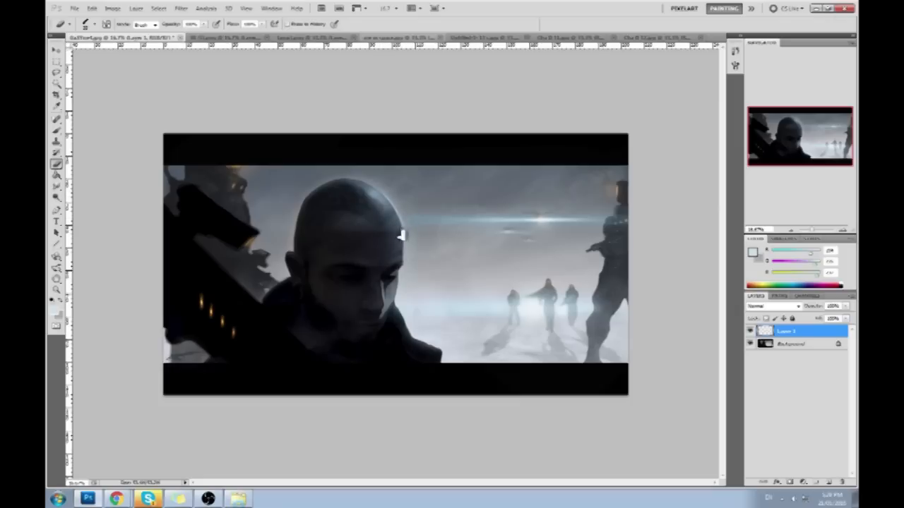
Step: Set the brush opacity to 100% and sketch a box outline in the sky near the painting's upper-right corner
key("b")
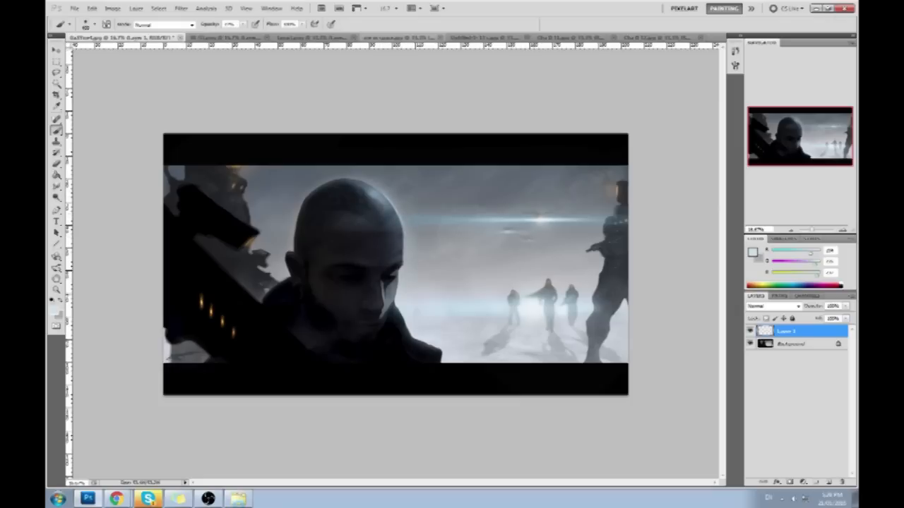
left_click_drag(548, 166, 561, 164)
key("ctrl+z")
left_click(242, 24)
left_click_drag(247, 34, 281, 34)
left_click(541, 101)
mouse_move(581, 145)
left_mouse_down()
mouse_move(537, 171)
mouse_move(581, 162)
mouse_move(590, 149)
mouse_move(533, 173)
mouse_move(560, 178)
mouse_move(576, 164)
mouse_move(584, 186)
mouse_move(597, 146)
left_mouse_up()
Step: Sketch a circled sun with rays, two arrows towards the box, and a second box against the man's head
mouse_move(462, 169)
left_mouse_down()
mouse_move(466, 148)
mouse_move(484, 151)
mouse_move(446, 176)
mouse_move(507, 179)
mouse_move(529, 167)
mouse_move(513, 180)
left_mouse_up()
mouse_move(622, 143)
left_mouse_down()
mouse_move(444, 177)
mouse_move(482, 117)
left_mouse_up()
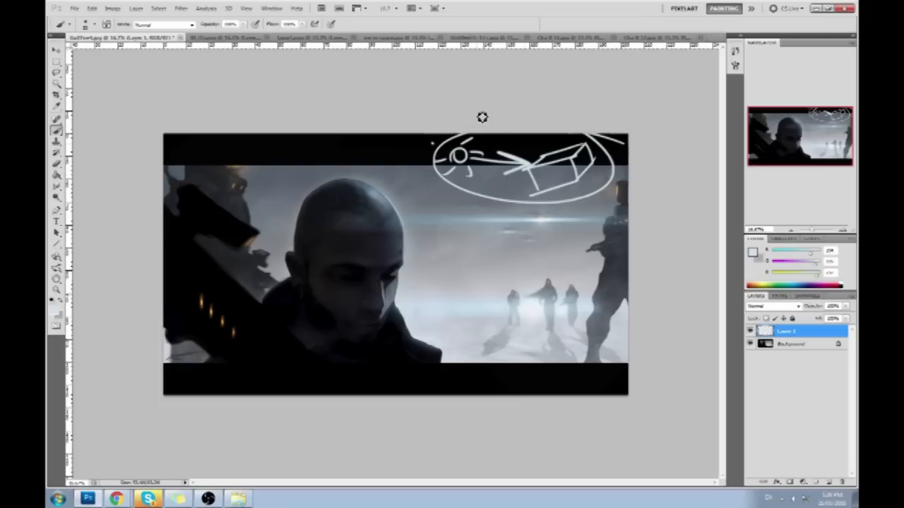
key("ctrl+z")
left_click_drag(453, 159, 483, 136)
mouse_move(479, 204)
left_mouse_down()
mouse_move(518, 186)
mouse_move(512, 202)
left_mouse_up()
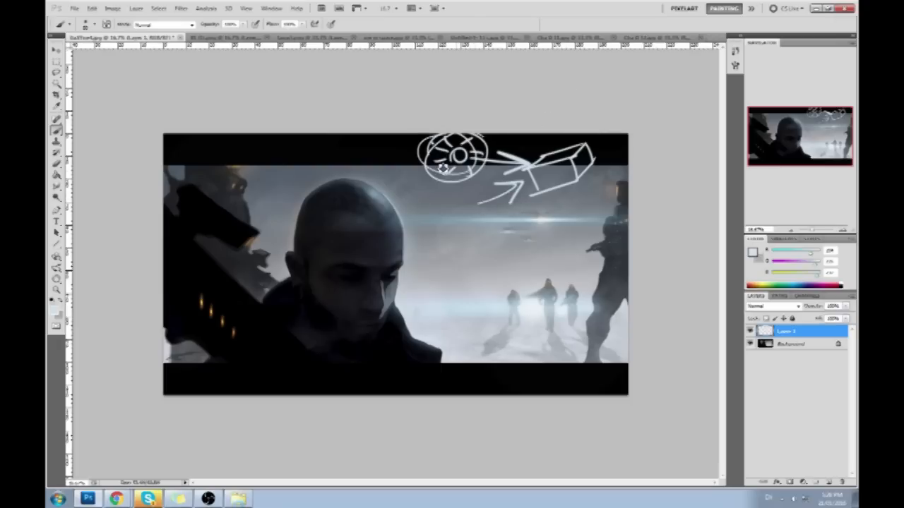
mouse_move(398, 213)
left_mouse_down()
mouse_move(431, 204)
mouse_move(408, 236)
mouse_move(395, 218)
mouse_move(436, 189)
mouse_move(433, 222)
left_mouse_up()
mouse_move(458, 145)
left_mouse_down()
mouse_move(466, 175)
mouse_move(483, 140)
mouse_move(445, 153)
mouse_move(478, 153)
mouse_move(469, 147)
mouse_move(451, 169)
mouse_move(483, 171)
left_mouse_up()
Step: Undo all the diagram strokes over the painting, including the circled sun, the arrows and both boxes
key("ctrl+alt+z")
key("ctrl+alt+z")
key("ctrl+alt+z")
key("ctrl+alt+z")
key("ctrl+alt+z")
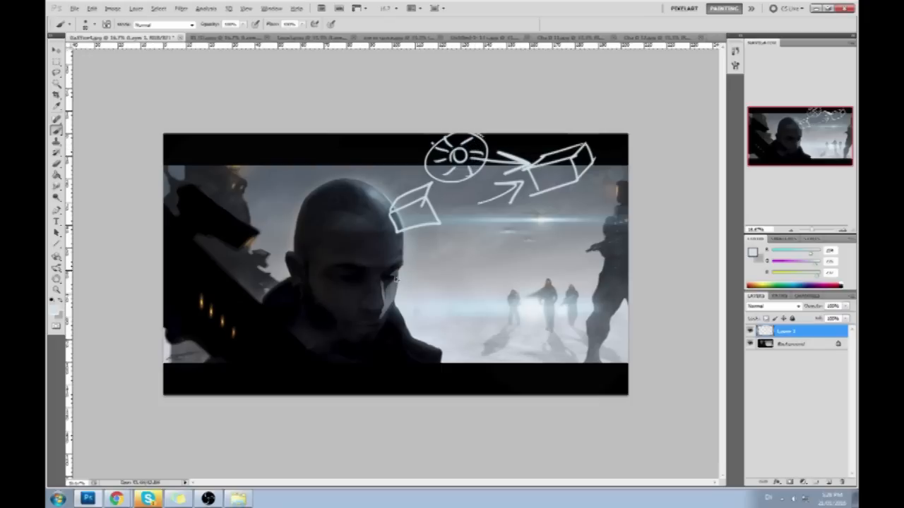
key("ctrl+alt+z")
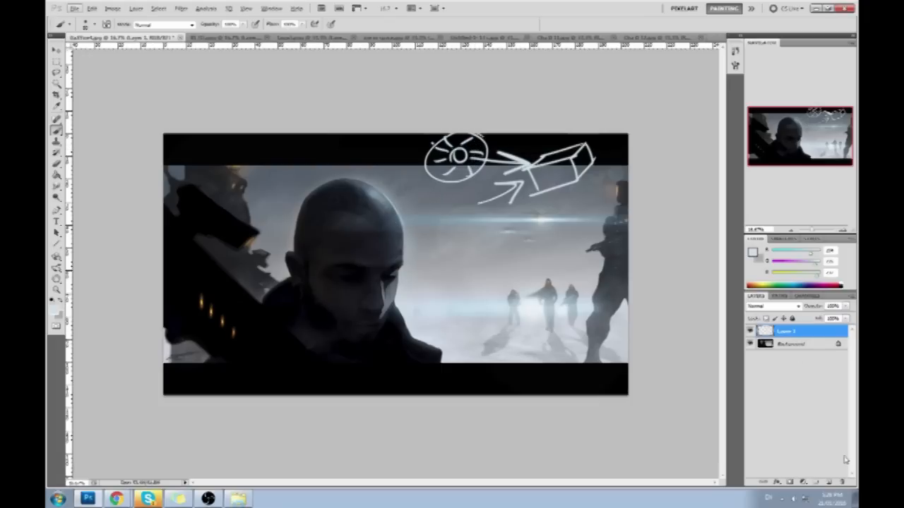
left_click(841, 484)
key("ctrl+alt+z")
key("ctrl+alt+z")
key("ctrl+alt+z")
key("ctrl+alt+z")
key("ctrl+alt+z")
key("ctrl+alt+z")
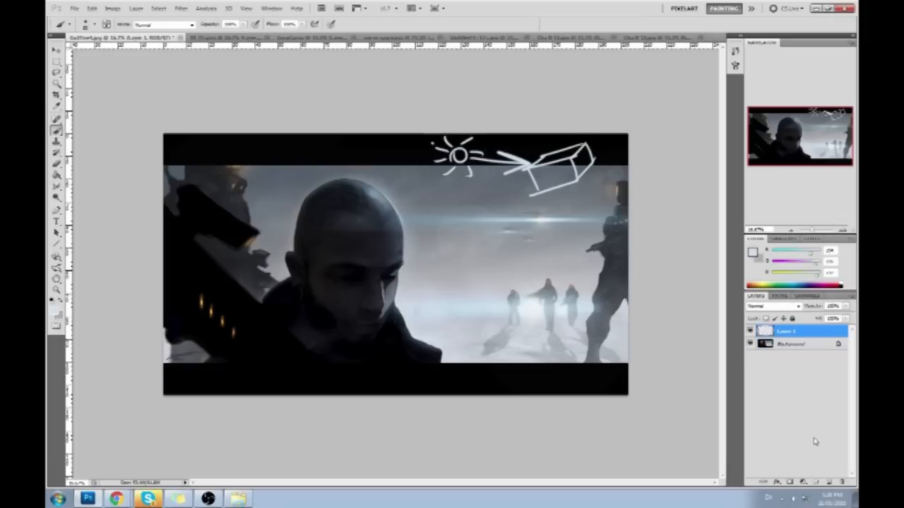
key("ctrl+alt+z")
key("ctrl+alt+z")
key("ctrl+alt+z")
key("ctrl+alt+z")
key("ctrl+alt+z")
key("ctrl+alt+z")
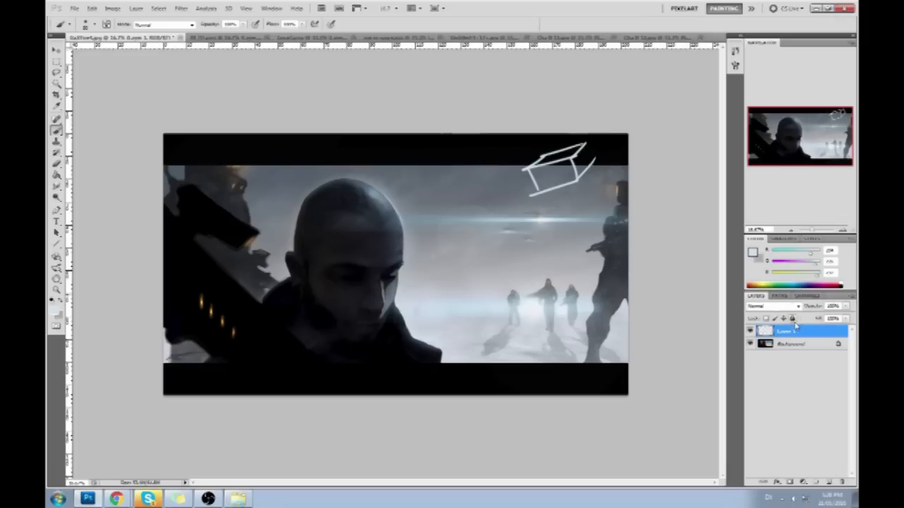
key("ctrl+alt+z")
key("ctrl+alt+z")
key("ctrl+alt+z")
key("ctrl+alt+z")
key("ctrl+alt+z")
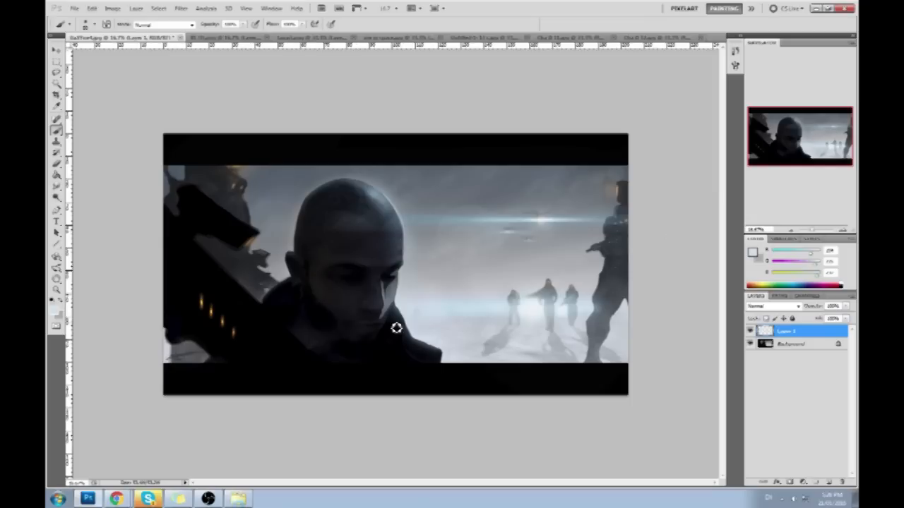
left_click(148, 499)
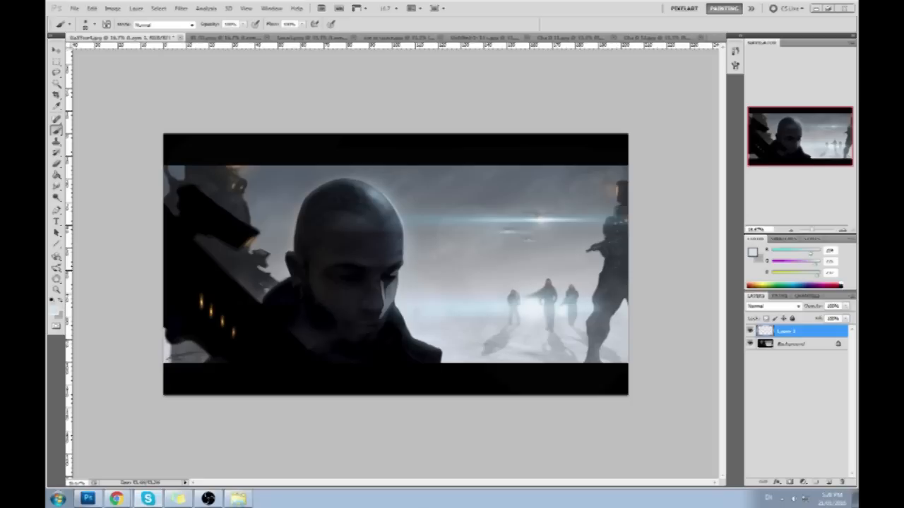
left_click(88, 499)
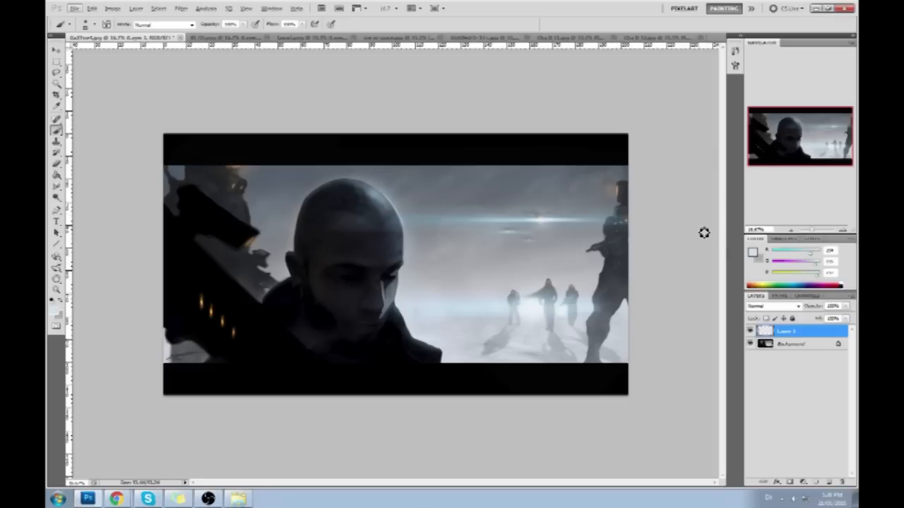
left_click(208, 500)
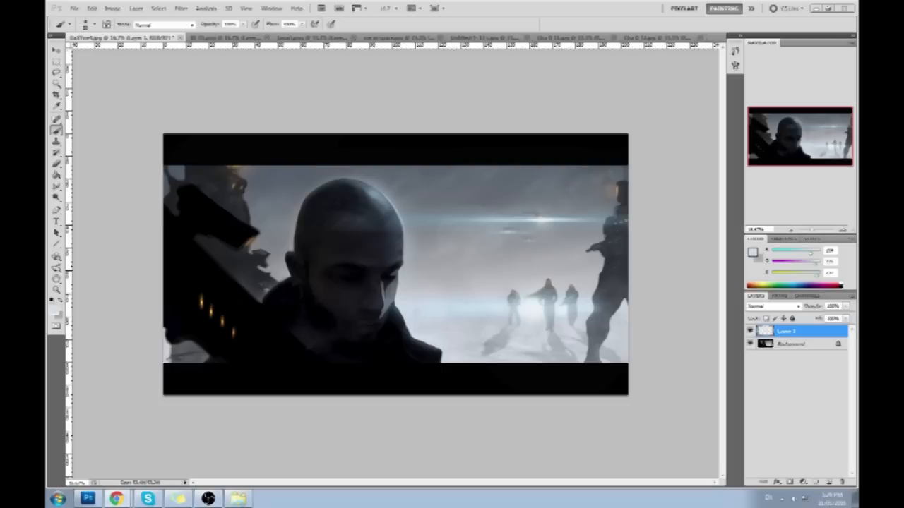
left_click(655, 281)
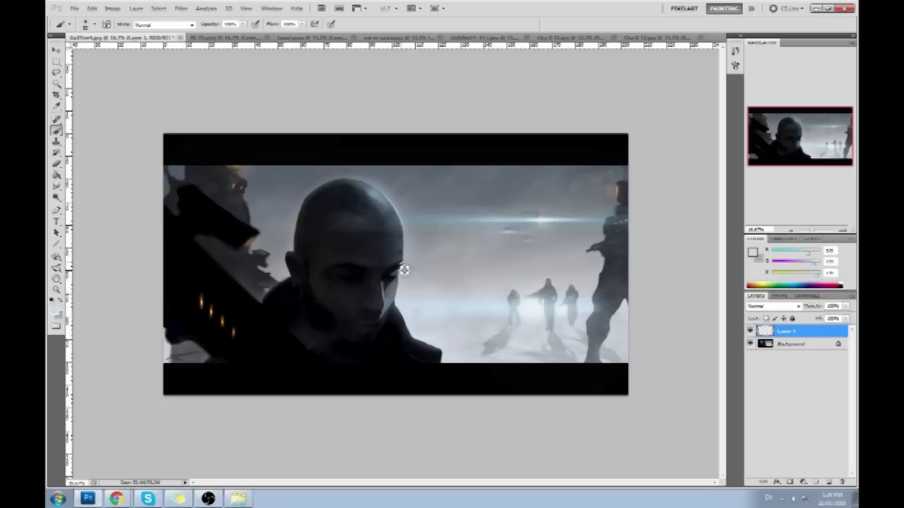
Step: Set the brush opacity to 50%, sample a grey at the edge of the face, and try a stroke across the distant figures
key("5")
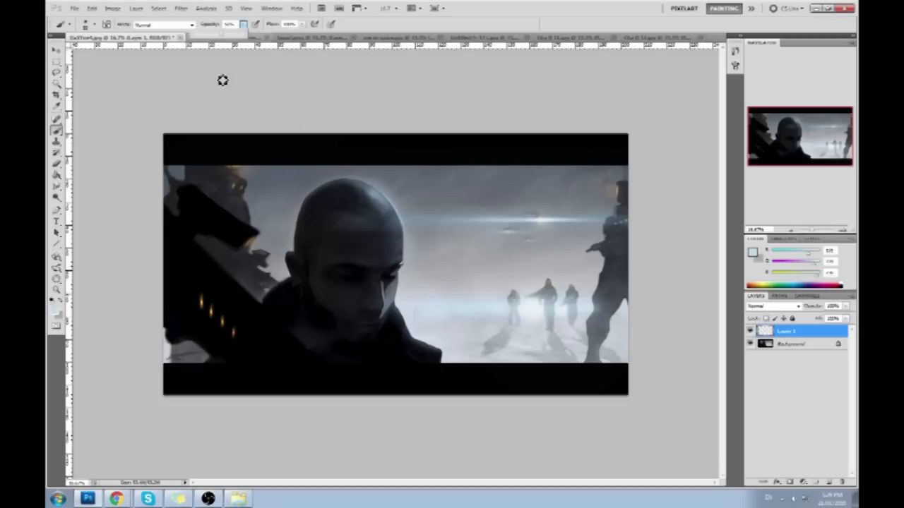
left_click(404, 262, "alt")
left_click(405, 264, "alt")
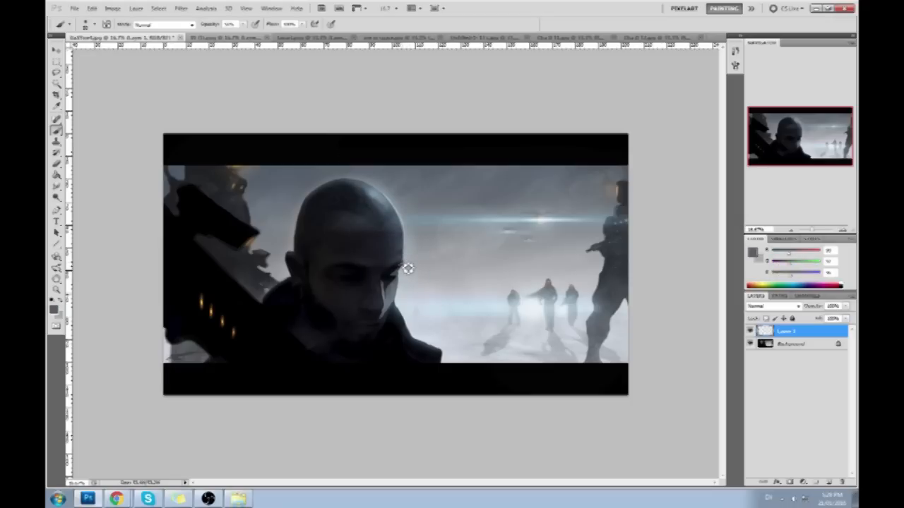
mouse_move(565, 277)
left_mouse_down()
mouse_move(536, 335)
mouse_move(534, 275)
mouse_move(513, 290)
left_mouse_up()
key("ctrl+z")
Step: Lasso a narrow area down the shadowed side of the man's face, from the temple to the jaw
key("l")
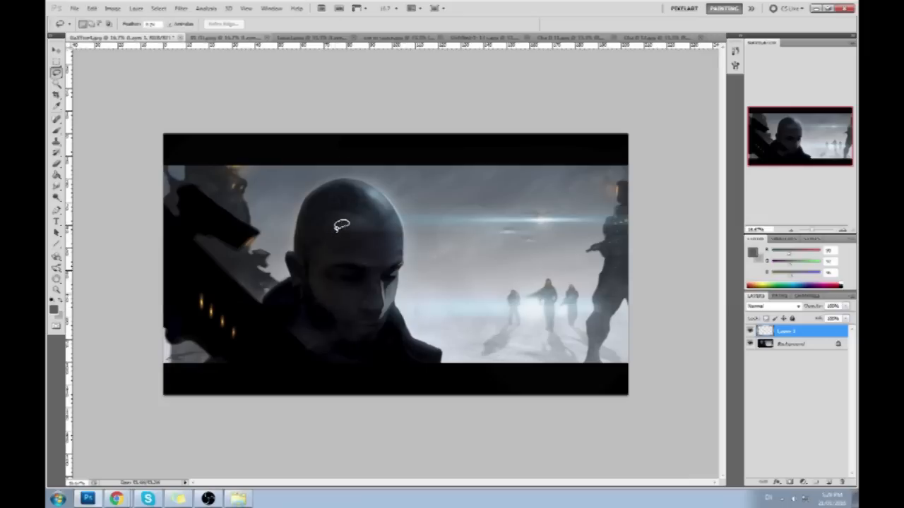
mouse_move(329, 219)
left_mouse_down()
mouse_move(337, 259)
mouse_move(324, 267)
mouse_move(325, 300)
mouse_move(312, 277)
left_mouse_up()
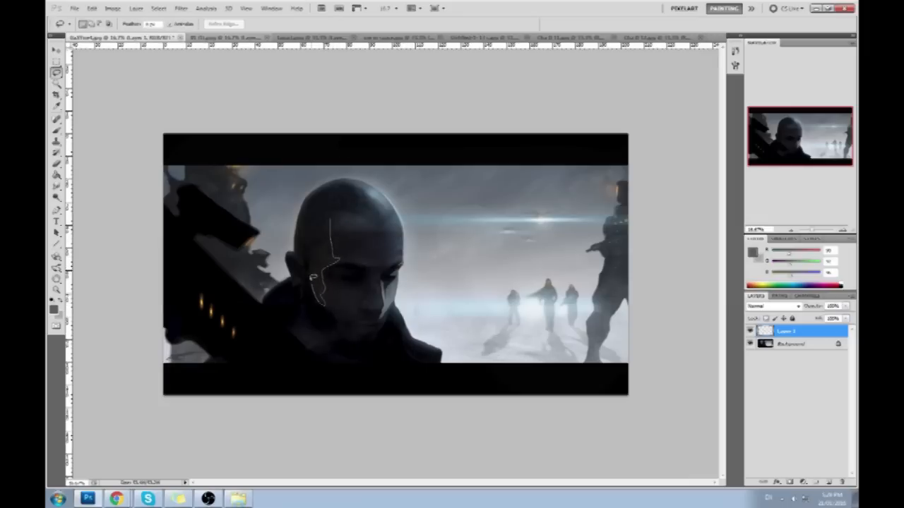
left_click_drag(330, 212, 329, 214)
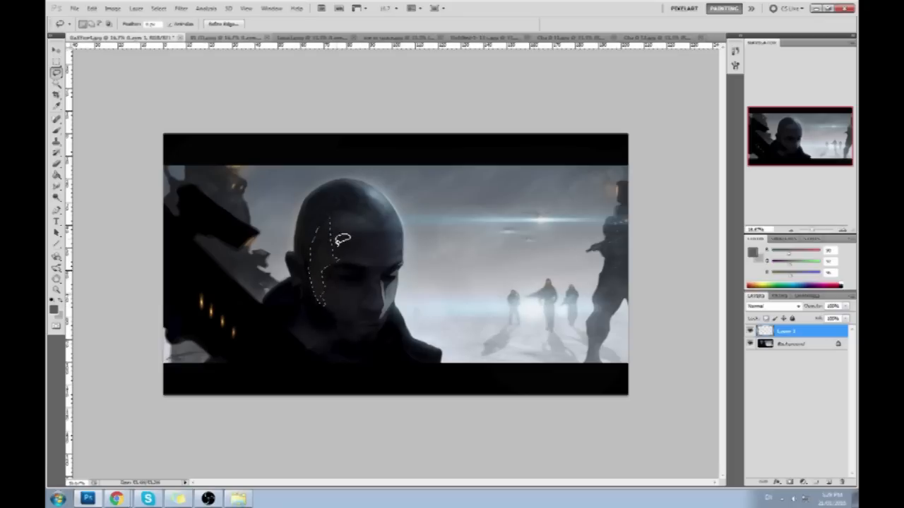
Step: Refine the selection along the cheek and extend it up over the back of the man's head
key("shift")
left_click_drag(319, 289, 323, 277)
key("shift")
key("alt")
left_click_drag(329, 276, 324, 275)
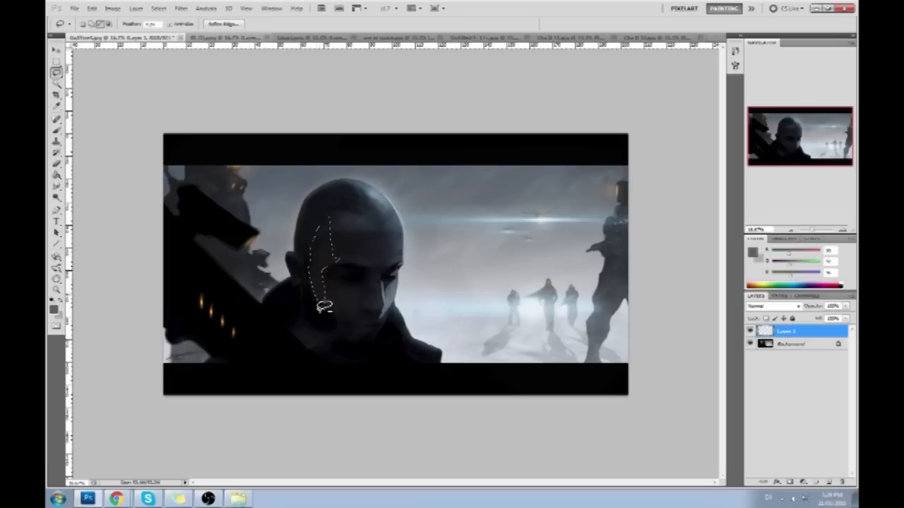
key("shift")
left_click_drag(329, 216, 308, 200)
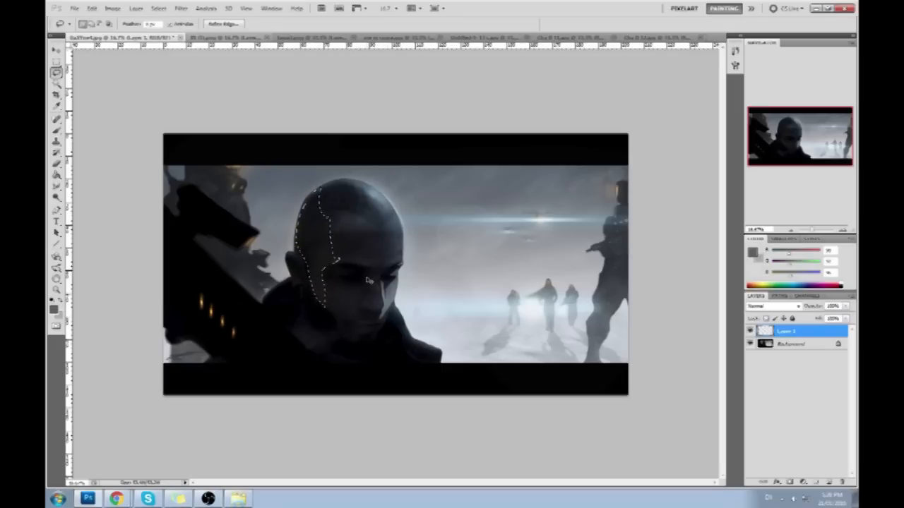
Step: Hide the selection outline, enlarge the brush, and try a stroke sampled from the bright mist on the side of the head
key("b")
key("ctrl+h")
key("bracketright")
key("bracketright")
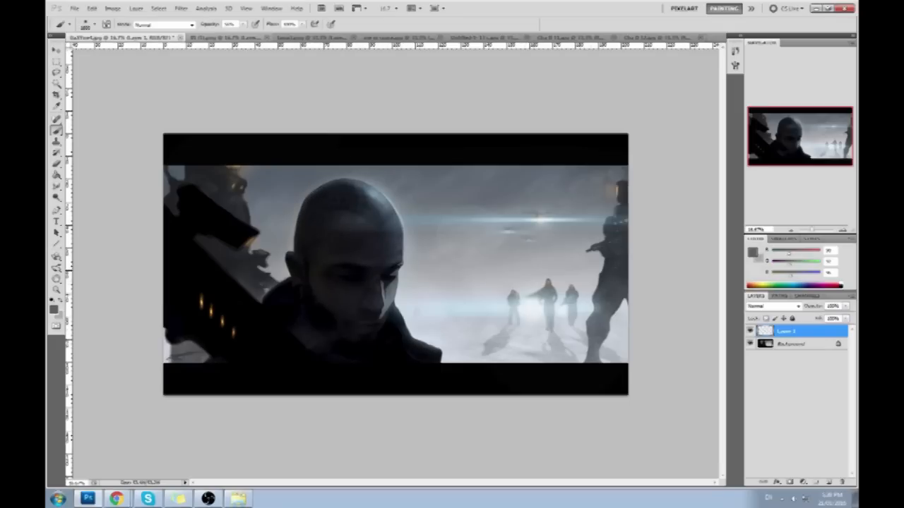
left_click(464, 302, "alt")
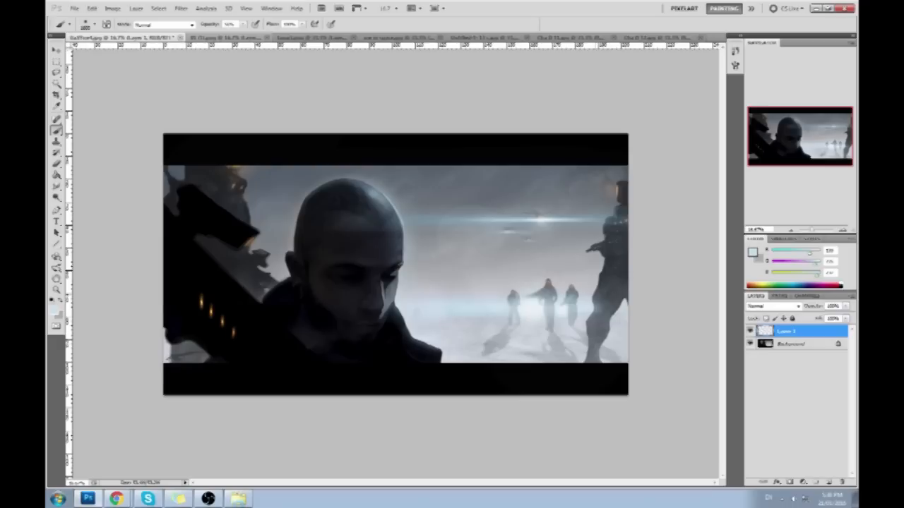
mouse_move(329, 297)
left_mouse_down()
mouse_move(315, 243)
mouse_move(318, 198)
left_mouse_up()
key("ctrl+z")
Step: Lower the brush opacity to below 10% and try faint pale strokes on the selected side of the head and face
left_click(243, 24)
left_click_drag(232, 34, 219, 34)
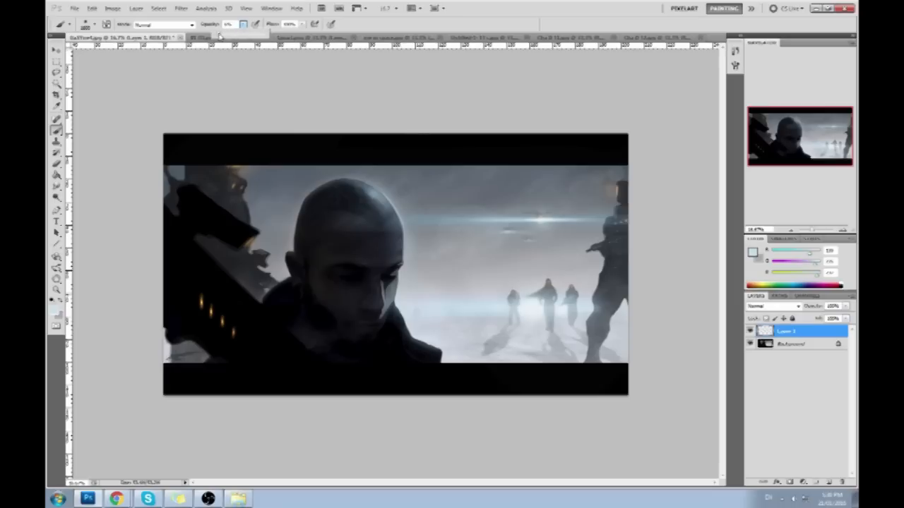
left_click_drag(317, 205, 346, 303)
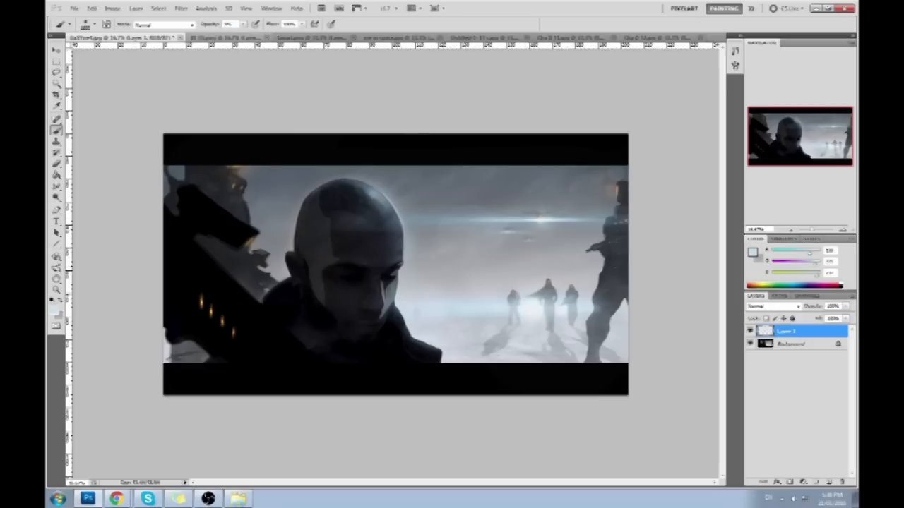
key("ctrl+z")
left_click_drag(322, 296, 318, 233)
key("ctrl+z")
Step: Try an orange glow on the side of the face, using a lightened version of the colour sampled from the orange lights
left_click(235, 329, "alt")
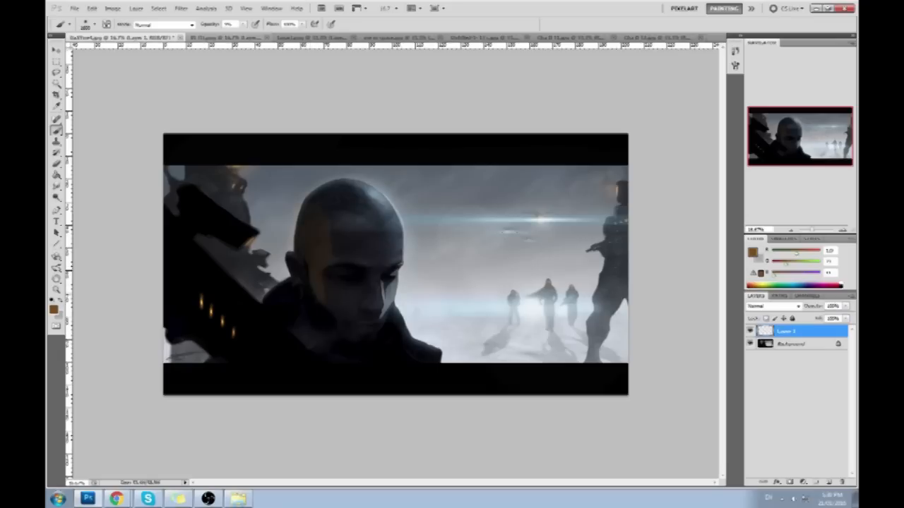
left_click(752, 252)
left_click(823, 223)
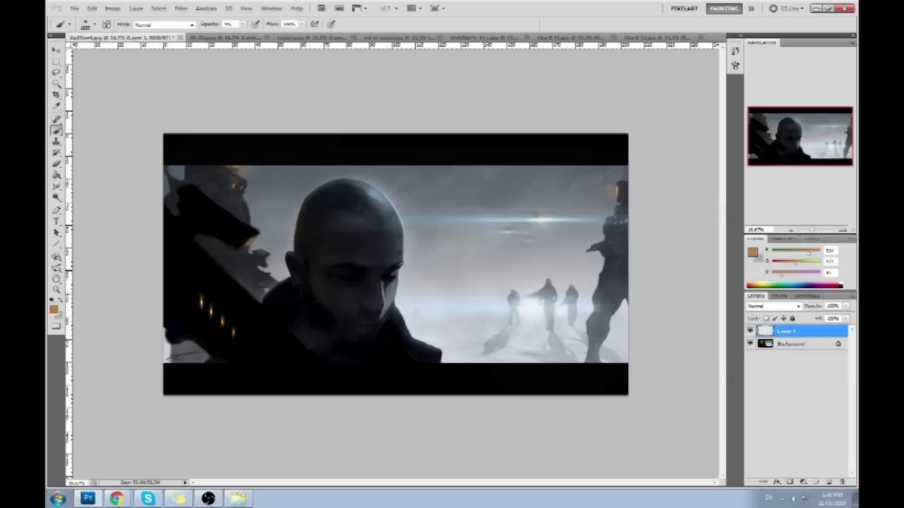
left_click_drag(312, 264, 322, 219)
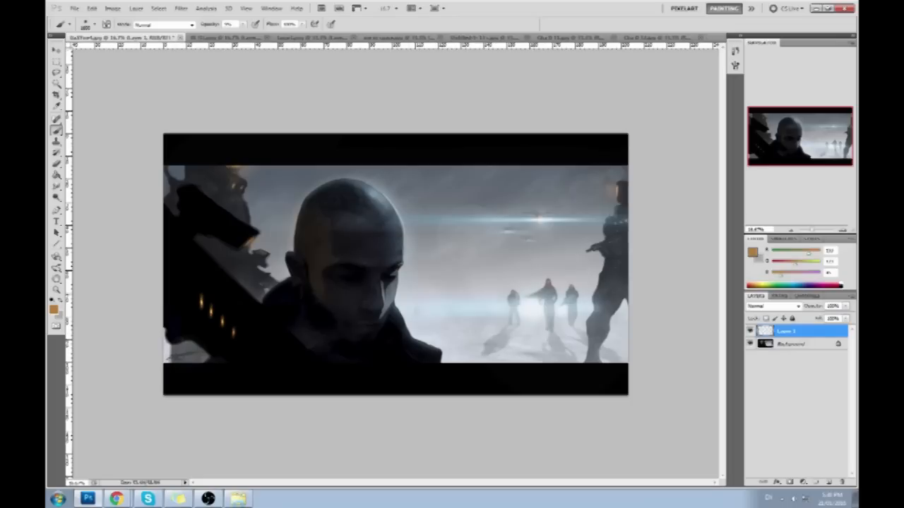
key("ctrl+z")
Step: Brush a faint light over the selected side of the head and cheek with a grey sampled from the mist
left_click(446, 256, "alt")
left_click(448, 284, "alt")
left_click_drag(320, 293, 317, 245)
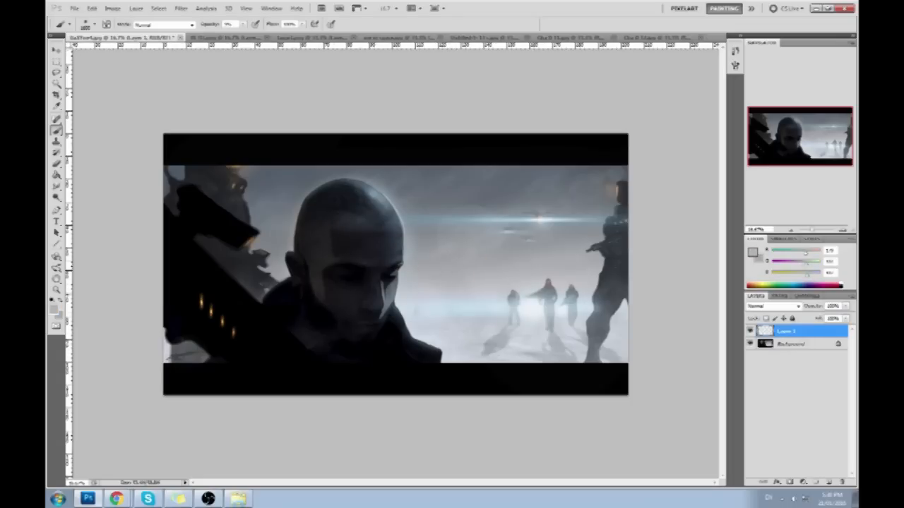
key("l")
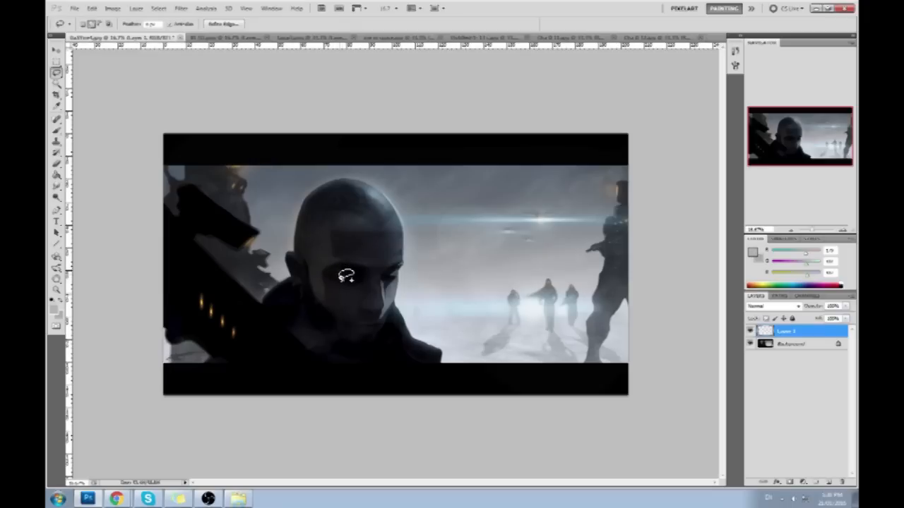
key("b")
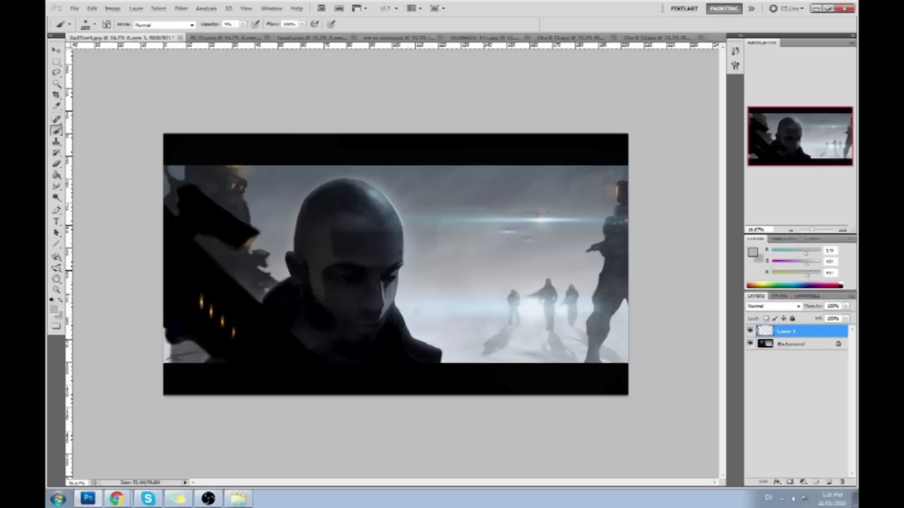
Step: Clear the selection, choose another brush tip for the Eraser, and enlarge it
key("m")
right_click(379, 233)
left_click(397, 240)
key("e")
right_click(358, 247)
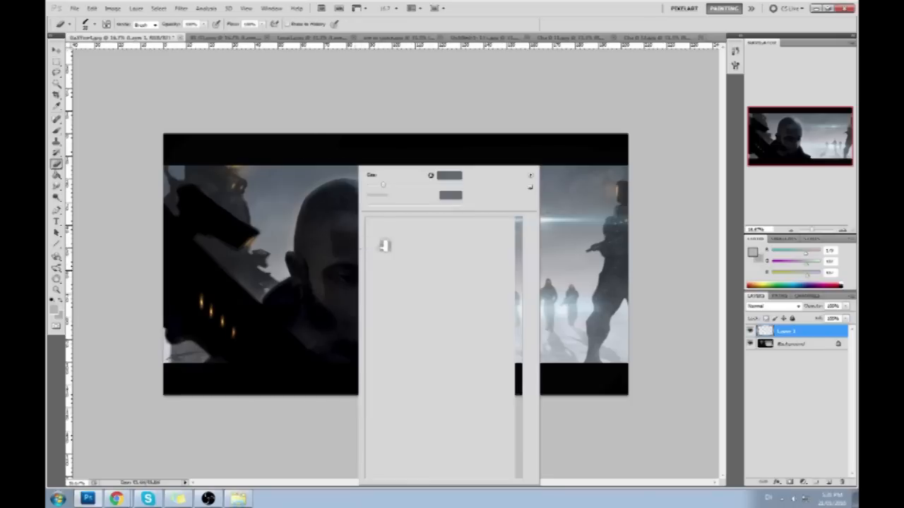
left_click(467, 411)
left_click(631, 415)
key("]")
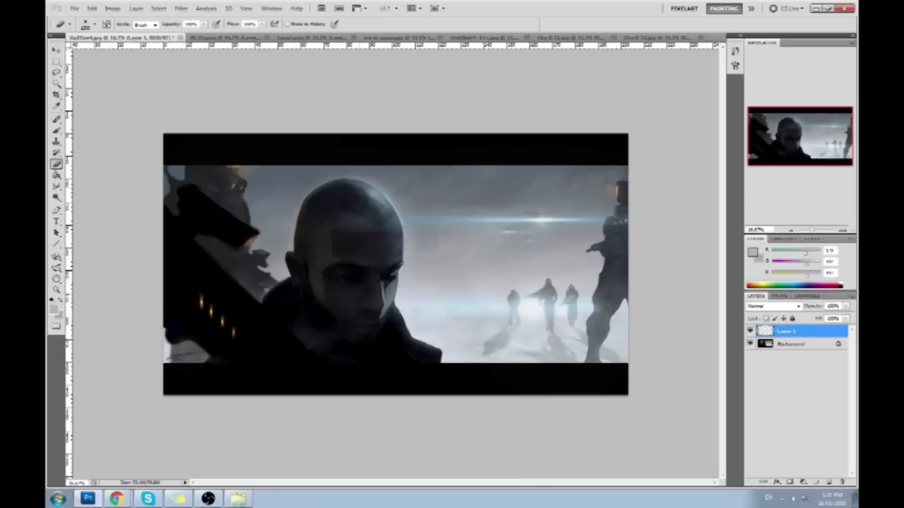
Step: Toggle the overpaint layer's visibility to compare the result, and soften that layer with a small-radius Gaussian Blur
left_click(750, 331)
left_click(750, 330)
left_click(181, 7)
mouse_move(198, 98)
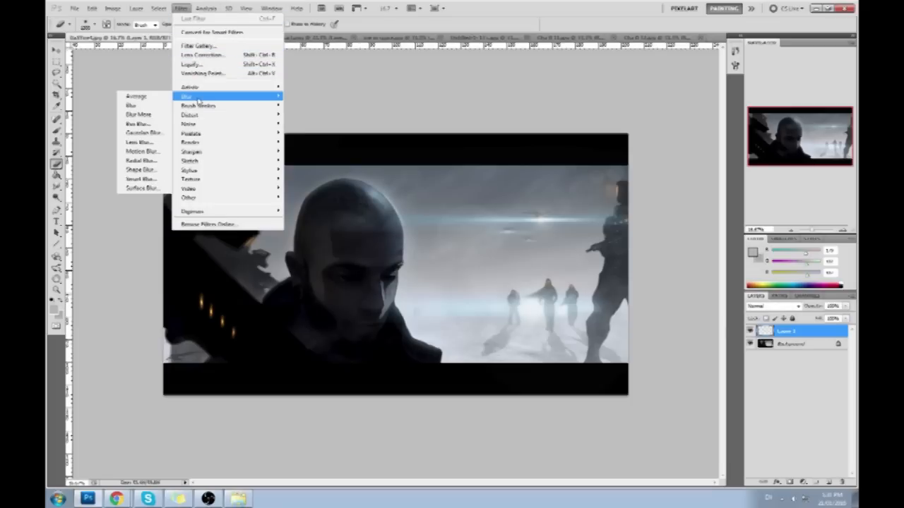
left_click(144, 132)
left_click_drag(619, 348, 603, 354)
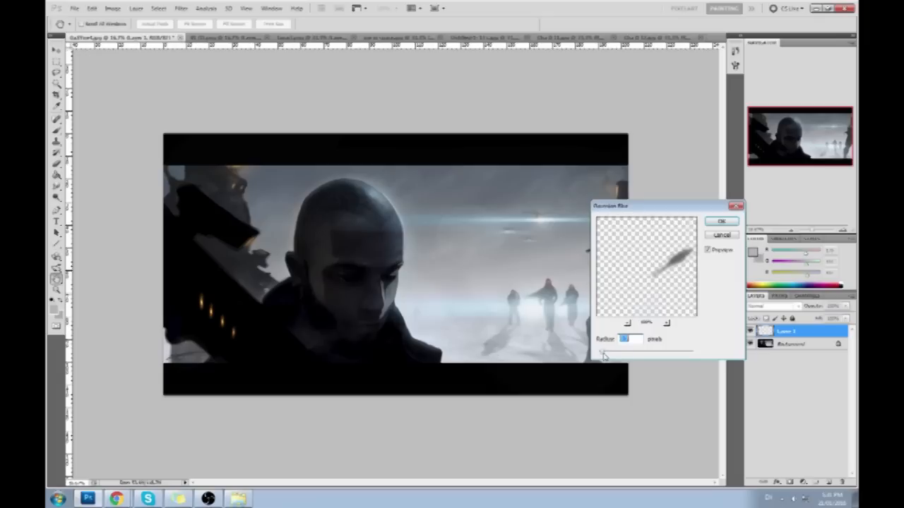
left_click(721, 221)
Step: Paint a bright rim along the edge of the head facing the mist, using pale colours sampled from the background
key("b")
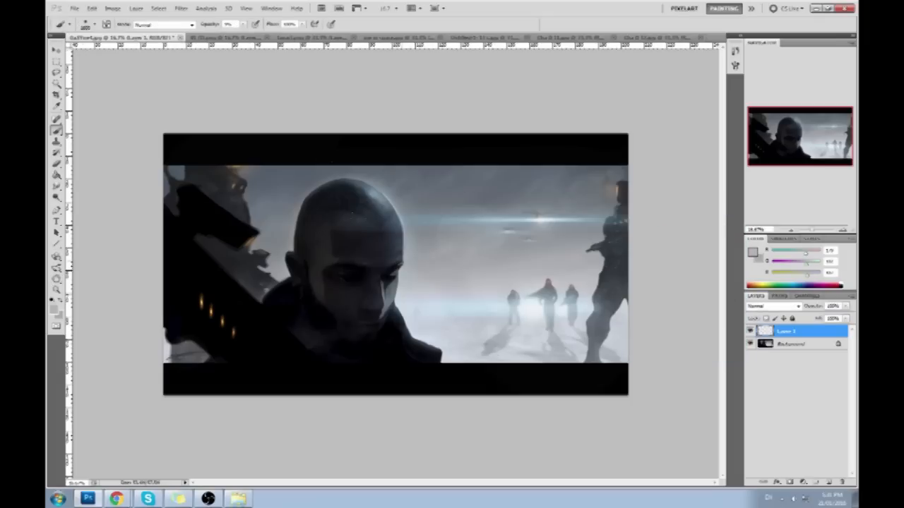
left_click(420, 297, "alt")
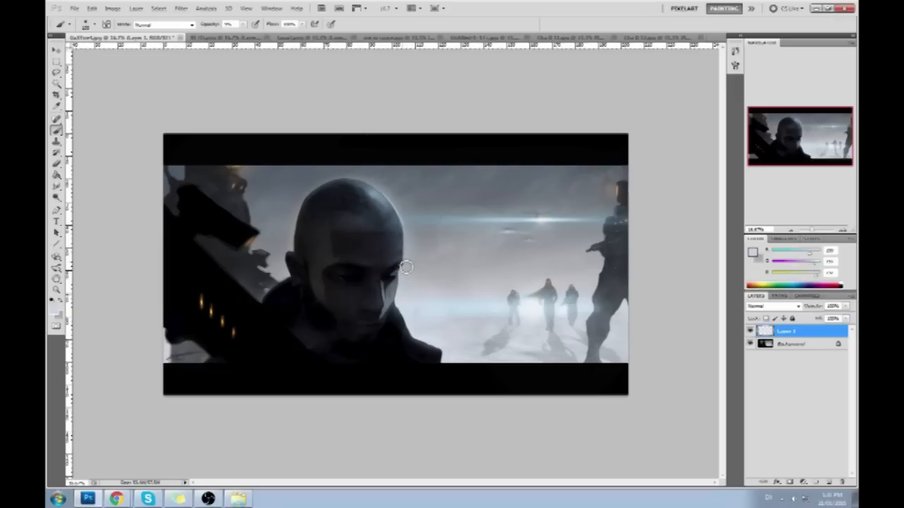
key("4")
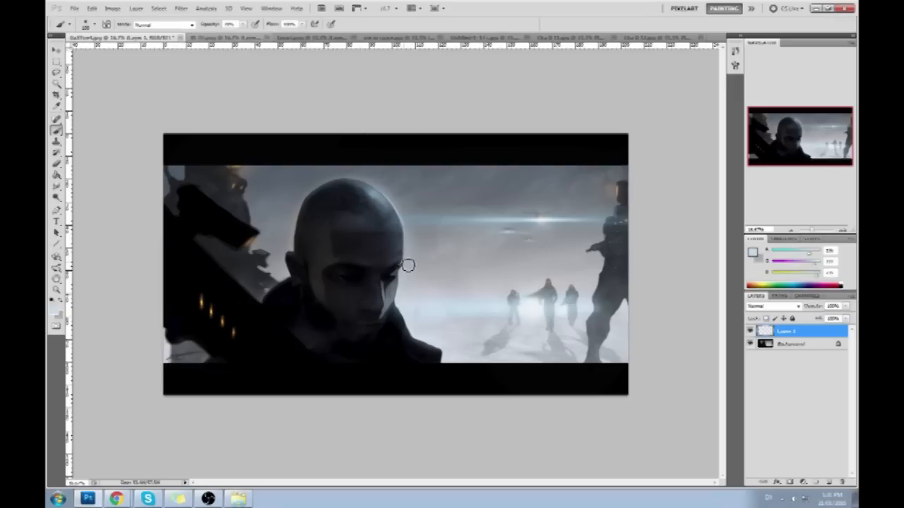
key("alt")
left_click(408, 265, "alt")
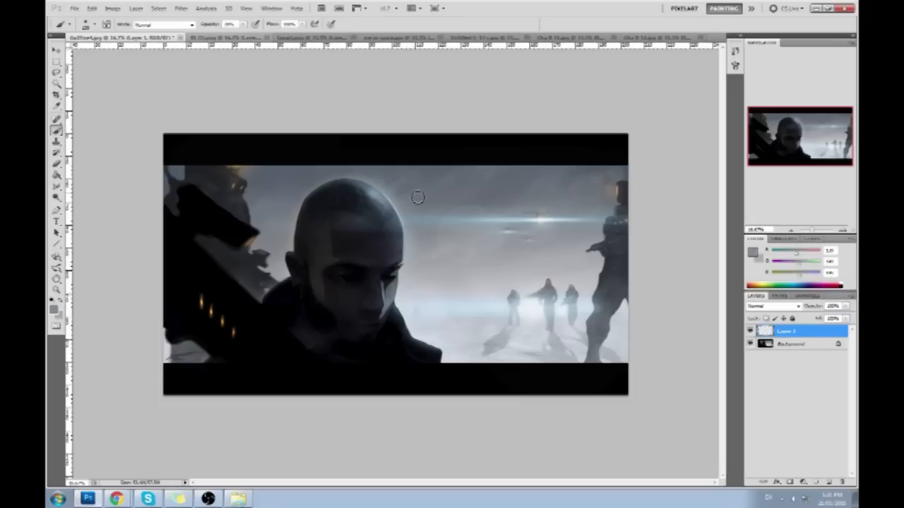
left_click(531, 308, "alt")
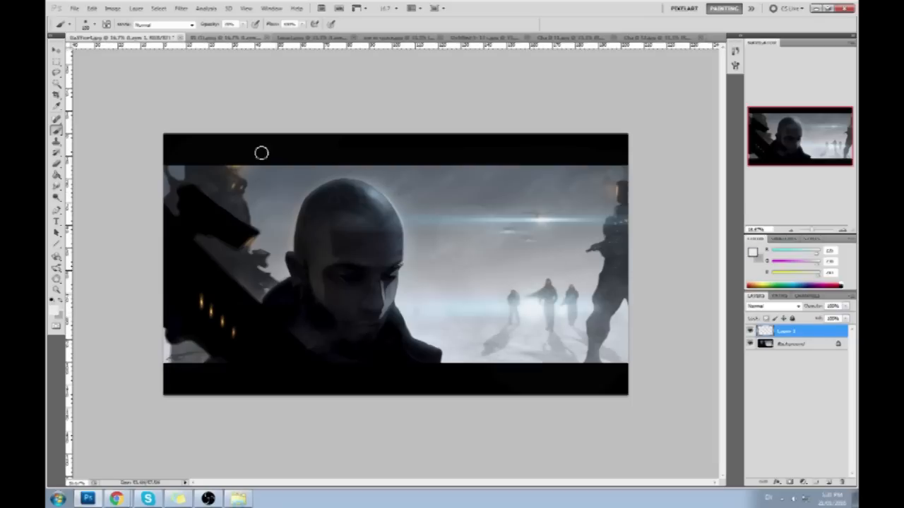
Step: Lasso the rim-lit edge of the head, duplicate it twice to strengthen the light, and merge both copies down
key("l")
mouse_move(388, 183)
left_mouse_down()
mouse_move(361, 189)
mouse_move(392, 247)
mouse_move(391, 182)
left_mouse_up()
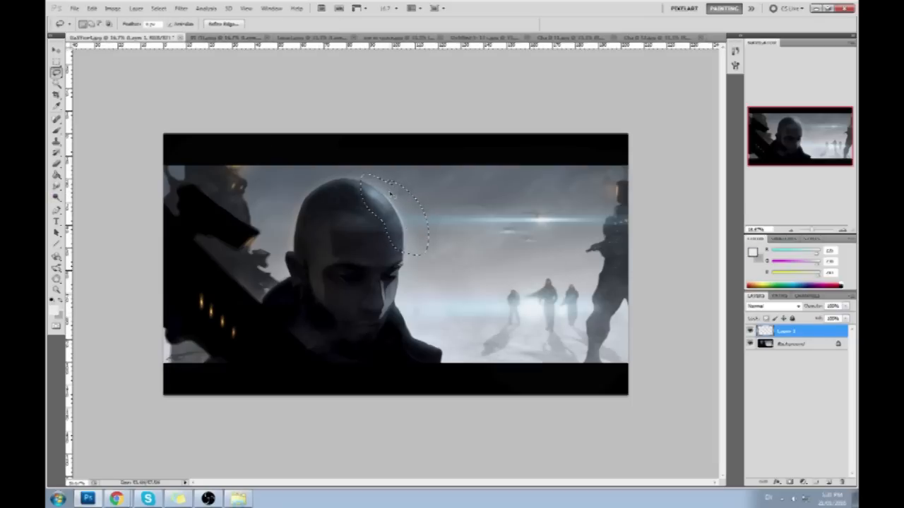
key("ctrl+j")
key("ctrl+j")
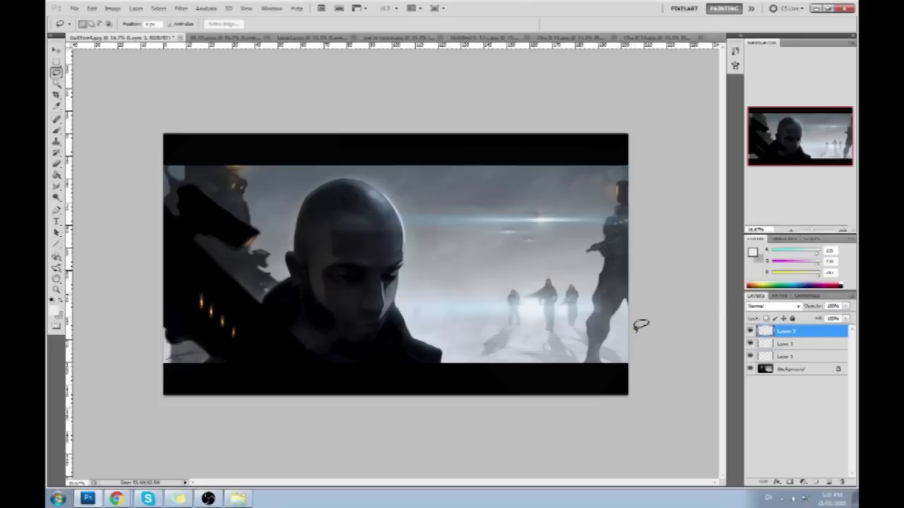
right_click(782, 331)
left_click(786, 299)
right_click(782, 331)
left_click(786, 299)
Step: Extend the rim light up to the crown of the head with a pale colour sampled from the rim
key("z")
left_click_drag(350, 177, 453, 267)
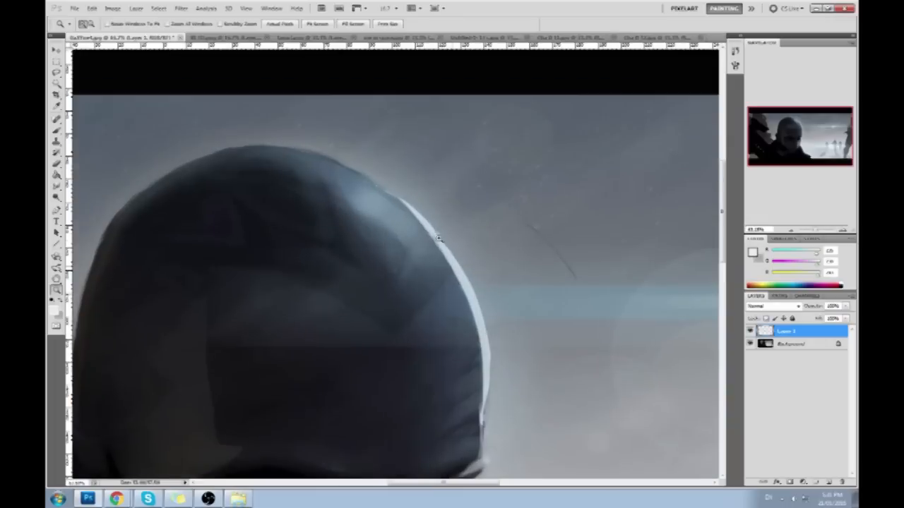
key("b")
left_click(464, 259, "alt")
mouse_move(350, 170)
left_mouse_down()
mouse_move(404, 212)
mouse_move(330, 158)
mouse_move(423, 223)
mouse_move(336, 159)
mouse_move(397, 201)
mouse_move(385, 187)
mouse_move(343, 163)
mouse_move(435, 240)
mouse_move(326, 156)
mouse_move(367, 188)
mouse_move(310, 154)
mouse_move(342, 168)
mouse_move(361, 181)
mouse_move(282, 150)
mouse_move(352, 177)
mouse_move(304, 153)
mouse_move(379, 205)
mouse_move(342, 144)
mouse_move(260, 147)
left_mouse_up()
Step: Erase the inner side of the rim light from the crown down to the forehead so it becomes a thin line
key("e")
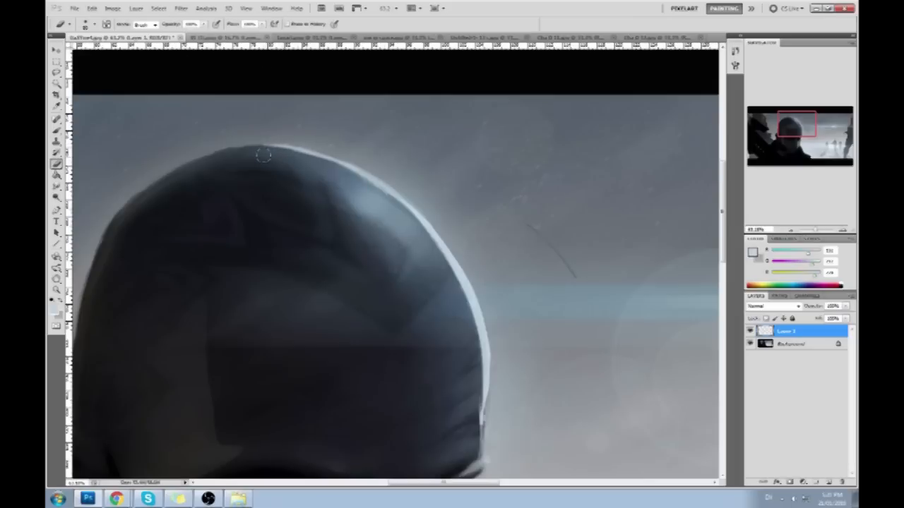
left_click_drag(277, 151, 315, 162)
left_click_drag(279, 148, 305, 160)
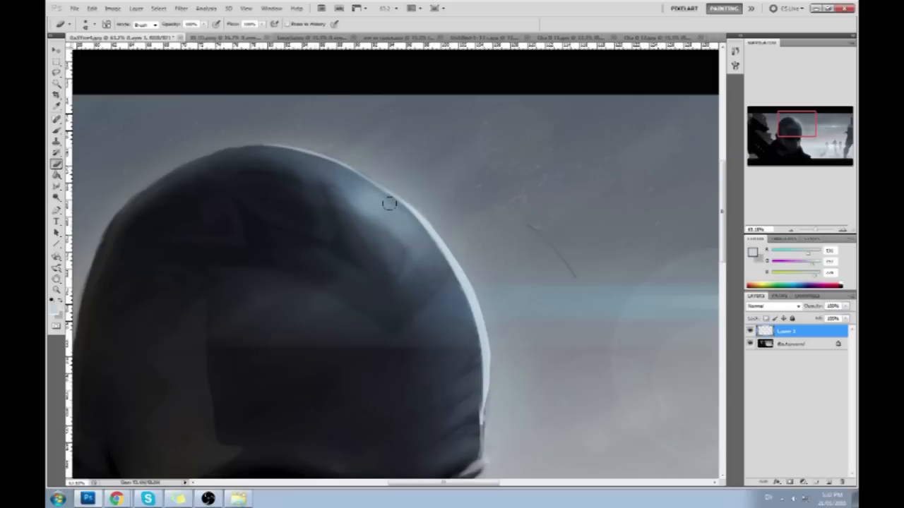
left_click_drag(403, 212, 449, 307)
key("ctrl+z")
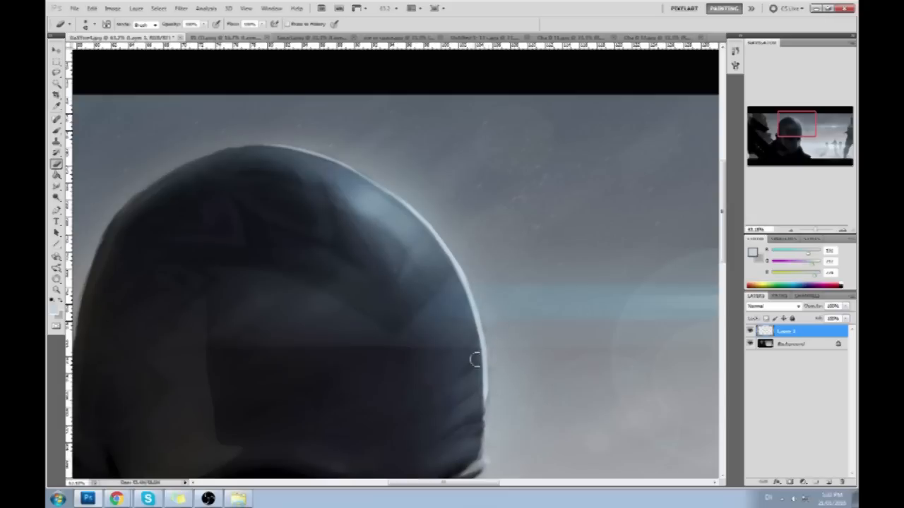
left_click_drag(495, 384, 487, 259)
Step: Touch up the rim light along the side of the head with a sampled pale colour and check the whole painting
key("b")
left_click(457, 225, "alt")
mouse_move(459, 327)
left_mouse_down()
mouse_move(428, 345)
mouse_move(445, 357)
mouse_move(442, 371)
mouse_move(407, 374)
left_mouse_up()
key("ctrl+0")
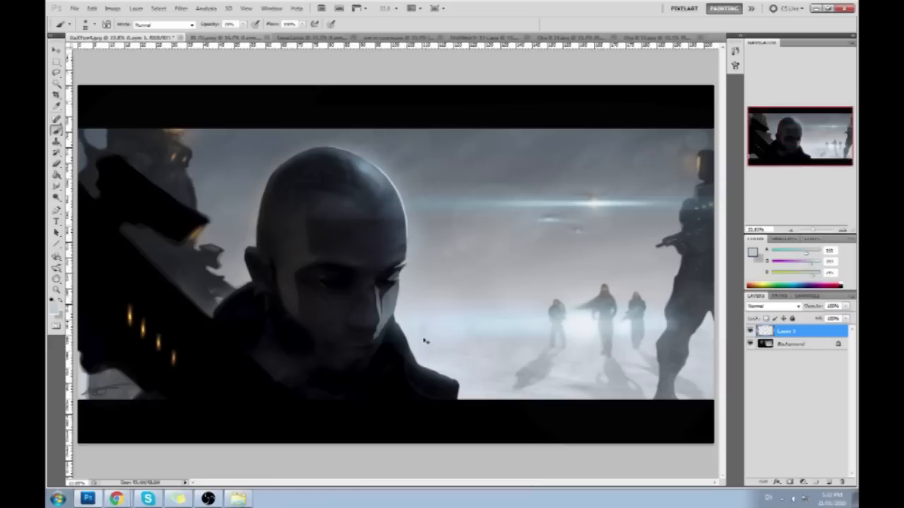
key("ctrl+minus")
key("ctrl+minus")
key("ctrl+plus")
key("ctrl+plus")
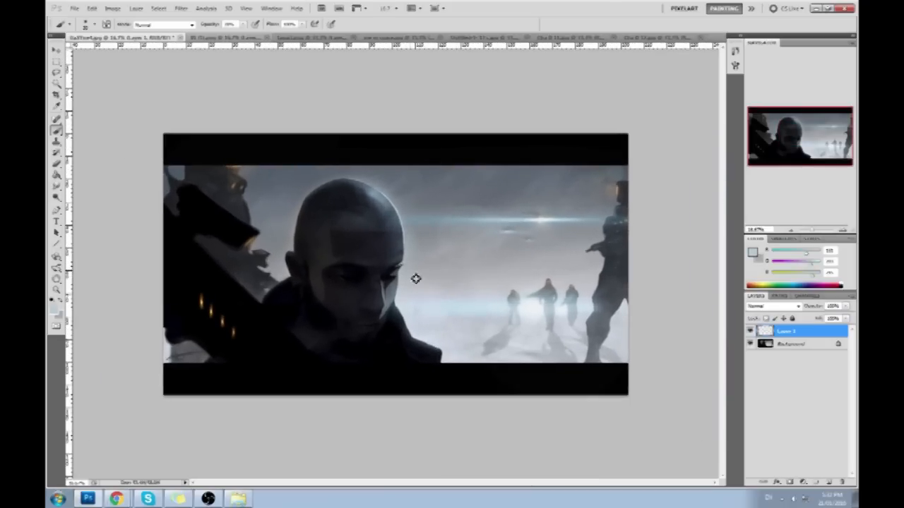
Step: Lower the Eraser's opacity and soften the rim light on the head
key("e")
left_click(203, 24)
left_click(182, 36)
left_click(262, 105)
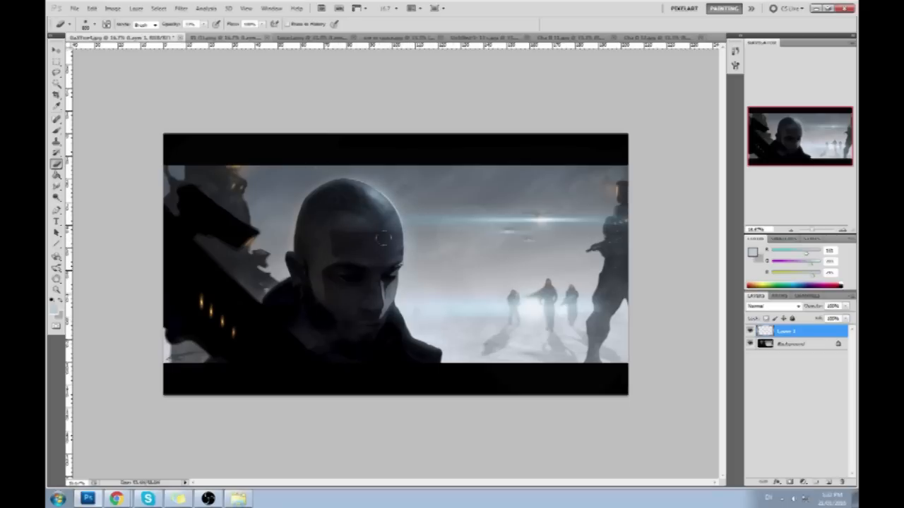
Step: Brighten the outer edge of the man's ear on the Background layer with the Dodge tool set to Highlights
key("b")
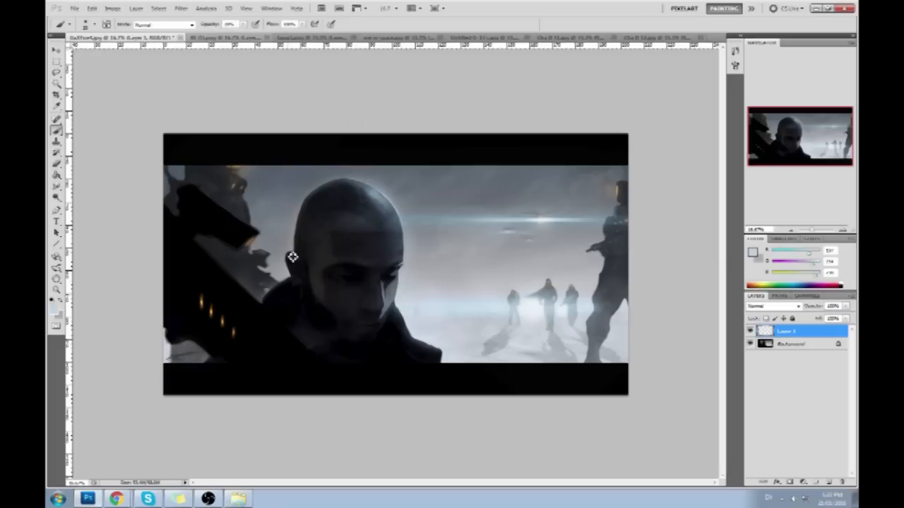
left_click(243, 24)
left_click_drag(268, 35, 278, 34)
left_click(56, 197)
left_click(83, 195)
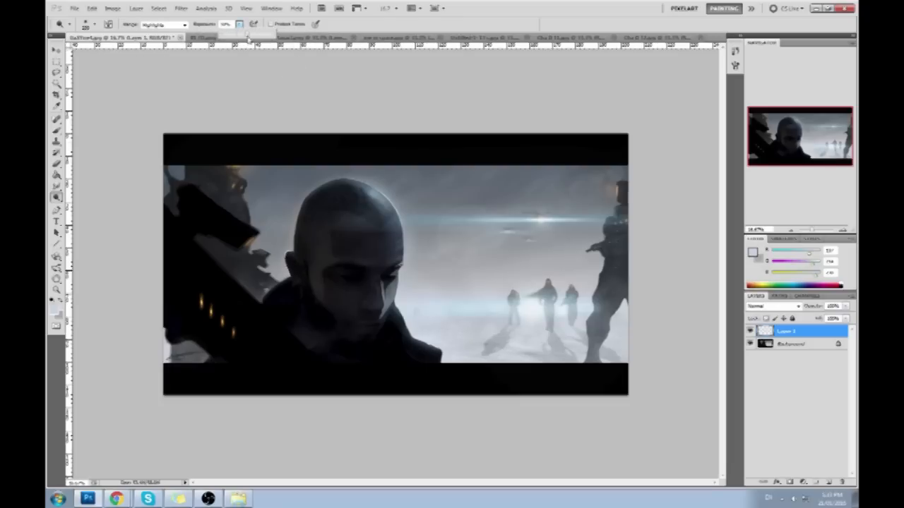
left_click(789, 345)
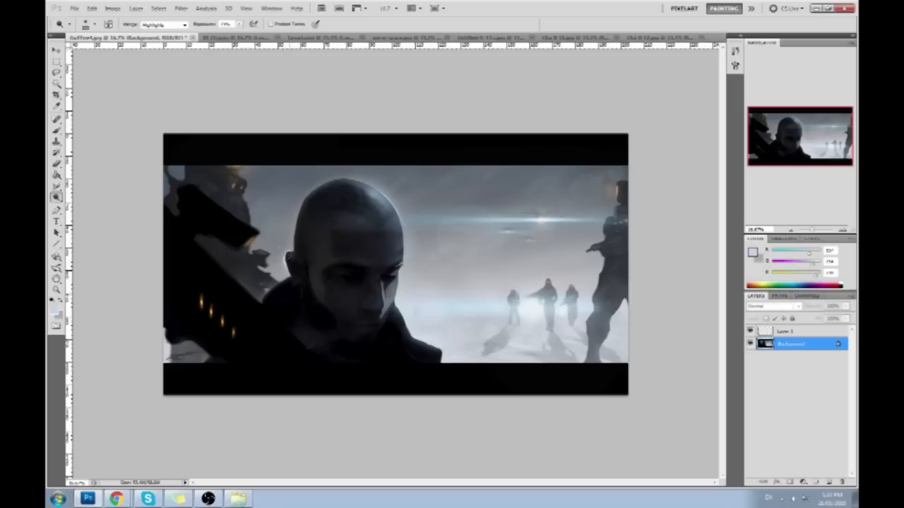
Step: Brush colours sampled from the ear over its inner area at a reduced brush opacity
key("b")
left_click(297, 269, "alt")
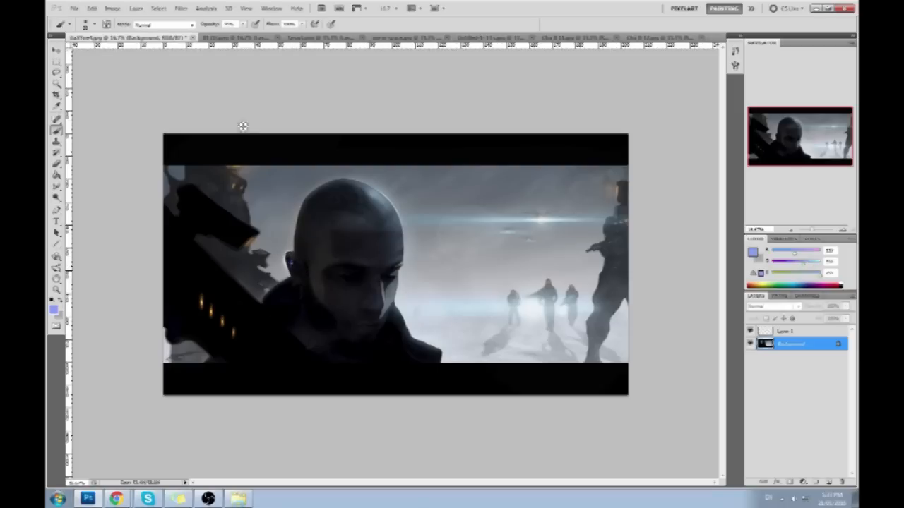
key("bracketright")
key("ctrl+z")
left_click_drag(242, 24, 216, 37)
left_click(290, 260, "alt")
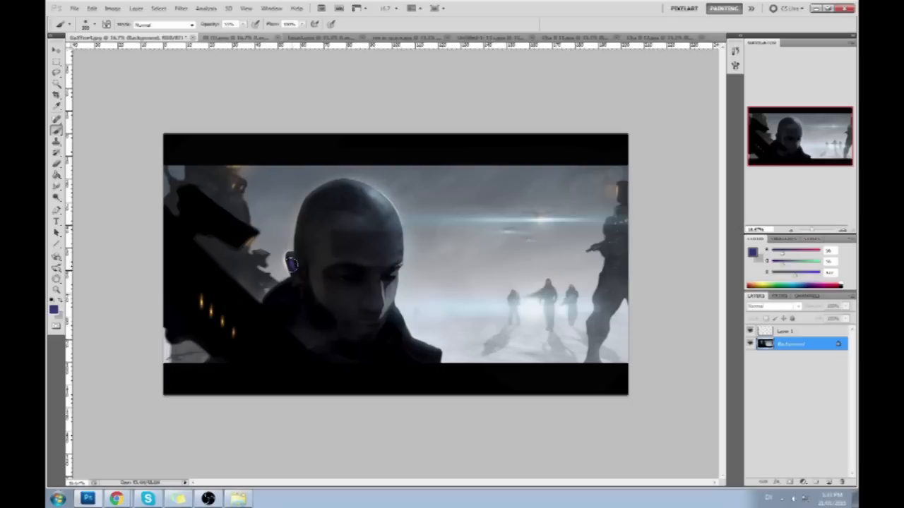
Step: Neutralise the ear's purple tint by painting sampled greys and blacks on a new layer in Color blend mode
left_click(833, 482)
left_click(775, 306)
left_click(766, 291)
left_click(291, 263, "alt")
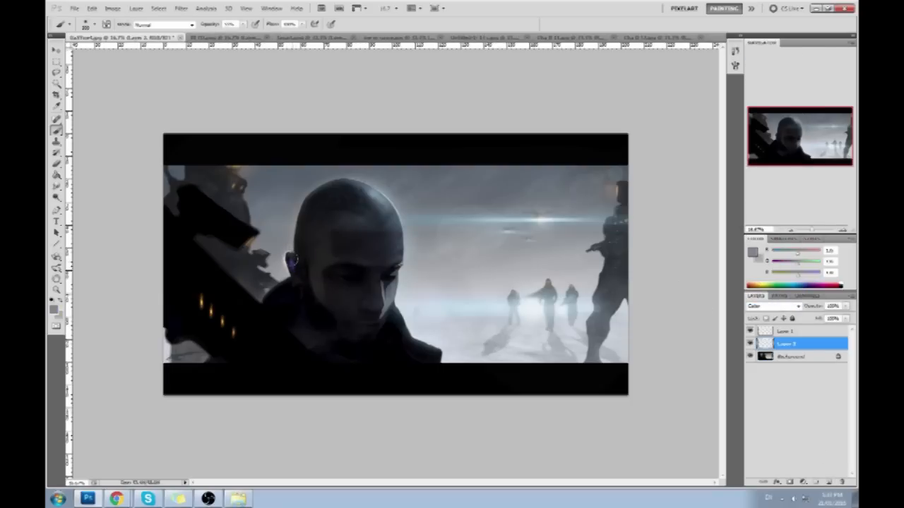
left_click(288, 259, "alt")
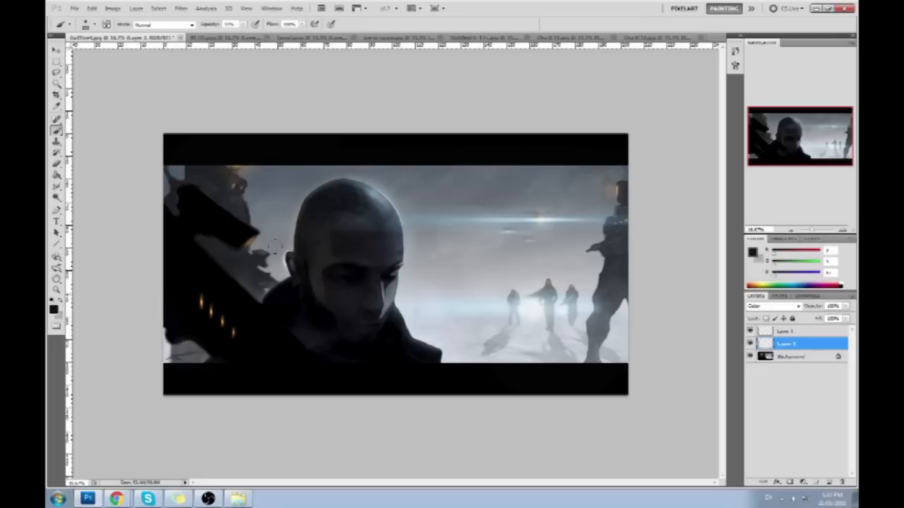
right_click(787, 346)
left_click(792, 322)
key("ctrl+z")
Step: Lasso and copy the retouched ear, return to the history state before the ear retouching, and paste it in place
key("l")
mouse_move(290, 255)
left_mouse_down()
mouse_move(299, 274)
mouse_move(290, 253)
left_mouse_up()
left_click(735, 53)
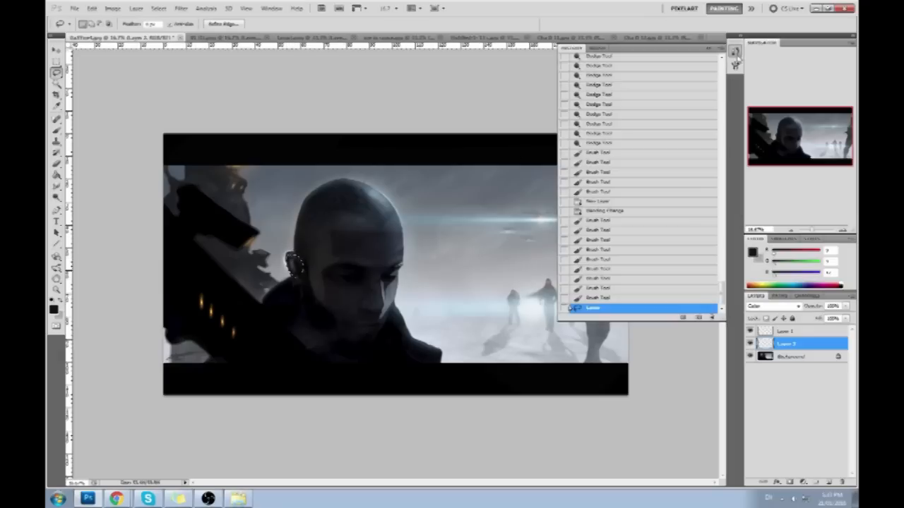
left_click_drag(720, 292, 720, 275)
key("ctrl+c")
key("ctrl+shift+v")
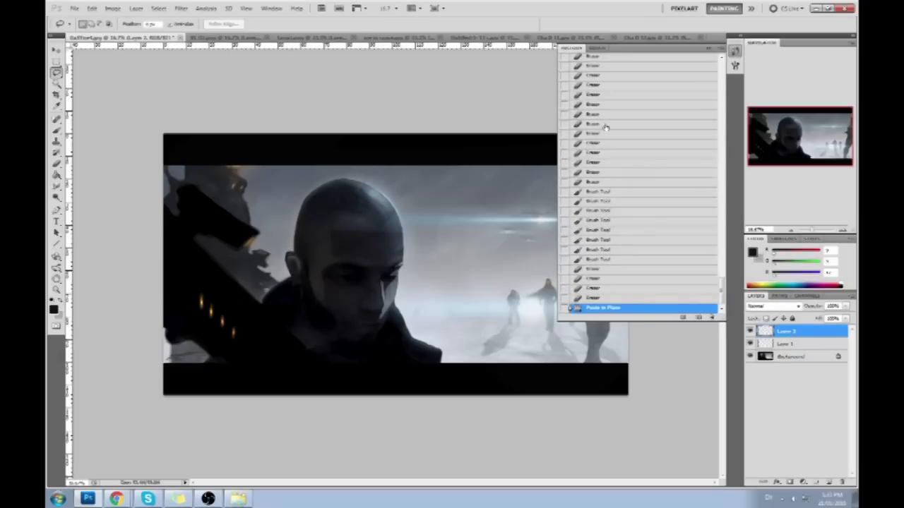
key("ctrl+z")
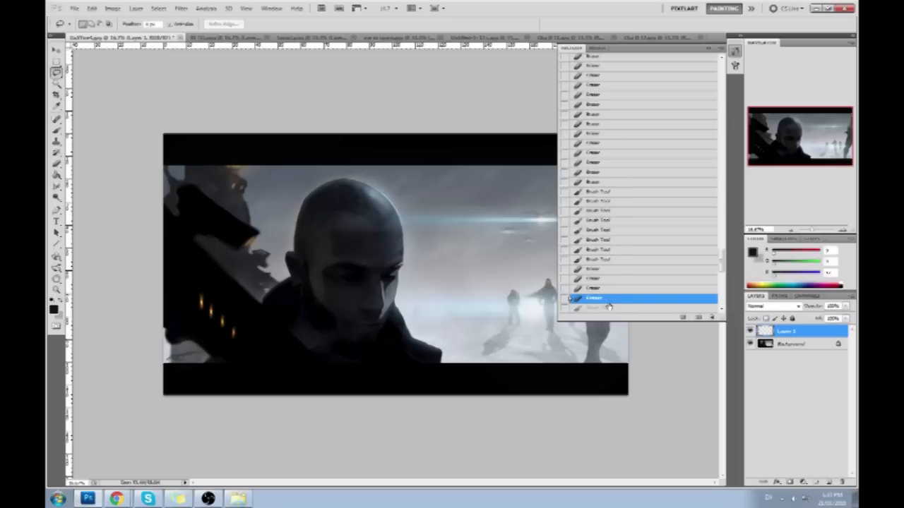
key("ctrl+z")
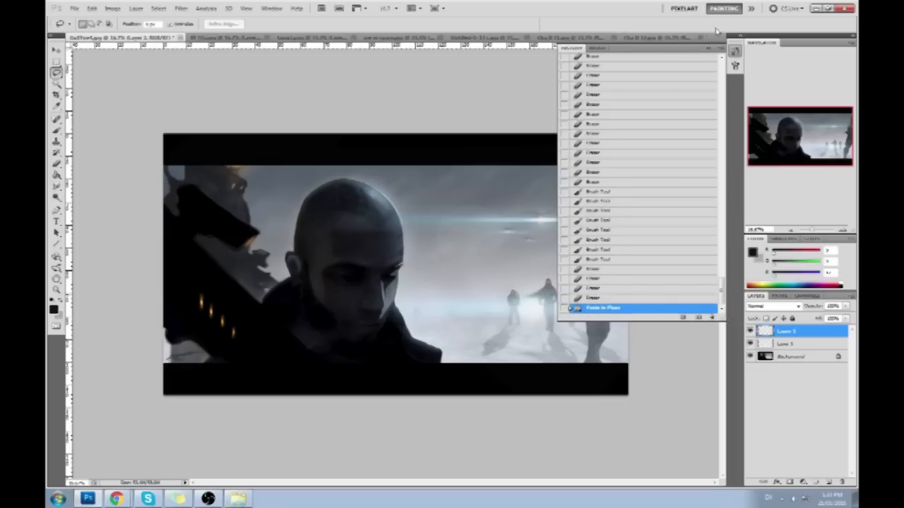
left_click(709, 48)
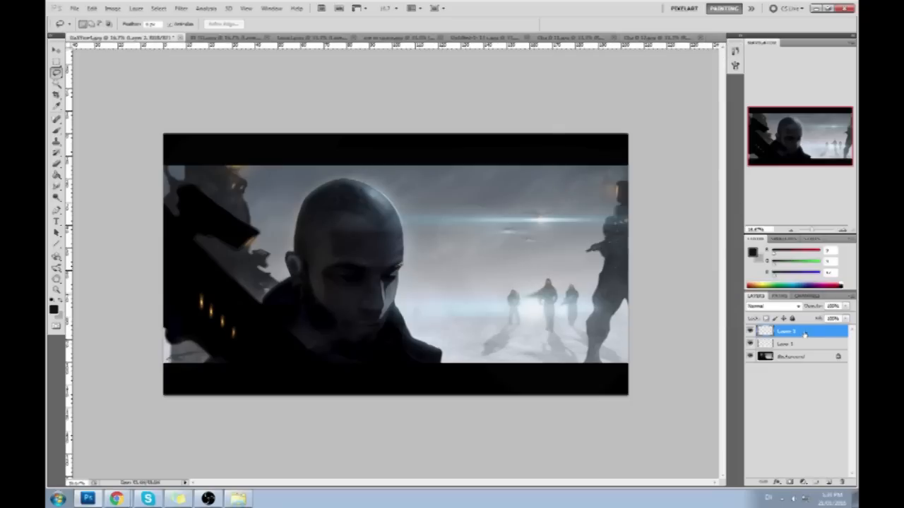
Step: Blend the pasted ear into the head with the Eraser at reduced opacity and flatten the image
key("b")
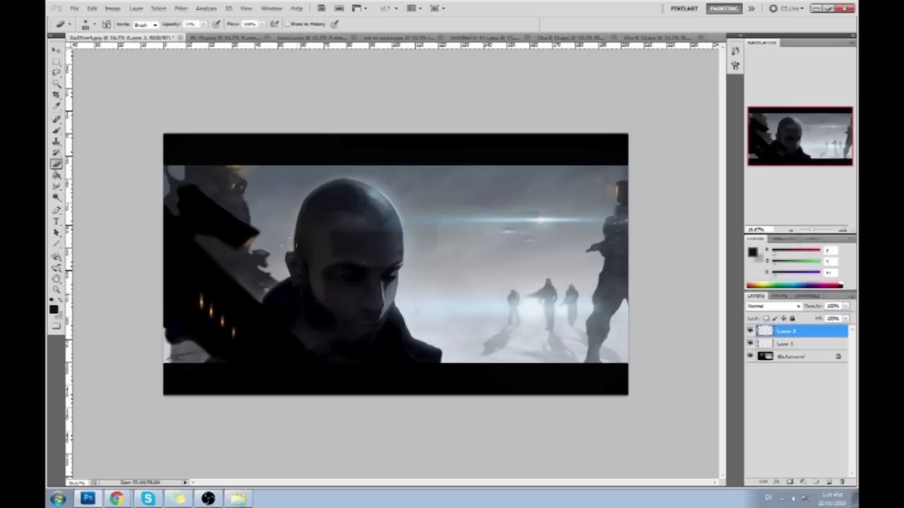
key("b")
left_click(56, 198)
left_click(80, 197)
key("b")
left_click(204, 25)
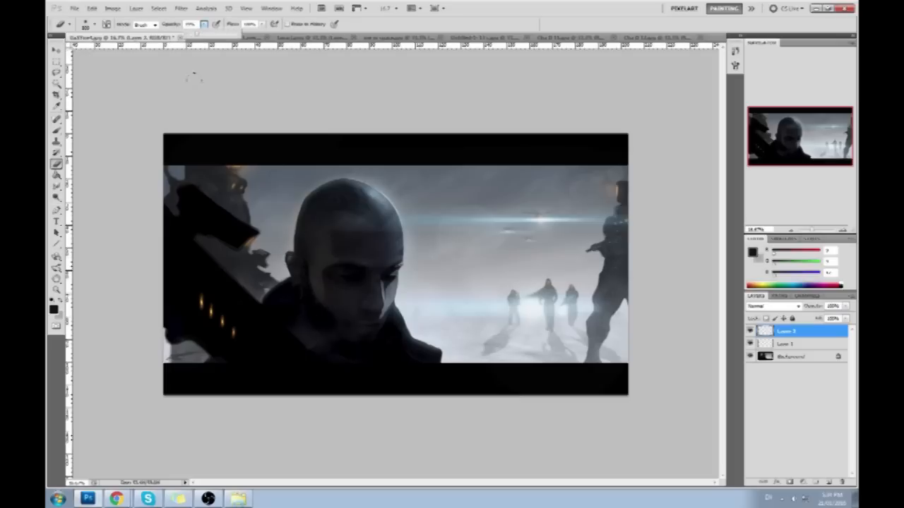
left_click(279, 238)
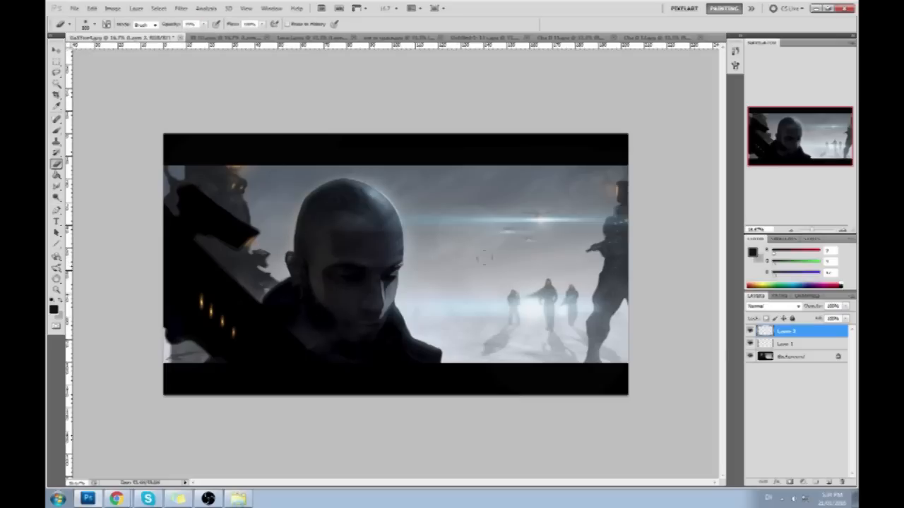
right_click(787, 344)
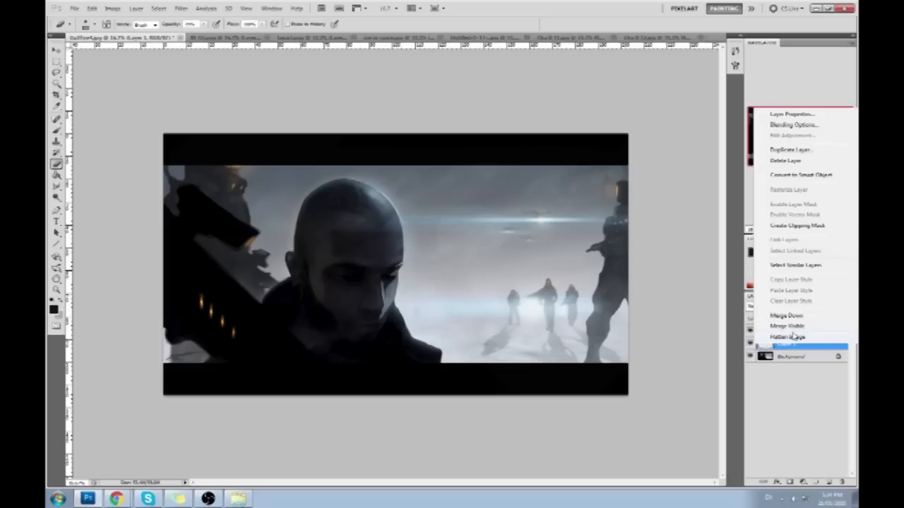
left_click(793, 337)
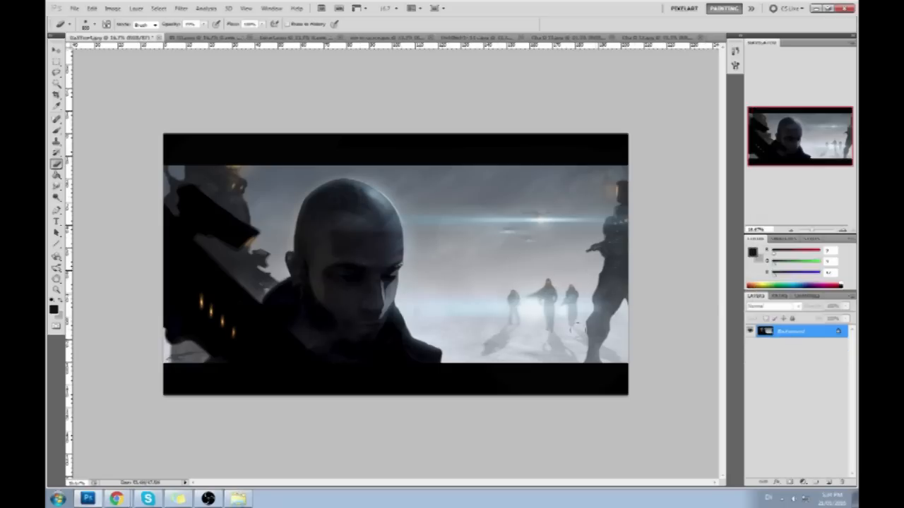
Step: Brush light mist over the ground beneath the distant figures with a much larger brush and a colour sampled there
key("b")
left_click(526, 324, "alt")
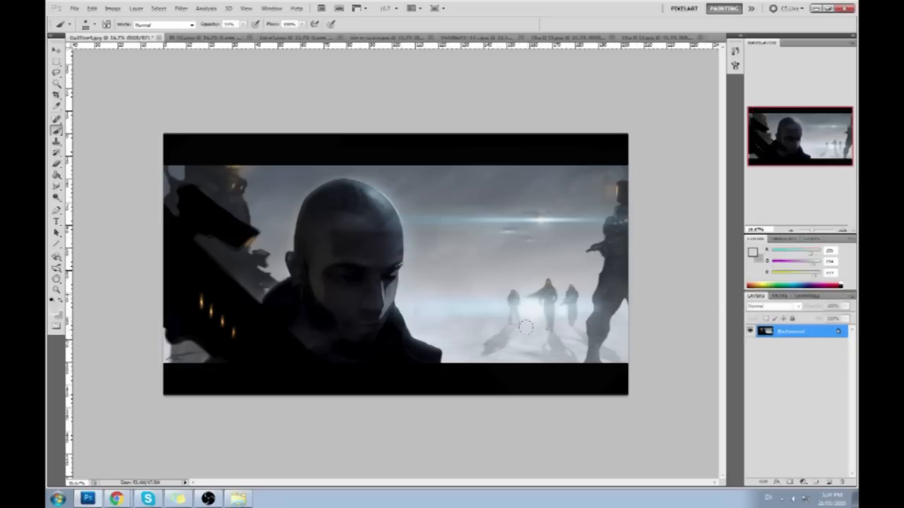
key("bracketright")
key("bracketright")
key("bracketright")
key("bracketright")
key("bracketright")
key("bracketright")
key("bracketright")
key("bracketright")
left_click_drag(574, 321, 506, 326)
Step: Darken the distant figures with an enlarged Burn tool set to the Shadows range
right_click(56, 198)
left_click(79, 206)
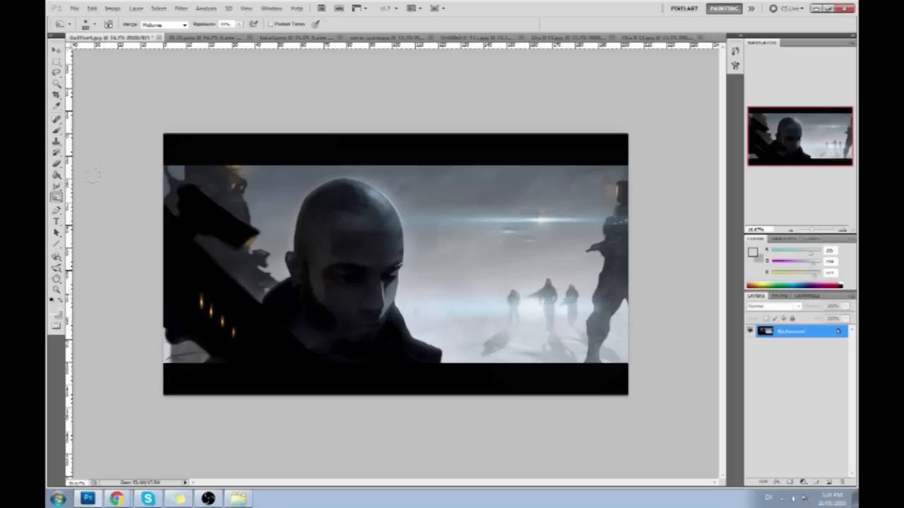
left_click(170, 25)
left_click(159, 31)
key("bracketright")
key("bracketright")
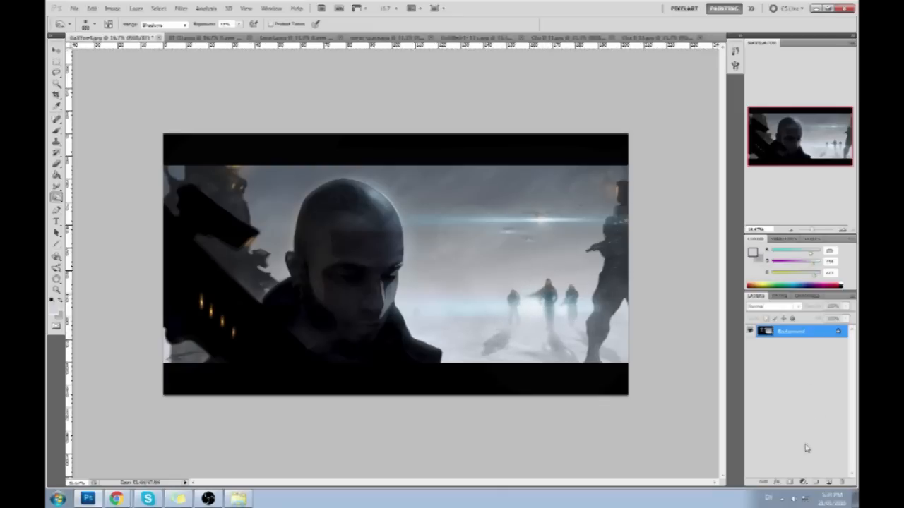
Step: Neutralise the distant figures' reddish tint by painting greys sampled from the mist on a new layer in Color blend mode
left_click(828, 482)
key("b")
left_click(563, 291, "alt")
left_click_drag(545, 289, 521, 298)
left_click(773, 306)
left_click(776, 295)
left_click(574, 281, "alt")
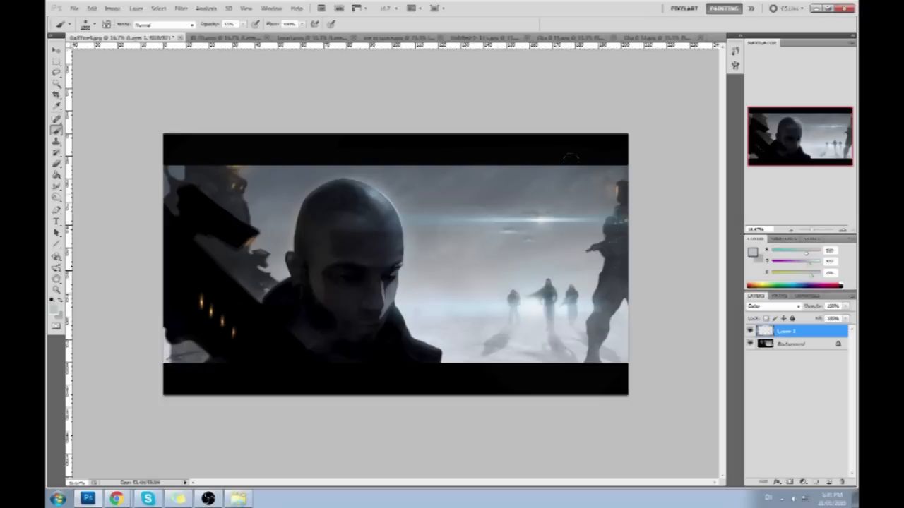
Step: Finish neutralising the distant figures' tint with a darker grey sampled from the mist and flatten the image
left_click_drag(805, 253, 803, 254)
left_click(554, 279, "alt")
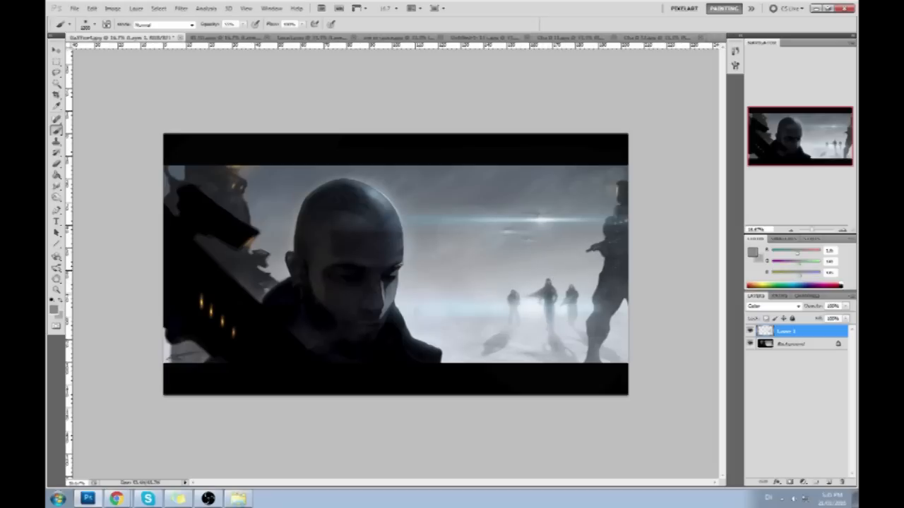
right_click(789, 344)
left_click(801, 336)
Step: Brighten the rim of the man's head with the Dodge tool set to Highlights, lowering the exposure after undoing the first stroke
left_click(57, 196)
left_click(99, 188)
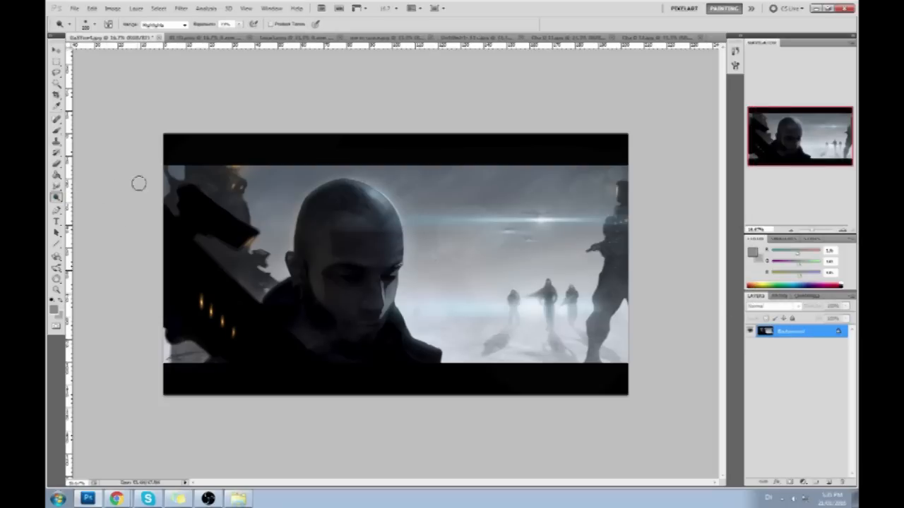
mouse_move(387, 203)
left_mouse_down()
mouse_move(390, 211)
mouse_move(380, 197)
left_mouse_up()
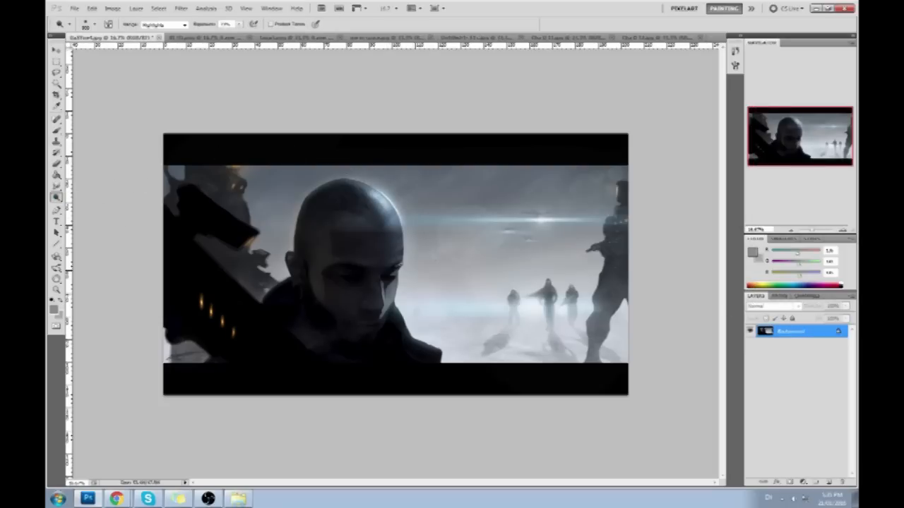
key("ctrl+z")
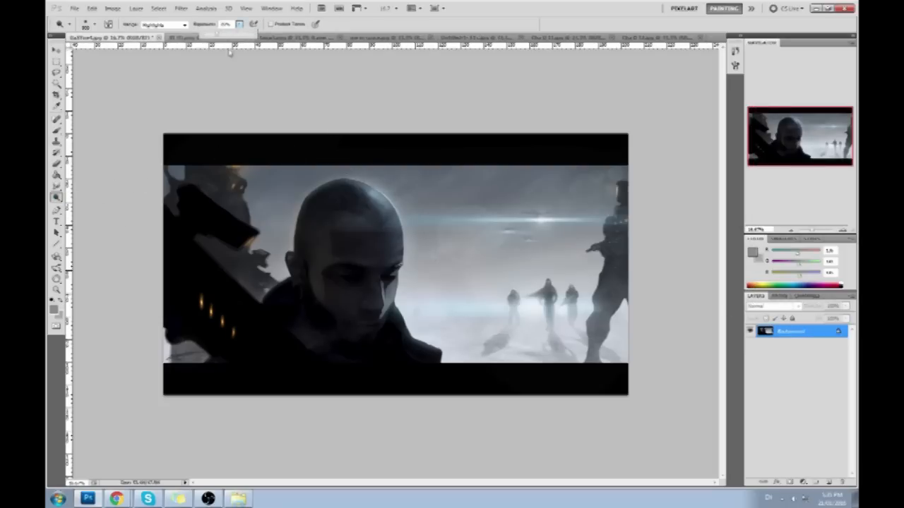
left_click_drag(224, 26, 211, 33)
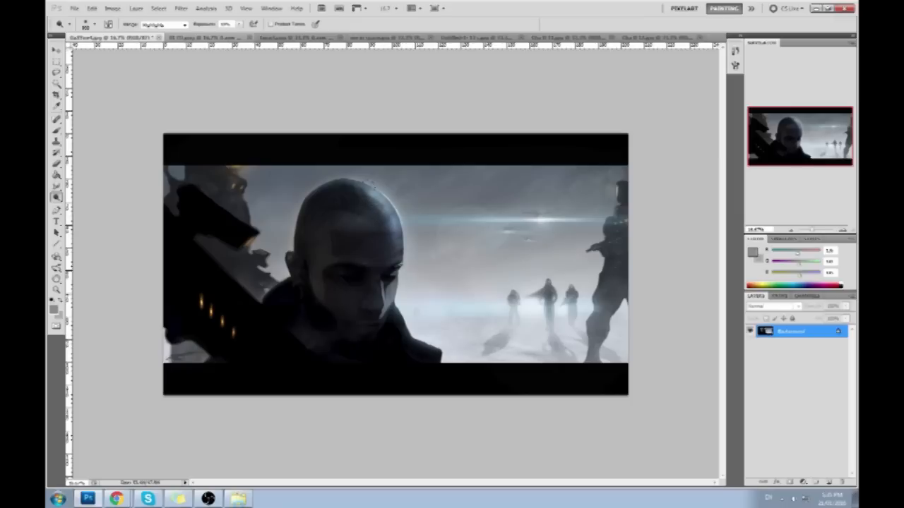
Step: Correct the colour of the head's highlights with dark grey sampled from the scalp on a new Color-mode layer, and flatten the image
left_click(826, 480)
key("b")
left_click(773, 306)
left_click(773, 296)
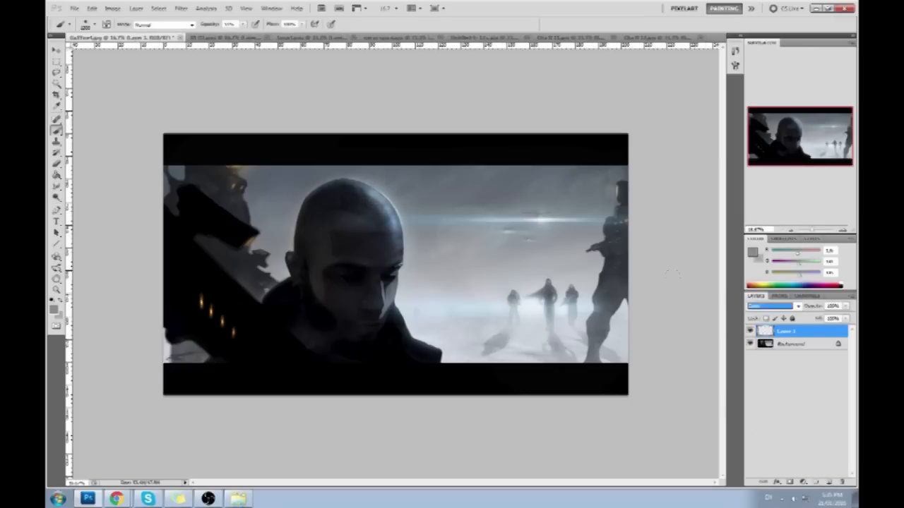
left_click(364, 218, "alt")
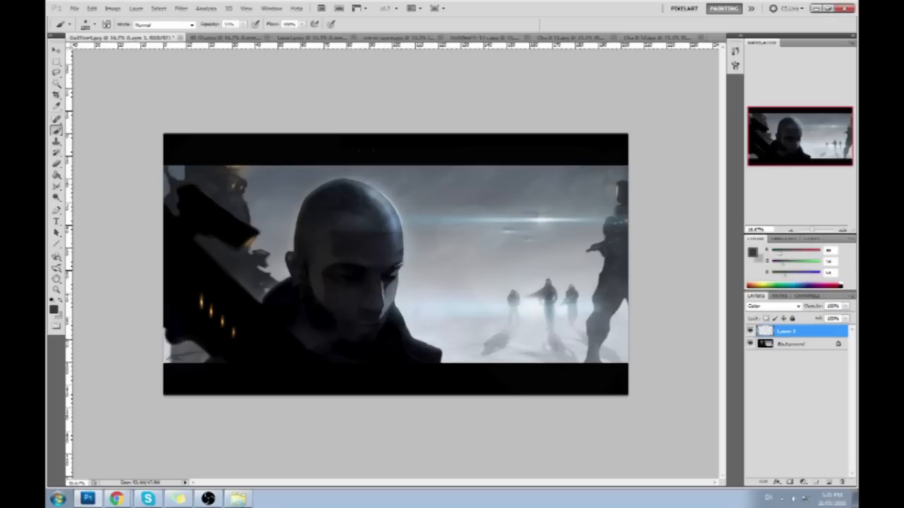
key("[")
key("[")
key("[")
key("[")
right_click(800, 345)
left_click(796, 426)
Step: Select the whole canvas and add a few more highlight strokes to the painting with the Dodge tool
key("ctrl+a")
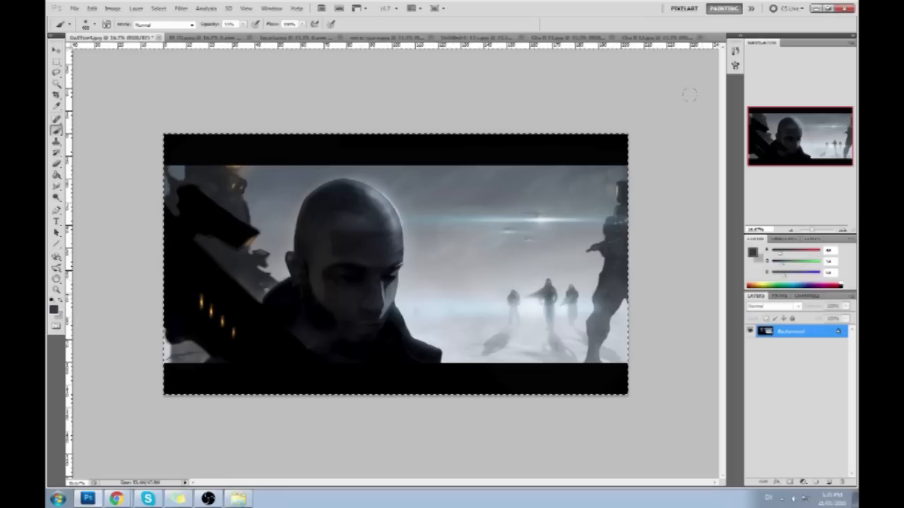
left_click_drag(57, 196, 83, 204)
left_click(82, 204)
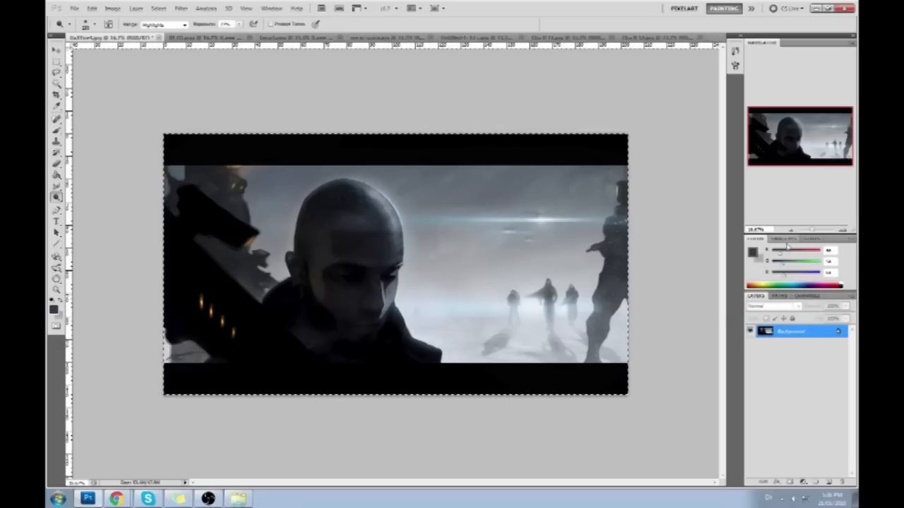
Step: Revert the document to its opening history snapshot and paste the edited painting in place as a layer above the original
left_click(735, 52)
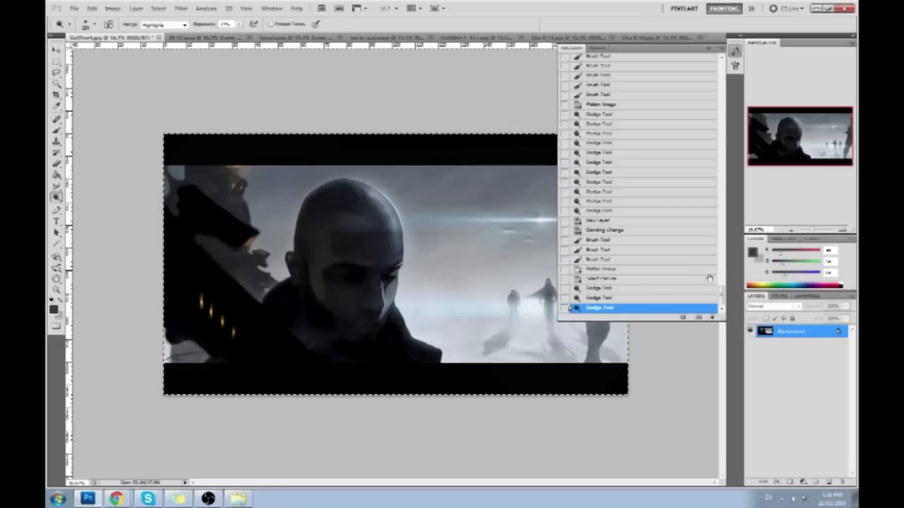
scroll(706, 134, "up", 10)
scroll(706, 133, "up", 5)
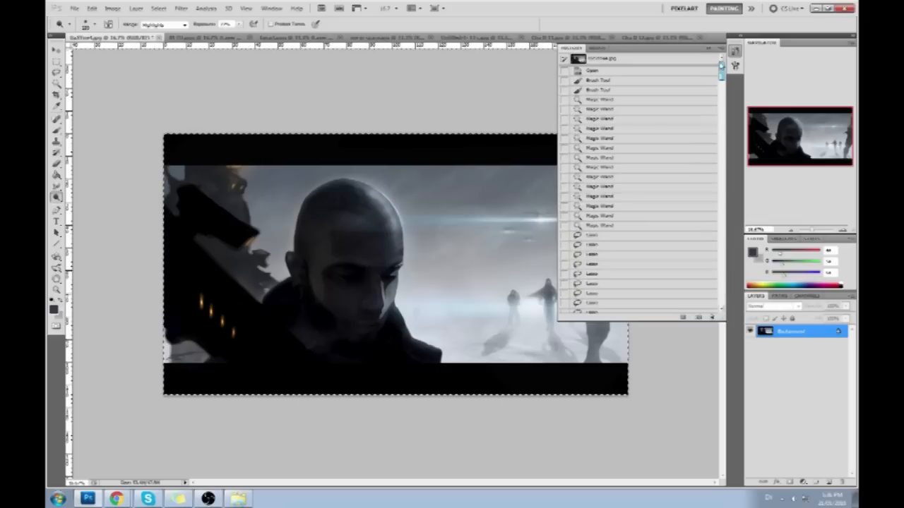
left_click(681, 62)
key("ctrl+shift+v")
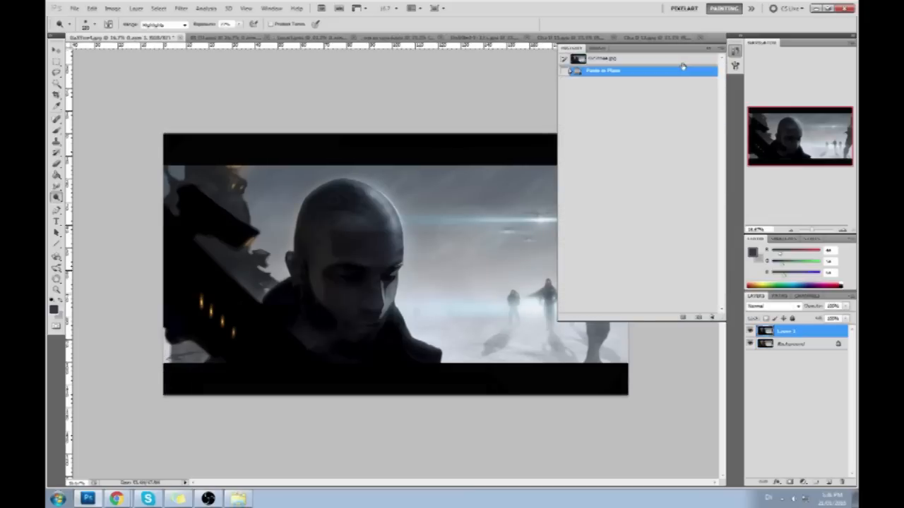
left_click(708, 49)
Step: Compare the edited painting with the original by hiding and showing the pasted layer
left_click(749, 332)
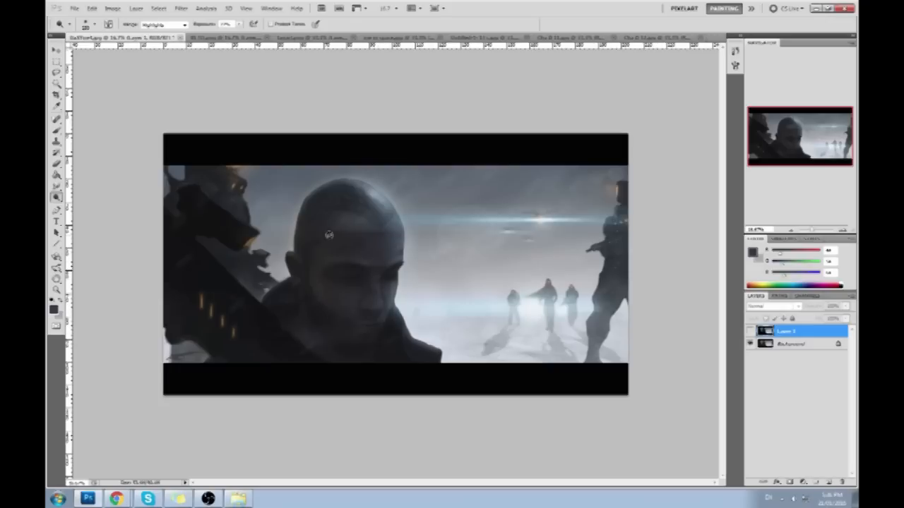
left_click(749, 331)
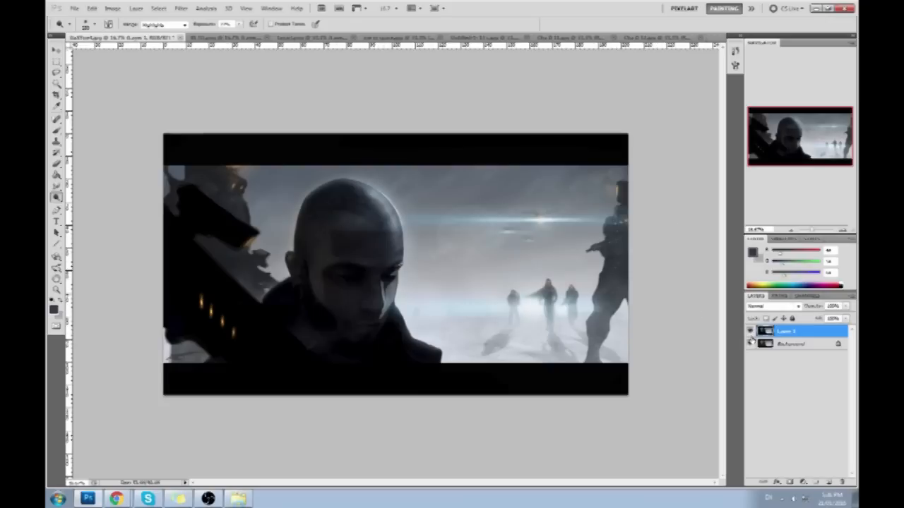
left_click(749, 332)
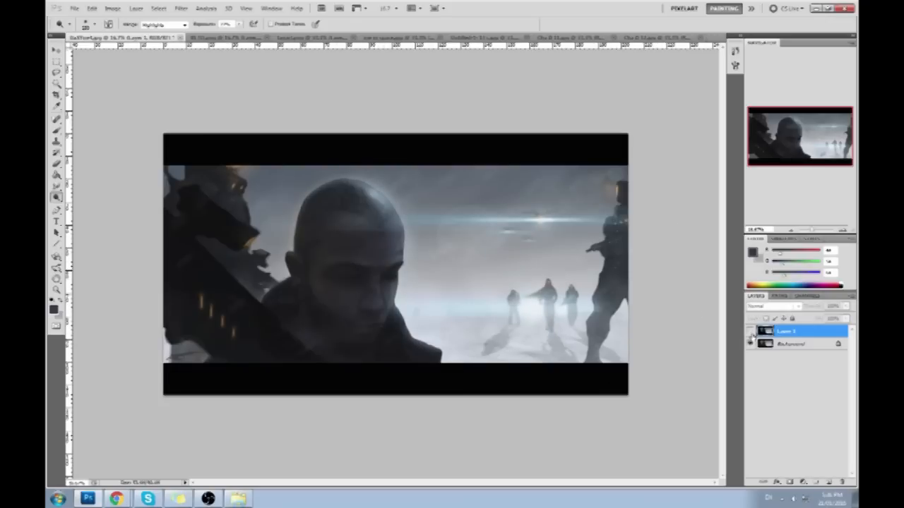
left_click(750, 332)
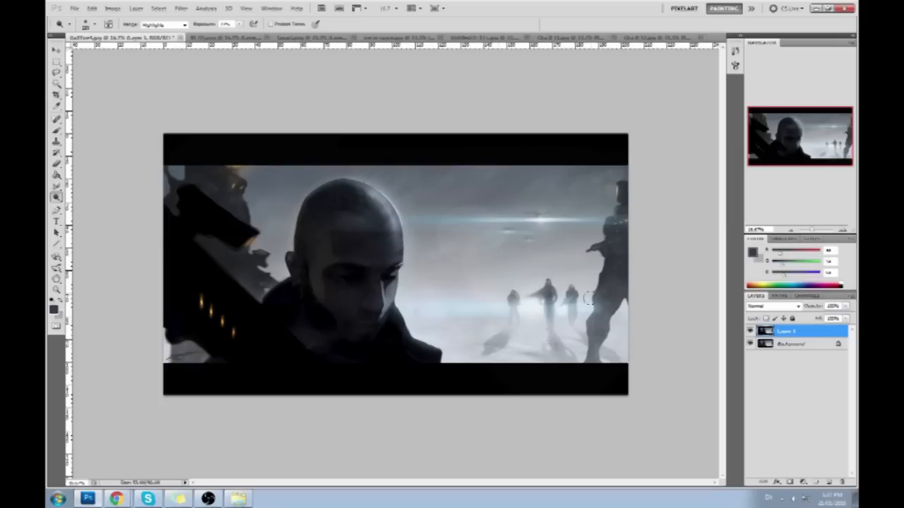
Step: Try brightening the mist around the distant figures with the Dodge tool and undo the strokes
mouse_move(539, 277)
left_mouse_down()
mouse_move(518, 292)
mouse_move(519, 278)
mouse_move(543, 311)
left_mouse_up()
mouse_move(603, 311)
left_mouse_down()
mouse_move(591, 353)
mouse_move(606, 316)
left_mouse_up()
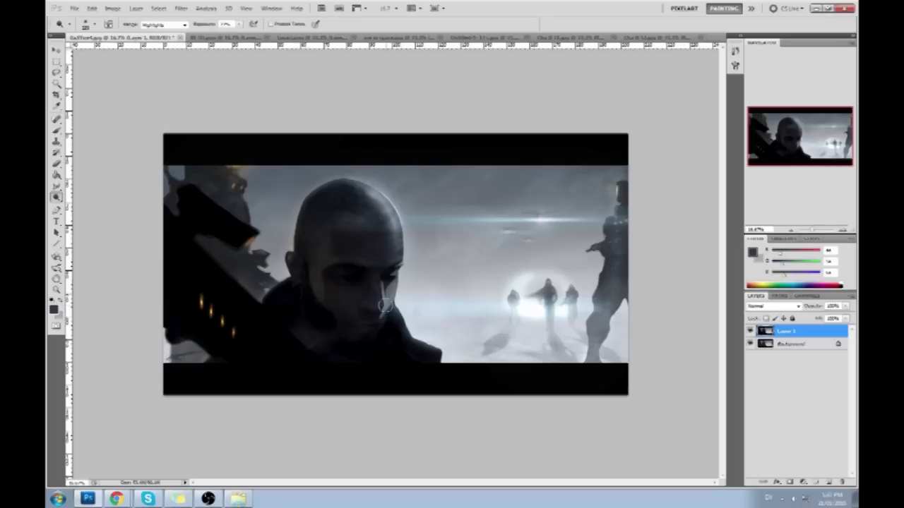
key("ctrl+alt+z")
key("ctrl+alt+z")
key("ctrl+alt+z")
key("ctrl+alt+z")
key("ctrl+alt+z")
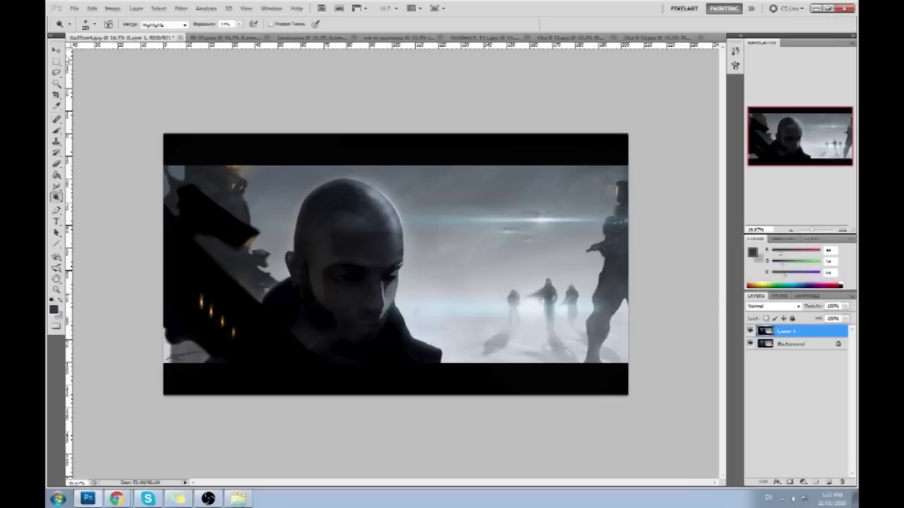
Step: Flatten the sci-fi painting and close it with its changes saved
right_click(795, 336)
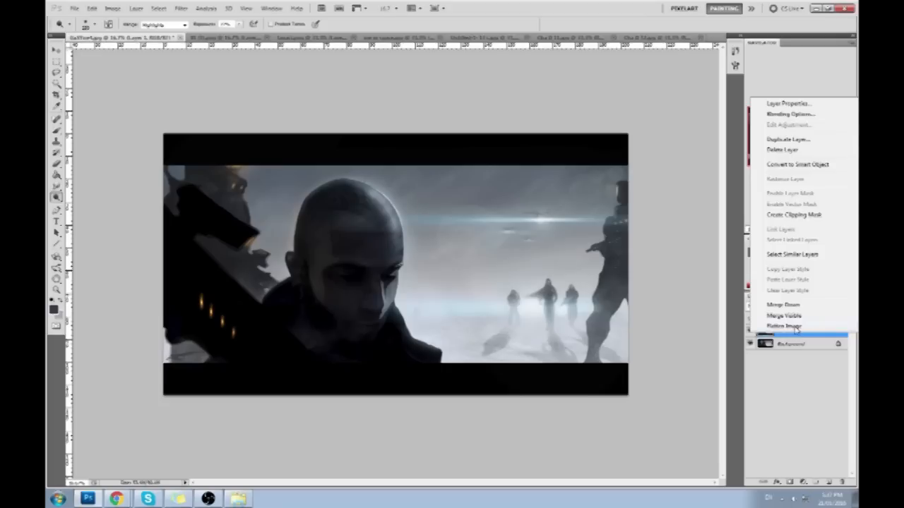
left_click(783, 326)
key("b")
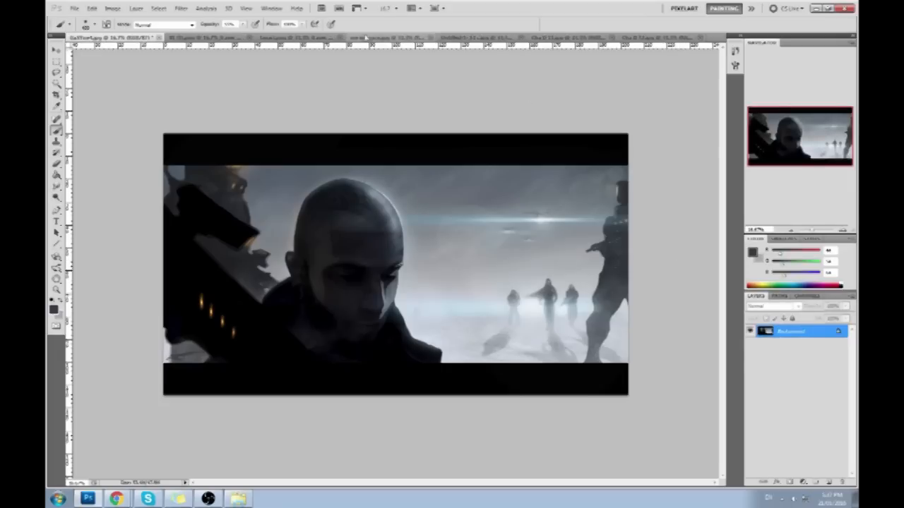
left_click(160, 38)
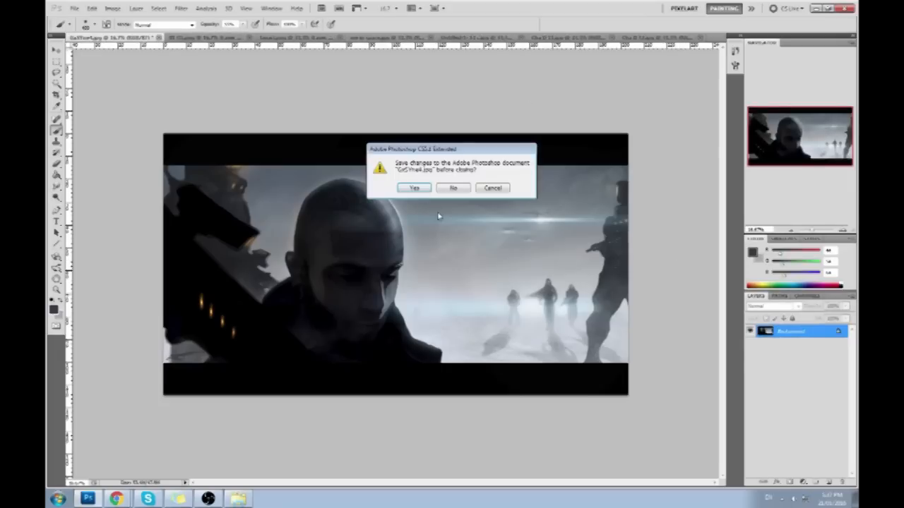
left_click(417, 188)
left_click(509, 137)
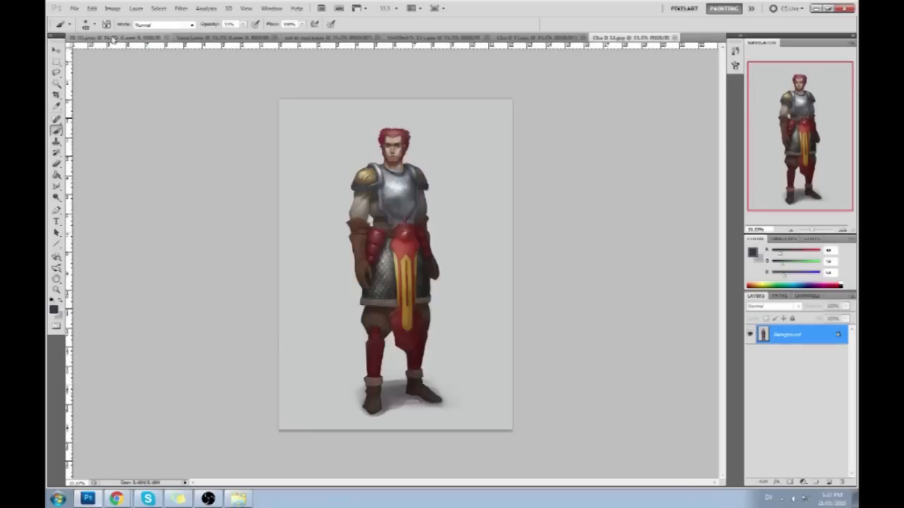
Step: Switch to the open painting of the laser-firing chess piece and brighten its lit areas with the Dodge tool set to Highlights
left_click(115, 38)
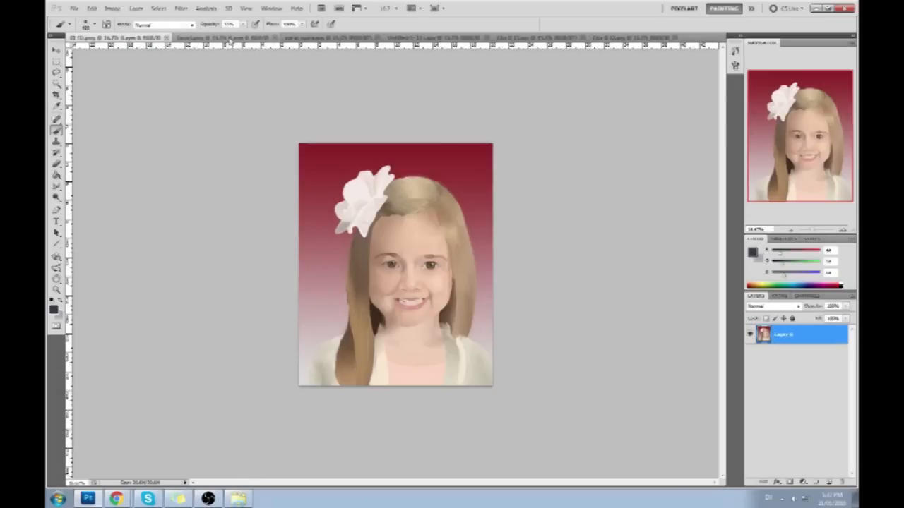
left_click(233, 38)
left_click(318, 39)
left_click(250, 39)
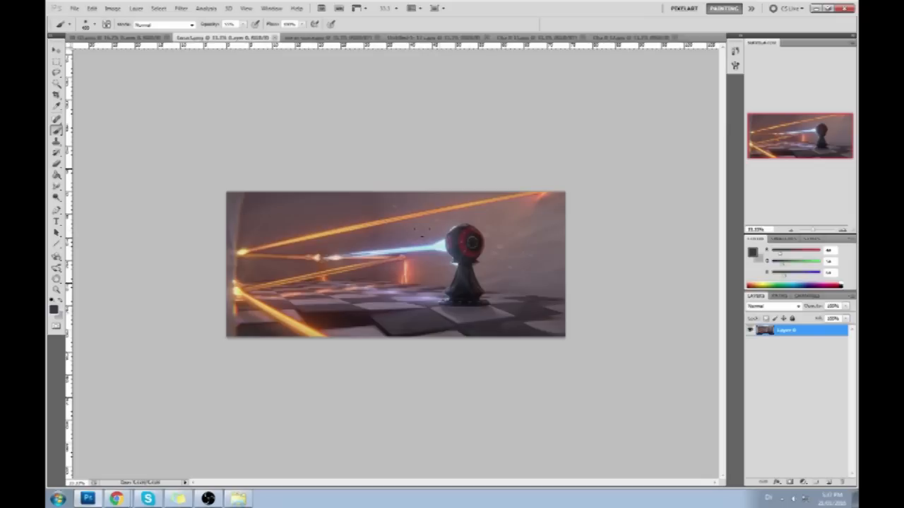
left_click_drag(56, 196, 81, 195)
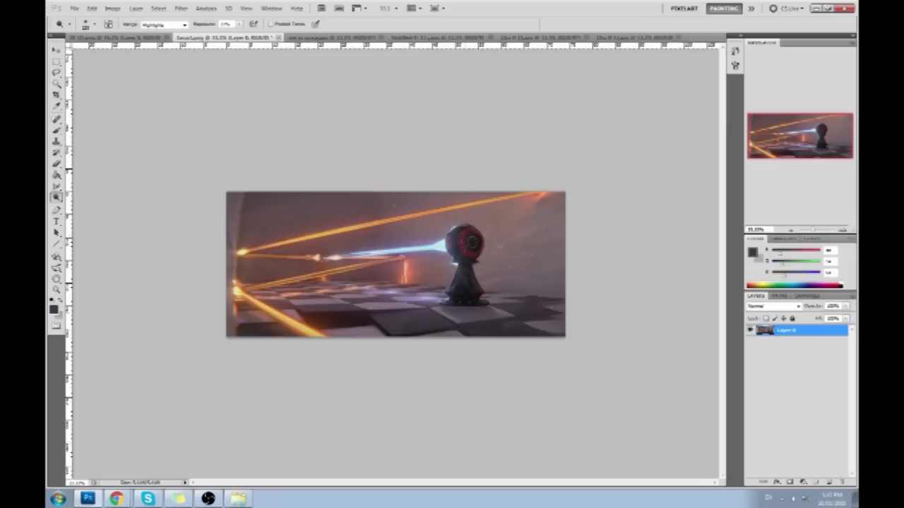
left_click(438, 246)
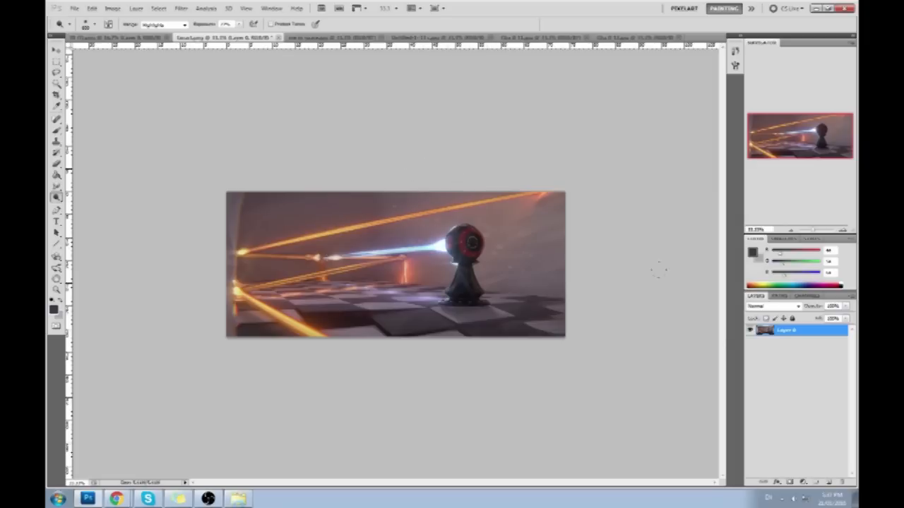
Step: Paint a white glow on a new layer where the blue beam leaves the chess piece's head
left_click(829, 482)
key("b")
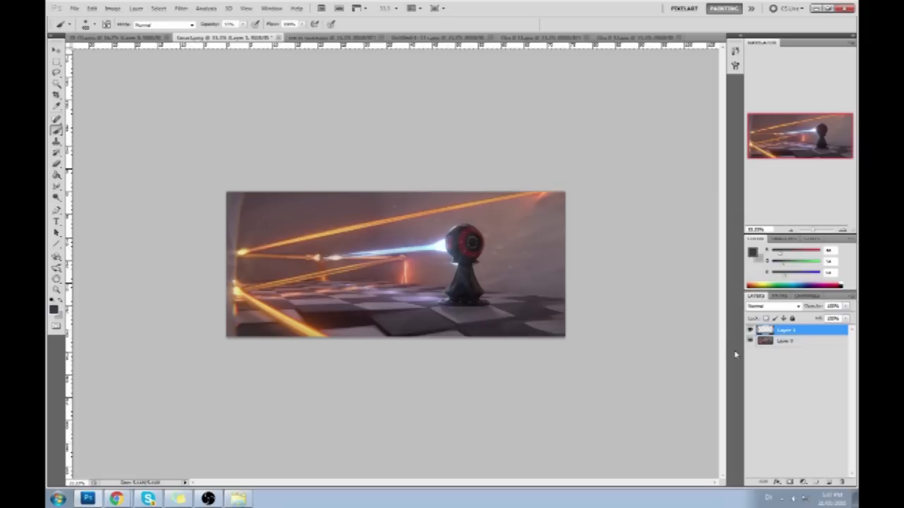
key("x")
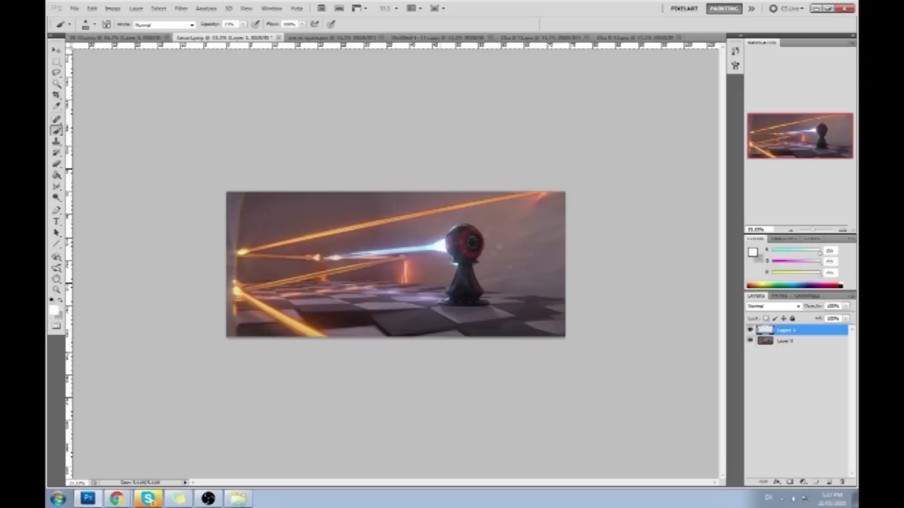
left_click(442, 246)
left_click(444, 250)
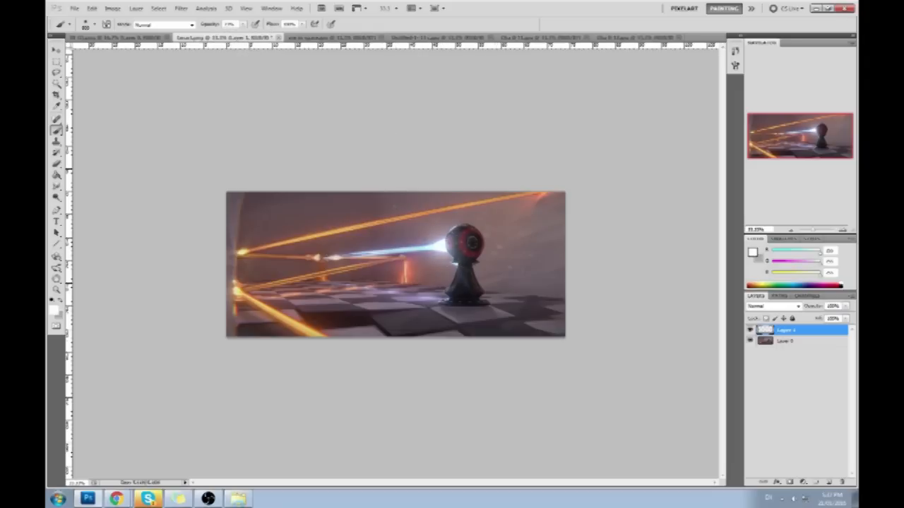
left_click(440, 245)
key("x")
key("x")
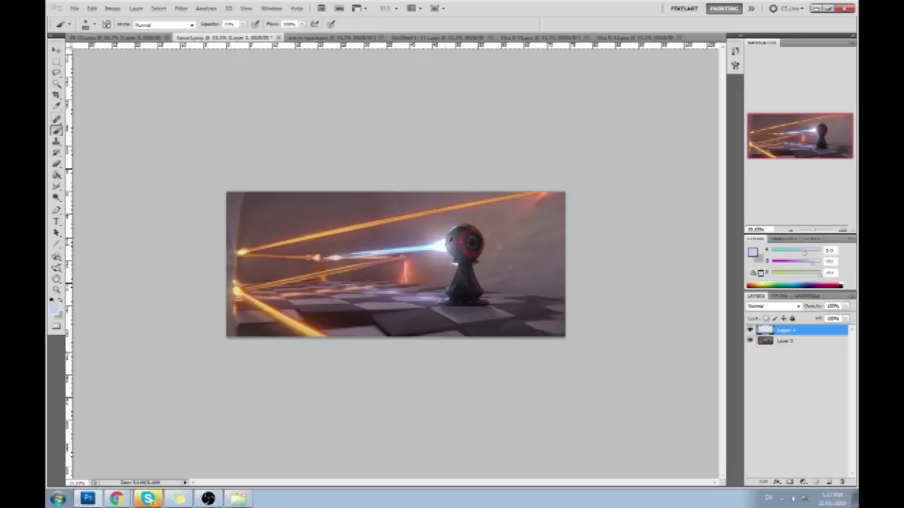
left_click(445, 243)
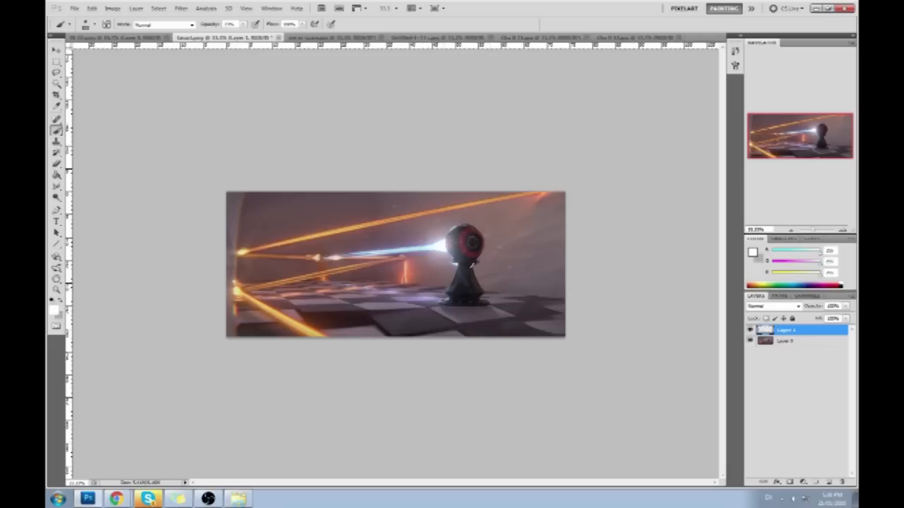
Step: Try selecting the checkered floor areas around the chess piece's base with the Lasso tool
key("l")
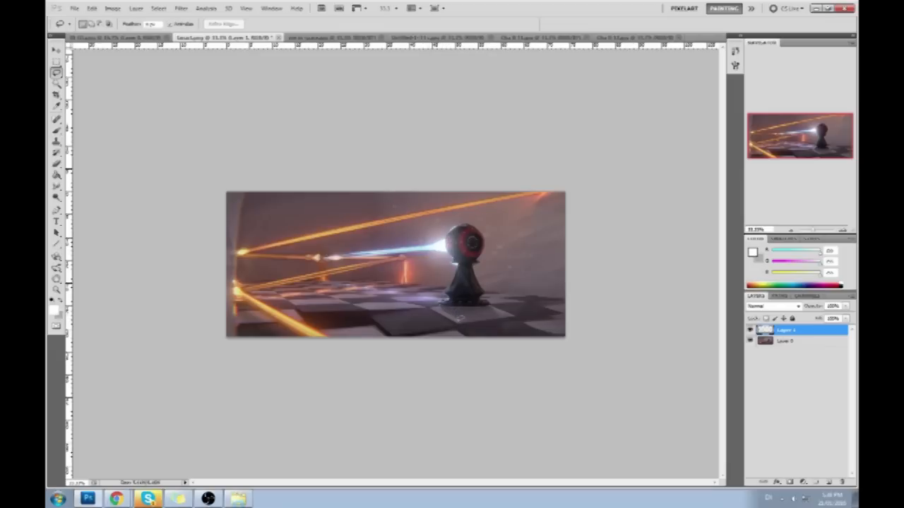
mouse_move(460, 318)
left_mouse_down()
mouse_move(437, 329)
mouse_move(368, 300)
mouse_move(451, 284)
mouse_move(453, 295)
left_mouse_up()
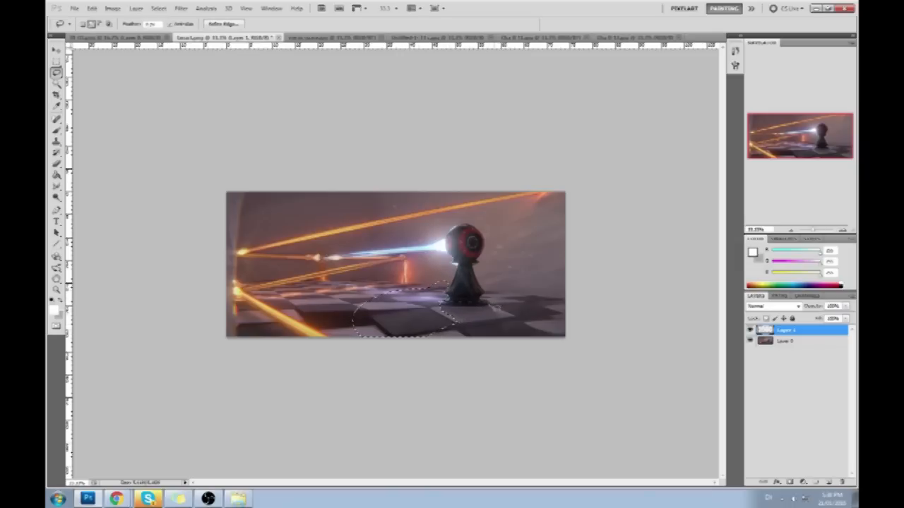
left_click(518, 303)
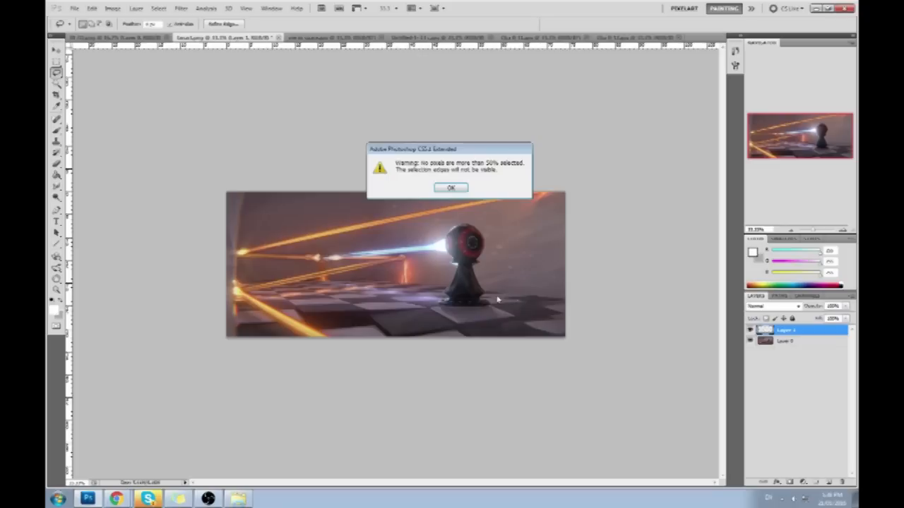
left_click(454, 189)
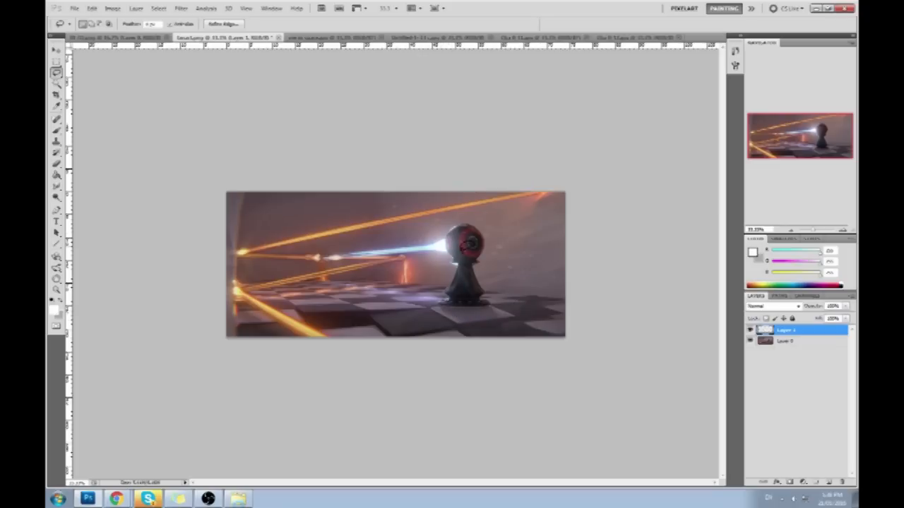
Step: Outline the dark floor tiles and shadow strip in front of the chess piece's base with the Lasso tool
key("b")
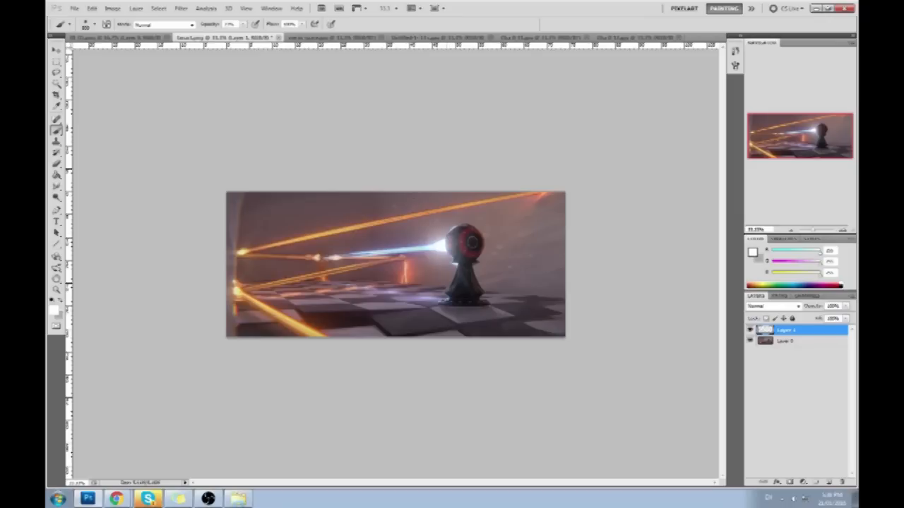
key("l")
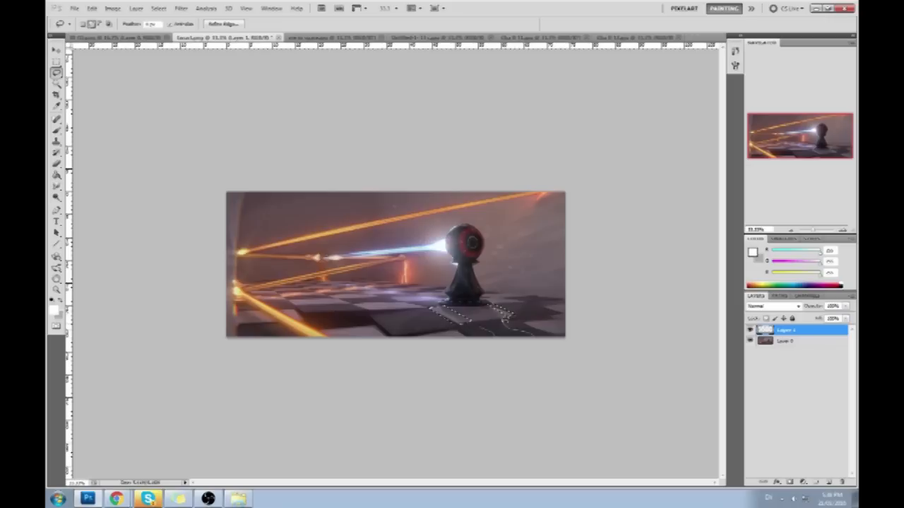
left_click_drag(485, 326, 482, 326)
left_click_drag(531, 337, 523, 319)
key("m")
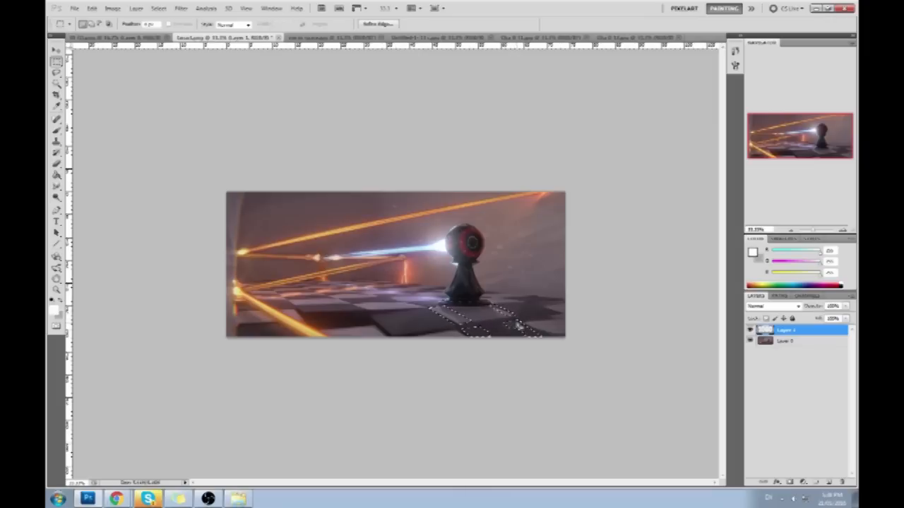
Step: Try inverting the floor selection and painting beside the outlined tiles with the Brush tool
right_click(519, 143)
left_click(583, 161)
key("ctrl+d")
key("b")
key("x")
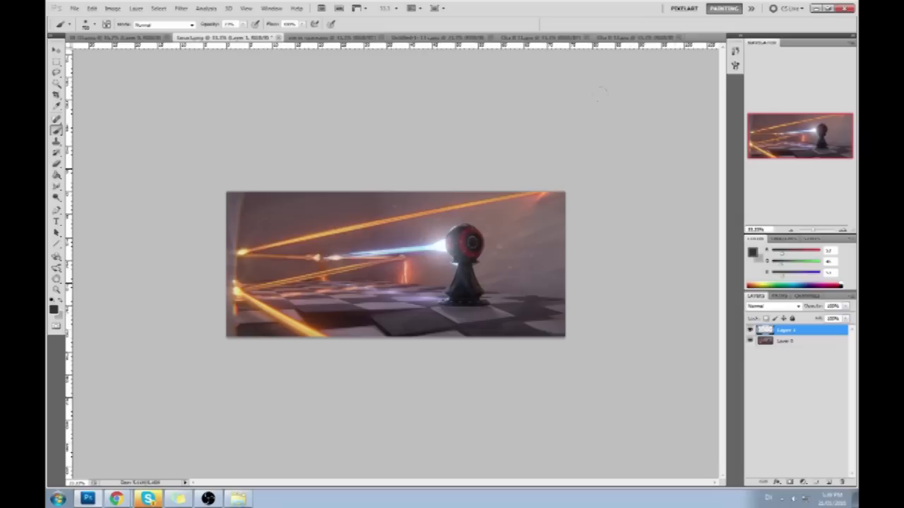
Step: Revert the painting in its history to the inverted selection made before the last brush strokes
left_click(735, 51)
left_click(601, 225)
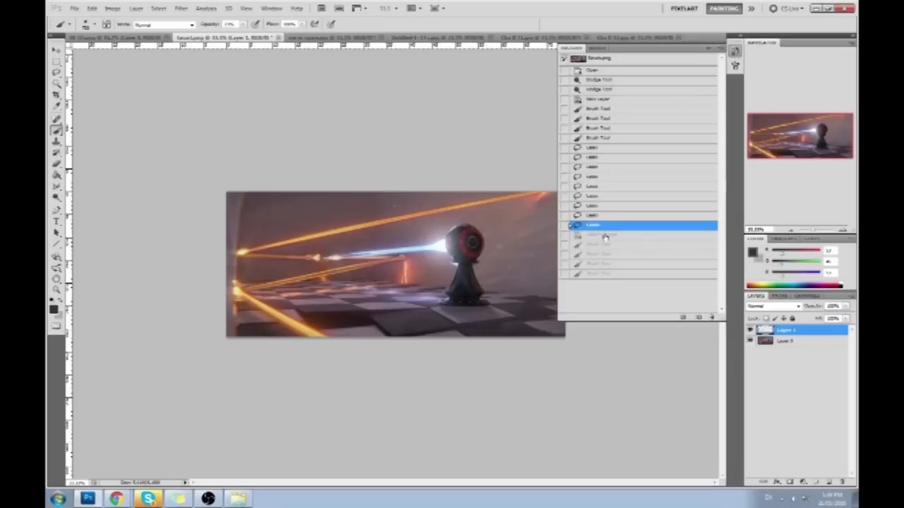
left_click(607, 234)
left_click(708, 49)
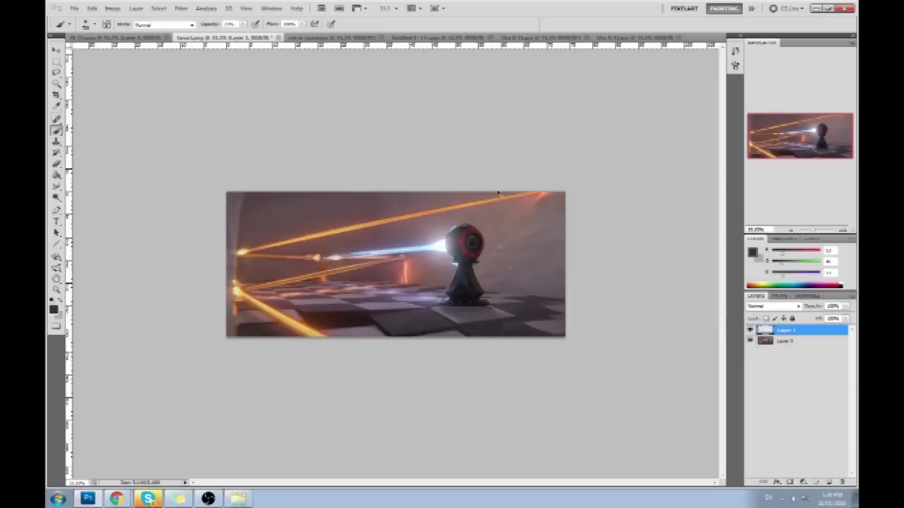
Step: Invert the selection again and paint the floor in front of the base with pale light sampled from the beam
key("m")
right_click(505, 317)
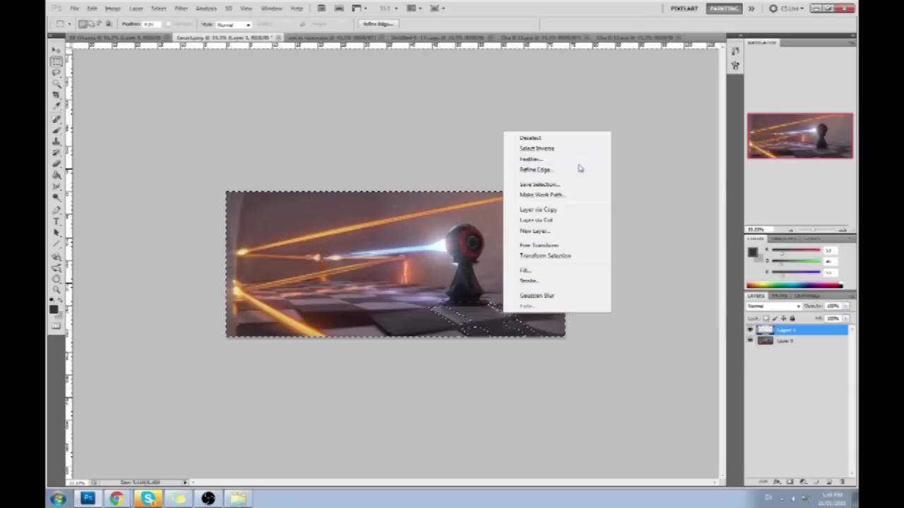
left_click(584, 147)
key("ctrl+d")
key("b")
key("x")
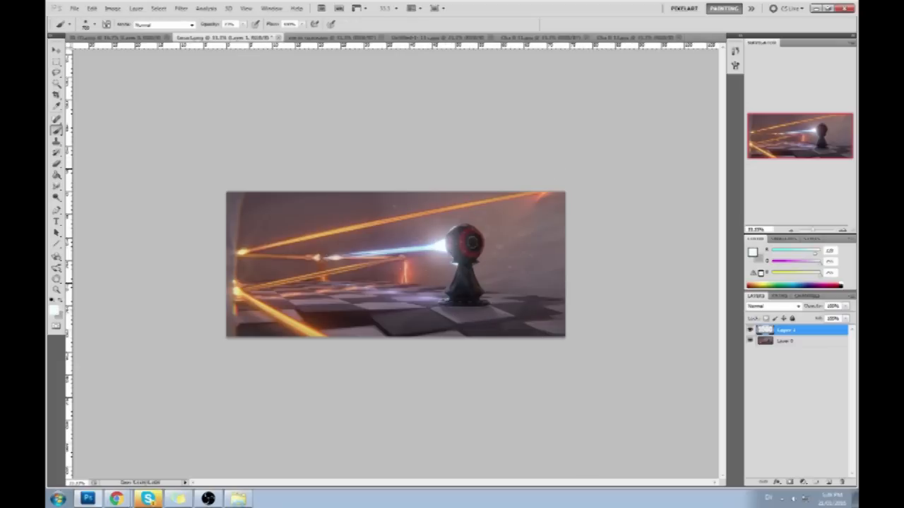
left_click(432, 244, "alt")
left_click_drag(493, 306, 530, 332)
Step: Invert the floor selection and brush near-black shading over the shadowed tiles in front of the chess piece
key("m")
right_click(485, 321)
left_click(558, 155)
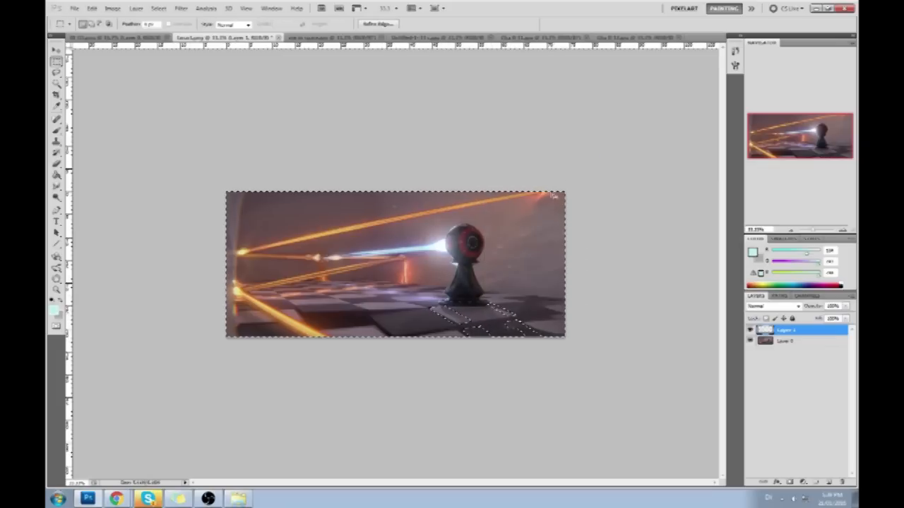
key("b")
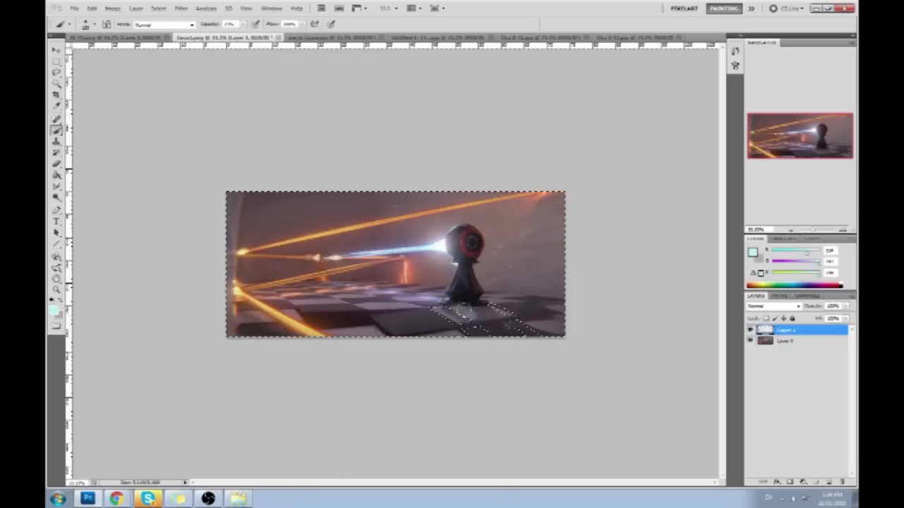
key("d")
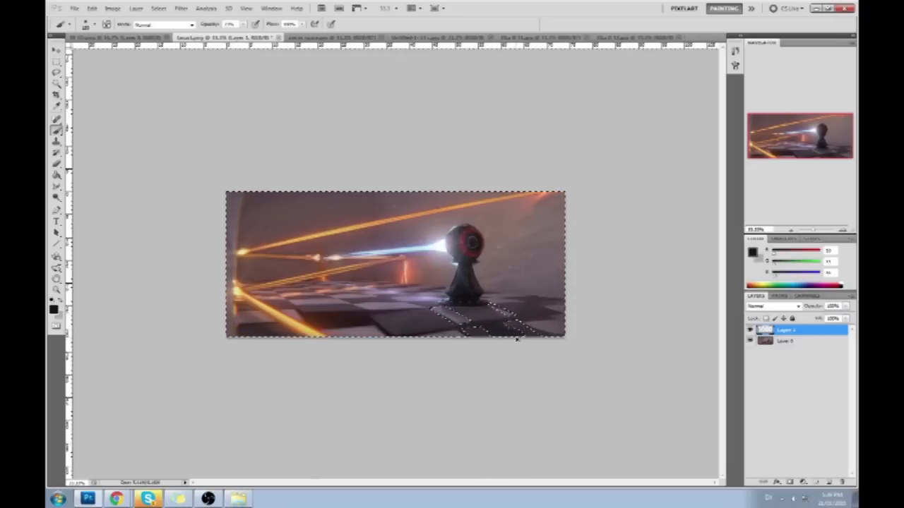
Step: Switch back to the inverse floor selection and brush the tiles with grey sampled from the wall behind the piece
key("m")
right_click(504, 134)
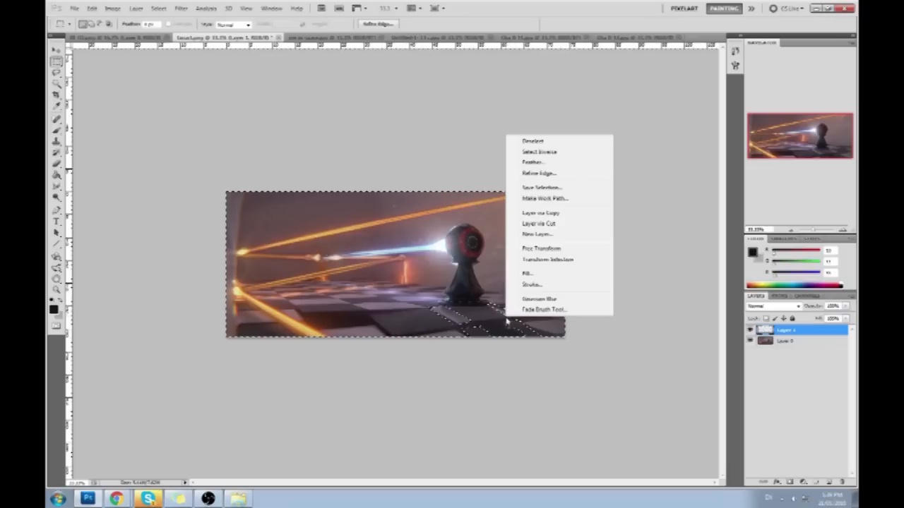
left_click(561, 152)
key("b")
left_click(506, 217, "alt")
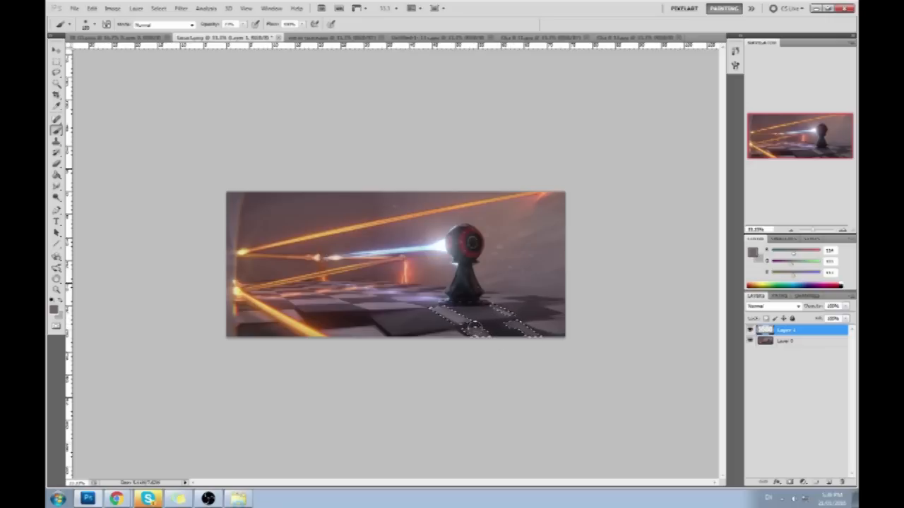
Step: Extend the floor selection with the Lasso tool over the wall on both sides, following the chess piece's outline
key("l")
left_click(473, 330)
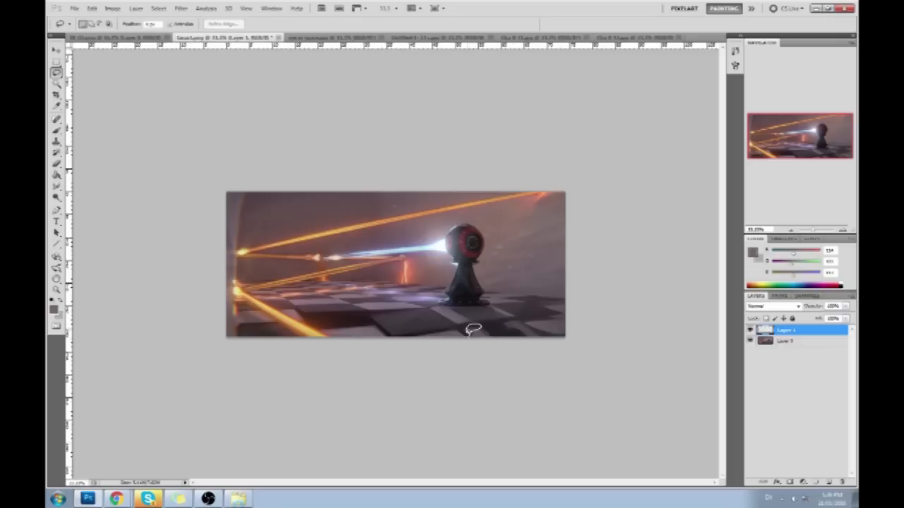
key("ctrl+z")
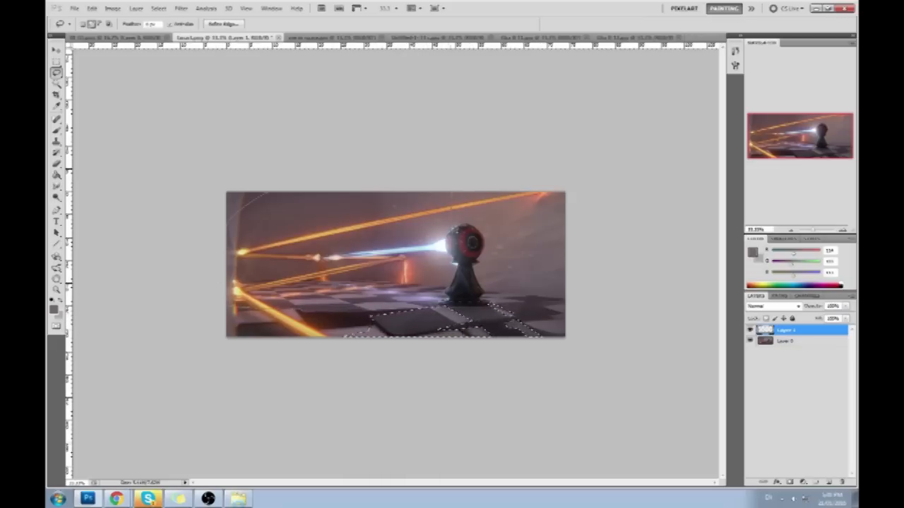
left_click_drag(450, 292, 446, 308)
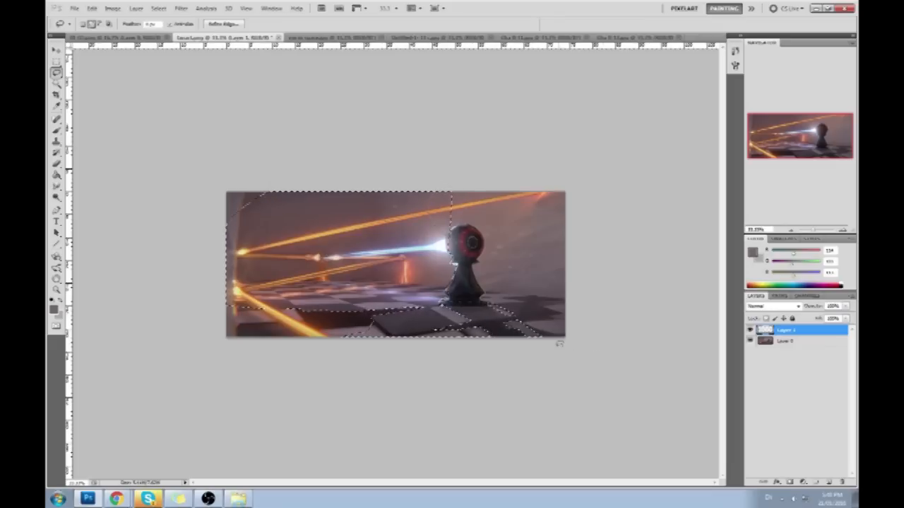
left_click_drag(498, 308, 598, 262)
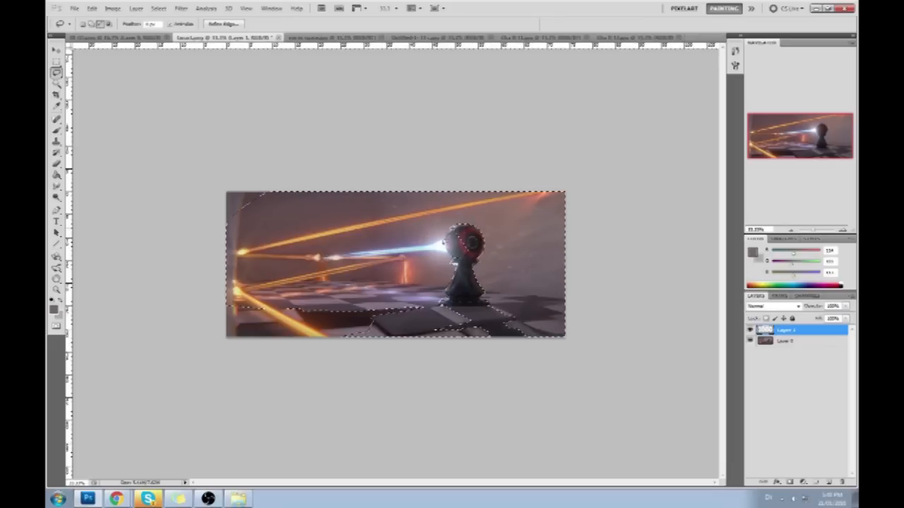
left_click_drag(460, 226, 472, 257)
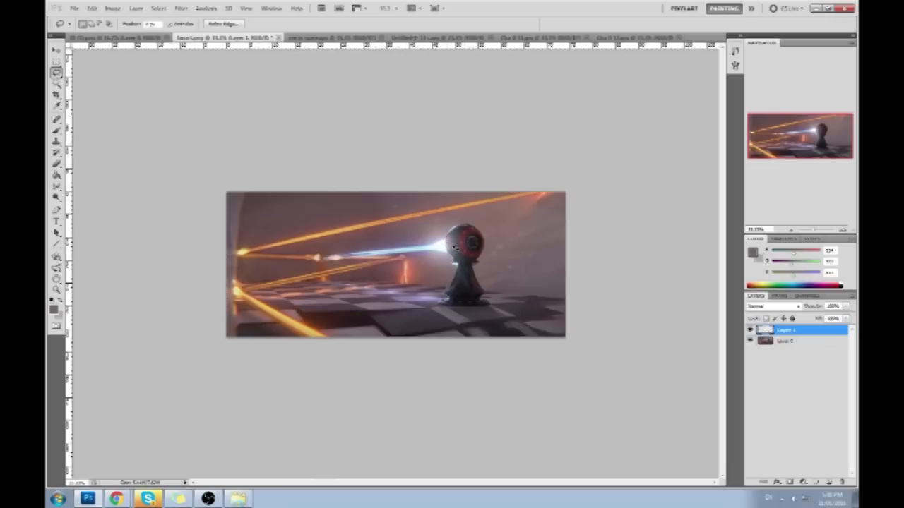
Step: Paint soft white light sampled from the beam across the floor on both sides of the chess piece's base
key("b")
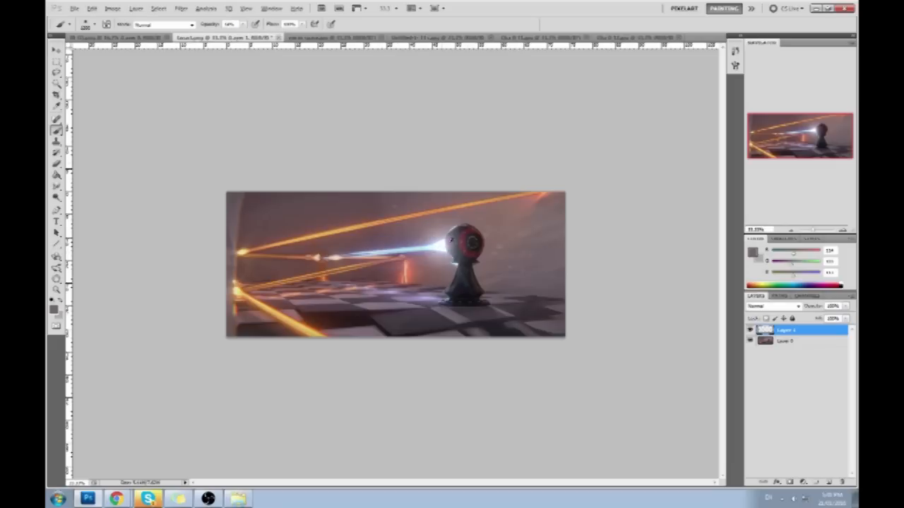
left_click(441, 242, "alt")
mouse_move(445, 305)
left_mouse_down()
mouse_move(425, 316)
mouse_move(372, 312)
mouse_move(85, 270)
left_mouse_up()
left_click_drag(480, 308, 554, 308)
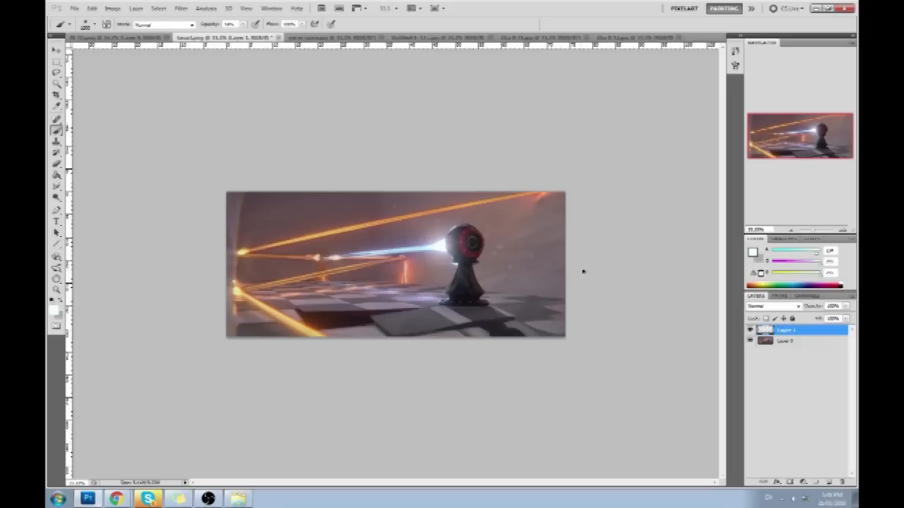
Step: Choose a pale cyan foreground color and paint a faint glow over the floor behind the piece, undoing the last dab
left_click(752, 252)
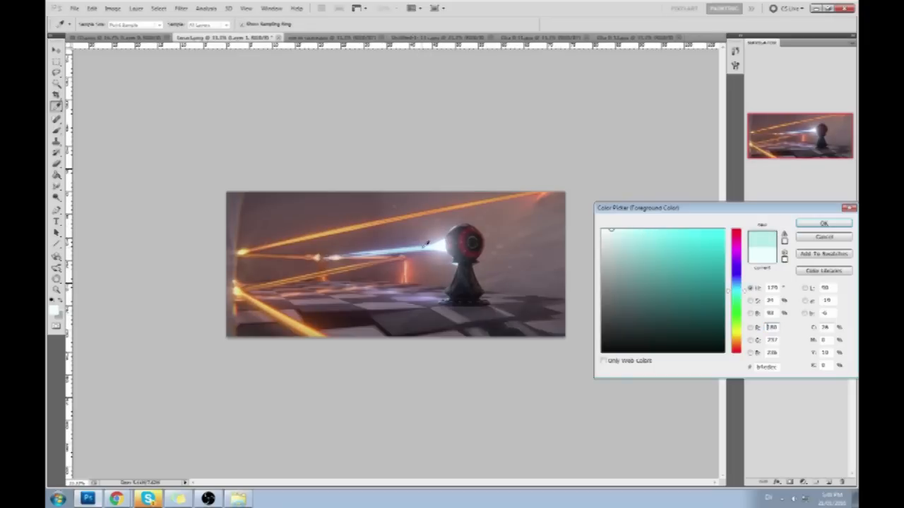
left_click(741, 288)
left_click(642, 239)
left_click(823, 223)
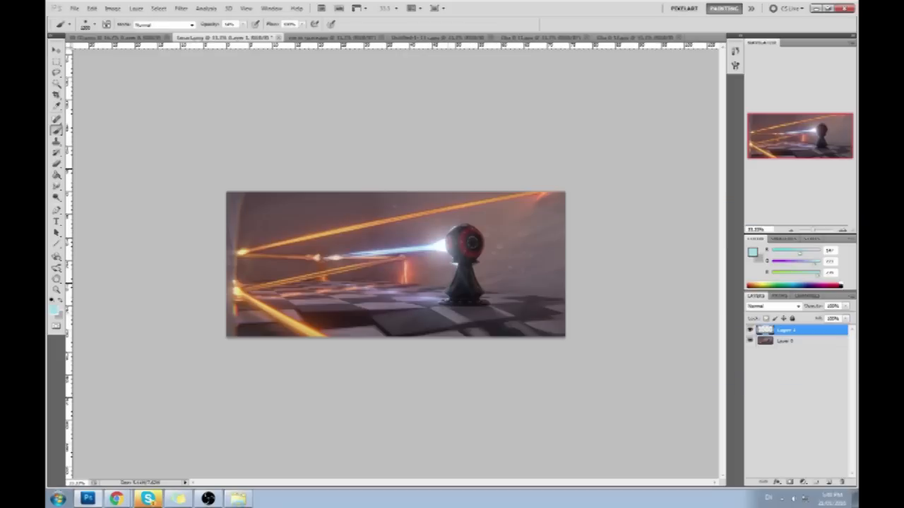
mouse_move(491, 296)
left_mouse_down()
mouse_move(539, 305)
mouse_move(485, 281)
left_mouse_up()
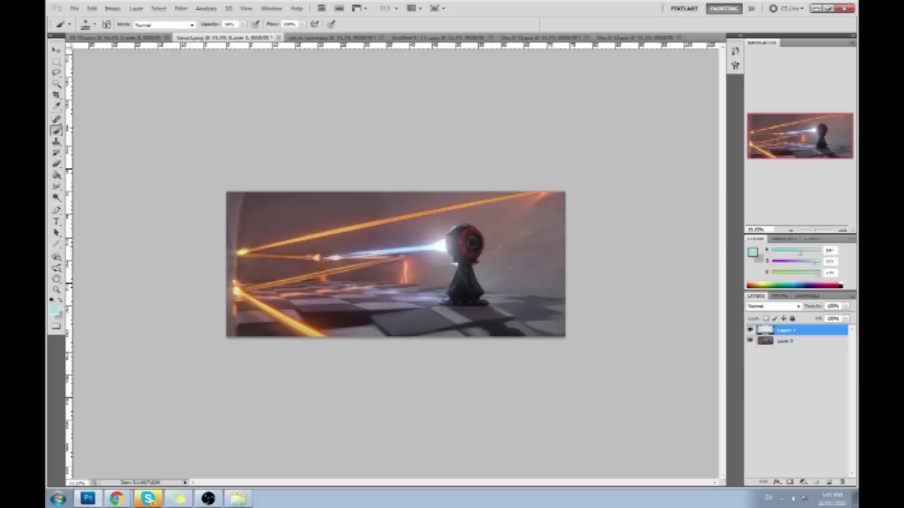
left_click(558, 326)
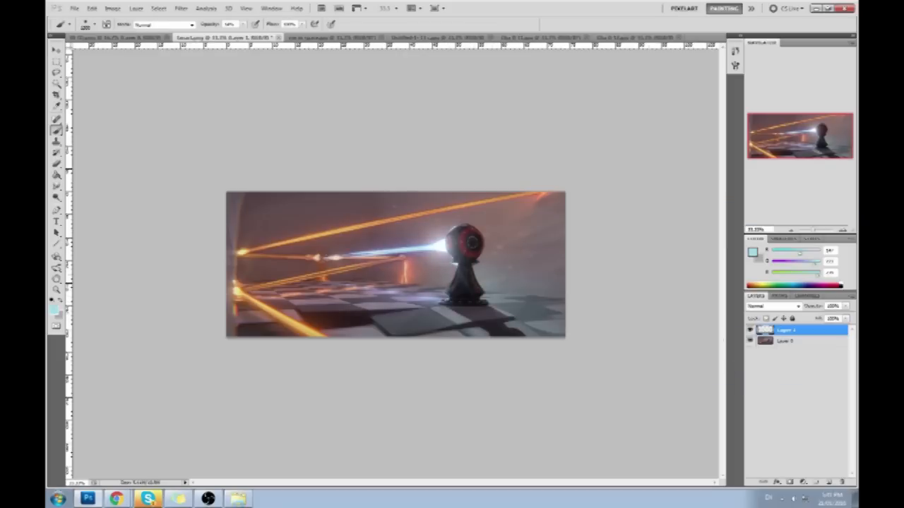
key("ctrl+z")
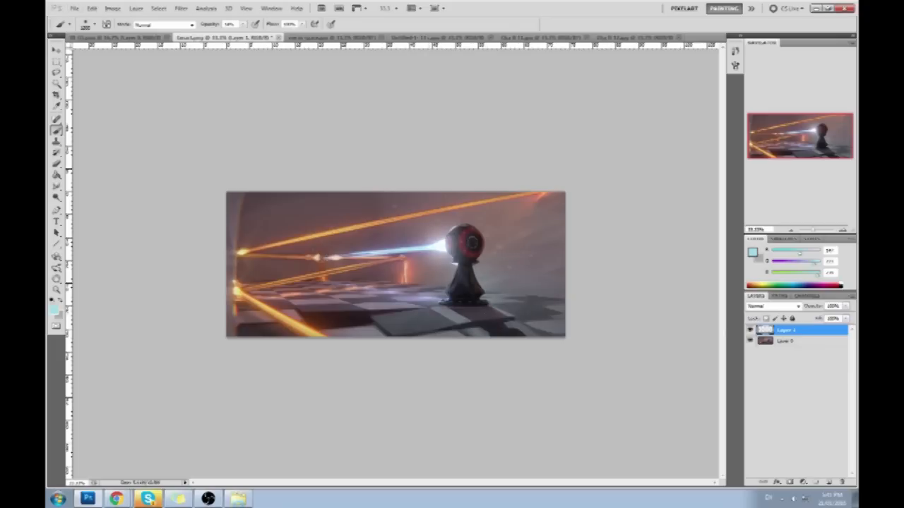
Step: Dab more light on the floor before the base, using the cyan and near-white sampled from the beam
left_click(419, 321)
left_click(442, 246, "alt")
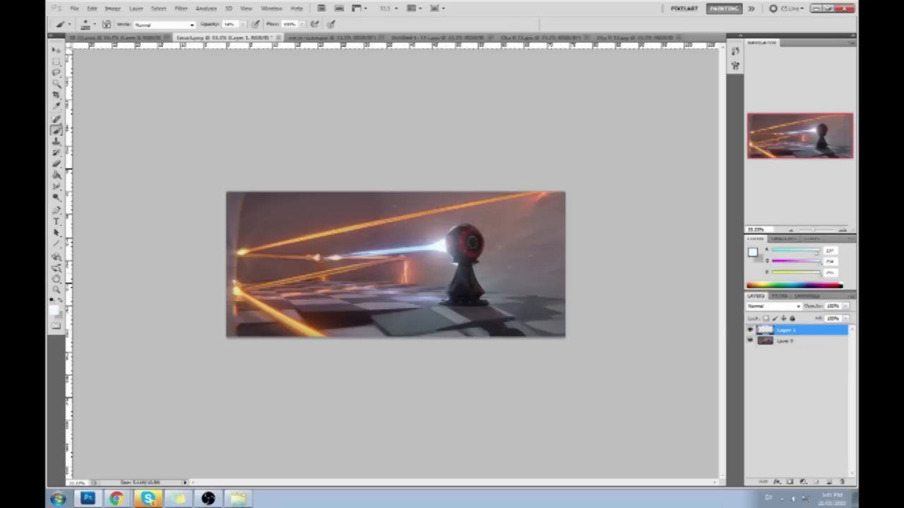
left_click(436, 303)
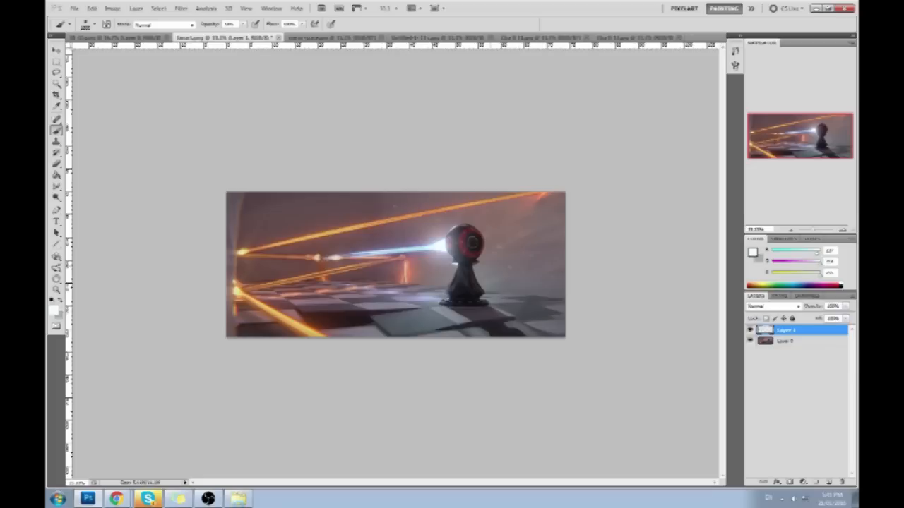
Step: Merge the painted layer down and brighten the floor beside the base with the Dodge tool set to Highlights
left_click(57, 197)
left_click(85, 196)
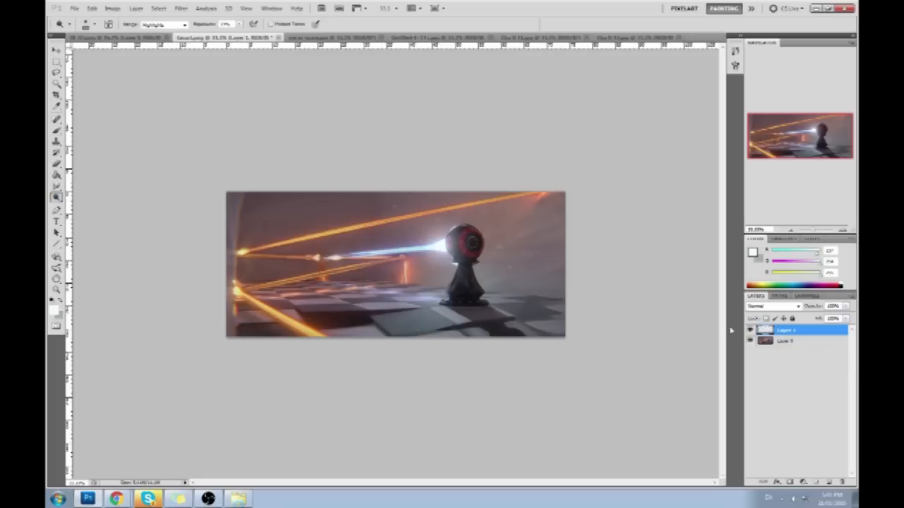
right_click(796, 331)
left_click(799, 305)
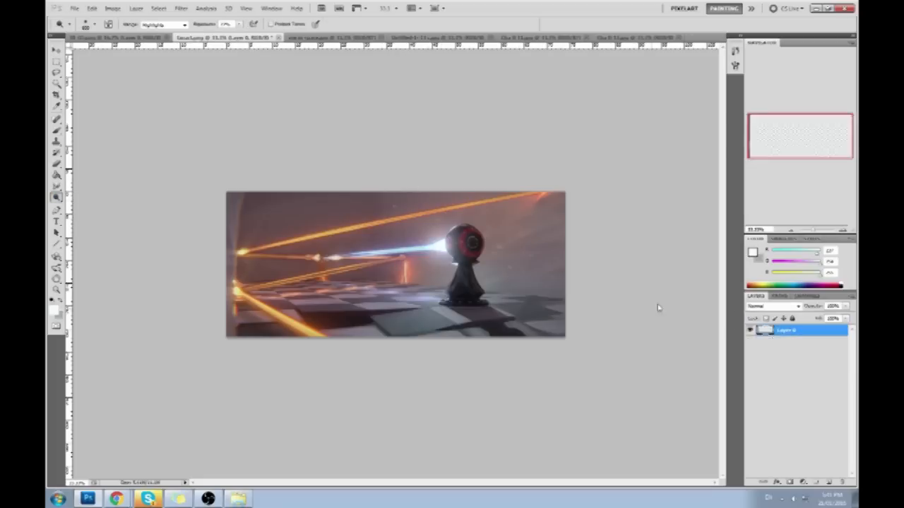
left_click_drag(433, 301, 434, 319)
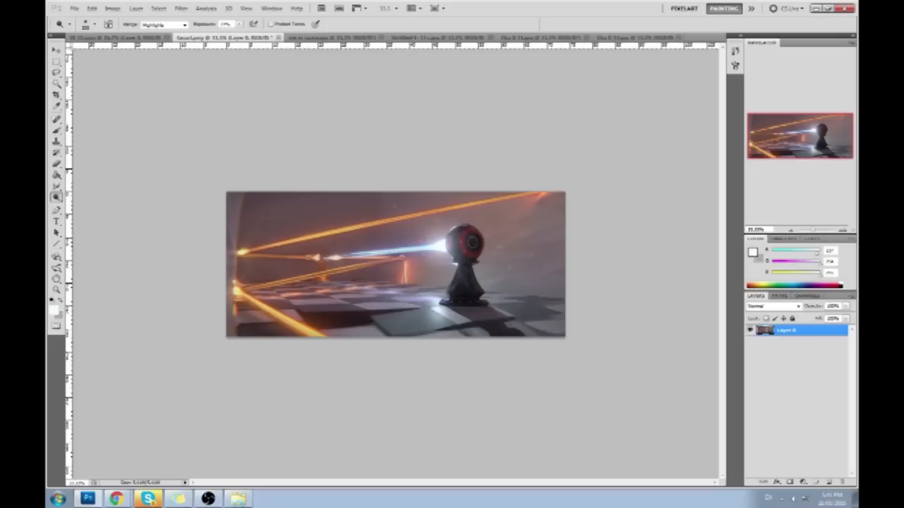
Step: Adjust the Dodge tool's exposure and brighten the highlights on the distant floor beneath the orange beams
key("b")
right_click(56, 196)
left_click(95, 196)
left_click_drag(239, 24, 251, 38)
left_click_drag(321, 283, 321, 300)
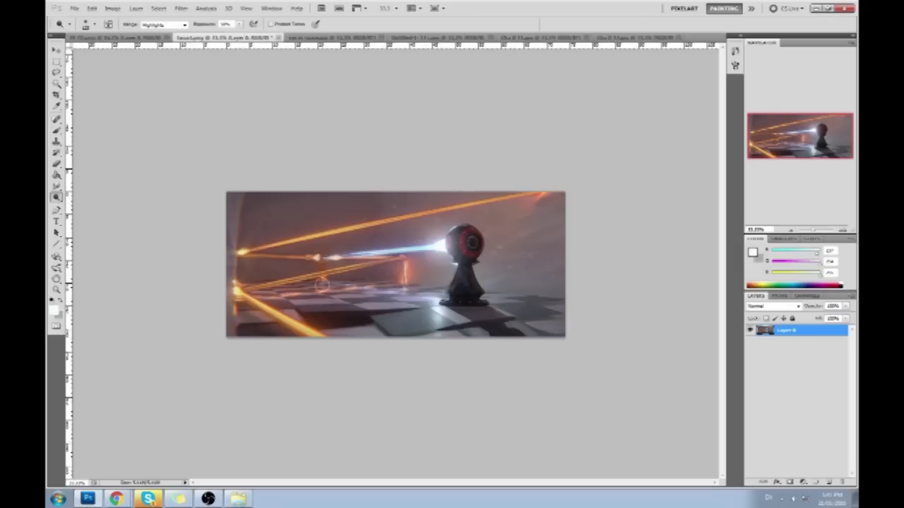
left_click_drag(238, 24, 226, 33)
Step: Add a new layer in Color blend mode and sample the orange floor reflection and the beam's pale cyan for tinting with the brush
key("b")
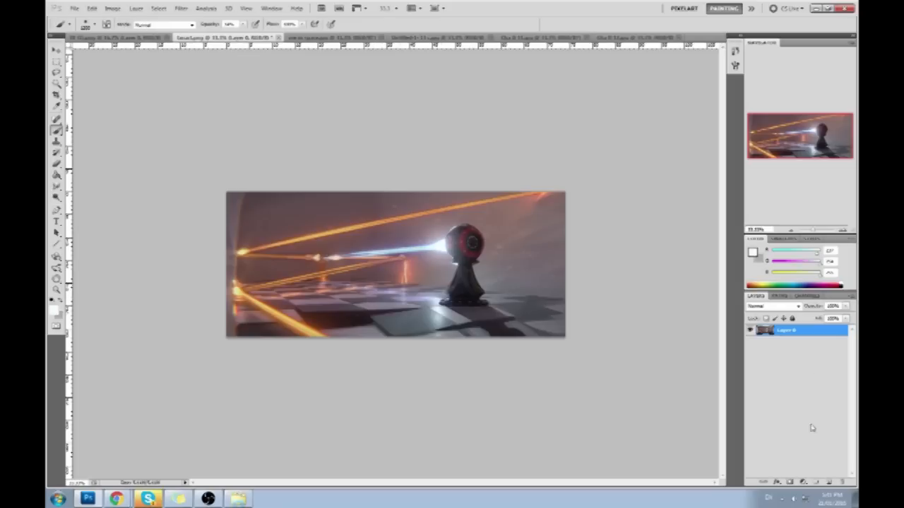
left_click(828, 481)
left_click(785, 306)
left_click(773, 298)
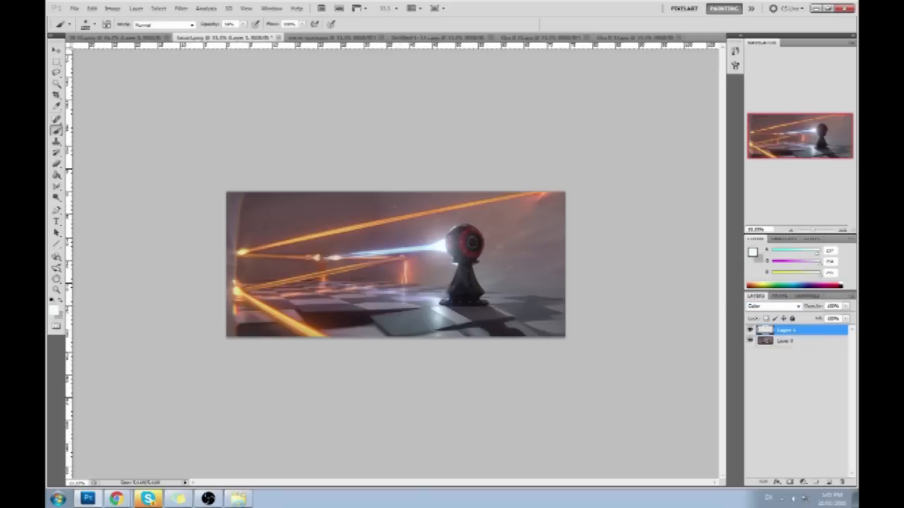
left_click(406, 272, "alt")
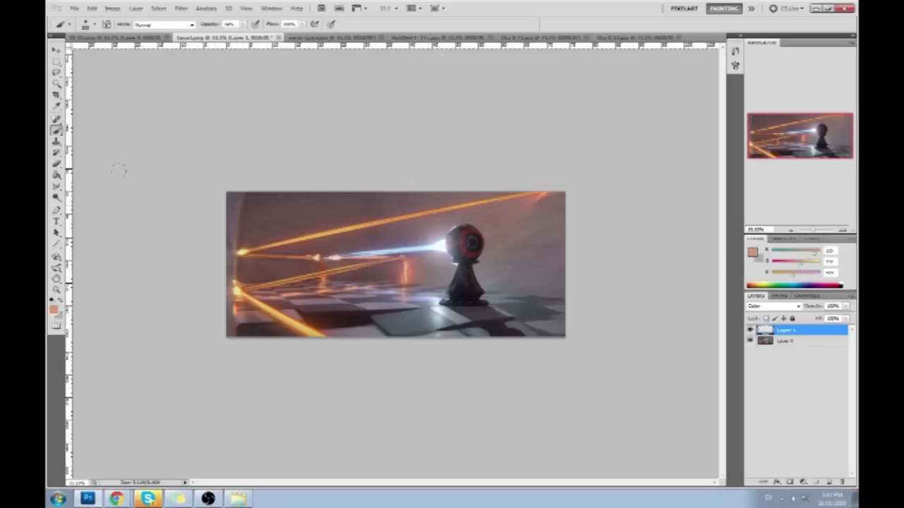
left_click(428, 243, "alt")
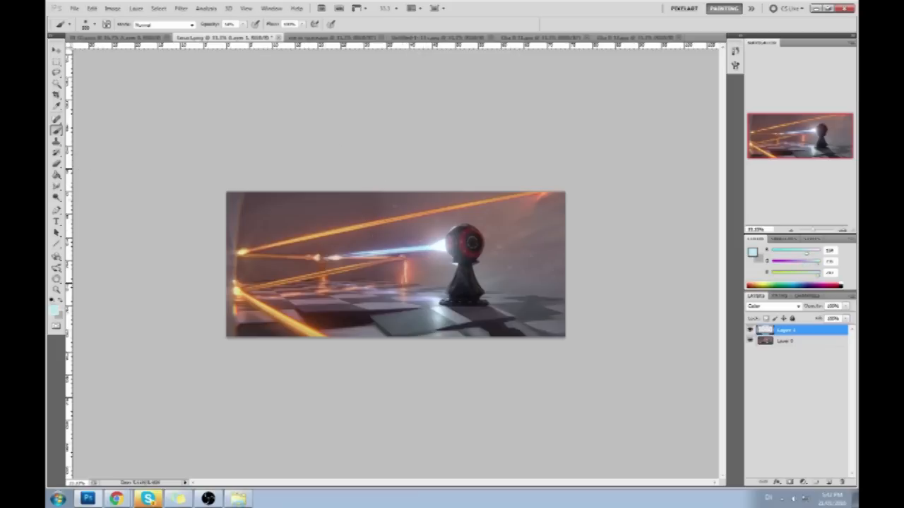
Step: Switch to the Sponge tool in Desaturate mode and merge the Color layer down into the painting
left_click(57, 196)
left_click(92, 217)
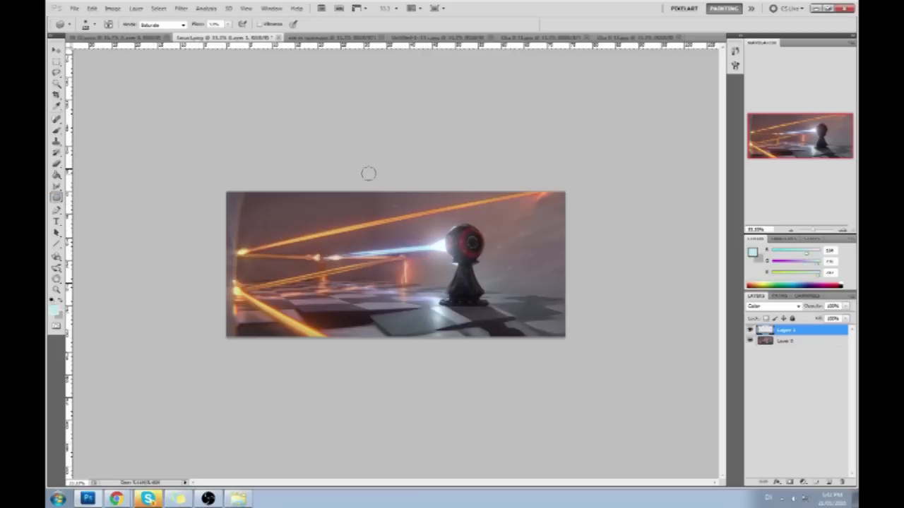
left_click(164, 24)
left_click(158, 26)
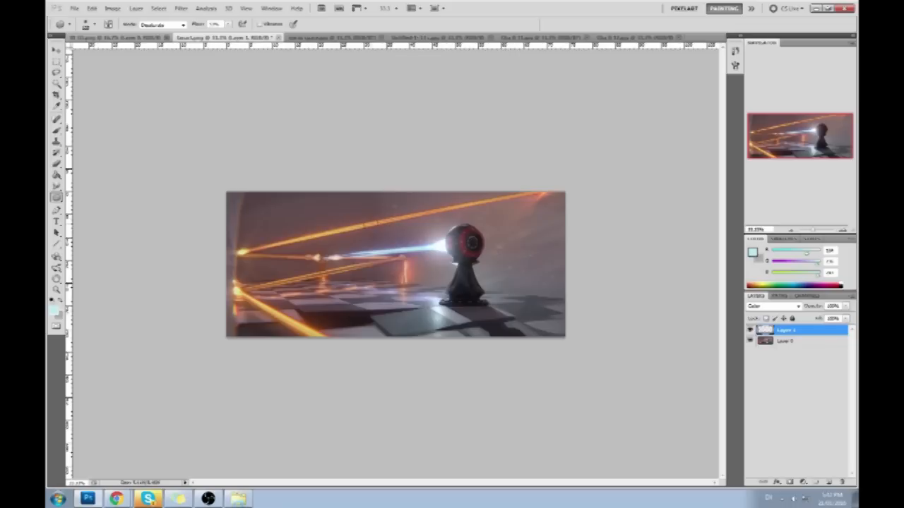
right_click(795, 331)
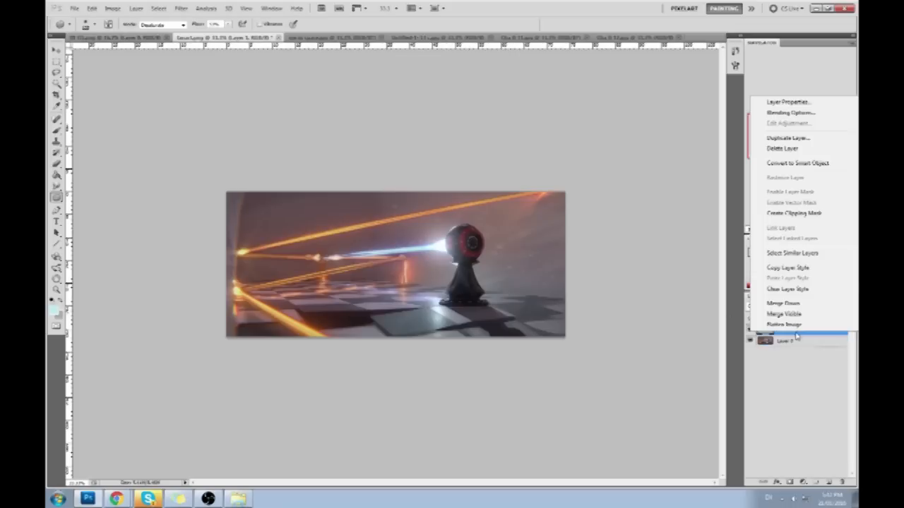
left_click(799, 304)
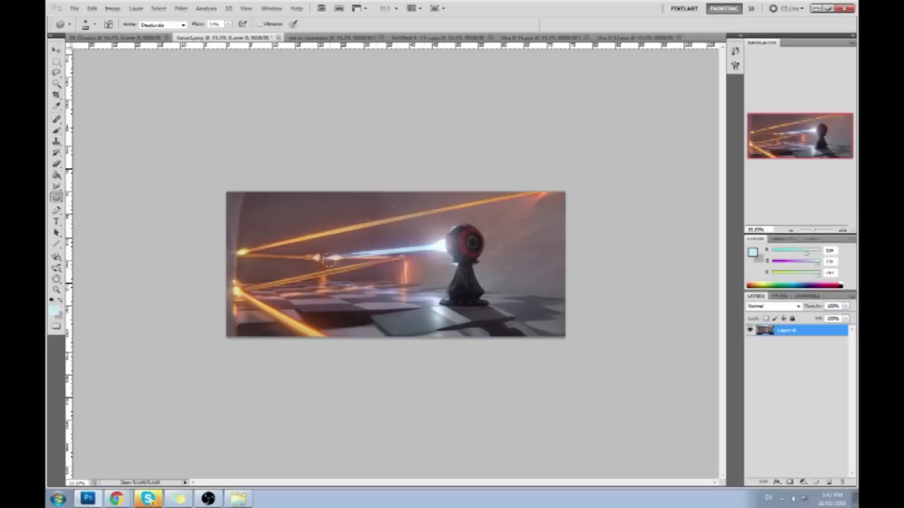
Step: Set the Sponge tool to Saturate mode, then return to the Dodge tool with the Highlights range
left_click(165, 25)
left_click(157, 39)
right_click(56, 197)
left_click(76, 197)
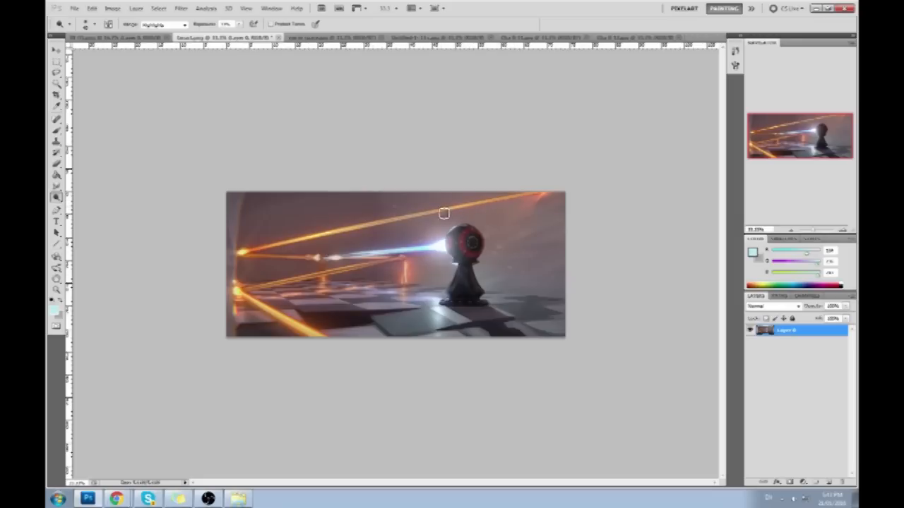
key("b")
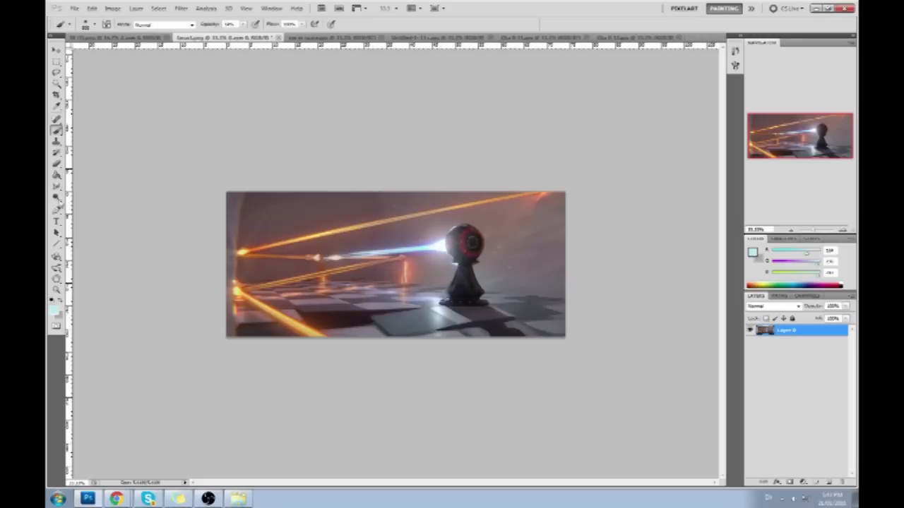
left_click(58, 199)
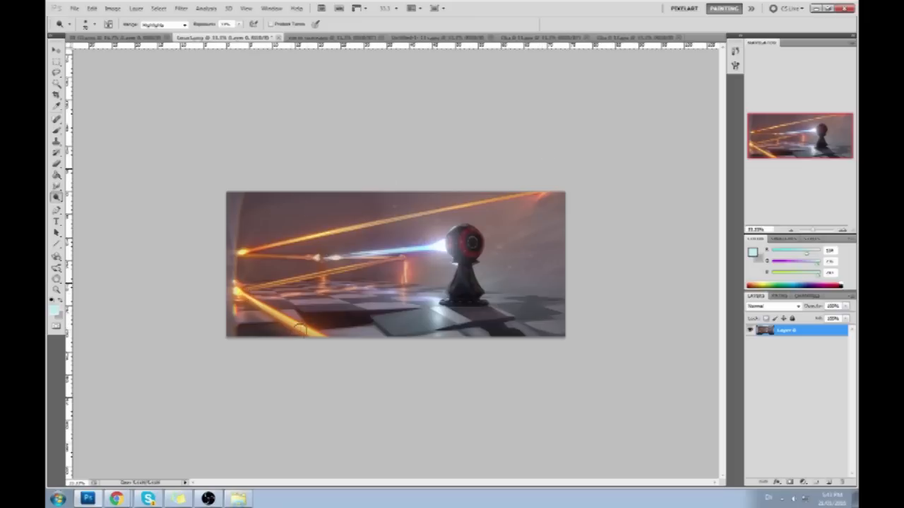
Step: Dodge along the thick orange foreground beam and undo the last strokes
left_click_drag(277, 316, 341, 353)
left_click_drag(258, 302, 346, 354)
left_click_drag(299, 330, 369, 365)
key("ctrl+alt+z")
key("ctrl+alt+z")
right_click(417, 299)
key("Escape")
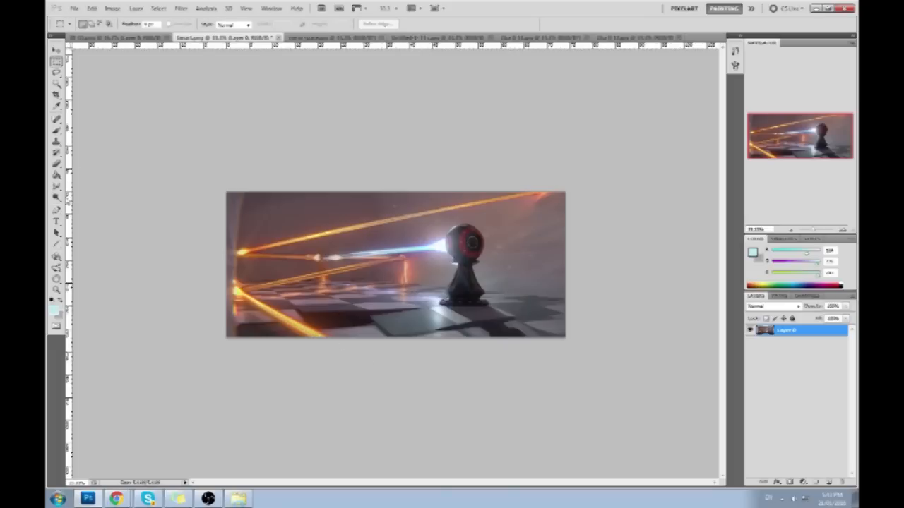
Step: Return to the Dodge tool and adjust its exposure for brightening the highlights around the blue beam
left_click(56, 196)
left_click(77, 197)
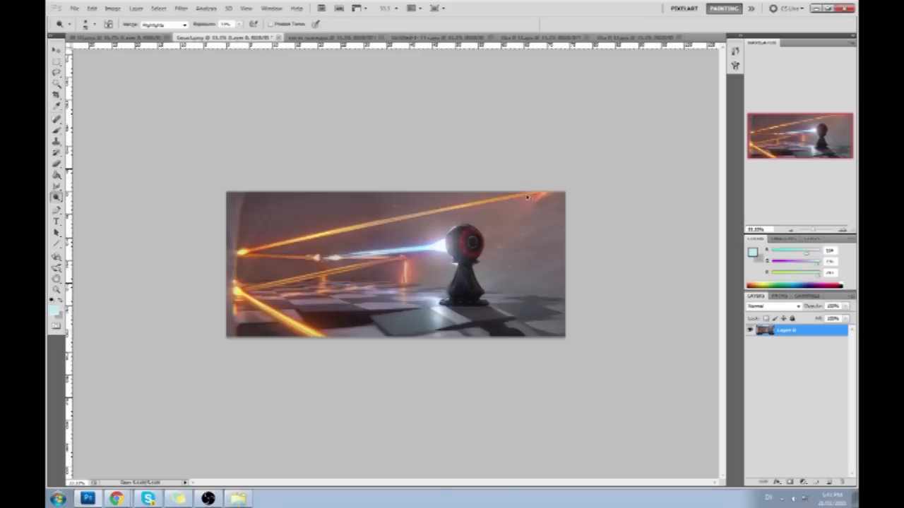
left_click(239, 24)
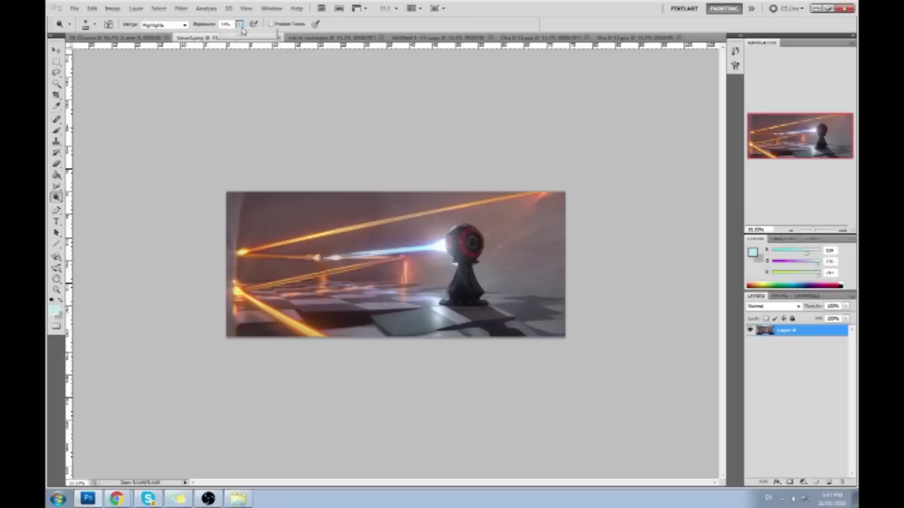
left_click(224, 56)
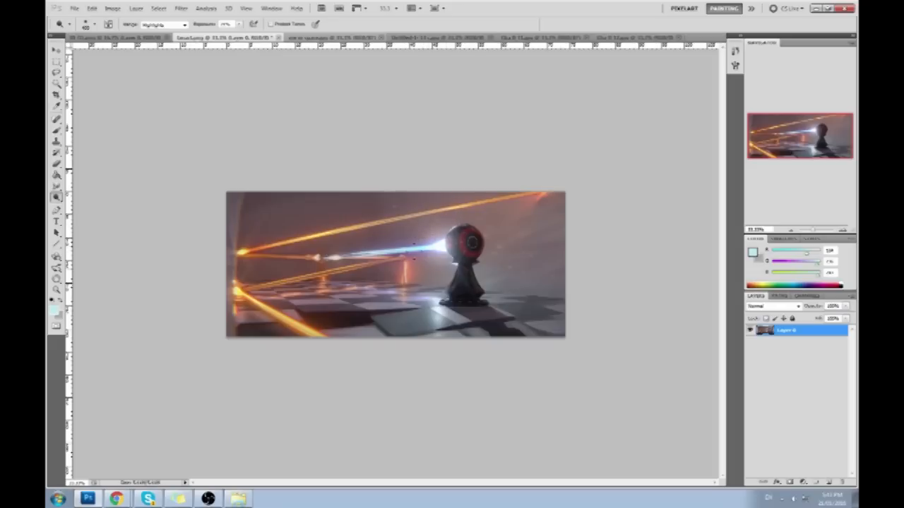
Step: Choose a near-black brush color and softly darken the painting's right and top edges
key("b")
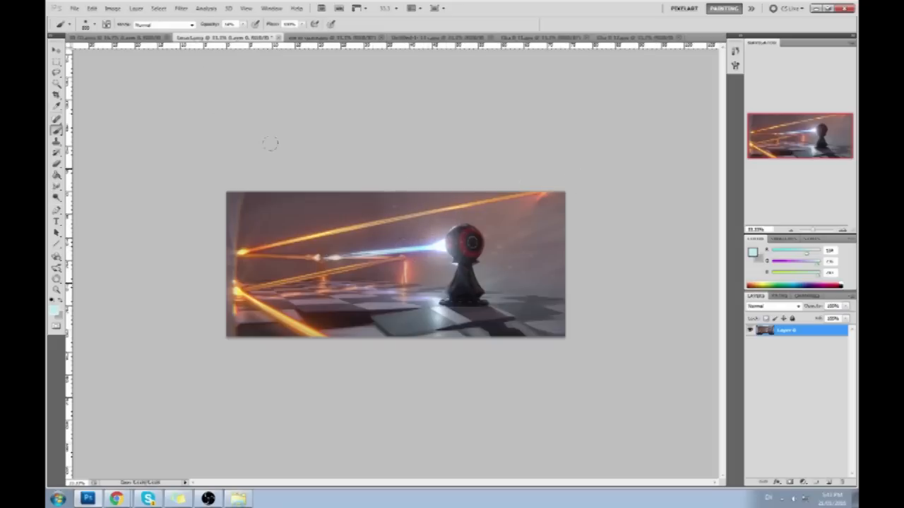
key("d")
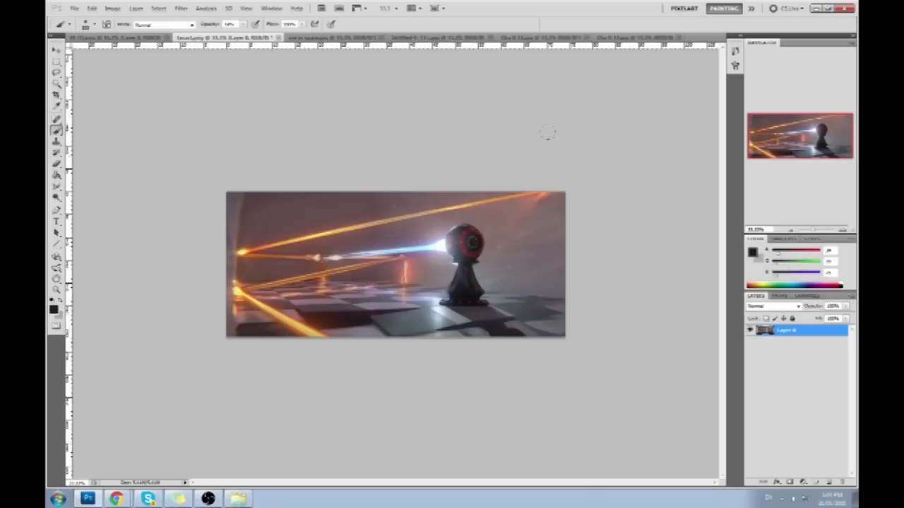
left_click_drag(593, 204, 600, 304)
left_click(530, 172)
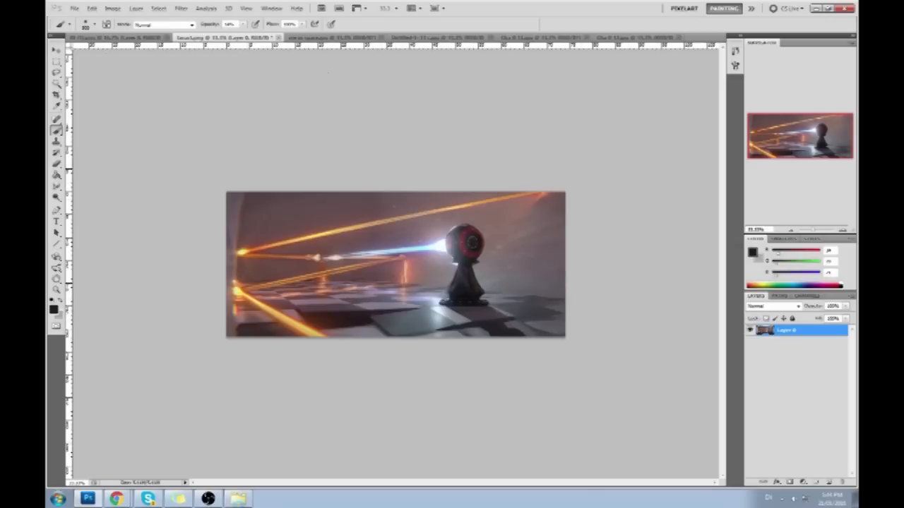
left_click_drag(523, 167, 289, 108)
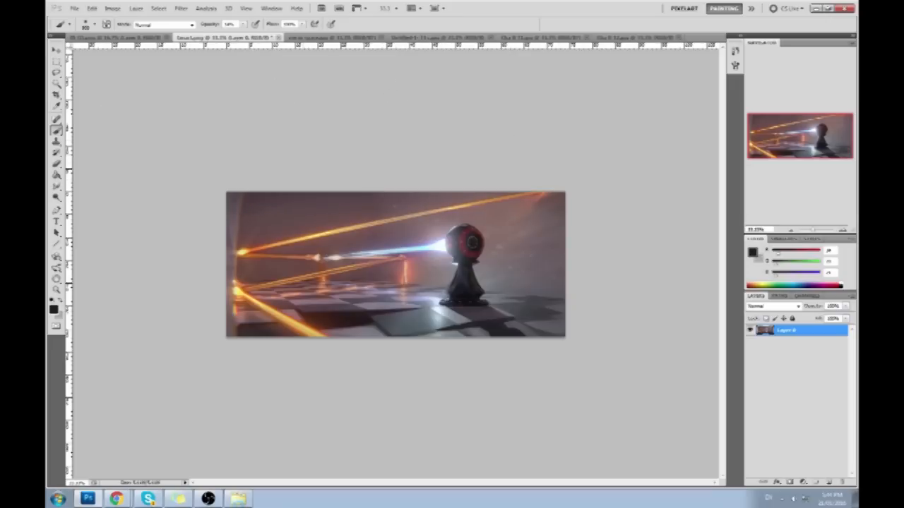
Step: Sample a dark reddish brown from the shadowed foreground floor and softly darken the painting's left edge
left_click(781, 252)
left_click(278, 310, "alt")
left_click(296, 332, "alt")
left_click_drag(167, 312, 185, 156)
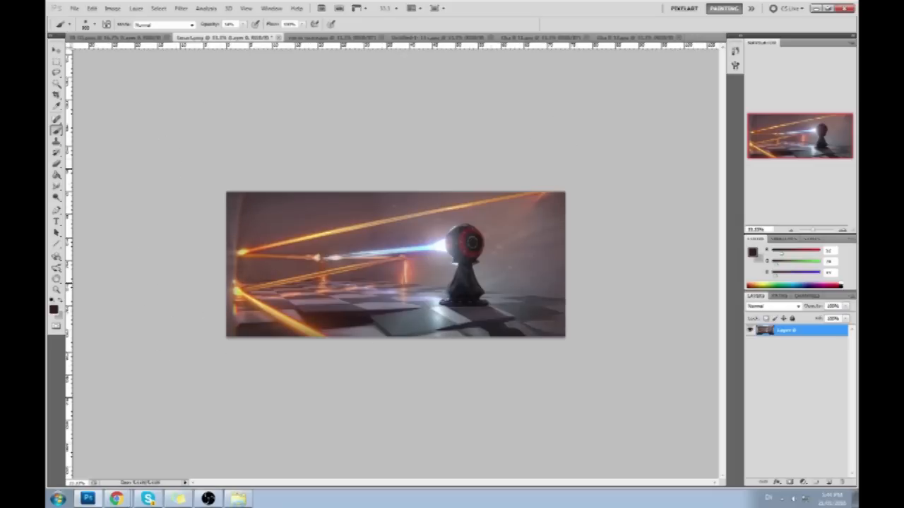
Step: Try cropping the empty strip off the painting's right side, then undo the crop
key("c")
left_click_drag(232, 171, 536, 387)
key("Return")
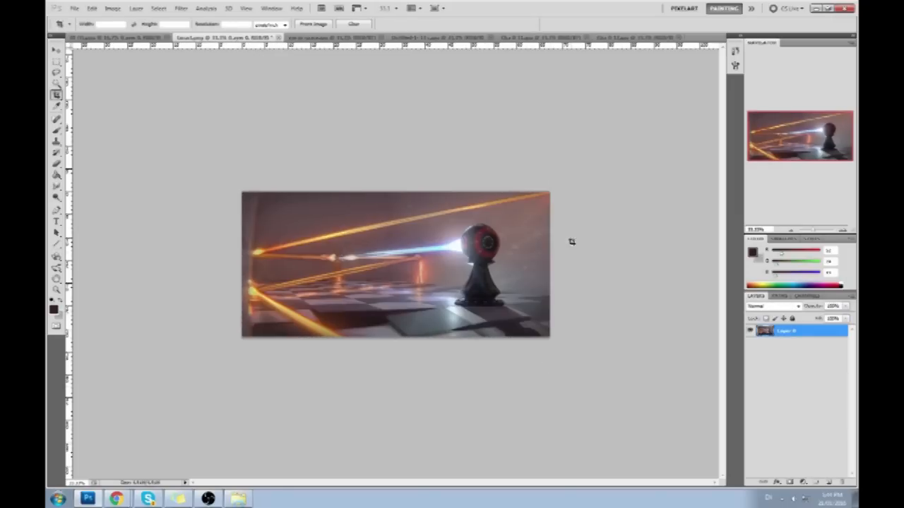
key("ctrl+z")
Step: Add a new layer, sample the blue beam's cyan for the brush, and adjust the brush opacity
key("b")
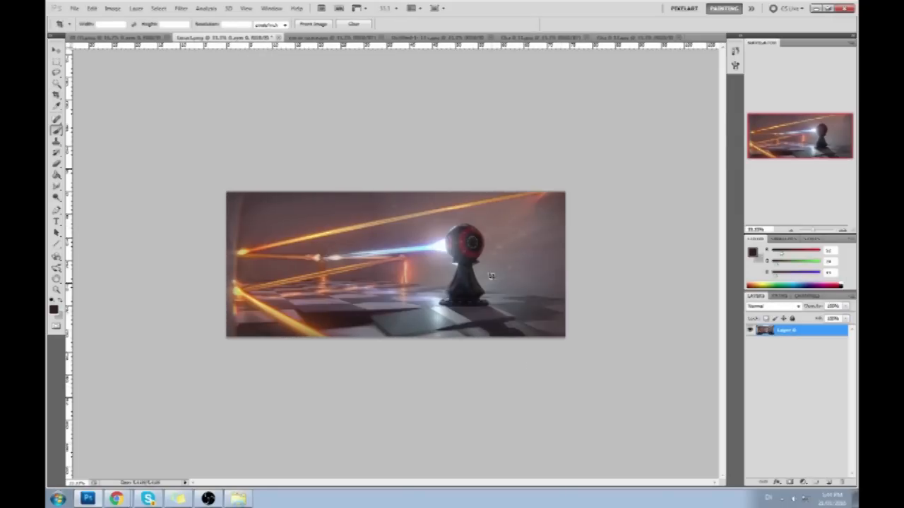
left_click(534, 272, "alt")
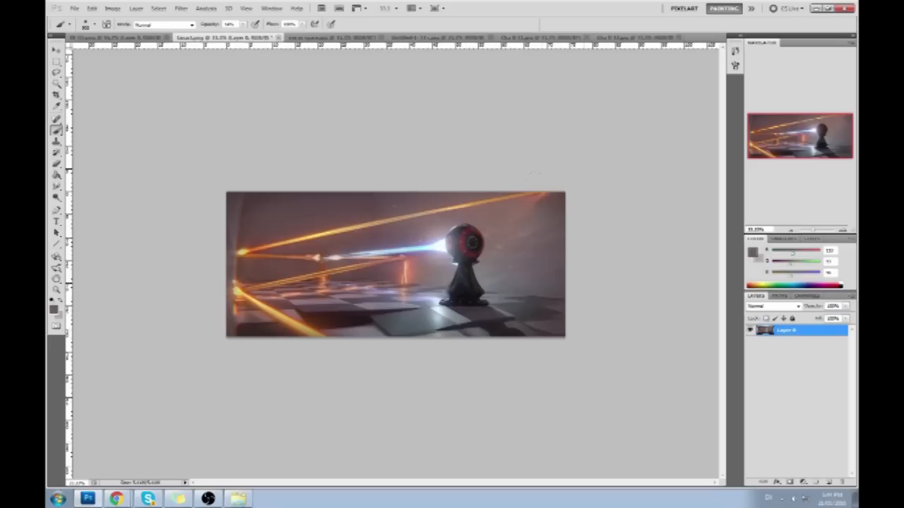
left_click(828, 482)
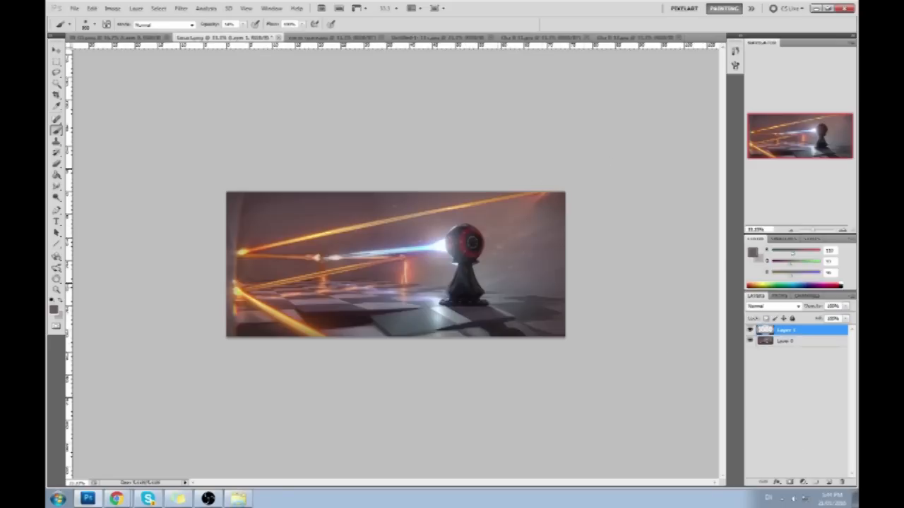
left_click(427, 243, "alt")
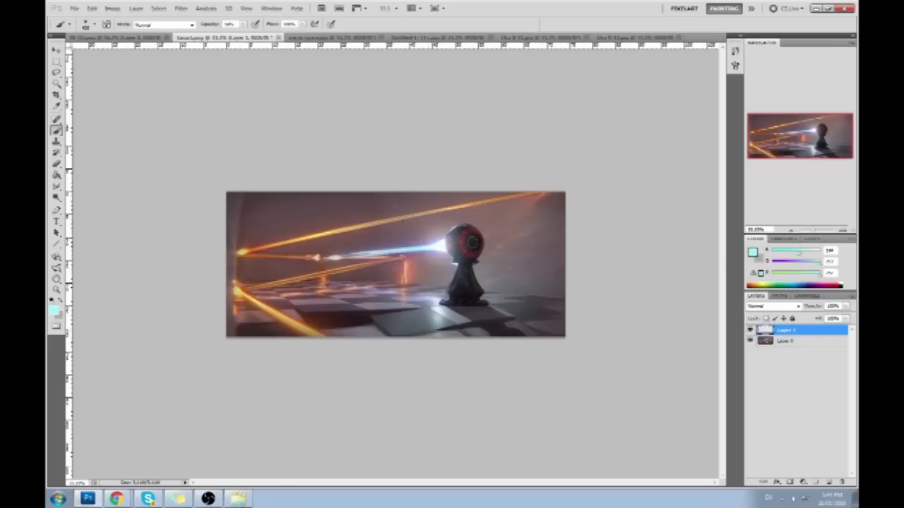
left_click(243, 24)
left_click(247, 37)
left_click(245, 61)
Step: Paint a straight horizontal cyan streak just below the piece's head with a smaller brush, replacing the first attempt with a slightly higher one
key("[")
key("[")
left_click(407, 260)
left_click(533, 261, "shift")
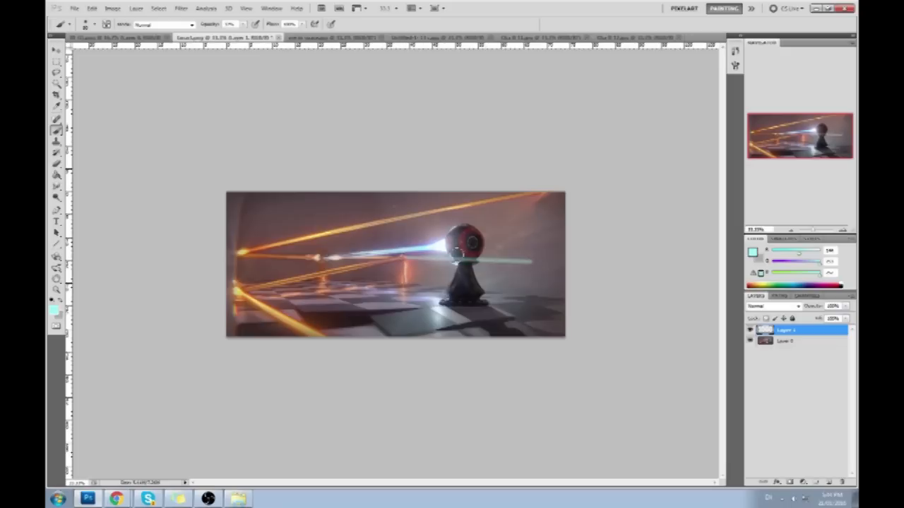
key("ctrl+z")
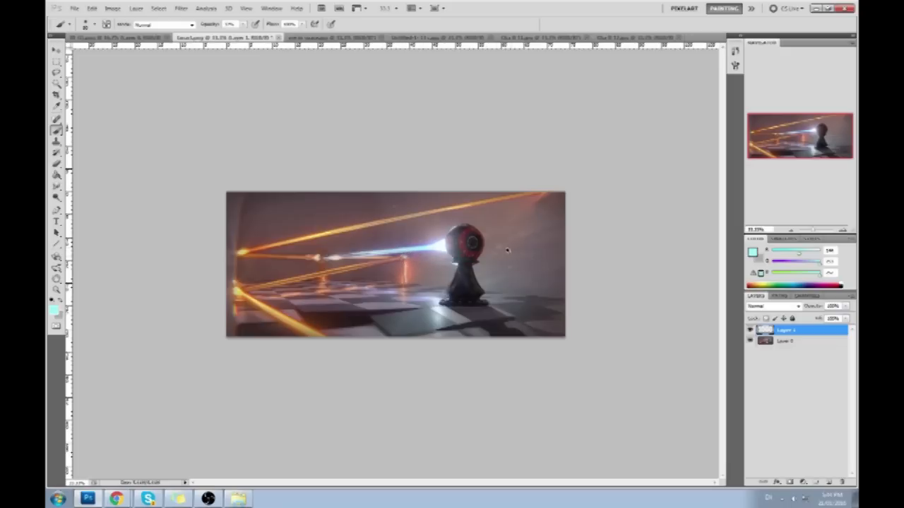
key("ctrl+z")
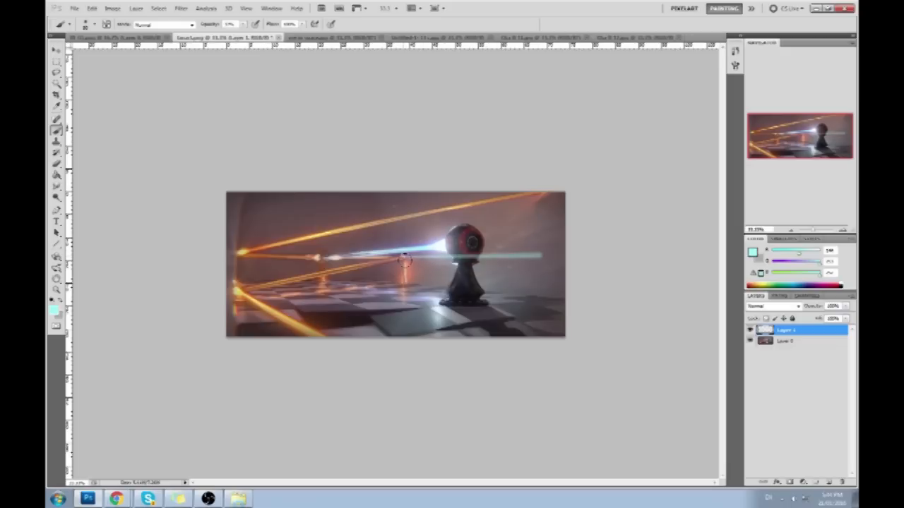
Step: Erase the cyan streak where it crosses the chess piece and soften the rest with a stronger Gaussian Blur
key("e")
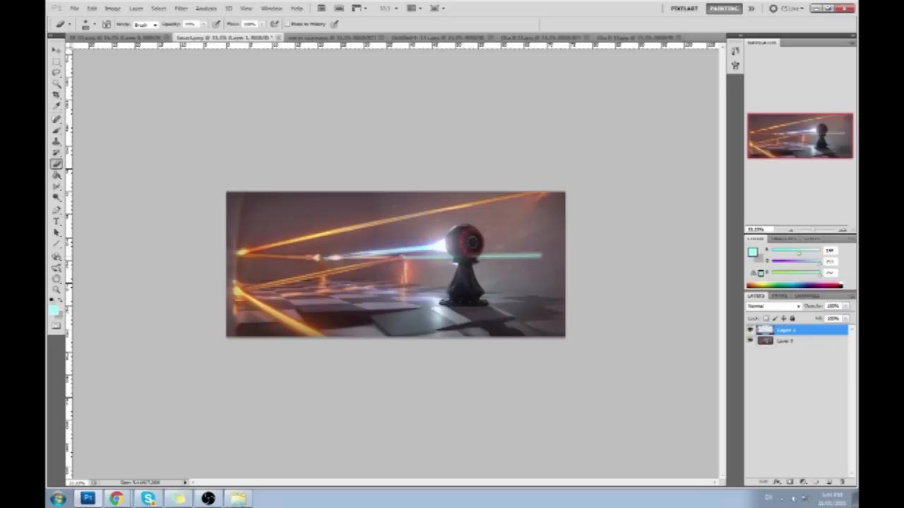
left_click(180, 8)
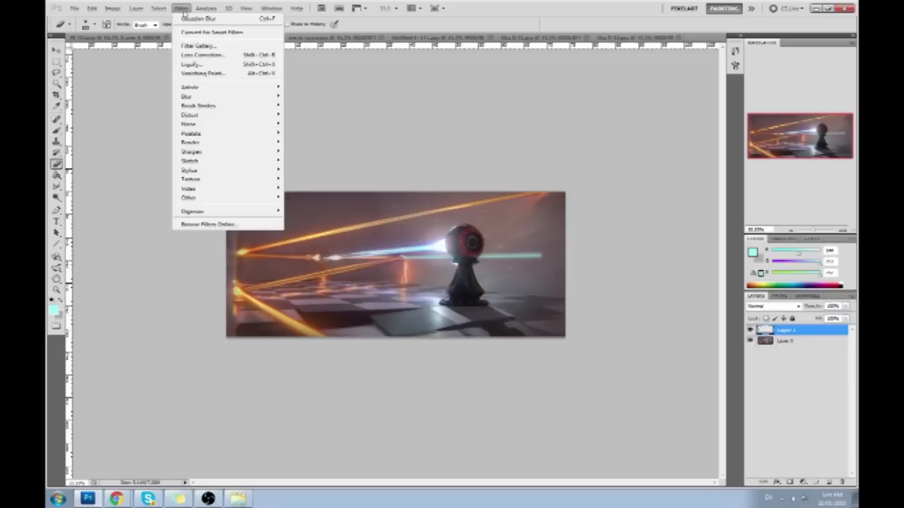
mouse_move(212, 96)
left_click(142, 133)
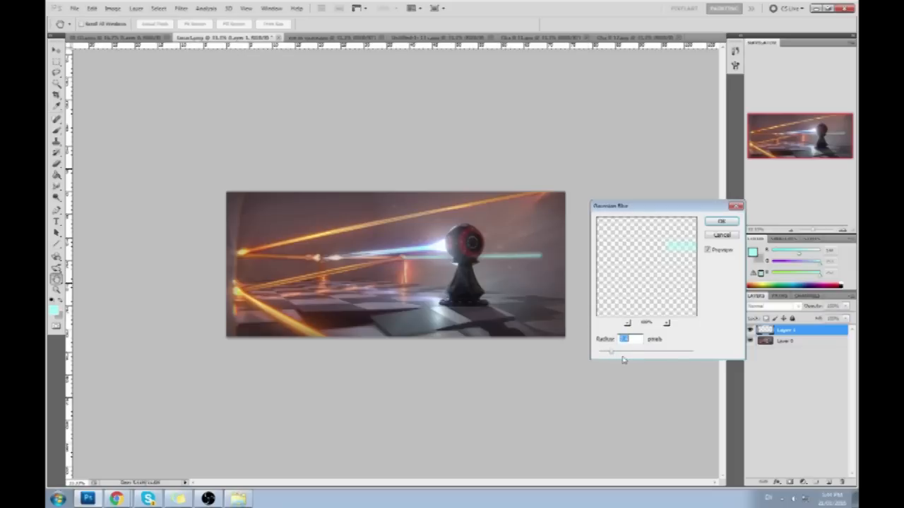
left_click_drag(624, 357, 637, 357)
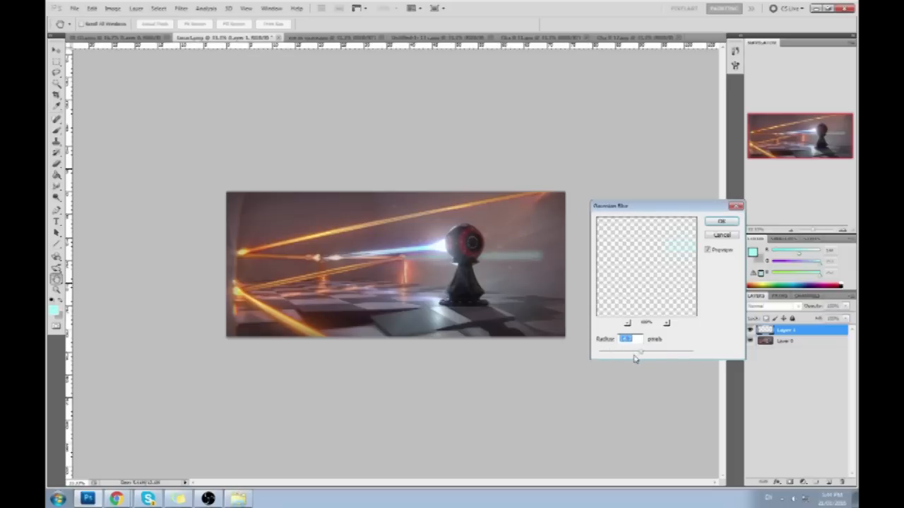
left_click(733, 223)
Step: Fade the blurred cyan streak behind the piece with the Eraser and duplicate its layer
key("b")
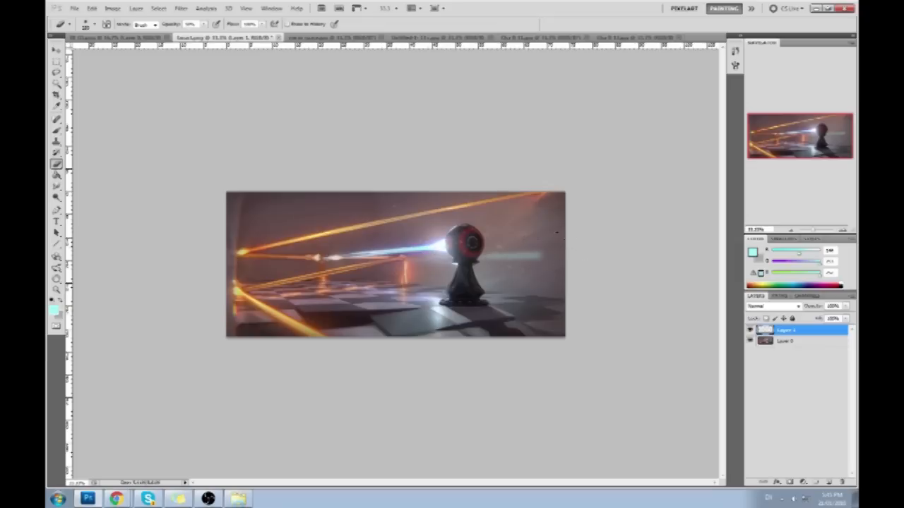
left_click_drag(537, 250, 488, 255)
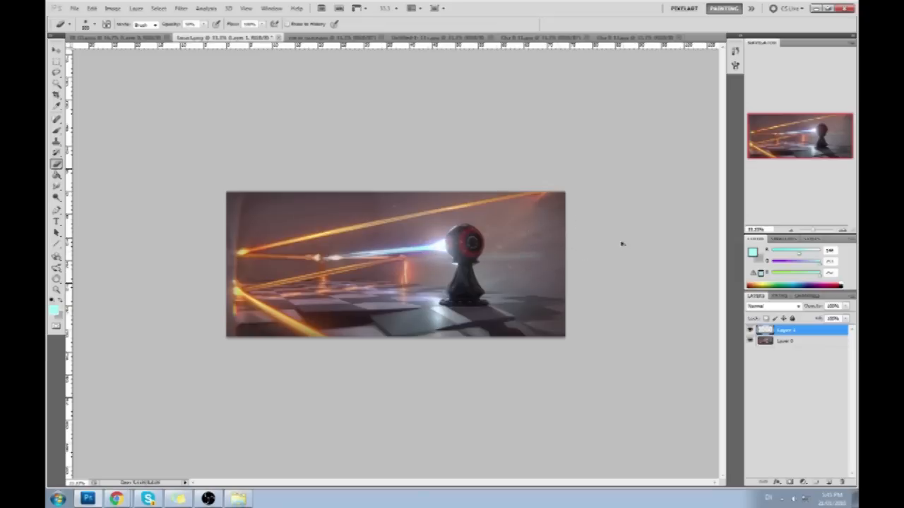
right_click(787, 330)
left_click(781, 140)
left_click(549, 151)
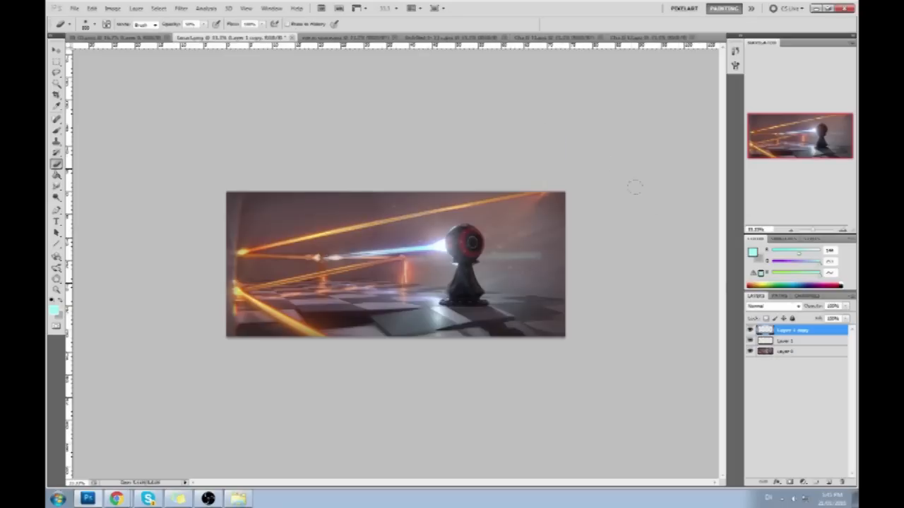
Step: Merge the duplicated streak layer down, then brighten the background behind the chess piece on the base layer with the Dodge tool's Highlights range
right_click(802, 332)
left_click(813, 301)
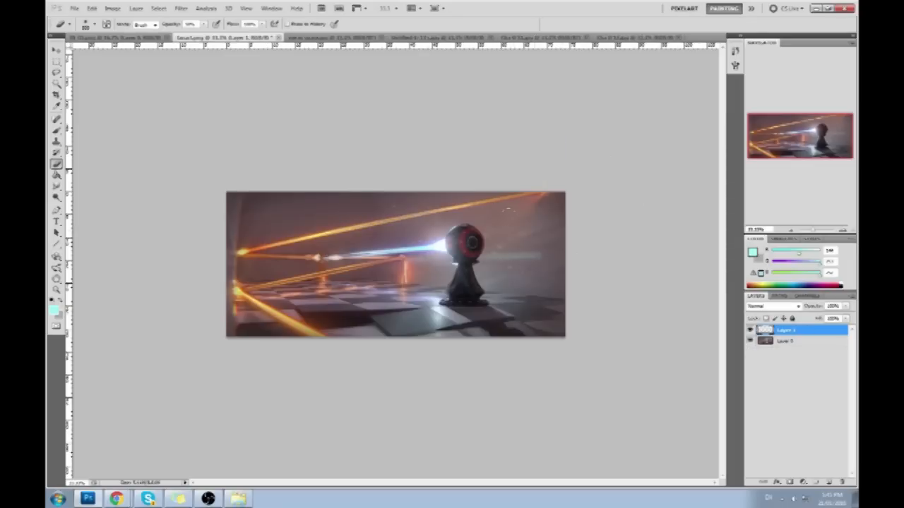
left_click(57, 197)
left_click(79, 198)
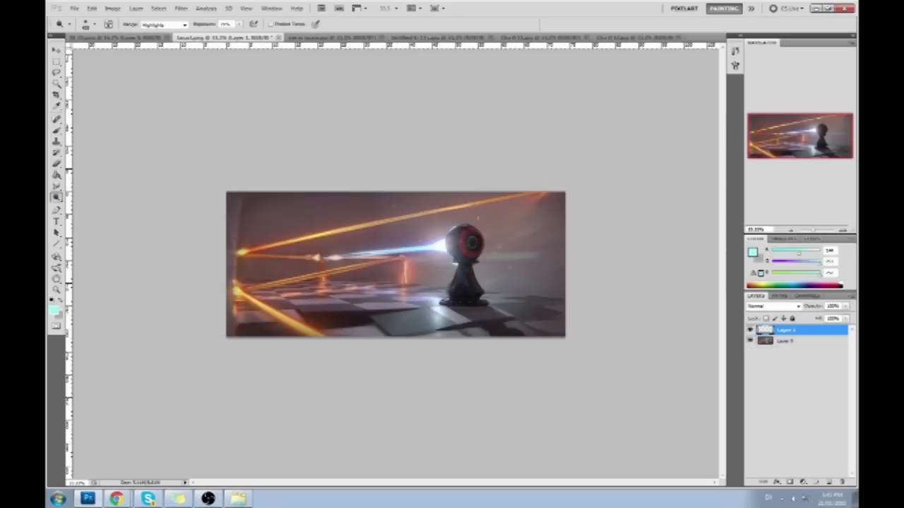
left_click(784, 341)
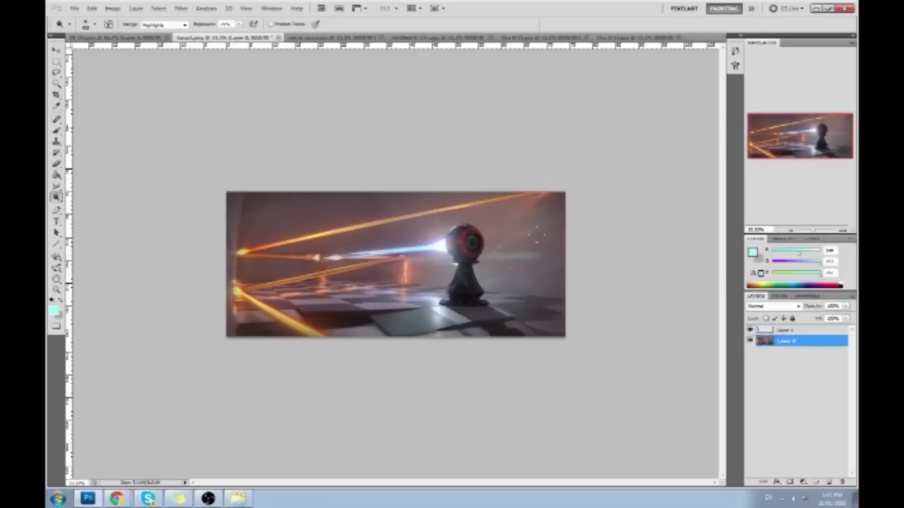
left_click(488, 258)
left_click(493, 251)
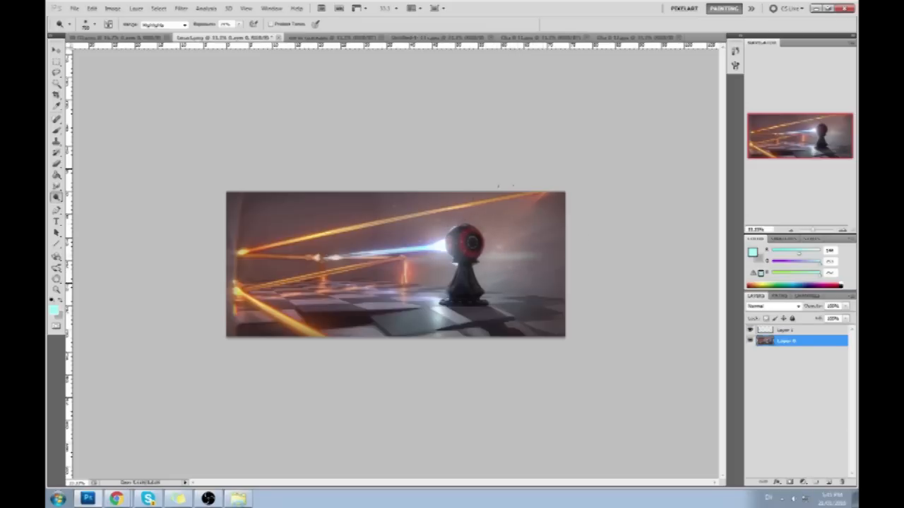
Step: Add a Color-mode layer above the base layer, and prepare a larger, low-opacity brush with a color sampled from the blue beam
left_click(828, 482)
key("b")
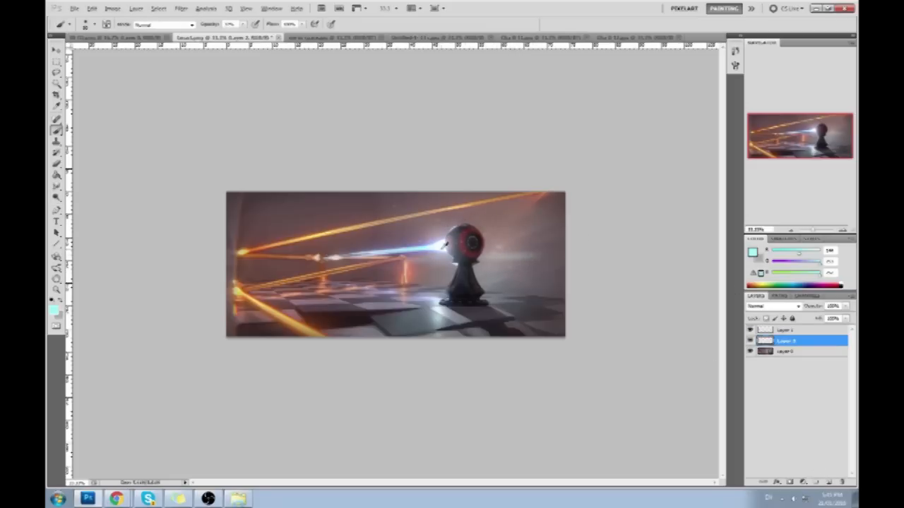
left_click(422, 247, "alt")
key("bracketright")
key("bracketright")
left_click(748, 305)
left_click(758, 293)
left_click_drag(243, 26, 230, 35)
left_click_drag(242, 24, 243, 37)
Step: Set the foreground color to near-white and compare the painting with each of the two upper layers hidden and shown
left_click(753, 252)
left_click(602, 229)
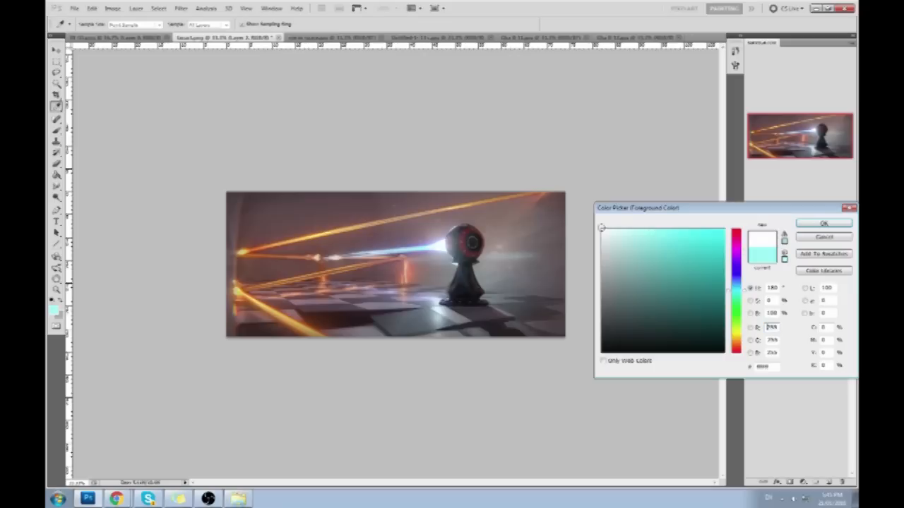
left_click(602, 230)
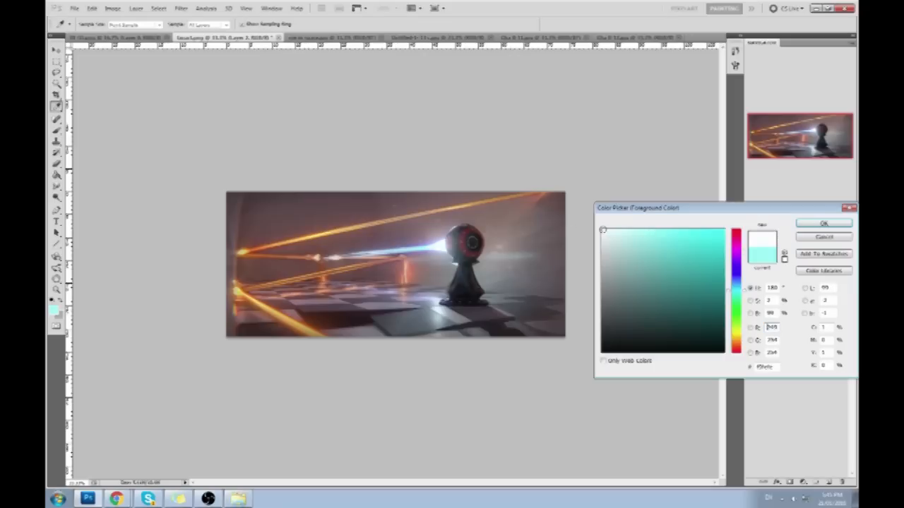
left_click(822, 224)
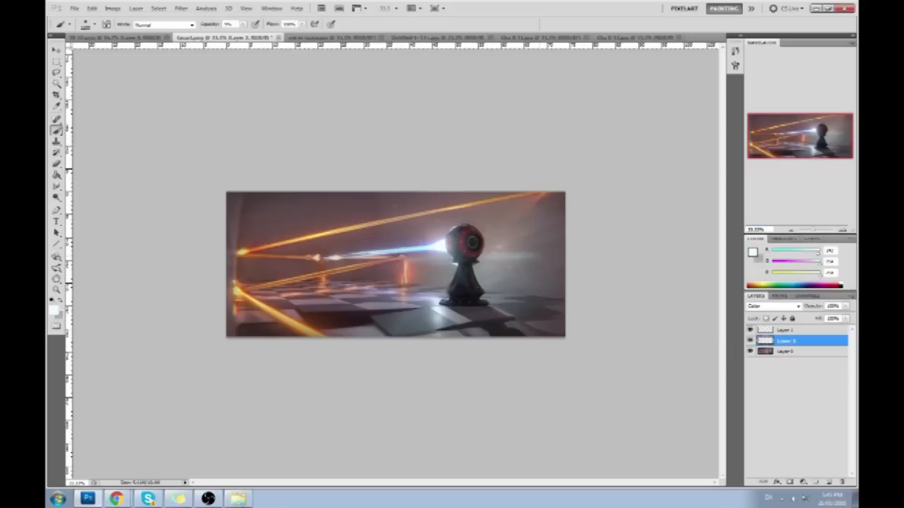
left_click(749, 341)
left_click(749, 341)
left_click(749, 331)
left_click(749, 330)
right_click(796, 331)
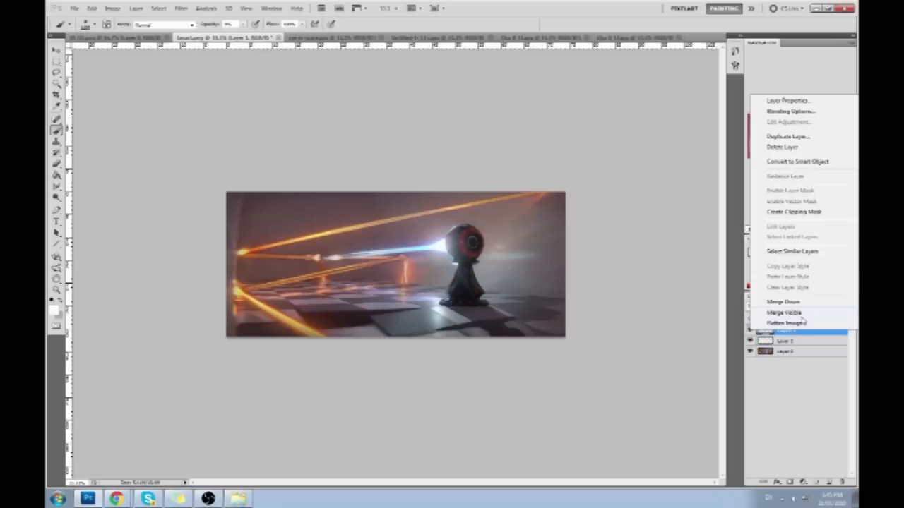
left_click(806, 305)
key("ctrl+z")
right_click(780, 340)
left_click(781, 341)
right_click(786, 331)
left_click(801, 305)
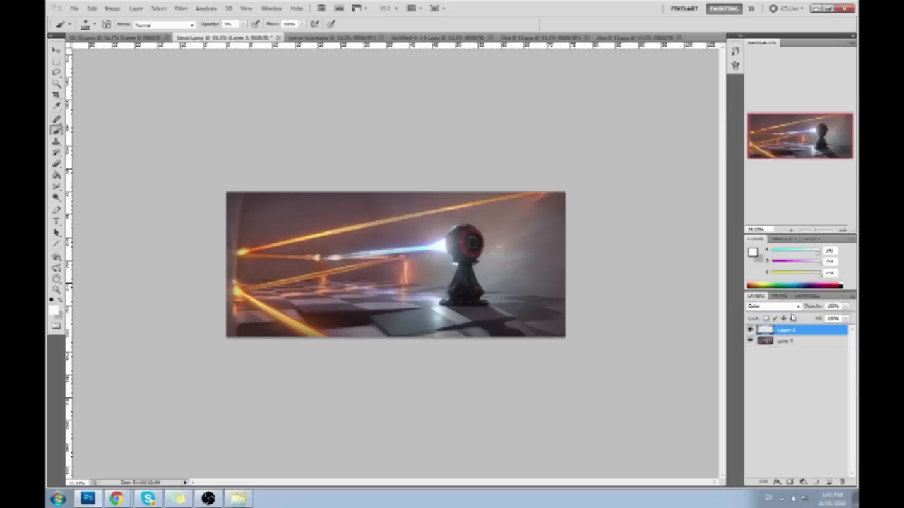
key("ctrl+z")
Step: Merge the Color-mode layer into the base layer, and transform the cyan streak to be taller and tilted in line with the blue beam
right_click(785, 331)
left_click(797, 313)
key("v")
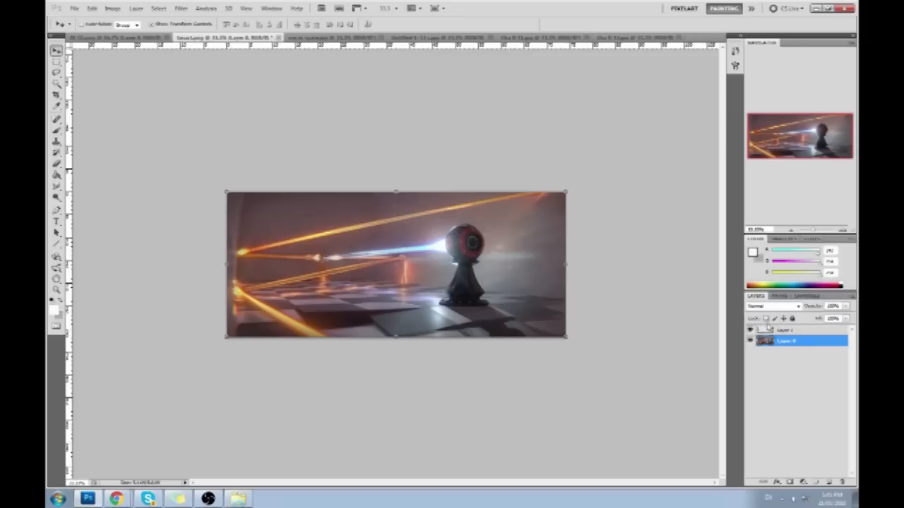
left_click(771, 330)
left_click(399, 255)
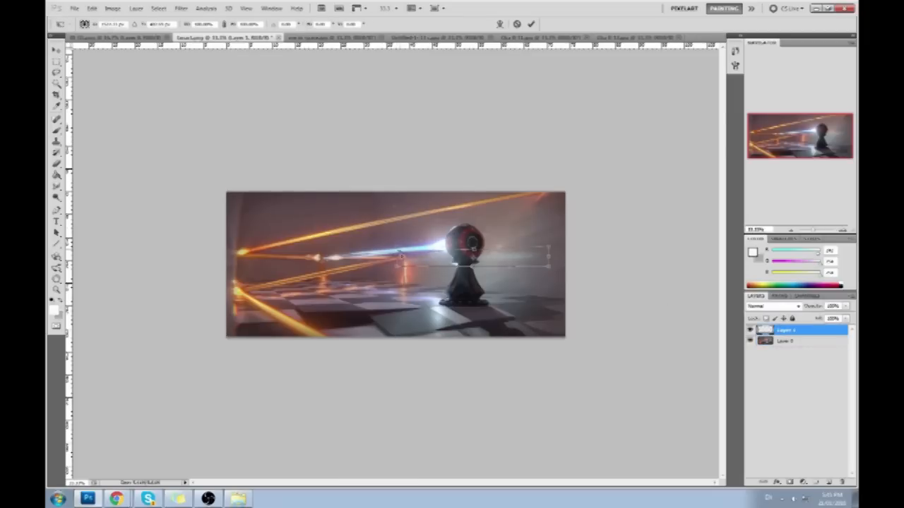
left_click_drag(549, 249, 515, 255)
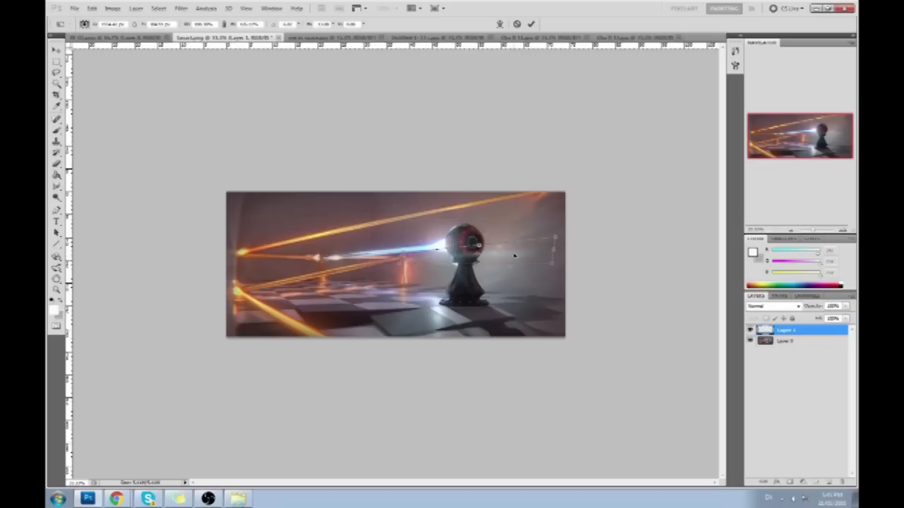
left_click(530, 24)
Step: Erase the transformed streak where it overlaps the chess piece at 100% opacity and merge its layer into the base layer
key("e")
key("0")
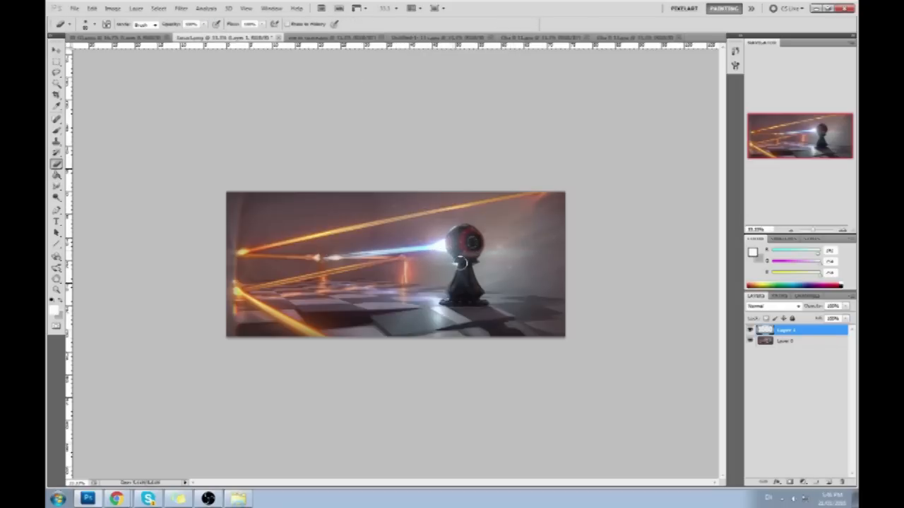
mouse_move(479, 252)
left_mouse_down()
mouse_move(468, 260)
mouse_move(460, 253)
mouse_move(470, 259)
mouse_move(474, 248)
left_mouse_up()
right_click(813, 334)
left_click(815, 303)
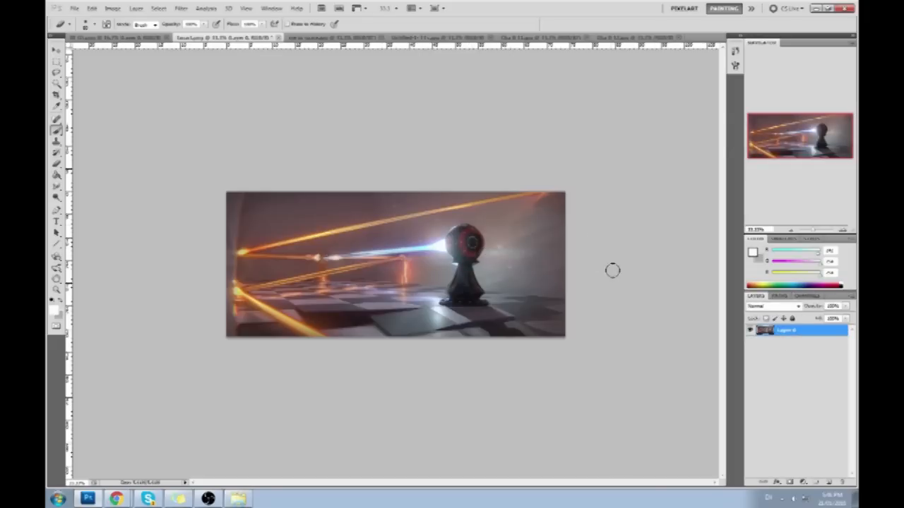
key("b")
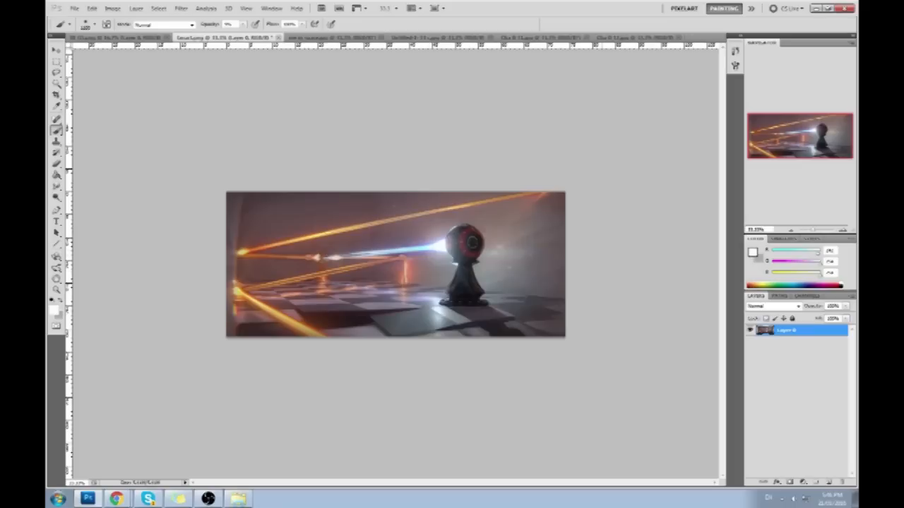
left_click(60, 196)
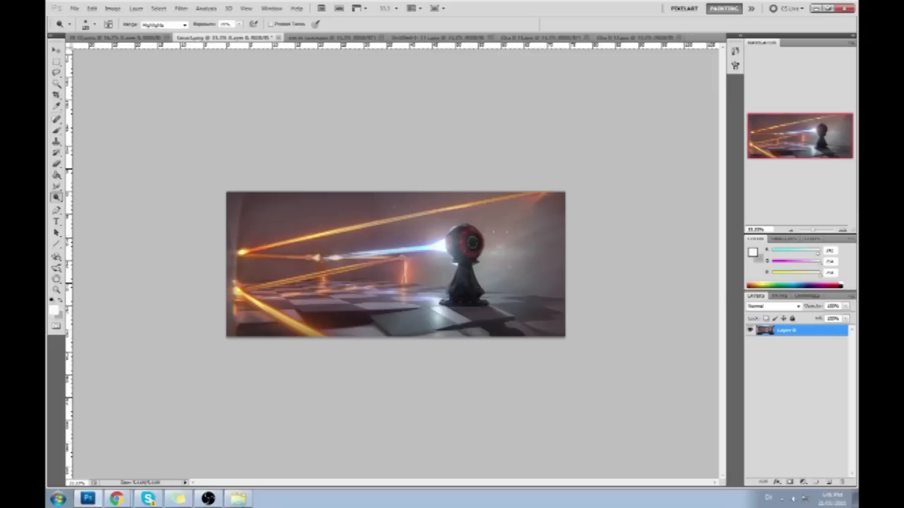
left_click(753, 252)
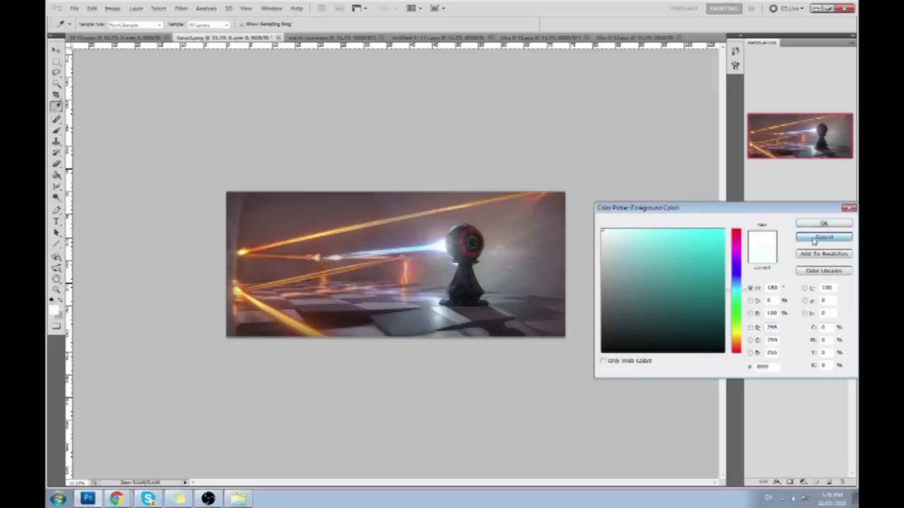
left_click(821, 239)
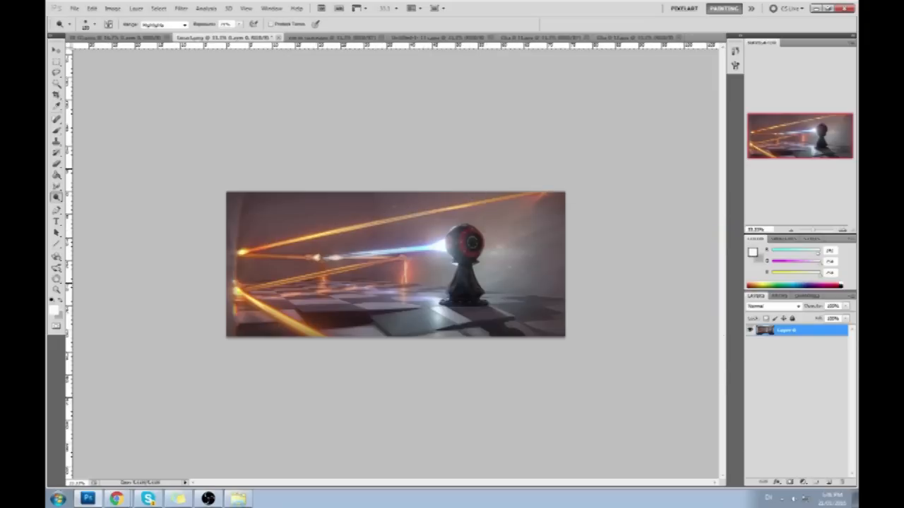
Step: Select everything outside a rectangular strip of the back wall near the chess piece, and sample the wall's color for the brush
key("m")
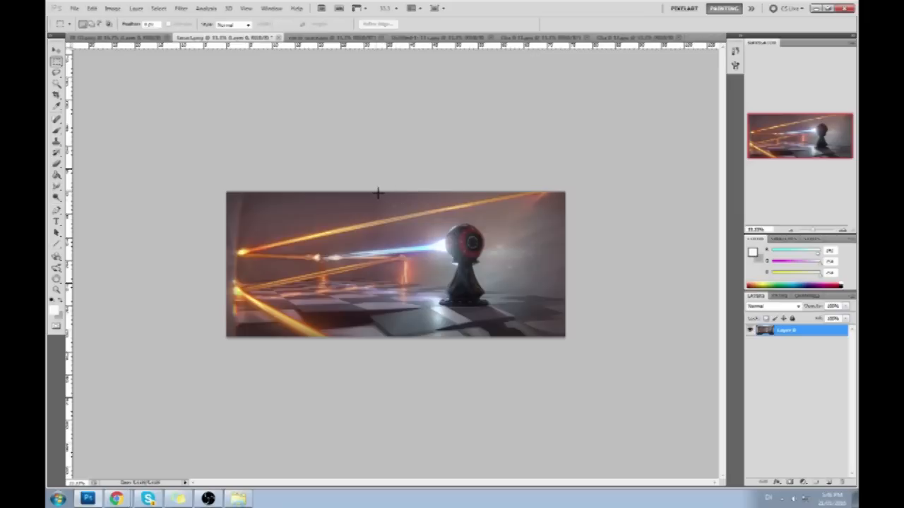
right_click(441, 238)
left_click(440, 235)
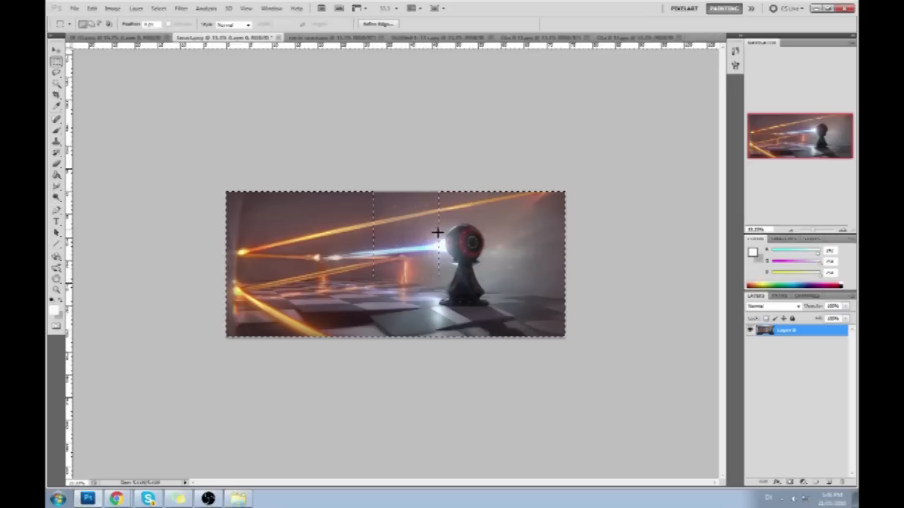
key("b")
left_click(372, 205, "alt")
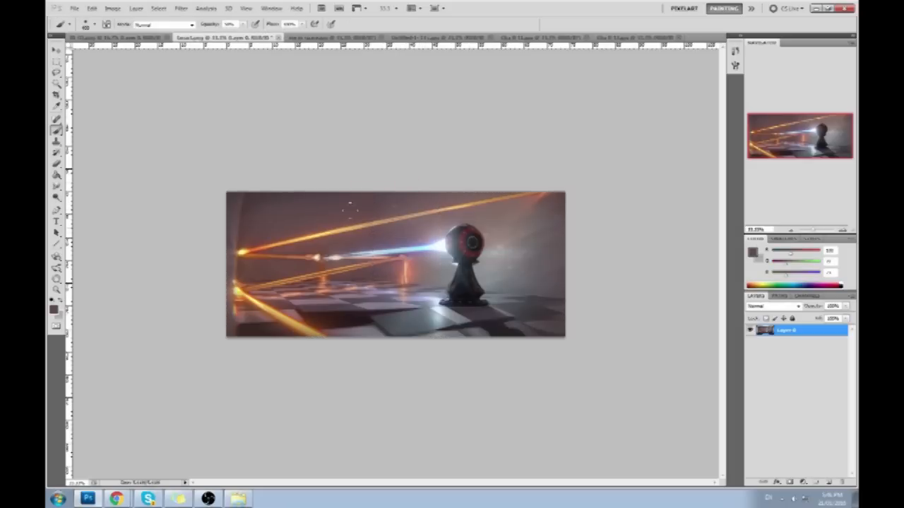
left_click(354, 240, "alt")
Step: On a new layer, paint a faint beam-colored glow on the wall beside the strip with reduced brush opacity, undoing the stronger first stroke
left_click(828, 482)
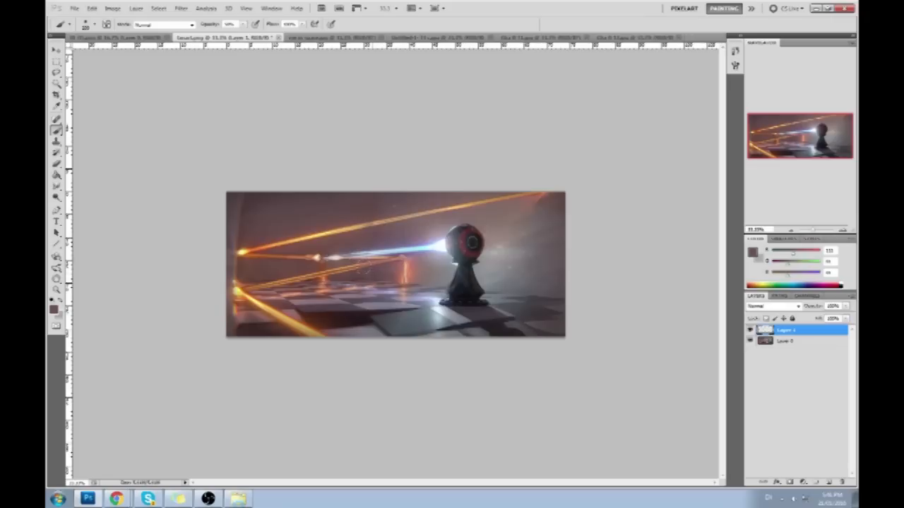
left_click(376, 250, "alt")
left_click_drag(369, 244, 359, 227)
key("ctrl+z")
left_click(243, 24)
left_click_drag(241, 37, 225, 37)
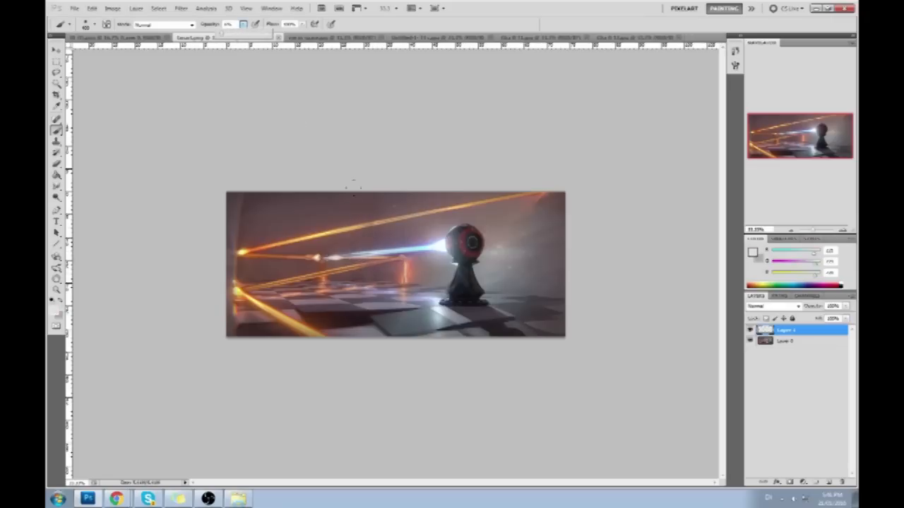
left_click(394, 249, "alt")
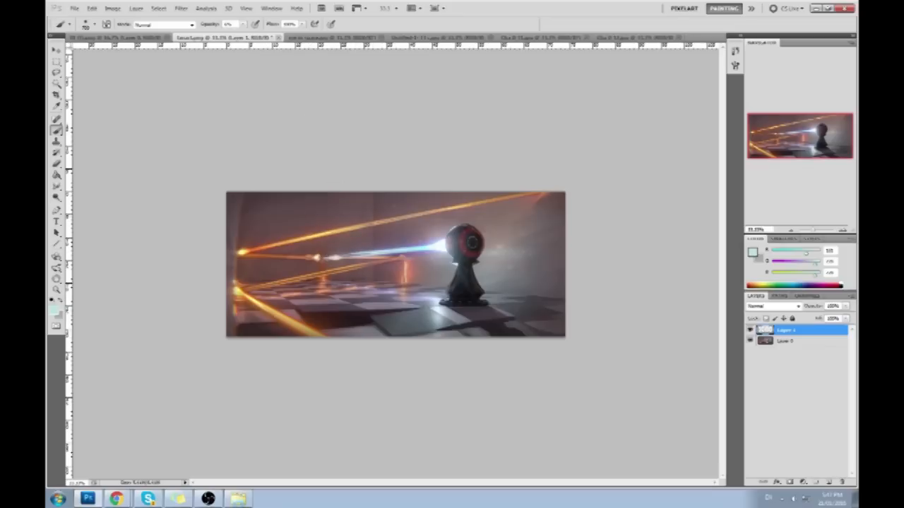
Step: Invert the wall selection and shade around the new wall corner with orange sampled from the laser and a dark wall tone
key("m")
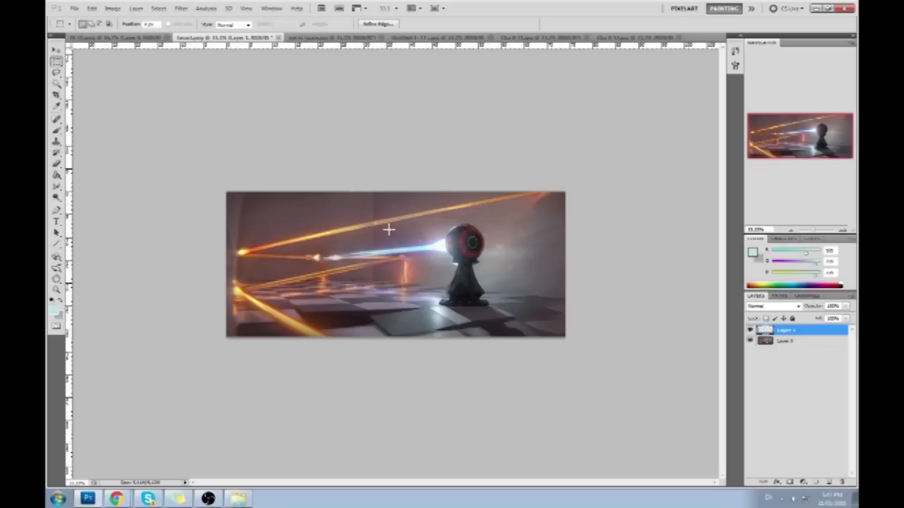
right_click(385, 232)
left_click(413, 250)
key("ctrl+d")
key("b")
left_click(334, 229, "alt")
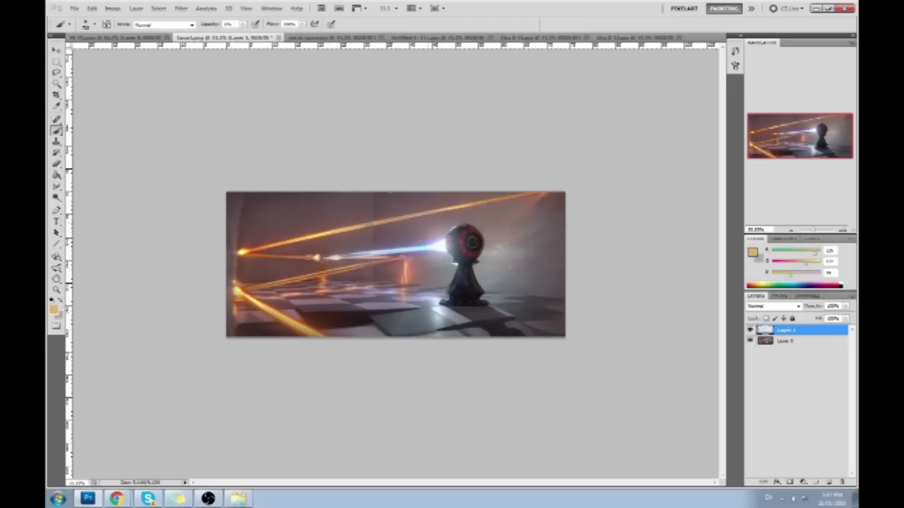
left_click(381, 202, "alt")
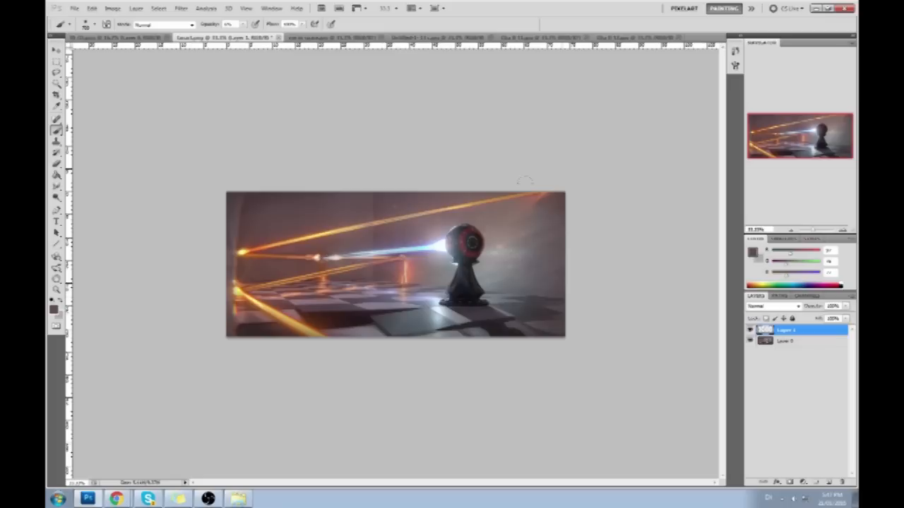
Step: Clear the selection and soften the wall-corner layer with a Gaussian Blur
key("m")
right_click(394, 225)
left_click(418, 231)
key("r")
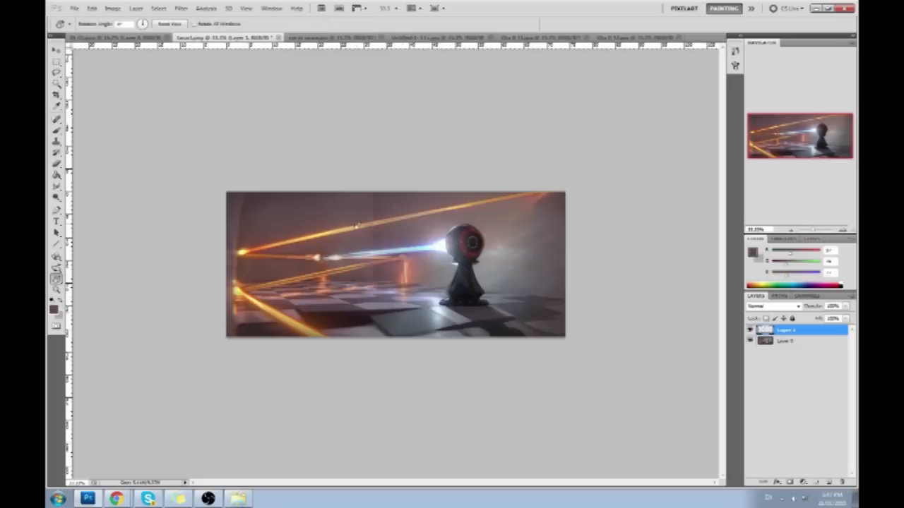
key("e")
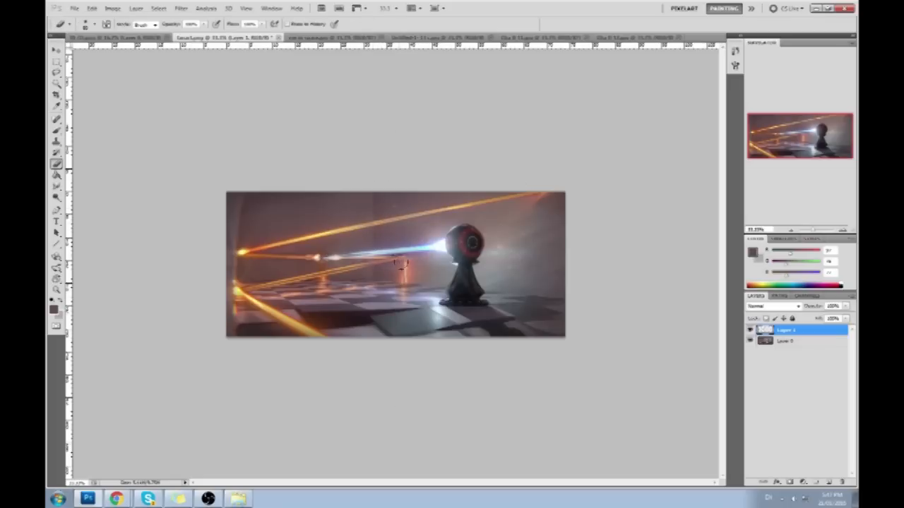
left_click(181, 9)
mouse_move(190, 88)
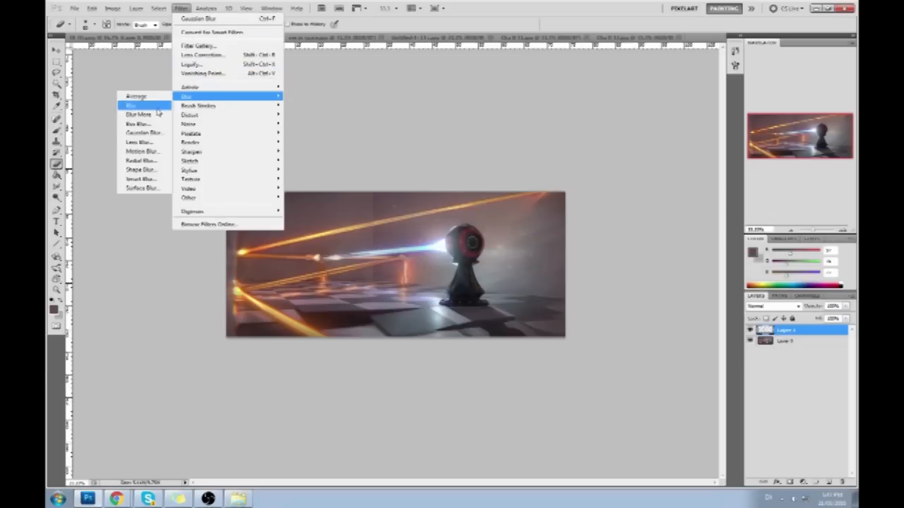
left_click(143, 133)
left_click(617, 351)
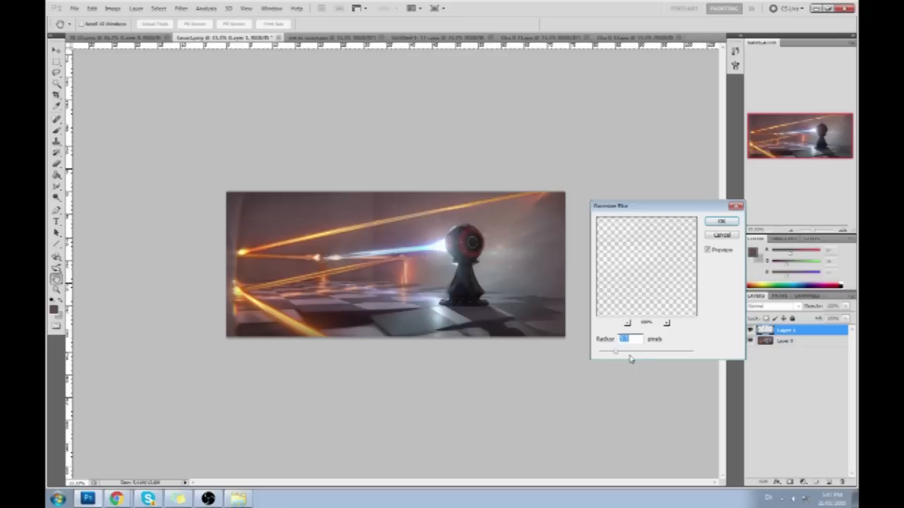
left_click(727, 222)
Step: Lower the wall-corner layer's fill and greatly enlarge the Eraser brush
left_click_drag(845, 318, 831, 334)
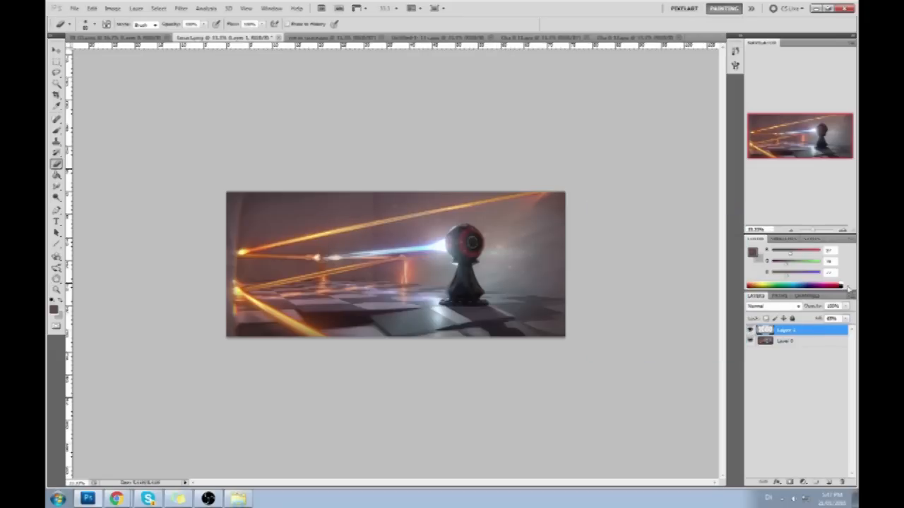
key("bracketright")
key("bracketright")
key("bracketright")
key("bracketright")
key("bracketright")
key("bracketright")
key("bracketright")
key("bracketright")
key("bracketright")
key("bracketright")
key("bracketright")
key("bracketright")
key("bracketright")
key("bracketright")
key("bracketright")
key("bracketright")
key("bracketright")
key("bracketright")
key("bracketright")
key("bracketright")
Step: Adjust the wall-corner layer's fill again to make the corner subtler and merge it into the base layer
left_click(845, 320)
left_click_drag(833, 329, 836, 332)
right_click(780, 332)
left_click(783, 298)
Step: Crop off the narrow strip along the painting's right edge and copy the whole cropped canvas
key("c")
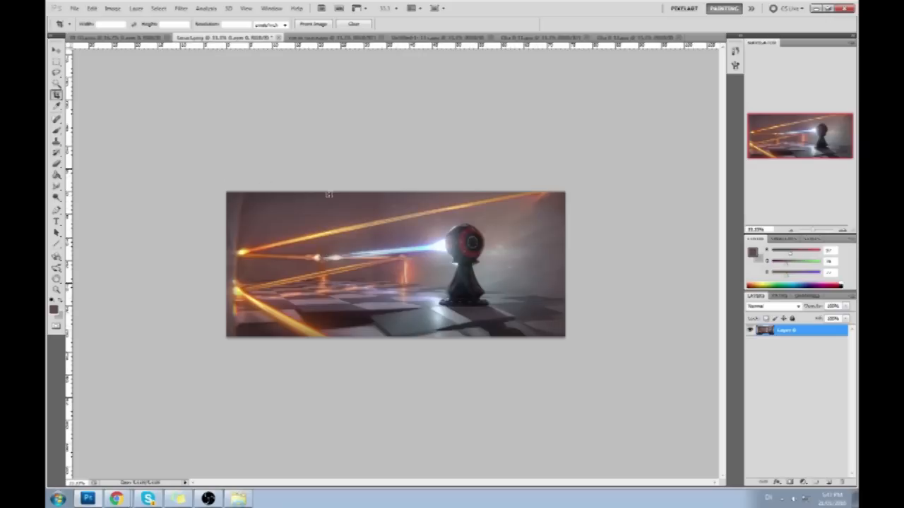
mouse_move(226, 192)
left_mouse_down()
mouse_move(555, 367)
mouse_move(528, 372)
left_mouse_up()
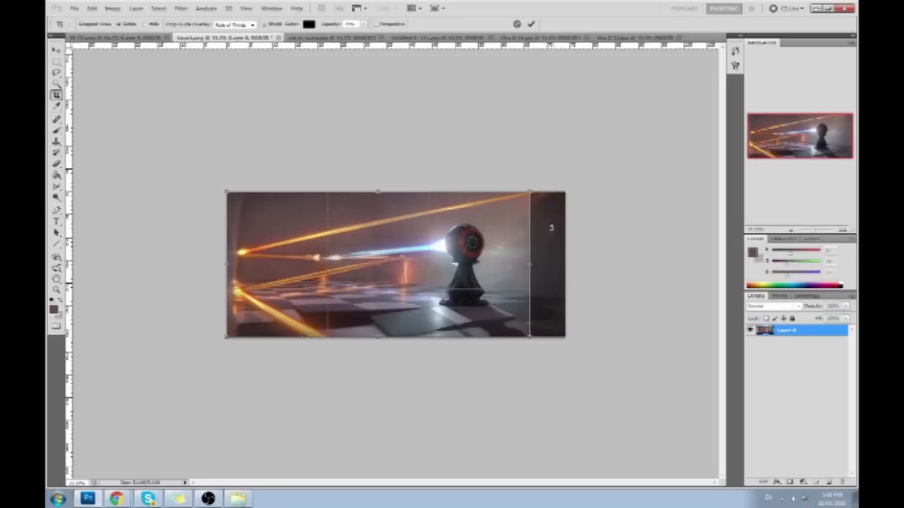
key("Return")
key("ctrl+a")
Step: Return the document to its opening history snapshot and paste the copied cropped painting as a new layer above the original
left_click(735, 52)
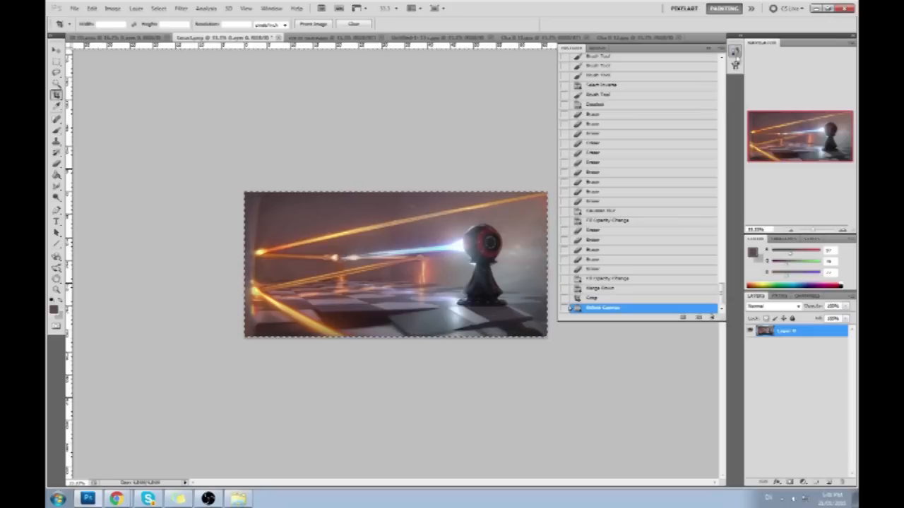
left_click_drag(720, 299, 759, 65)
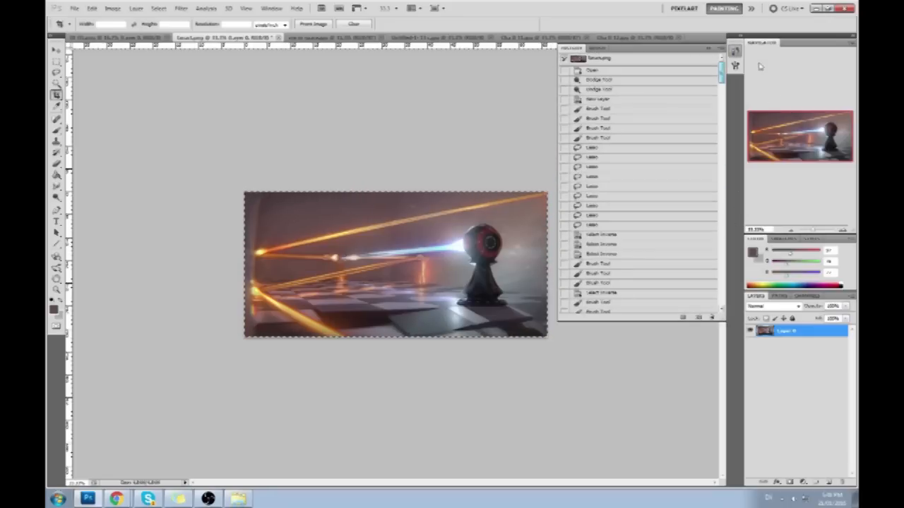
left_click(676, 61)
key("ctrl+v")
left_click(708, 48)
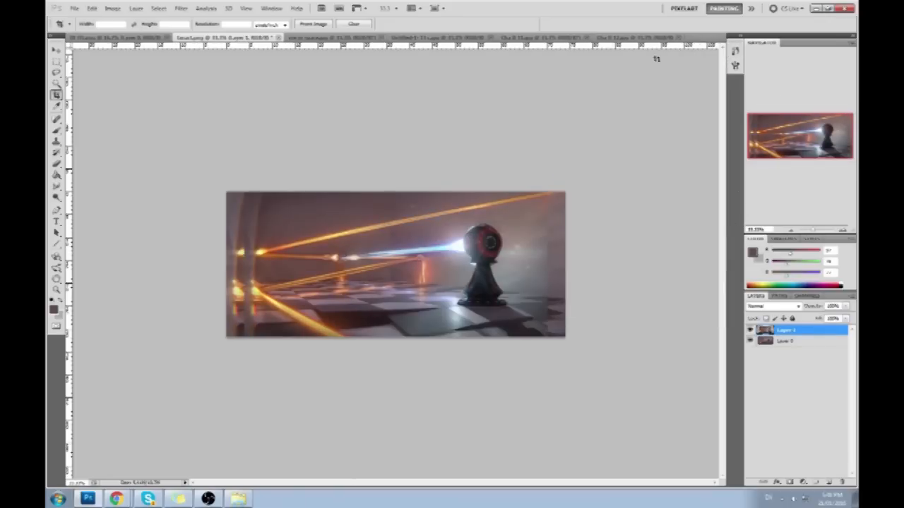
Step: Align the pasted painting with the original's left edge and crop the canvas to the pasted layer's width
key("v")
left_click_drag(470, 274, 451, 274)
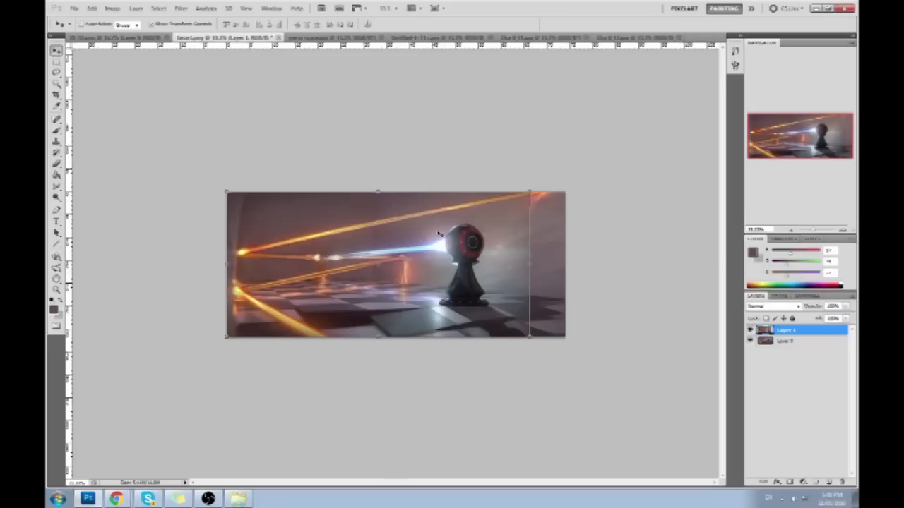
key("c")
left_click_drag(528, 399, 530, 399)
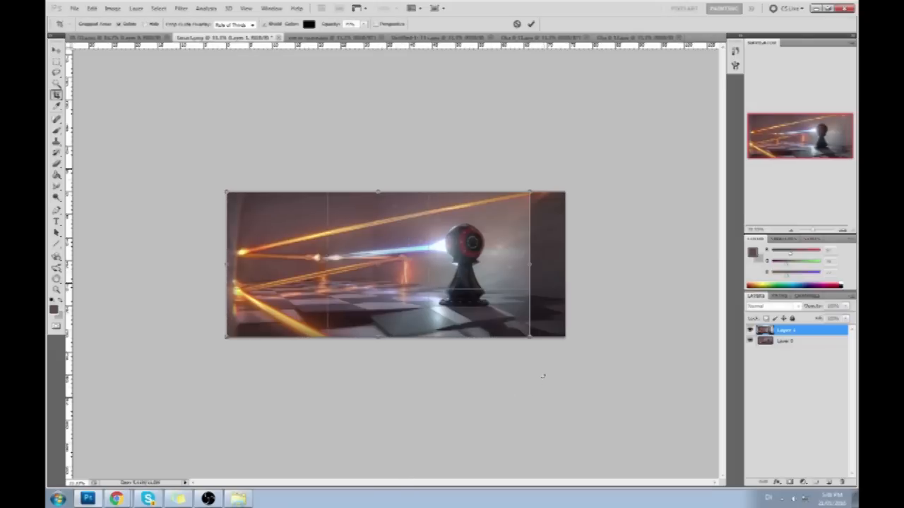
key("Return")
Step: Compare the retouched painting with the original by repeatedly hiding and showing the upper layer
left_click(750, 330)
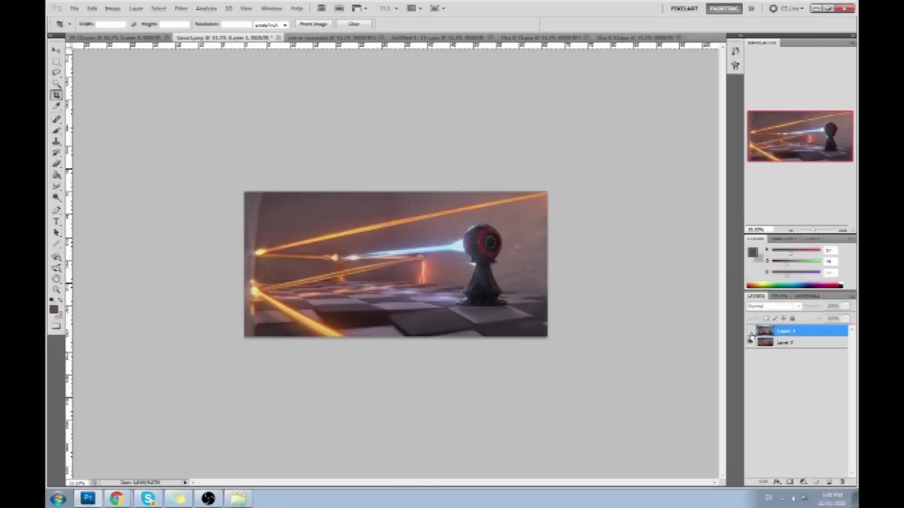
left_click(749, 331)
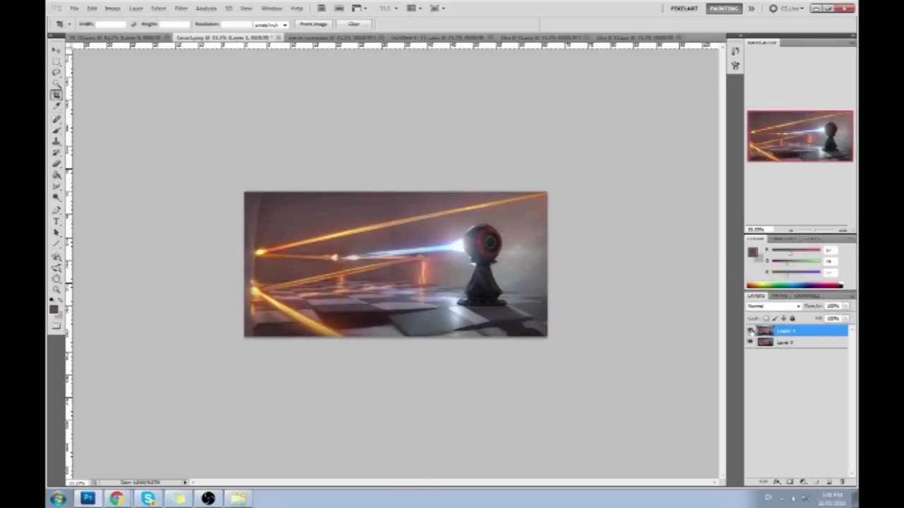
left_click(750, 330)
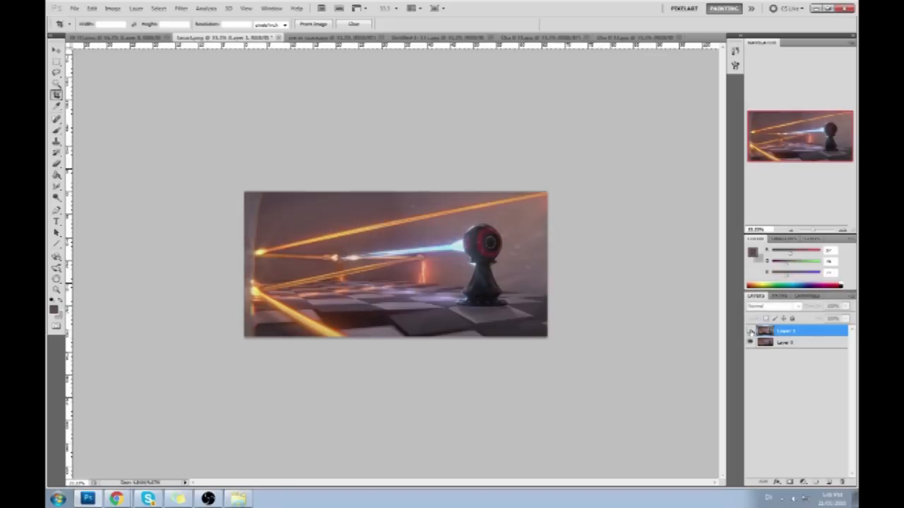
left_click(750, 331)
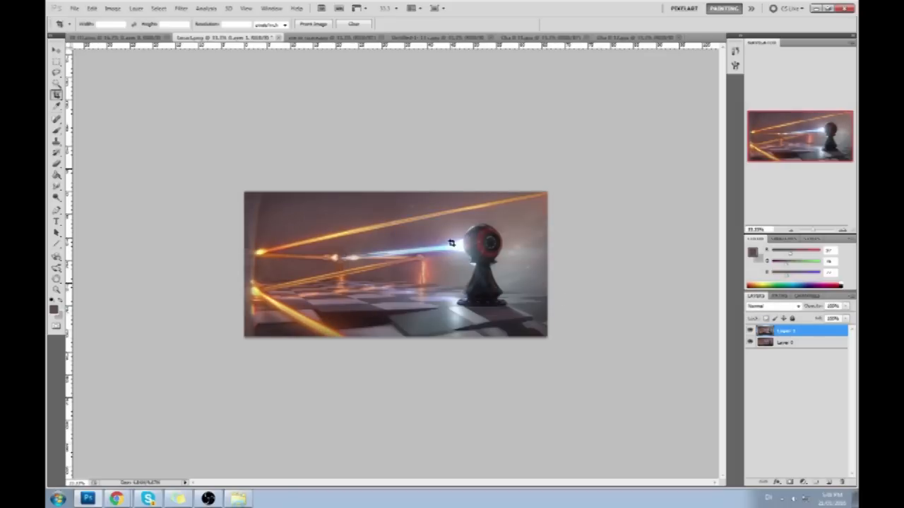
key("b")
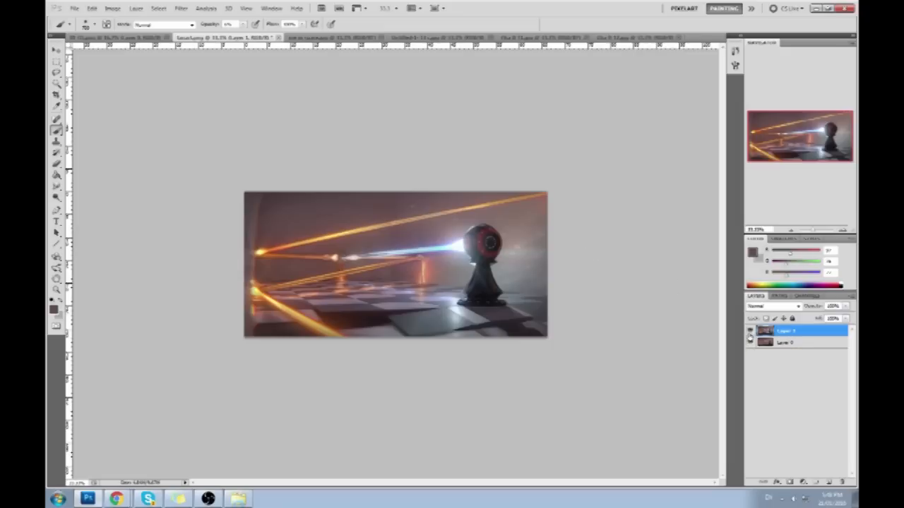
left_click(749, 332)
left_click(750, 332)
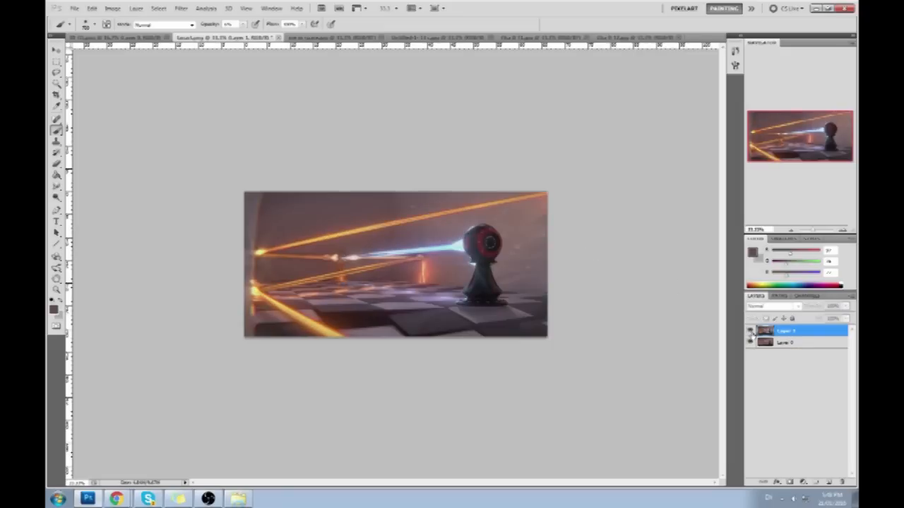
left_click(749, 332)
left_click(749, 332)
left_click(750, 331)
left_click(750, 332)
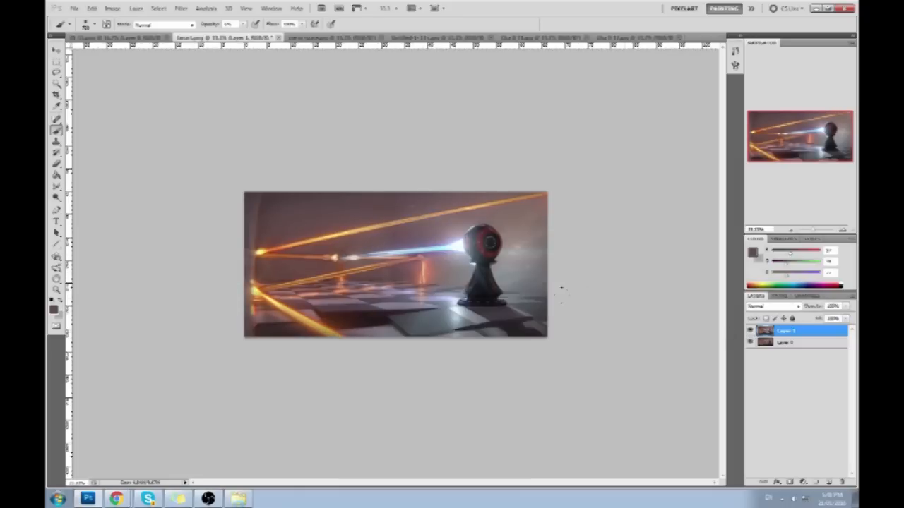
left_click(750, 332)
left_click(750, 332)
left_click(750, 331)
left_click(749, 332)
left_click(748, 332)
left_click(749, 331)
left_click(750, 333)
left_click(749, 332)
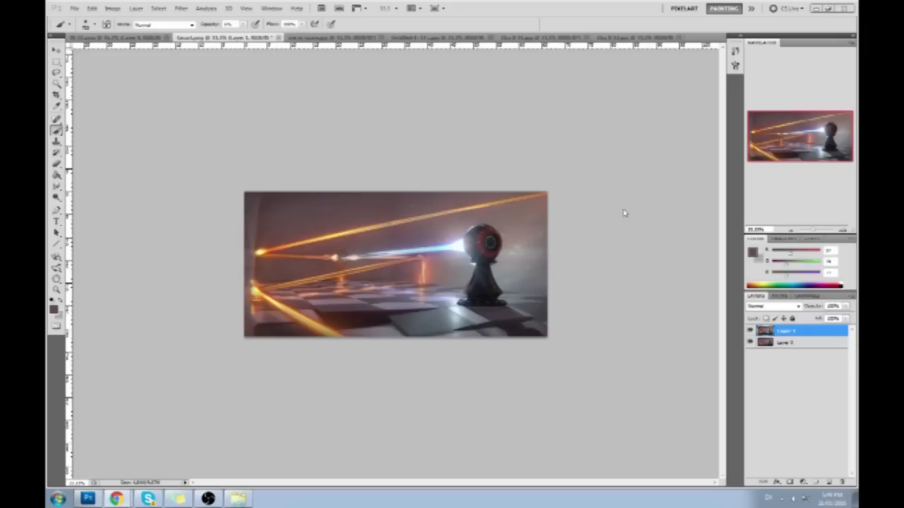
Step: Flatten the chess-piece painting's layers and close the document, saving its changes
right_click(787, 342)
left_click(792, 346)
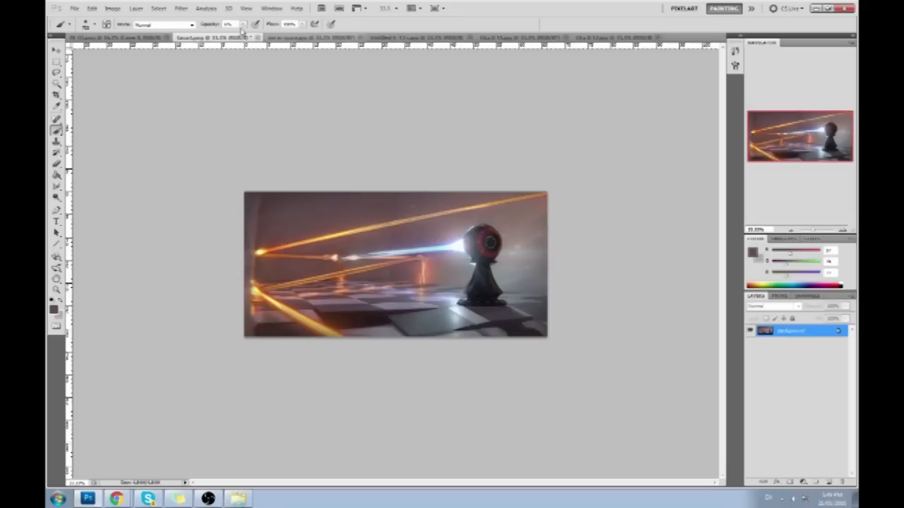
left_click(258, 38)
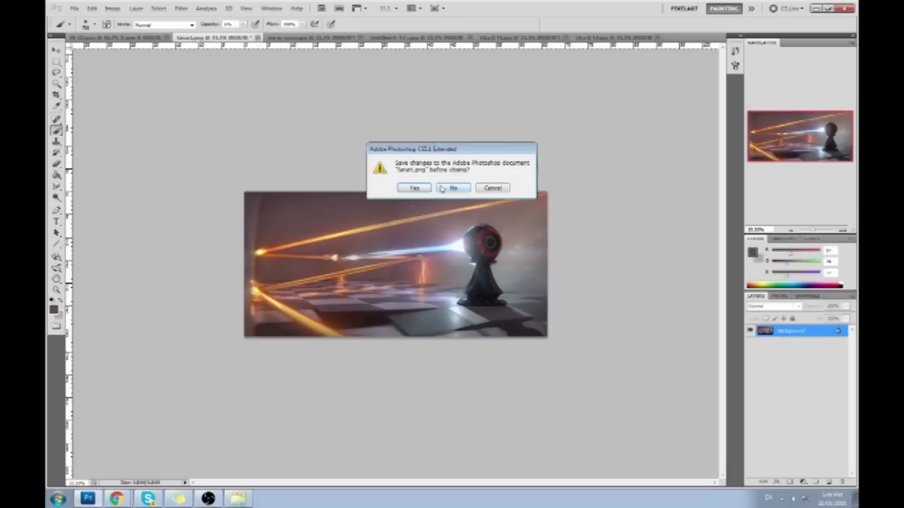
left_click(416, 189)
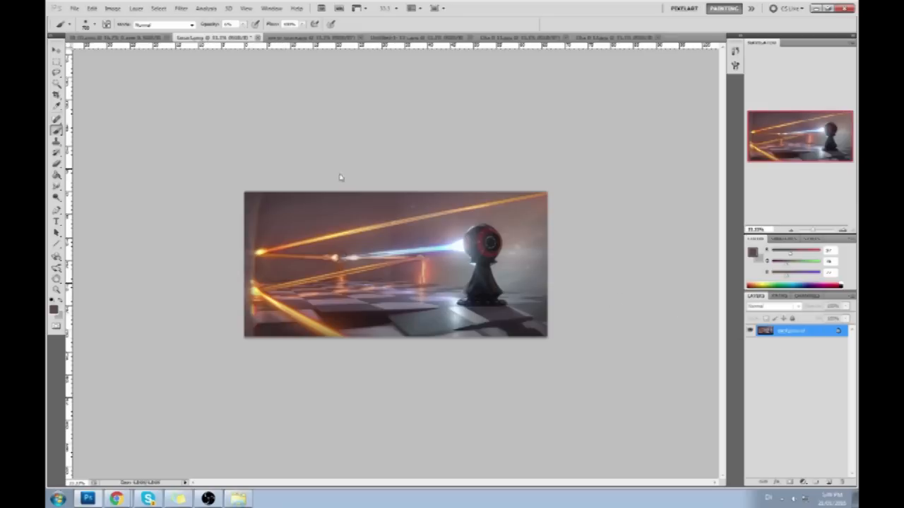
Step: Check the running applications' status in Windows Task Manager and return to the open paintings
right_click(449, 498)
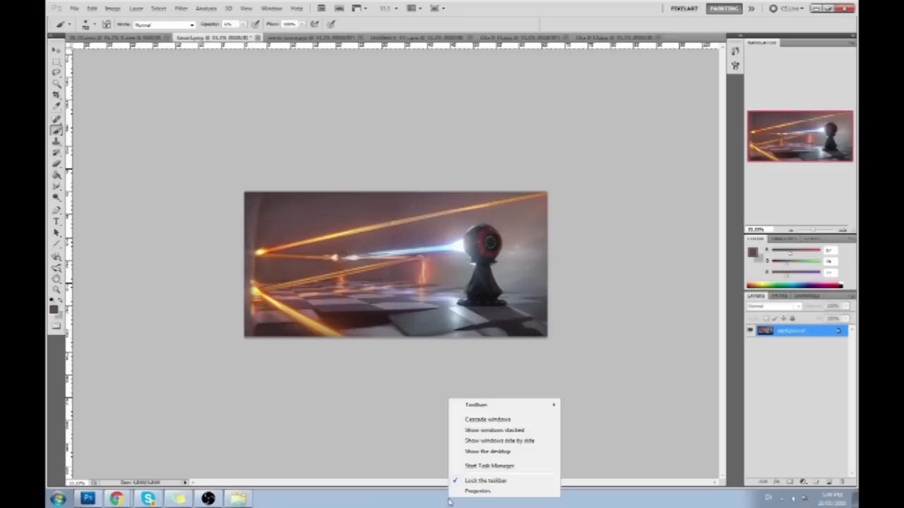
left_click(480, 466)
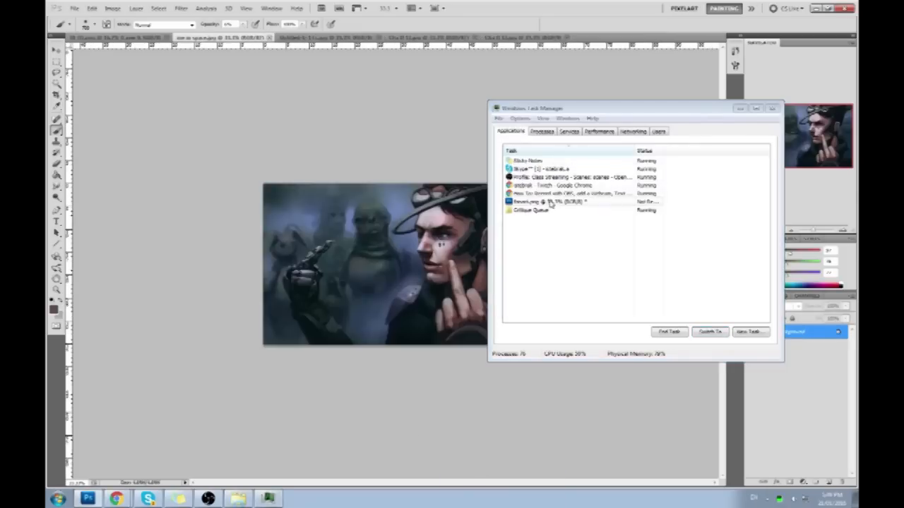
left_click(739, 109)
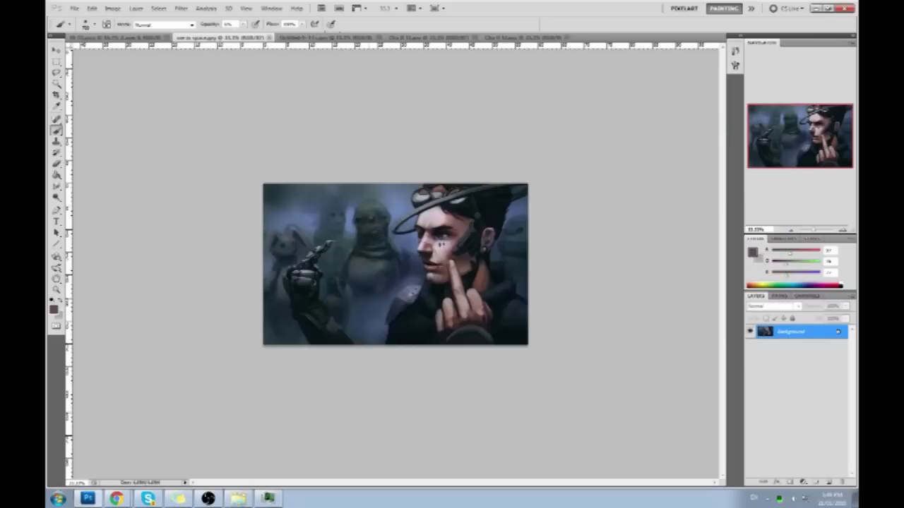
left_click(268, 499)
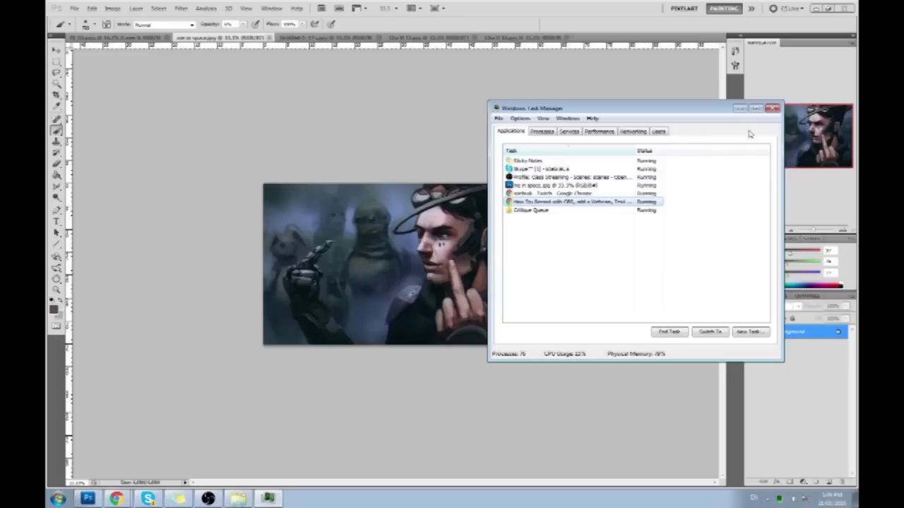
left_click(740, 108)
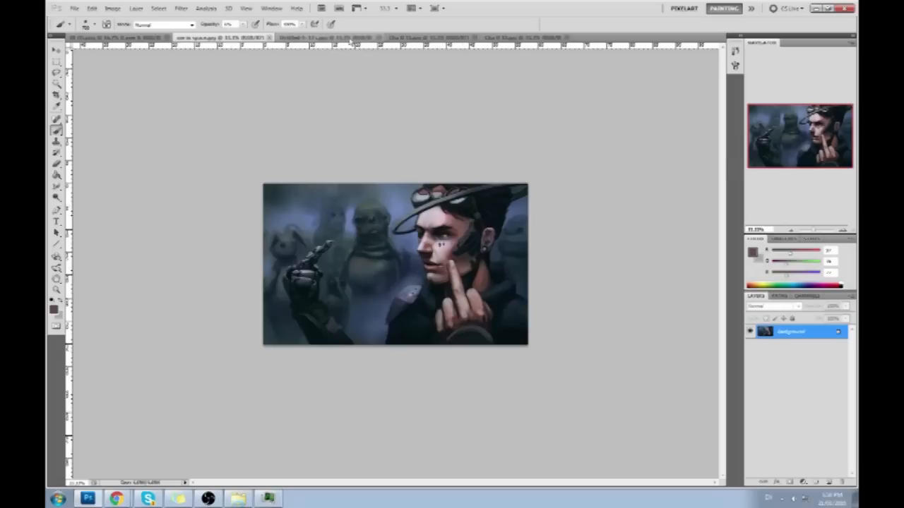
Step: Look through the other open paintings and bring in the grayscale portrait of the girl from the desktop in a maximized window
left_click(344, 37)
left_click(425, 37)
left_click(515, 38)
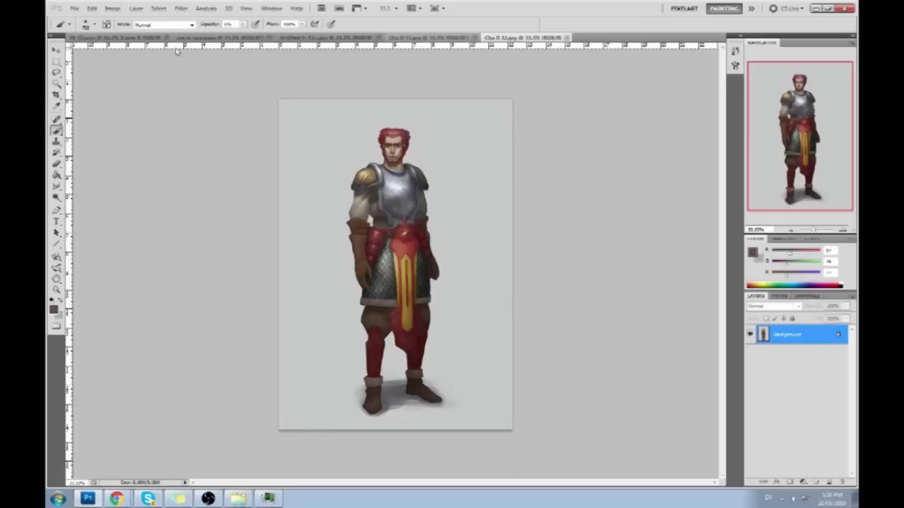
left_click(150, 37)
left_click(202, 37)
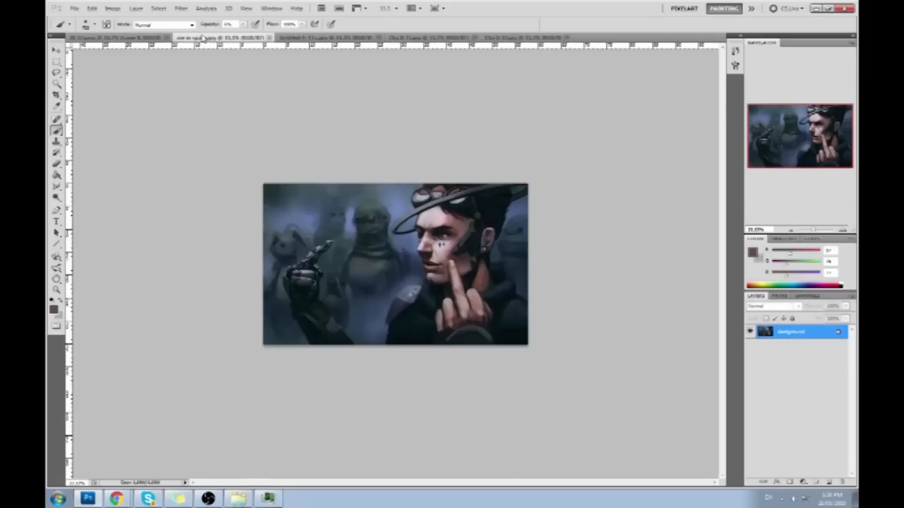
left_click(338, 38)
double_click(464, 12)
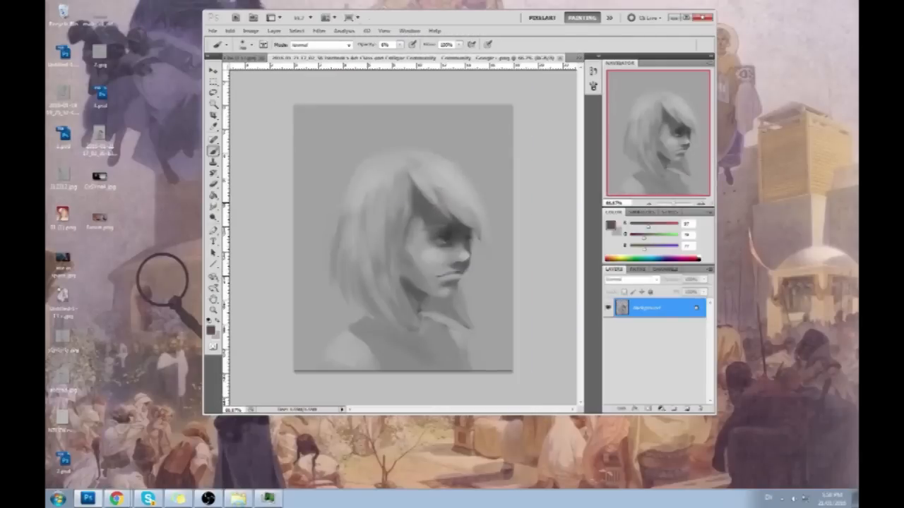
double_click(512, 20)
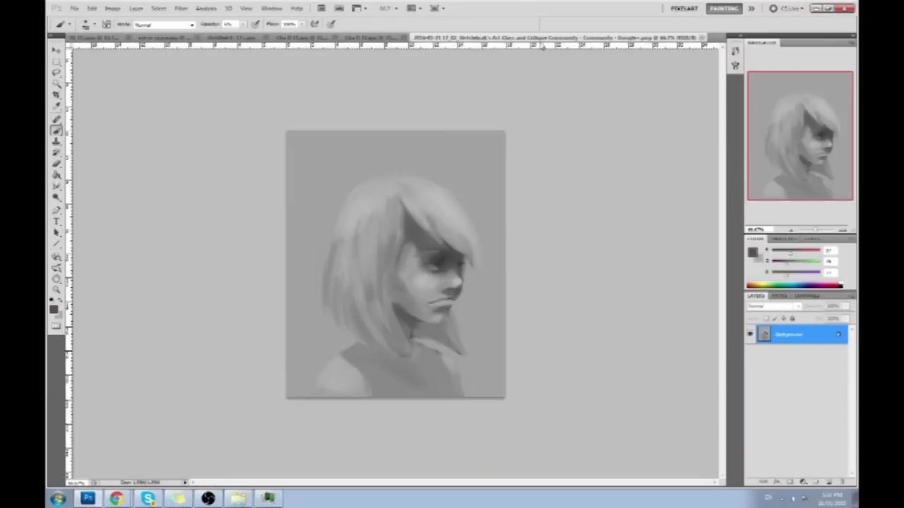
Step: Reorder the open documents so me in space.jpg sits just before the grayscale portrait, and return to the portrait
left_click_drag(229, 39, 288, 41)
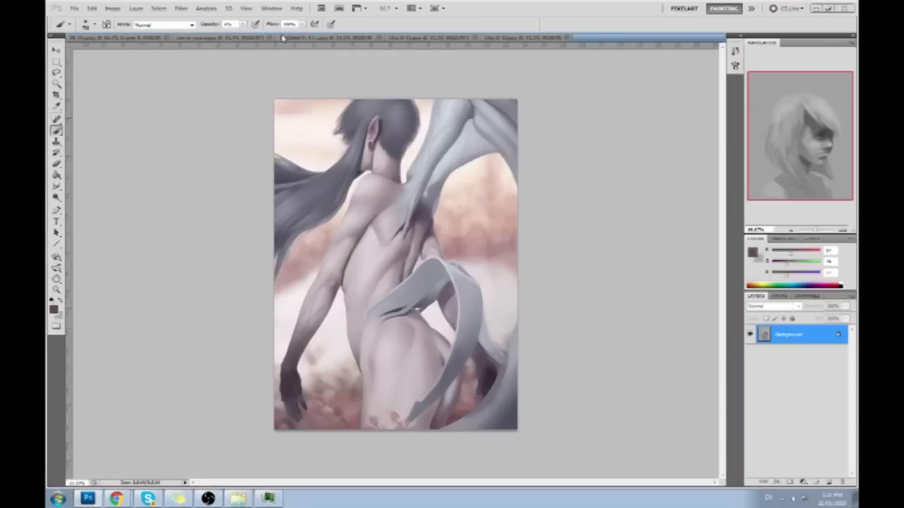
left_click(286, 37)
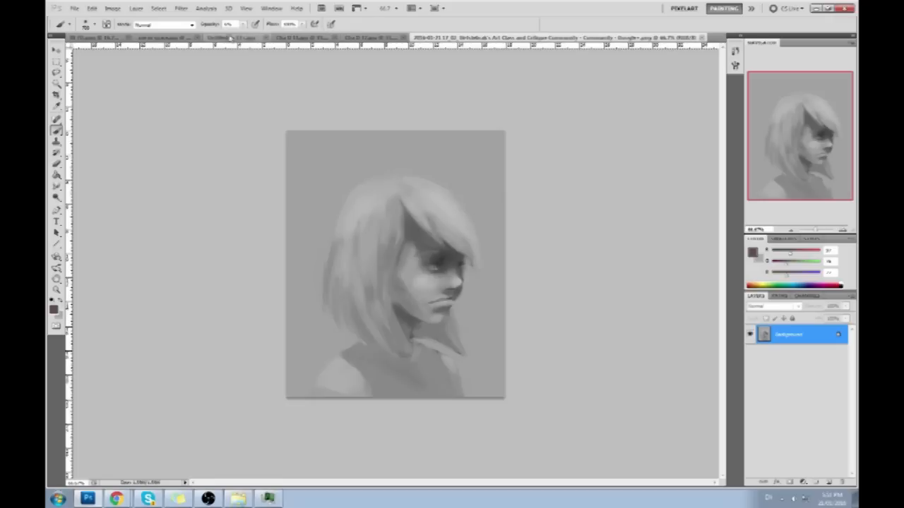
left_click_drag(160, 41, 385, 39)
left_click(385, 39)
left_click(461, 40)
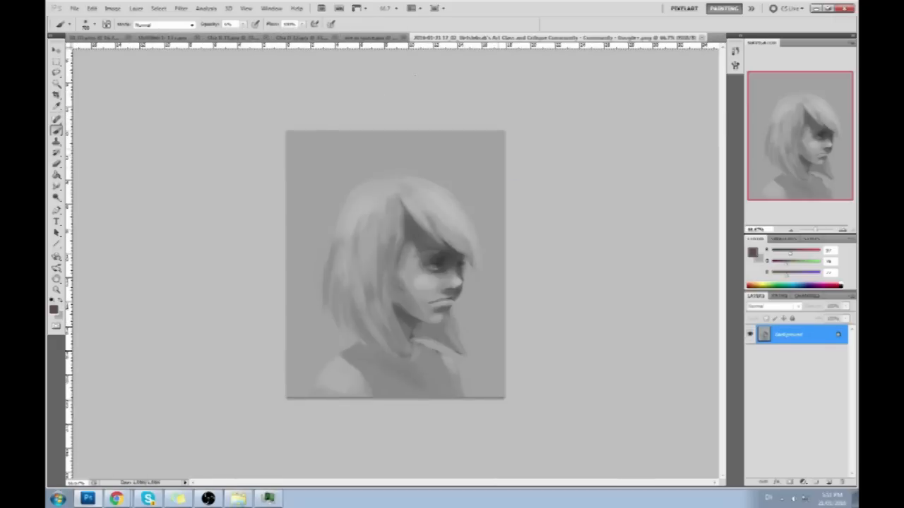
Step: Add a new layer above the grayscale portrait and set the brush to saturated red at 100% opacity
left_click(830, 481)
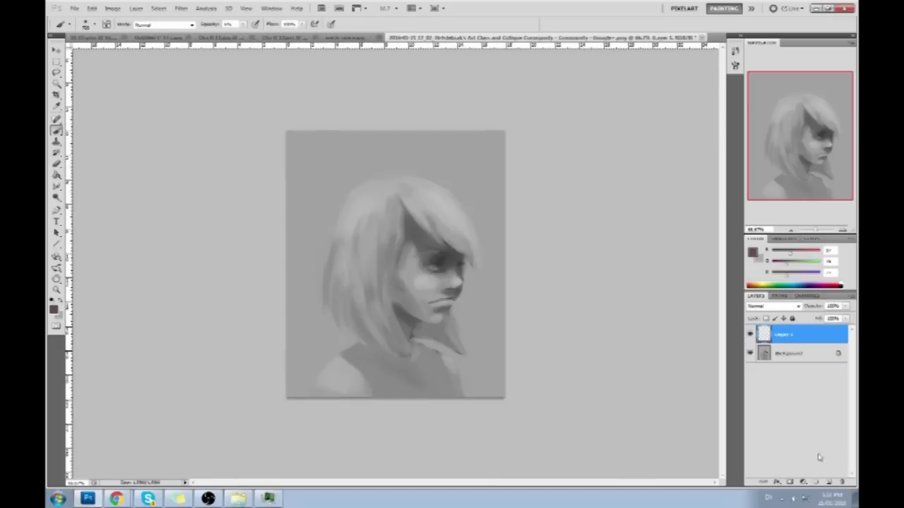
left_click(753, 252)
left_click(812, 221)
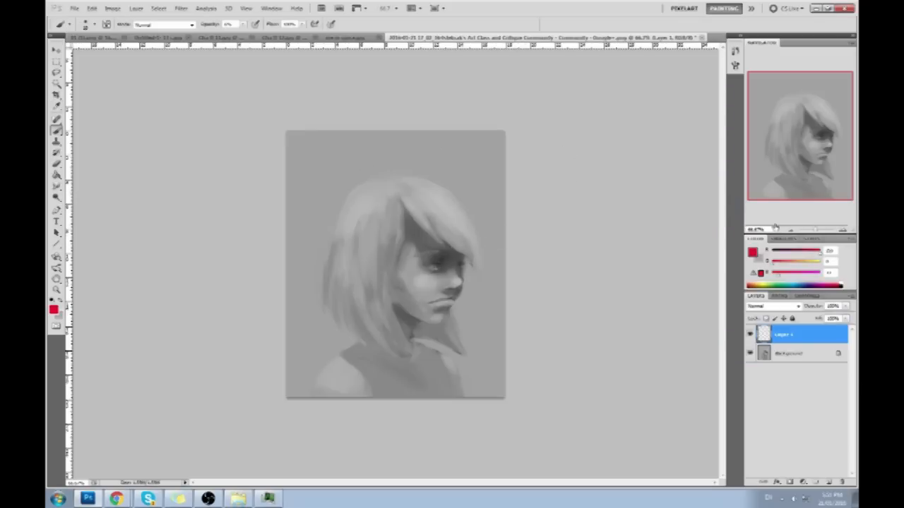
left_click(752, 252)
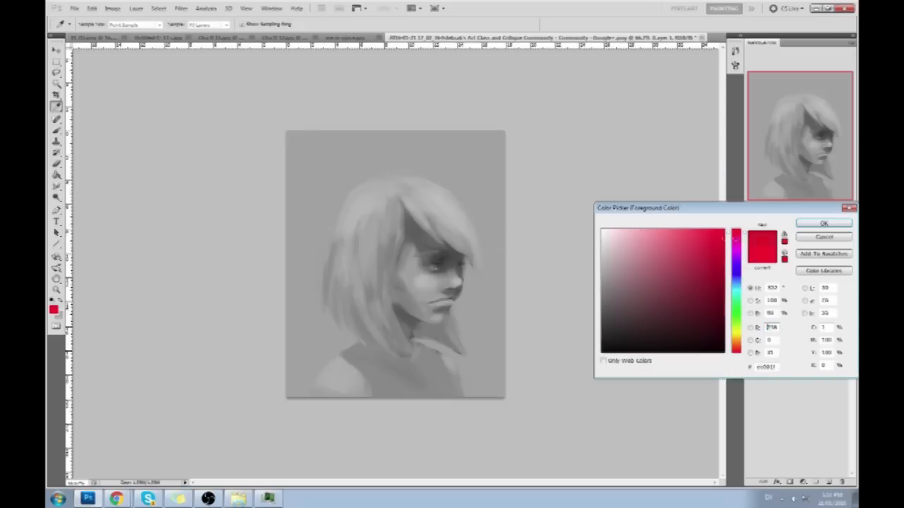
left_click(830, 219)
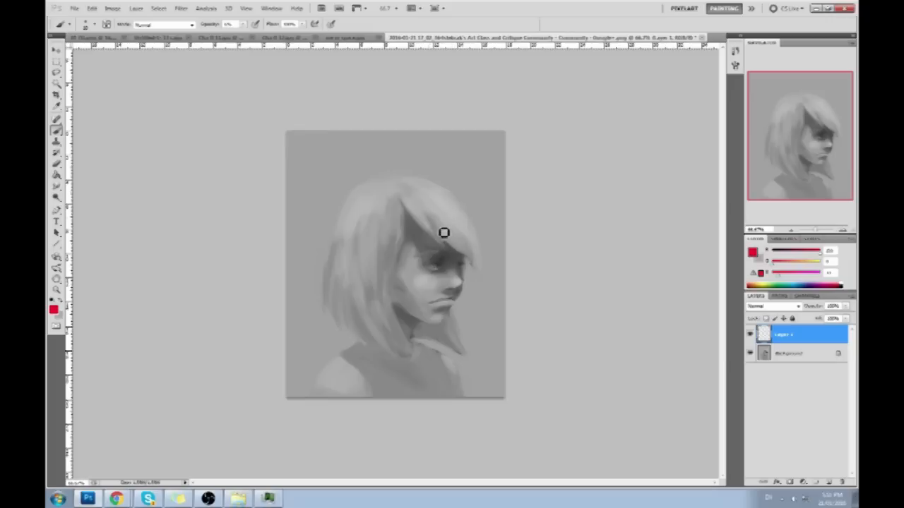
key("0")
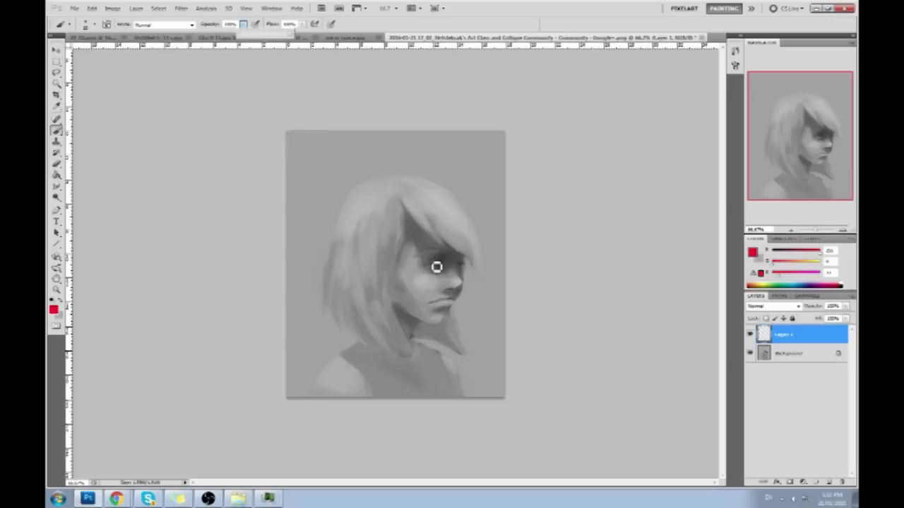
Step: Draw a curved red centre line down the girl's face from the forehead to the chin
mouse_move(428, 217)
left_mouse_down()
mouse_move(438, 331)
mouse_move(423, 341)
left_mouse_up()
key("ctrl+z")
key("ctrl+z")
left_click_drag(438, 218, 427, 335)
key("ctrl+z")
left_click_drag(453, 273, 438, 336)
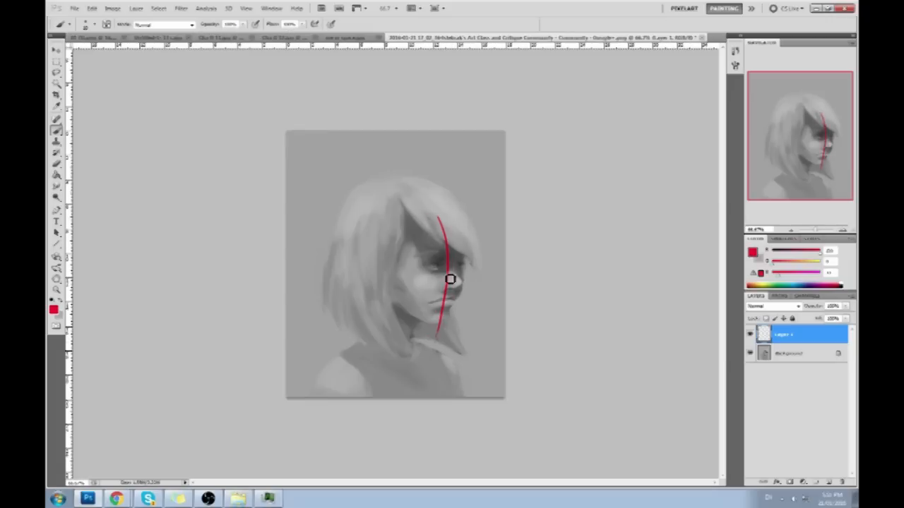
Step: Sketch overlapping red ovals for the cranium and a contour along the far side of the face down to the chin
left_click_drag(440, 327, 478, 266)
key("ctrl+z")
mouse_move(438, 319)
left_mouse_down()
mouse_move(360, 253)
mouse_move(461, 230)
left_mouse_up()
key("ctrl+z")
key("ctrl+z")
mouse_move(452, 262)
left_mouse_down()
mouse_move(367, 261)
mouse_move(470, 205)
mouse_move(474, 278)
mouse_move(443, 320)
left_mouse_up()
key("ctrl+z")
left_click_drag(462, 220, 437, 328)
key("ctrl+z")
left_click_drag(472, 227, 437, 333)
Step: Draw the curved jawline back from the chin, reinforce its rear corner, and extend the face's centre line up to the crown
mouse_move(357, 273)
left_mouse_down()
mouse_move(415, 315)
mouse_move(449, 319)
left_mouse_up()
key("ctrl+z")
mouse_move(360, 287)
left_mouse_down()
mouse_move(391, 309)
mouse_move(451, 326)
left_mouse_up()
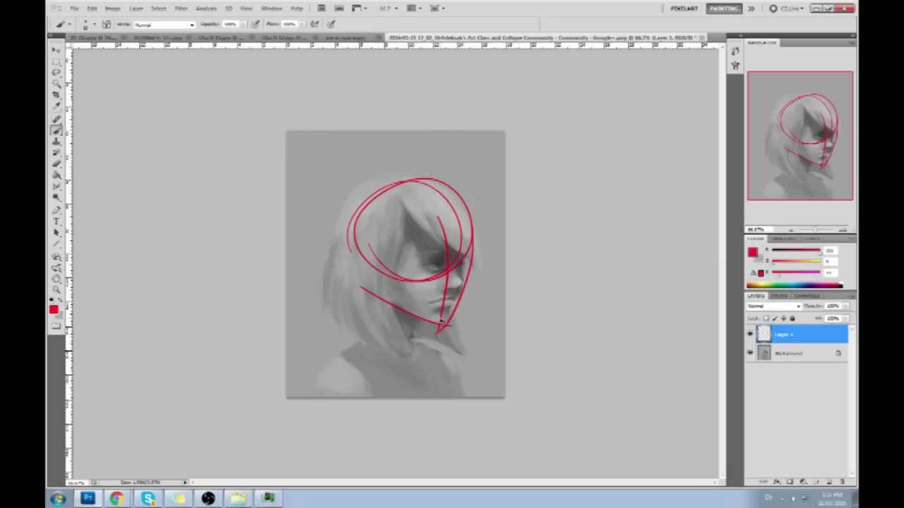
key("ctrl+z")
key("ctrl+z")
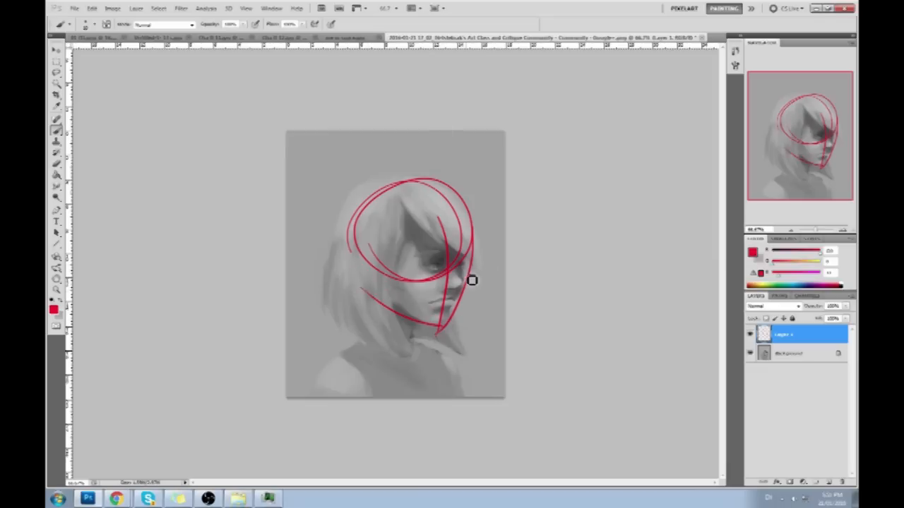
left_click_drag(424, 182, 450, 237)
mouse_move(429, 328)
left_mouse_down()
mouse_move(369, 300)
mouse_move(380, 311)
left_mouse_up()
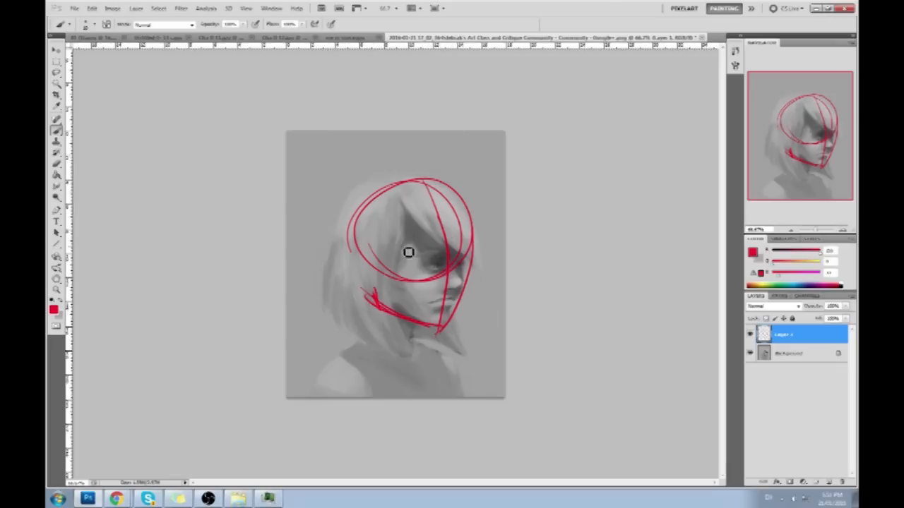
Step: Sketch both eyes, the nose and the mouth in red, aligned to the centre line of the head construction
mouse_move(445, 268)
left_mouse_down()
mouse_move(409, 272)
mouse_move(468, 262)
mouse_move(471, 275)
left_mouse_up()
key("ctrl+z")
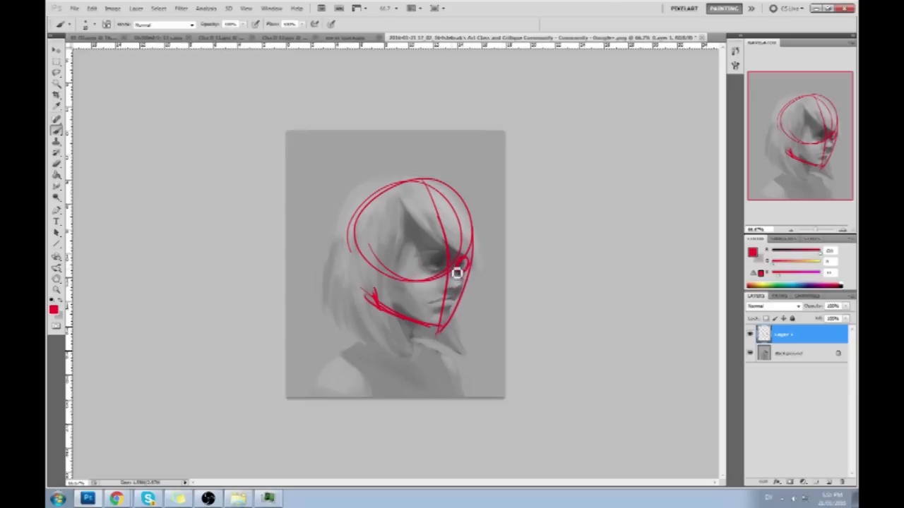
left_click_drag(450, 280, 449, 290)
mouse_move(434, 266)
left_mouse_down()
mouse_move(445, 270)
mouse_move(435, 279)
mouse_move(453, 306)
left_mouse_up()
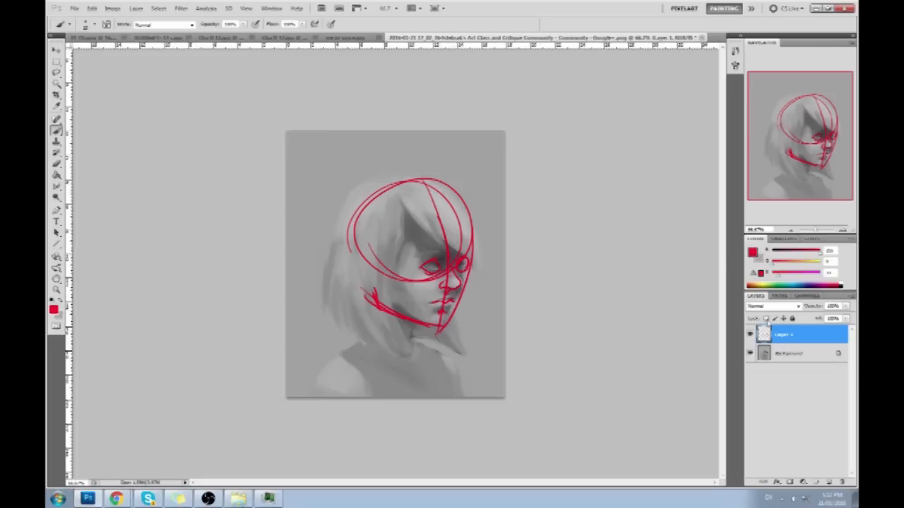
Step: Toggle the red construction-line layer to compare it with the portrait underneath, and leave it hidden
left_click(750, 335)
left_click(750, 334)
left_click(750, 335)
left_click(752, 336)
left_click(754, 336)
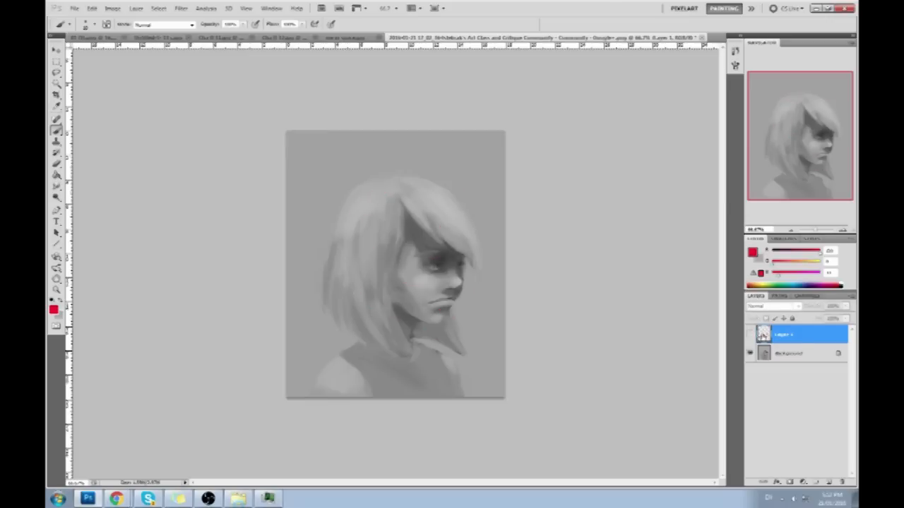
Step: Convert the locked Background of the portrait into a regular layer named Layer 0
left_click(803, 356)
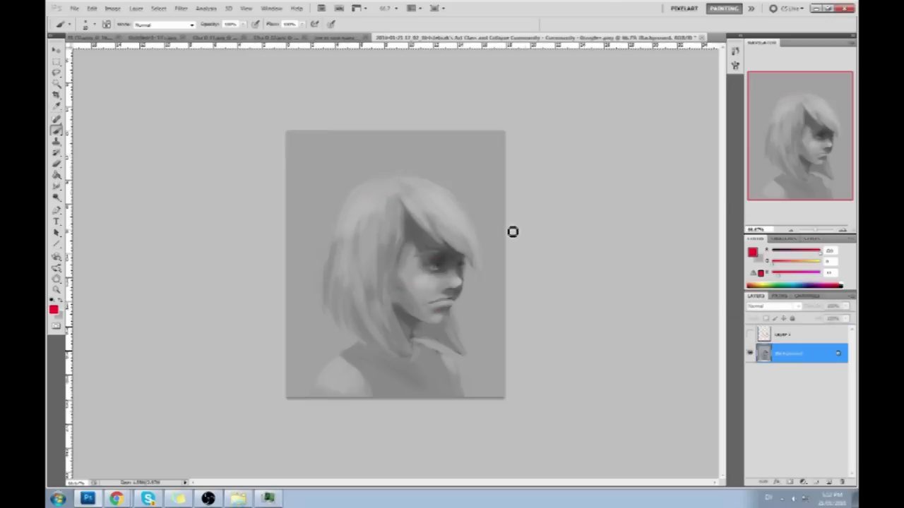
double_click(815, 362)
left_click(529, 161)
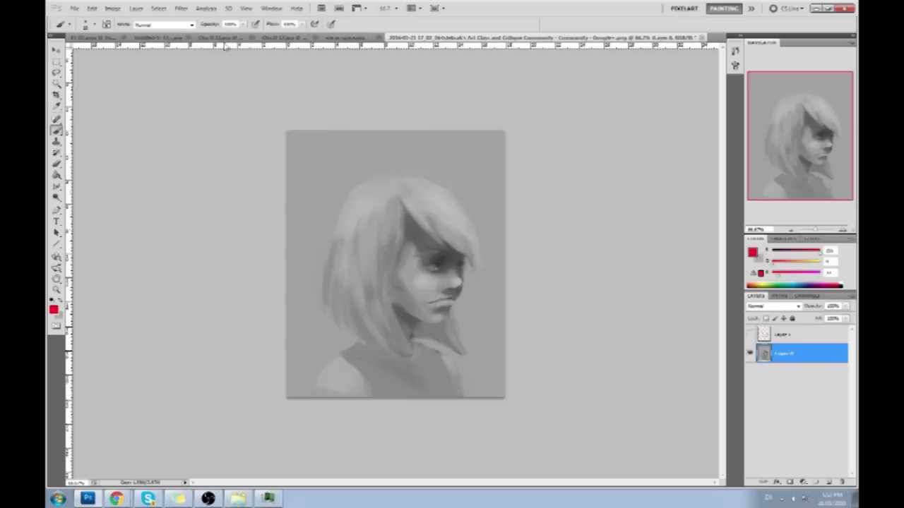
Step: Start the Liquify filter on the portrait and push the near eye and the nose inward with a greatly enlarged brush
left_click(182, 9)
left_click(212, 57)
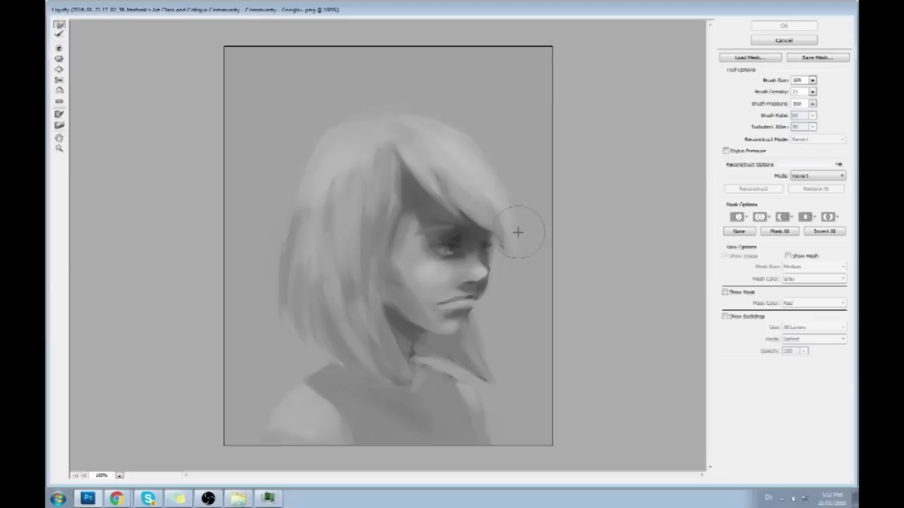
left_click(812, 79)
mouse_move(453, 257)
left_mouse_down()
mouse_move(439, 250)
mouse_move(450, 246)
left_mouse_up()
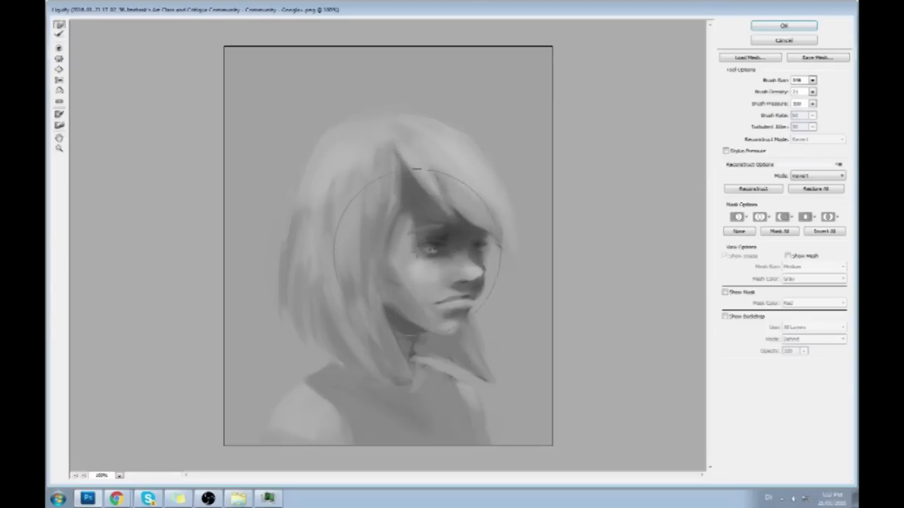
left_click_drag(485, 276, 474, 278)
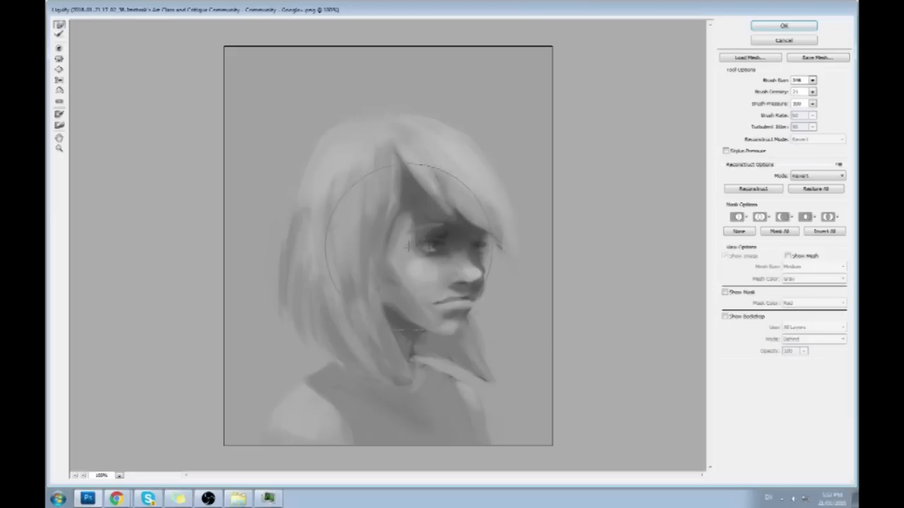
Step: Reduce the Liquify brush size and nudge the area beside the near eye upward
left_click(812, 80)
left_click_drag(777, 92, 771, 92)
left_click(401, 234)
left_click_drag(402, 235, 406, 220)
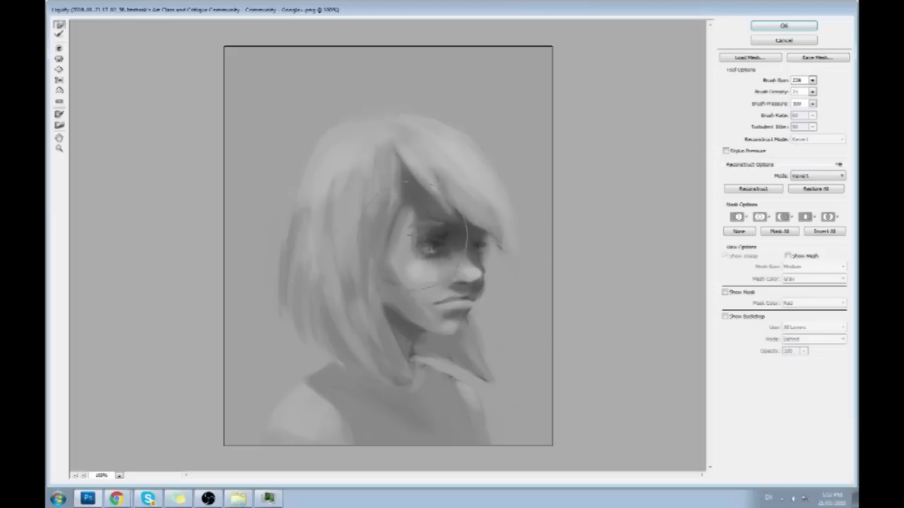
Step: Refine the eyes, nose and facial contour with a much smaller Liquify brush and apply the filter
left_click(812, 81)
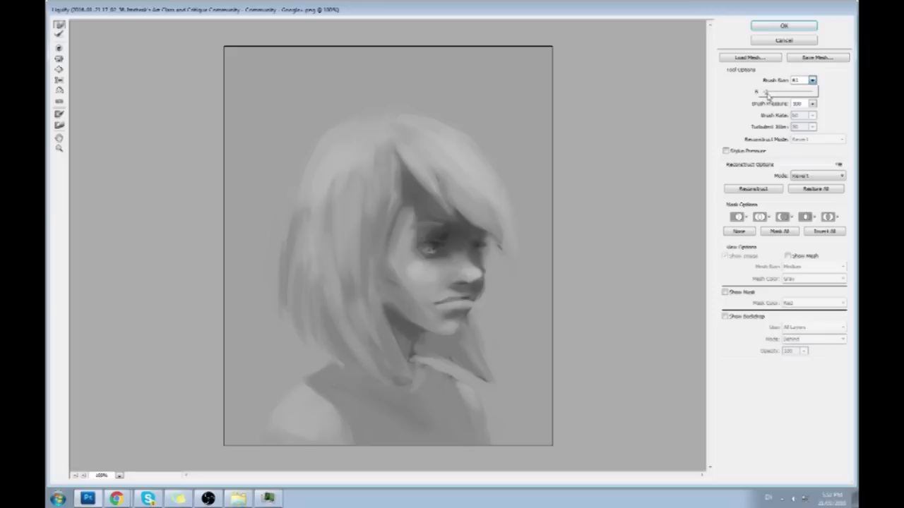
left_click(435, 240)
key("bracketright")
key("bracketright")
key("bracketright")
key("bracketright")
key("bracketright")
key("bracketright")
key("bracketright")
key("bracketright")
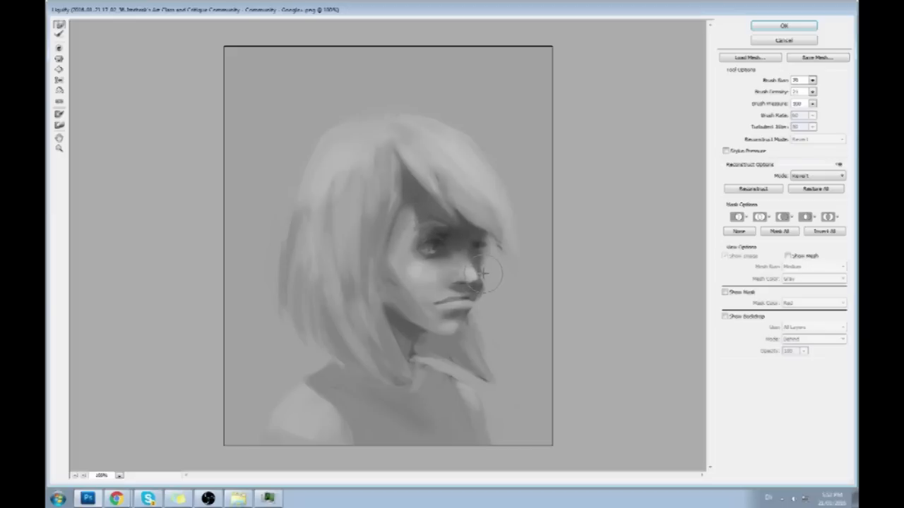
left_click_drag(475, 262, 484, 274)
left_click_drag(427, 253, 415, 251)
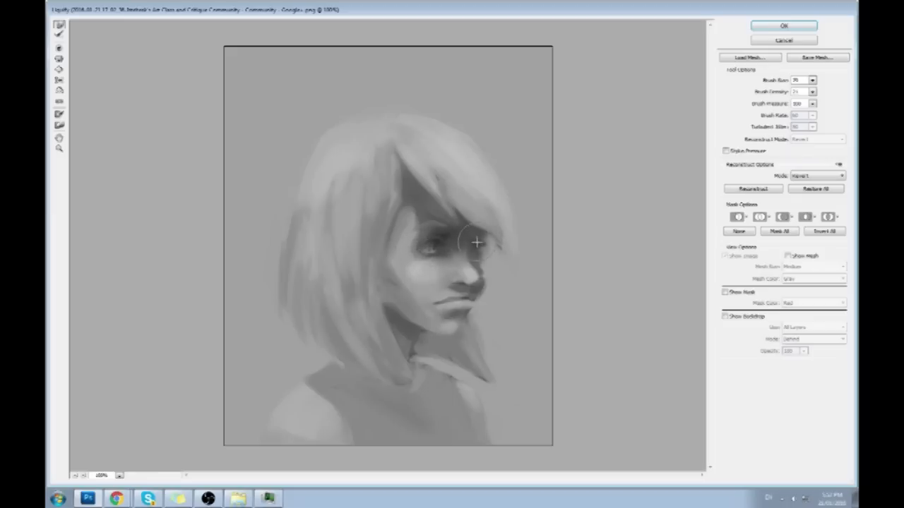
left_click_drag(481, 258, 487, 270)
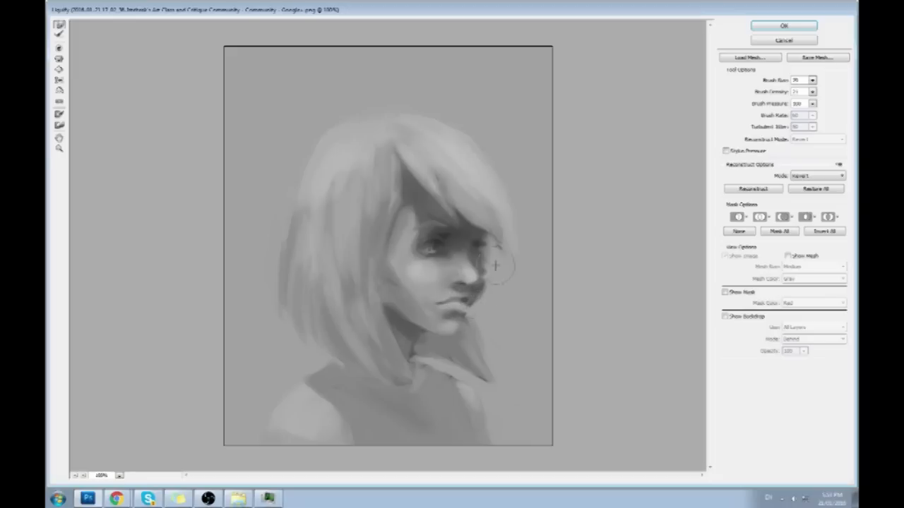
left_click_drag(434, 251, 442, 243)
left_click(784, 26)
Step: Copy the lassoed face onto its own layer and shift it slightly up and to the left
key("l")
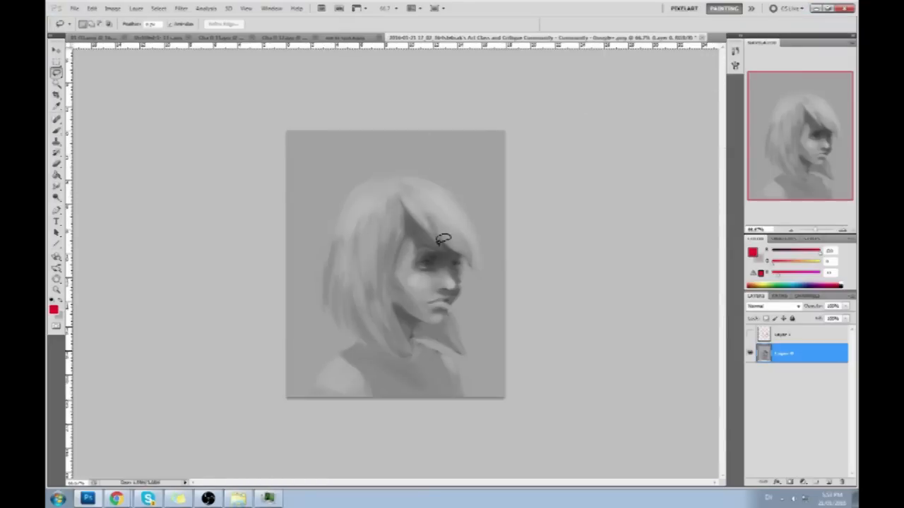
left_click_drag(473, 295, 468, 250)
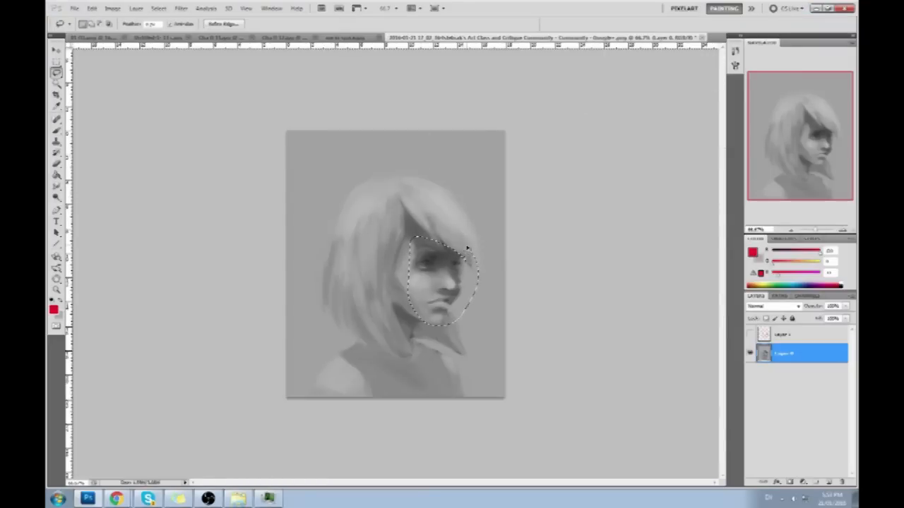
key("ctrl+j")
key("v")
left_click_drag(408, 236, 403, 228)
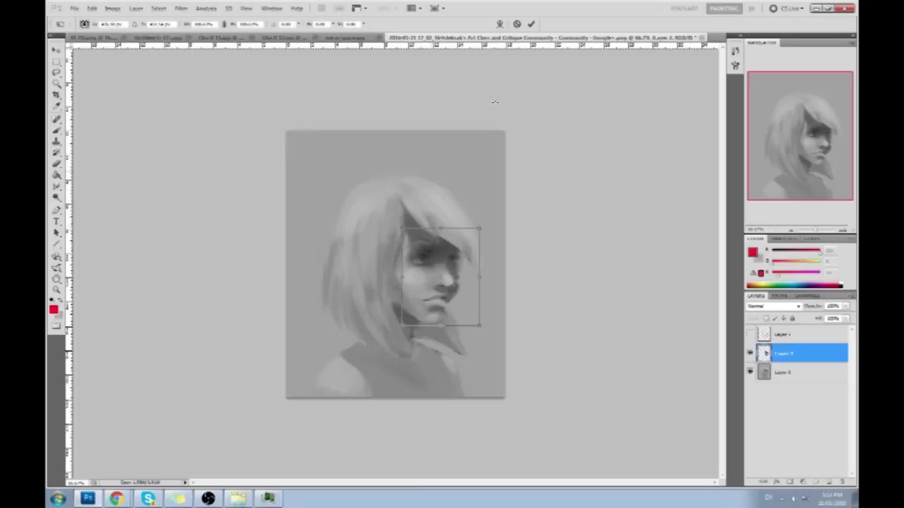
left_click(530, 25)
Step: Erase the hard edges of the shifted face copy and merge it down into the portrait layer
key("b")
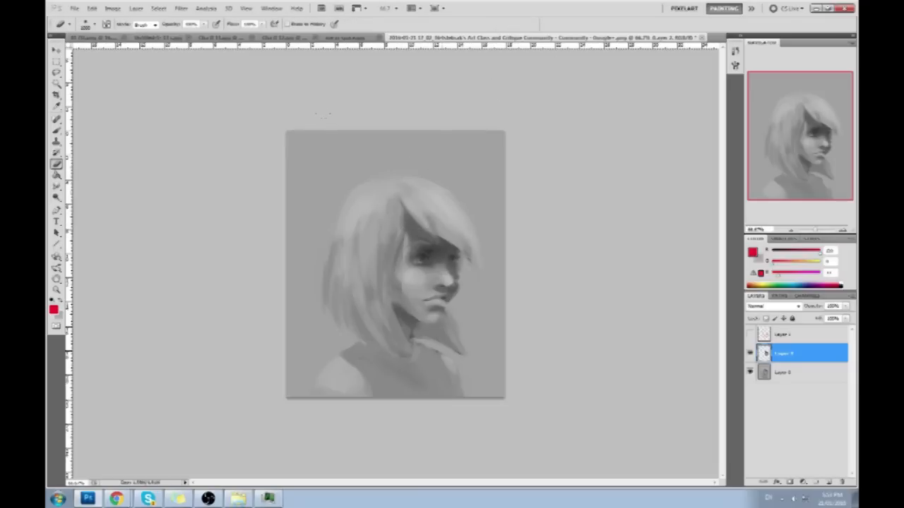
left_click_drag(434, 238, 462, 247)
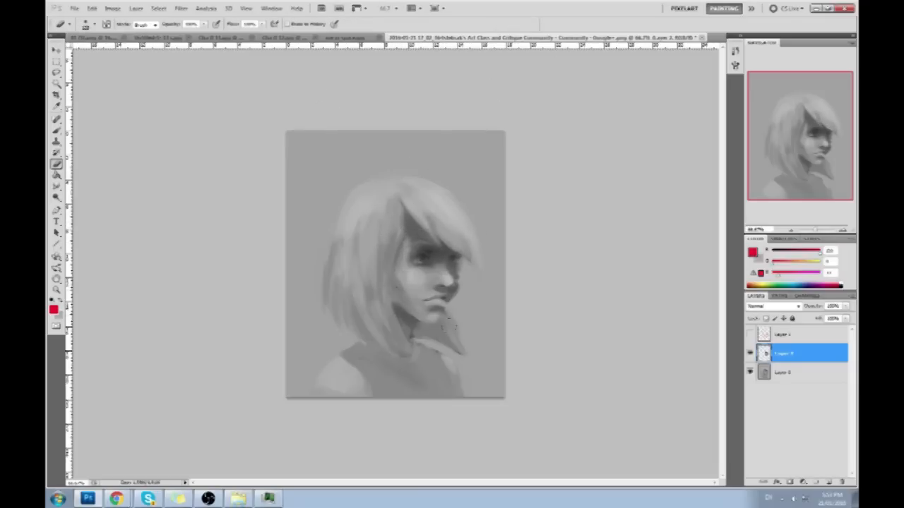
right_click(803, 352)
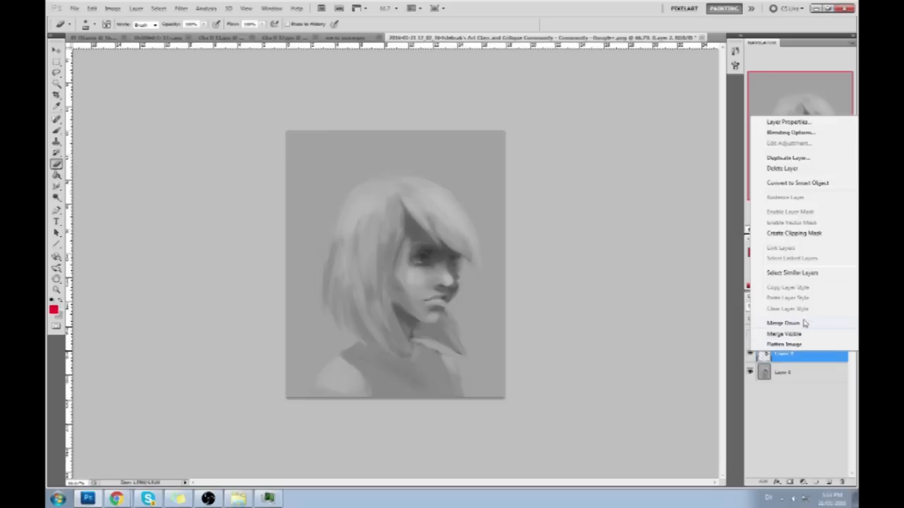
left_click(805, 324)
Step: Paint over the far cheek, mouth, jaw and near eye with the Brush, using grey tones sampled from the portrait
key("b")
left_click(460, 292, "alt")
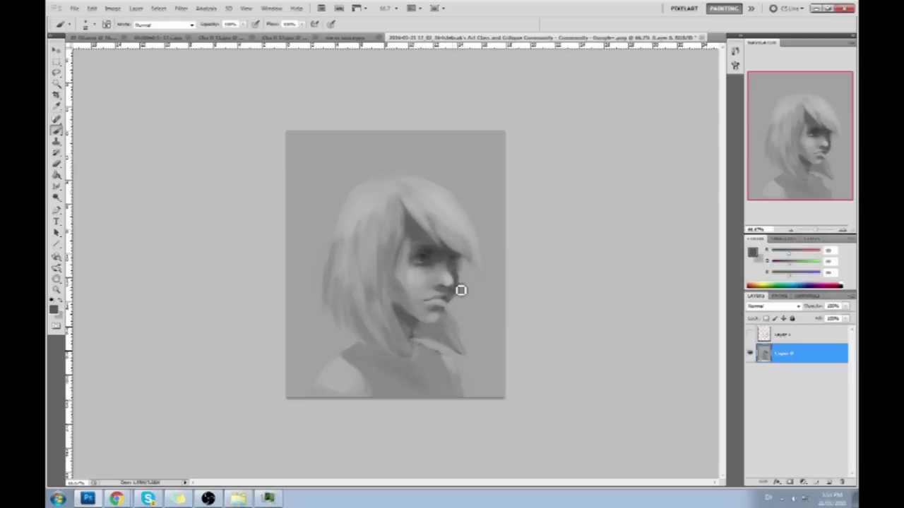
left_click(446, 300, "alt")
left_click(422, 319, "alt")
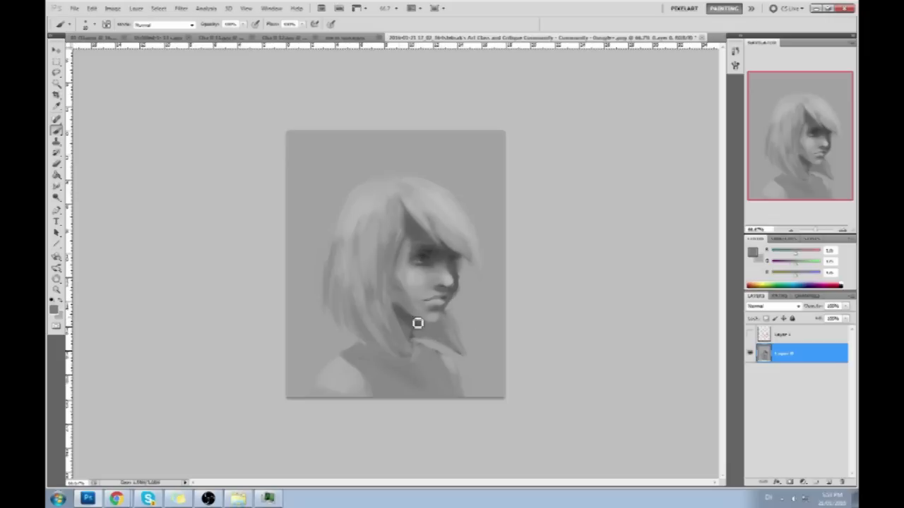
left_click(426, 255, "alt")
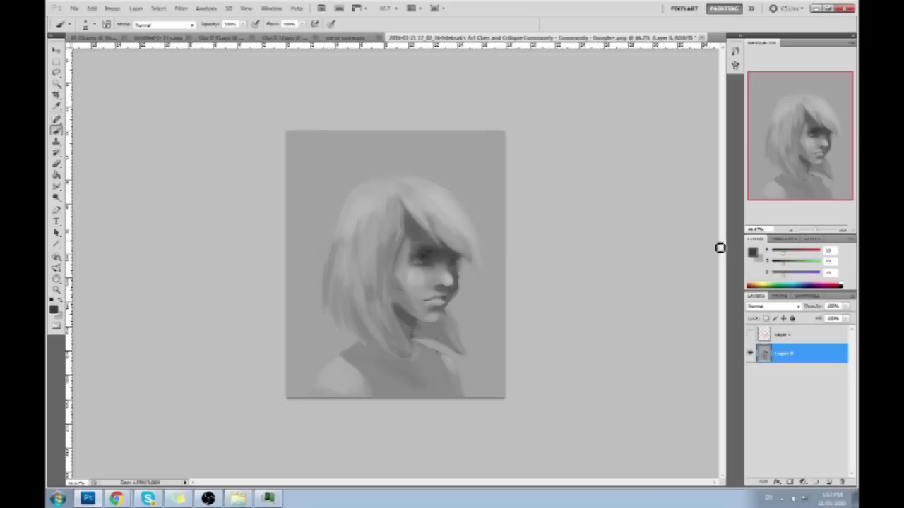
Step: Copy the whole retouched portrait and paste it as a new layer above the original restored from the History's opening snapshot
key("ctrl+a")
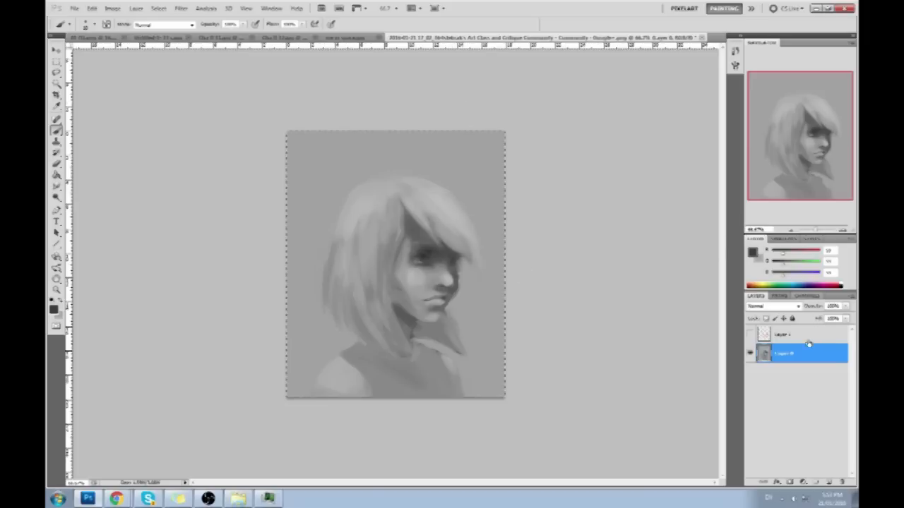
left_click(735, 65)
left_click(749, 334)
left_click(749, 334)
left_click(749, 335)
left_click(750, 334)
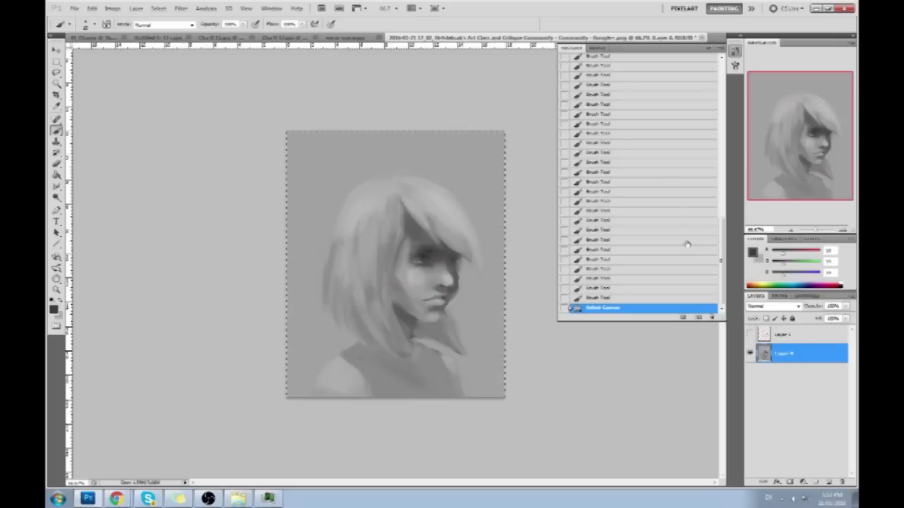
scroll(706, 262, "up", 10)
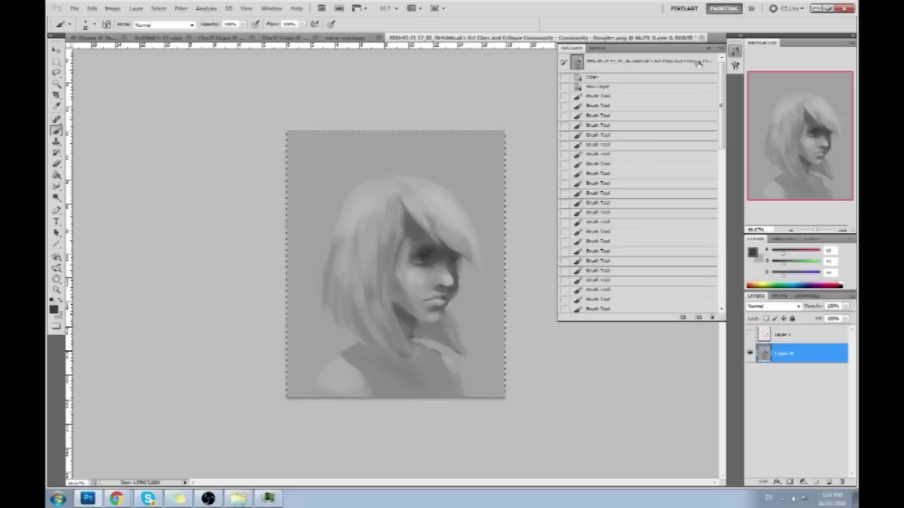
left_click(690, 67)
key("ctrl+shift+v")
left_click(709, 49)
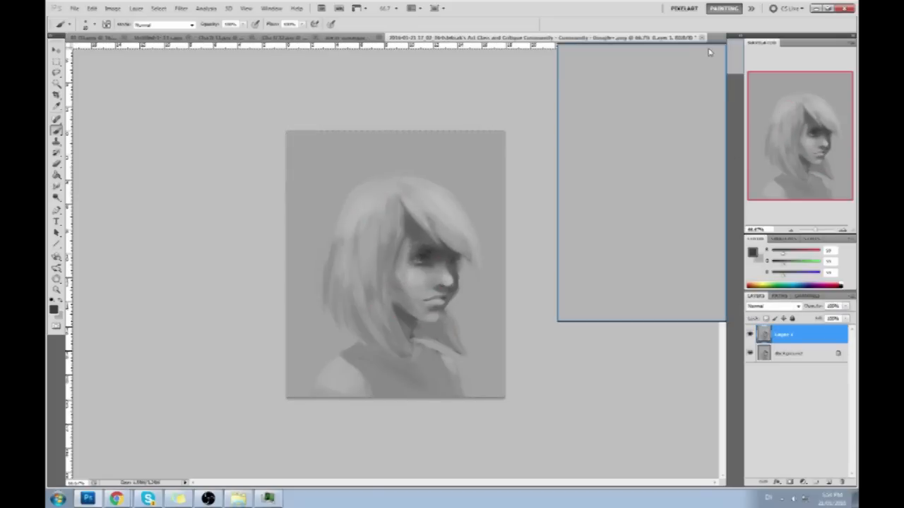
Step: Compare the original and retouched portraits by repeatedly hiding and showing the retouched layer
left_click(749, 335)
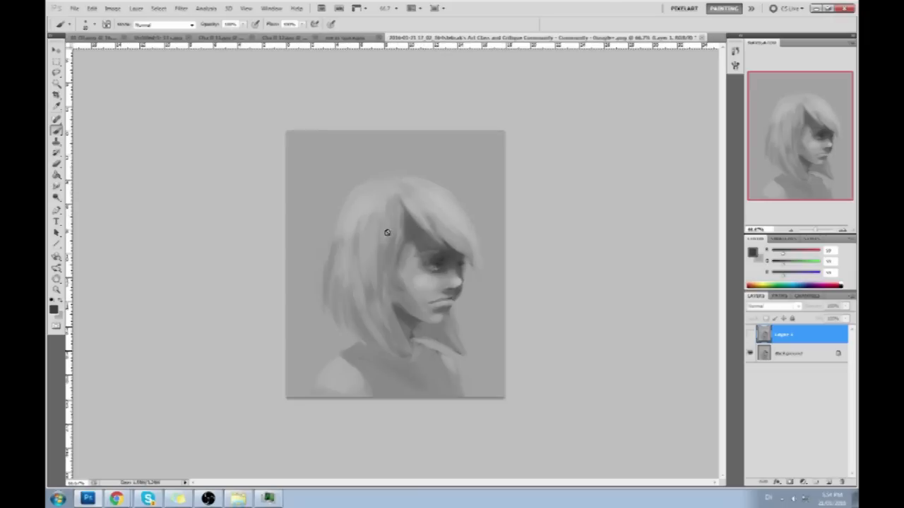
left_click(749, 336)
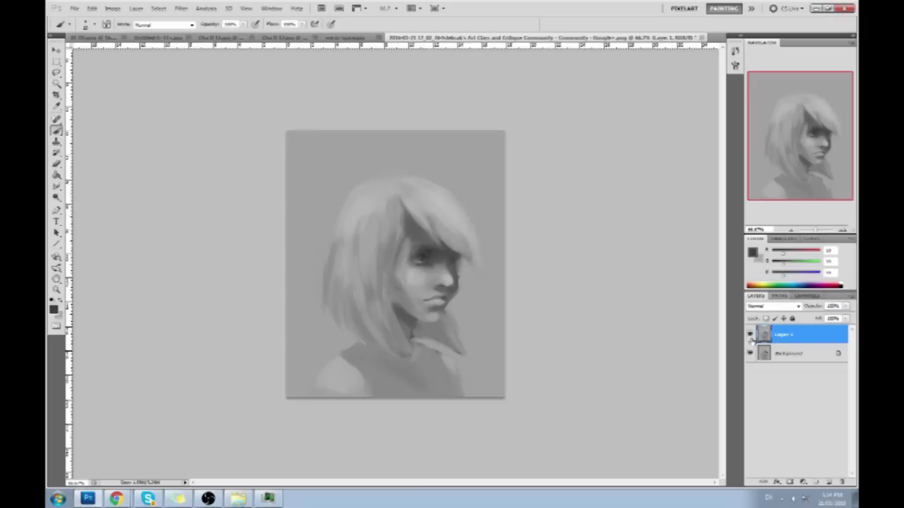
left_click(749, 336)
left_click(749, 336)
left_click(749, 337)
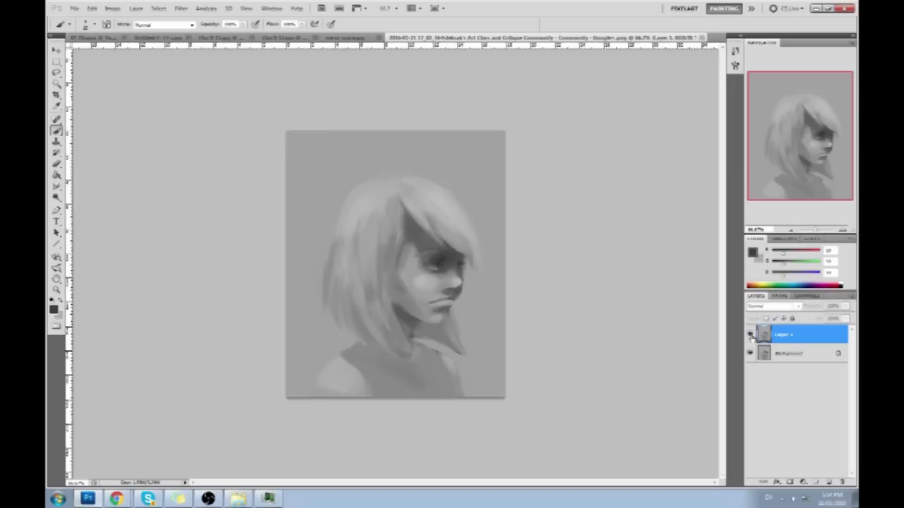
left_click(750, 337)
left_click(750, 337)
left_click(750, 337)
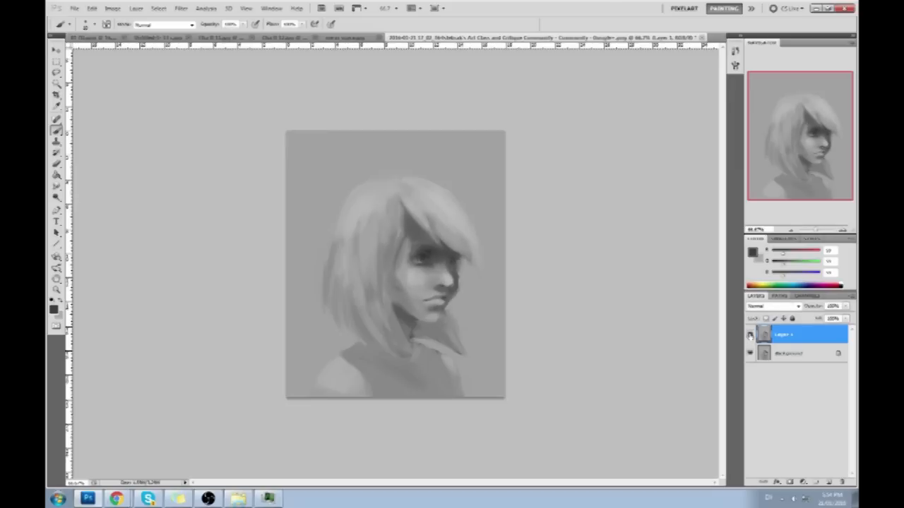
left_click(750, 337)
left_click(750, 337)
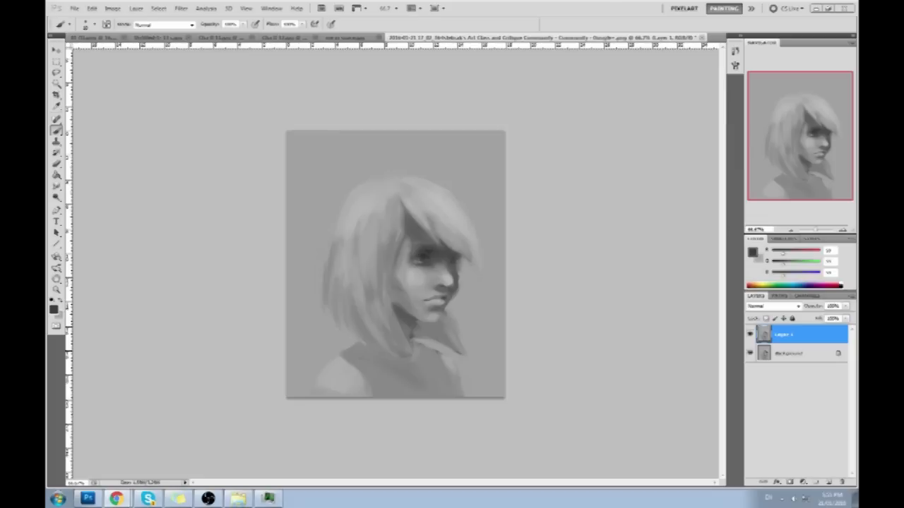
left_click(750, 335)
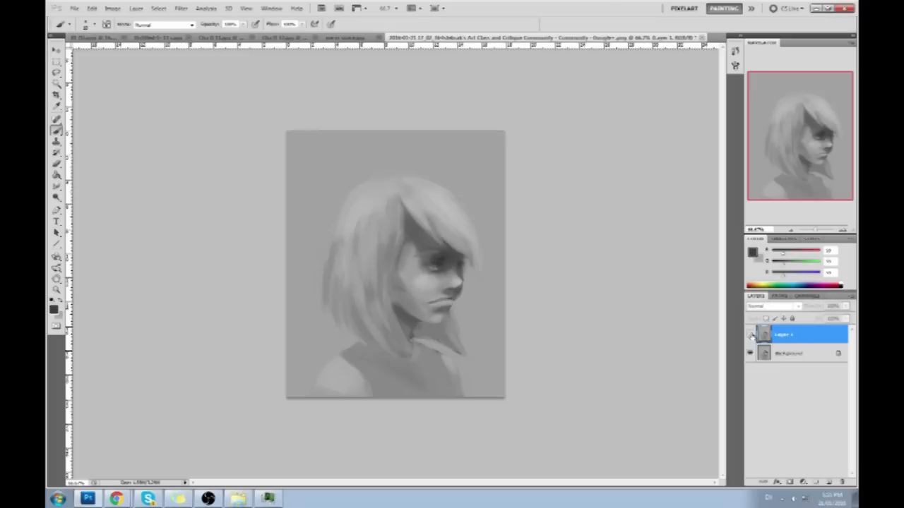
left_click(750, 335)
Step: Flatten the portrait image and close its document
right_click(808, 339)
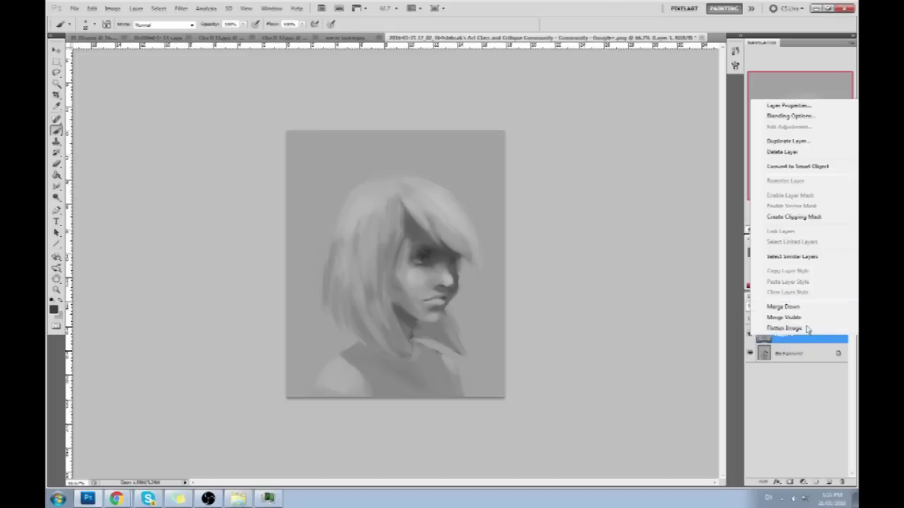
left_click(805, 333)
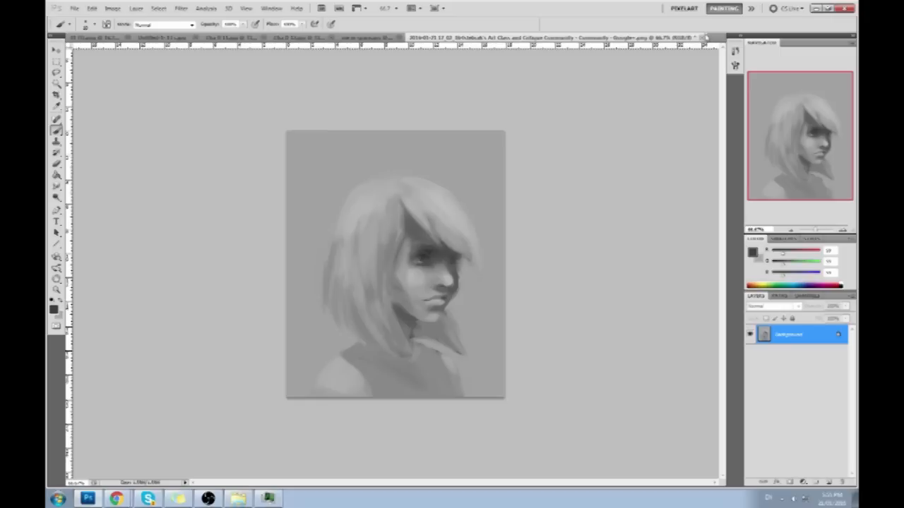
left_click(703, 38)
left_click(417, 194)
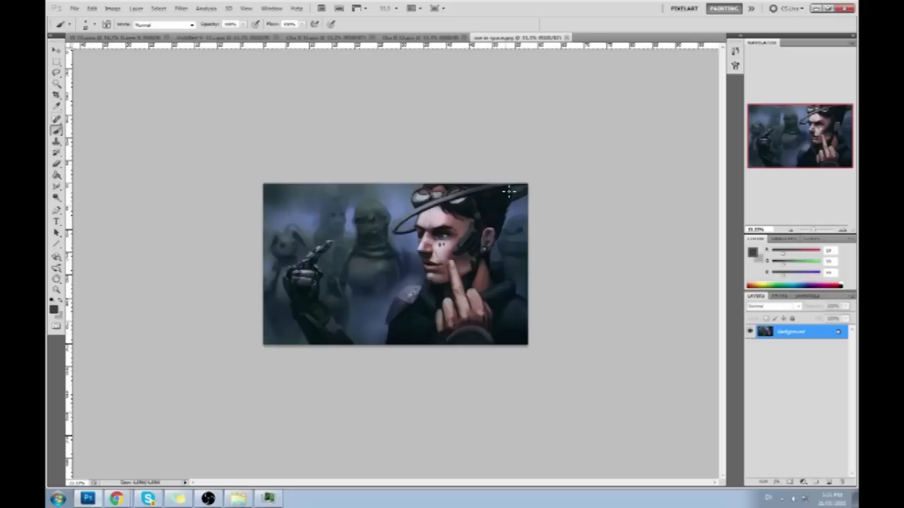
Step: Reshape the far side of the face beside the eye and nose with Liquify, using a brush size of 106
key("z")
mouse_move(352, 197)
left_mouse_down()
mouse_move(455, 201)
mouse_move(468, 300)
left_mouse_up()
left_click_drag(485, 222, 427, 269)
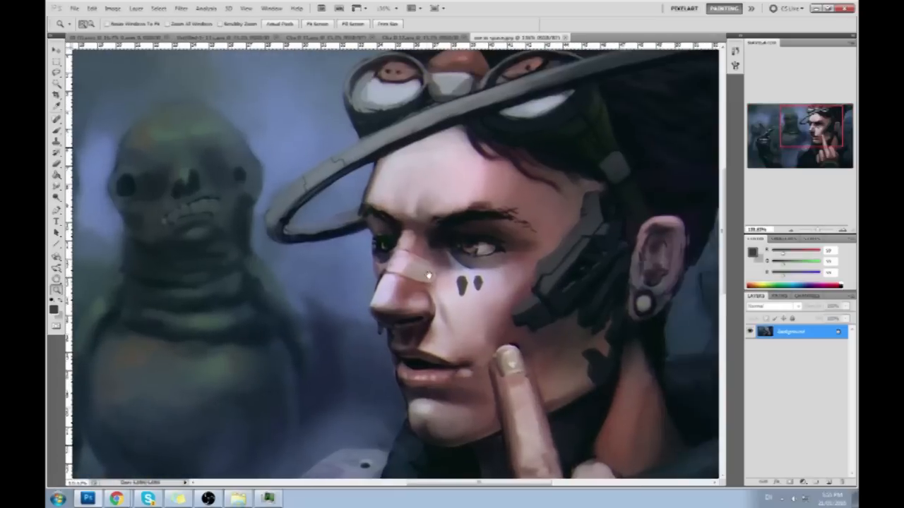
left_click(182, 8)
left_click(205, 67)
left_click(811, 80)
left_click(771, 92)
mouse_move(447, 177)
left_mouse_down()
mouse_move(457, 167)
mouse_move(454, 176)
left_mouse_up()
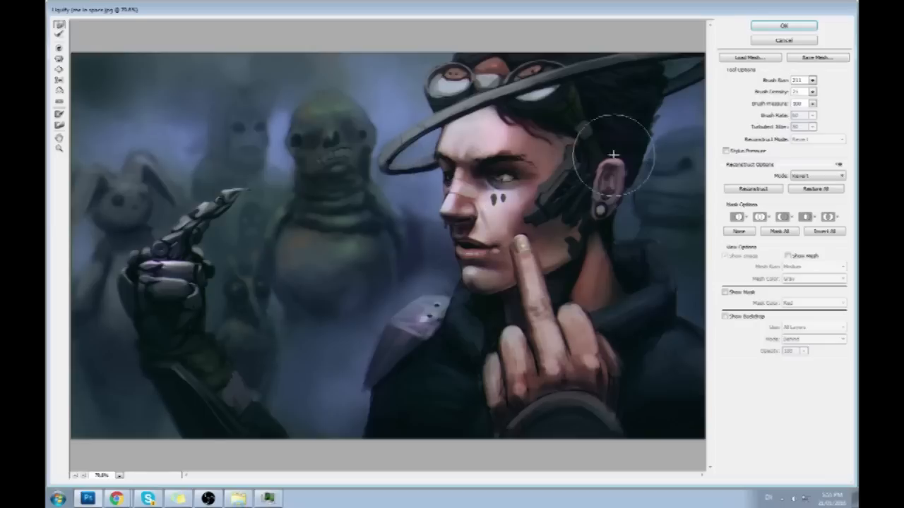
left_click(812, 80)
left_click_drag(765, 100, 761, 100)
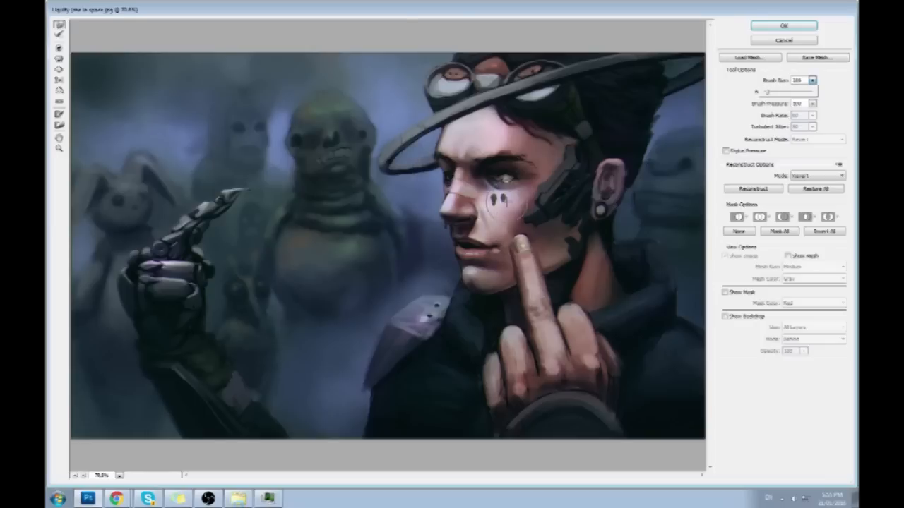
left_click(418, 201)
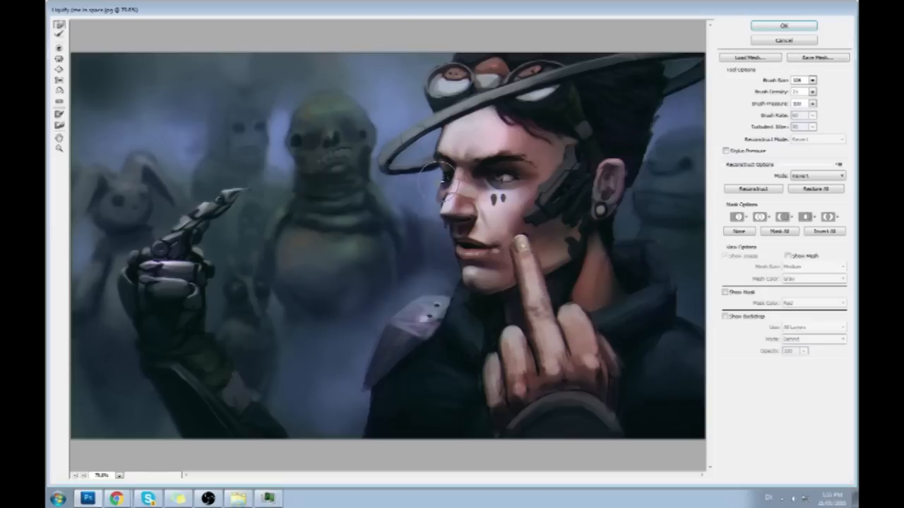
left_click(784, 25)
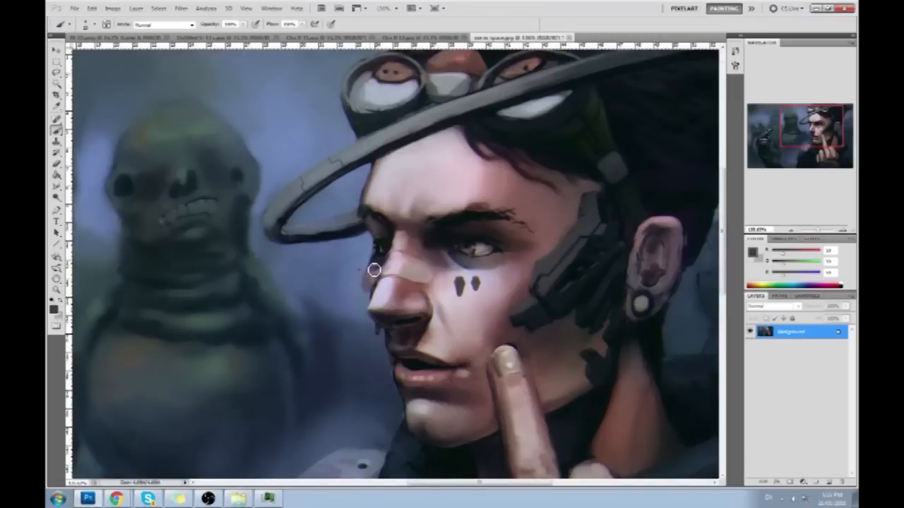
Step: Paint over the far cheek and far eye socket with tones sampled from the face and background
left_click(364, 273, "alt")
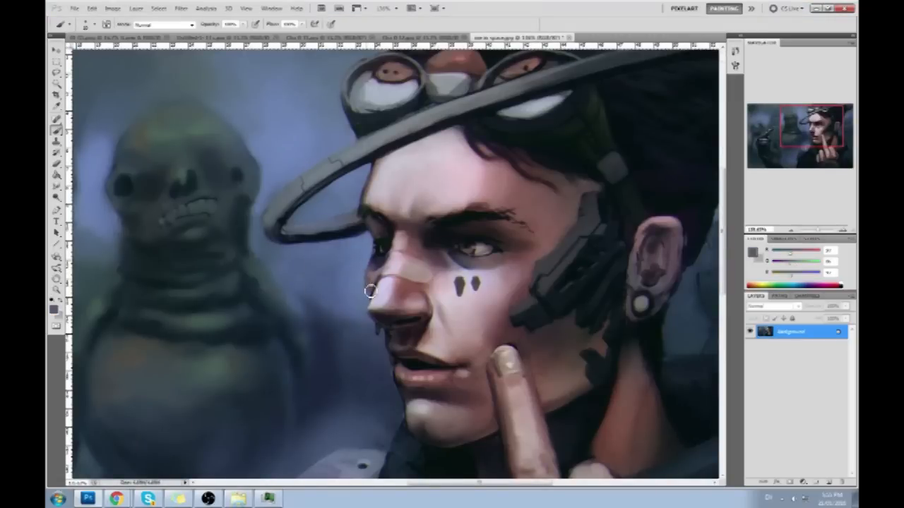
left_click(469, 296, "alt")
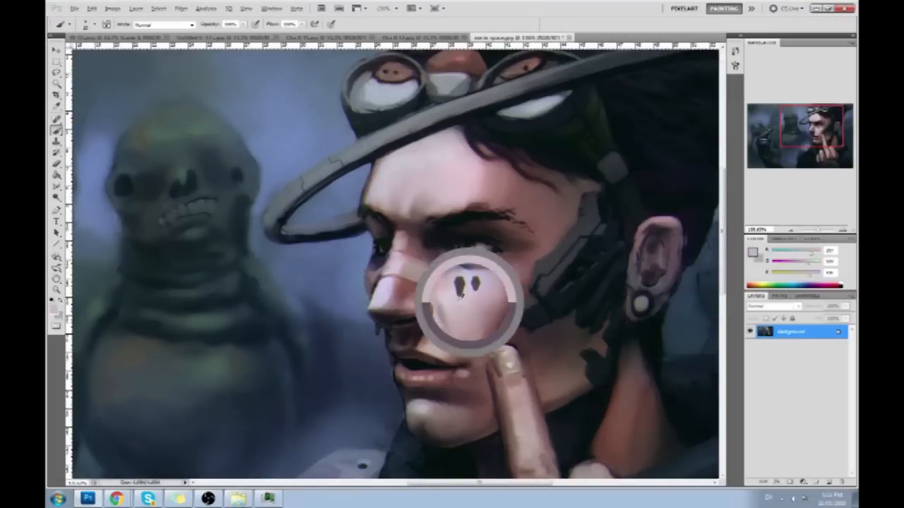
left_click(373, 278, "alt")
left_click(387, 244, "alt")
left_click(383, 238, "alt")
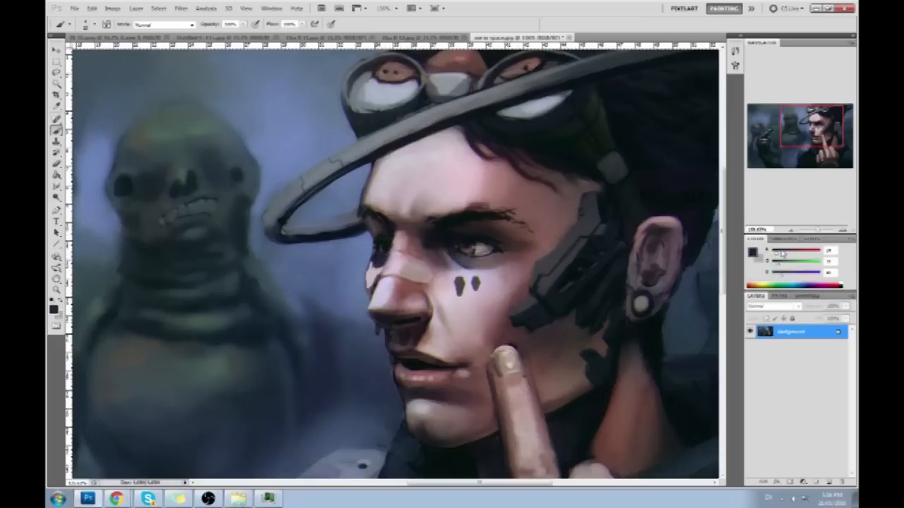
Step: Set the foreground colour to bright red and circle both of the man's eyes
left_click(819, 250)
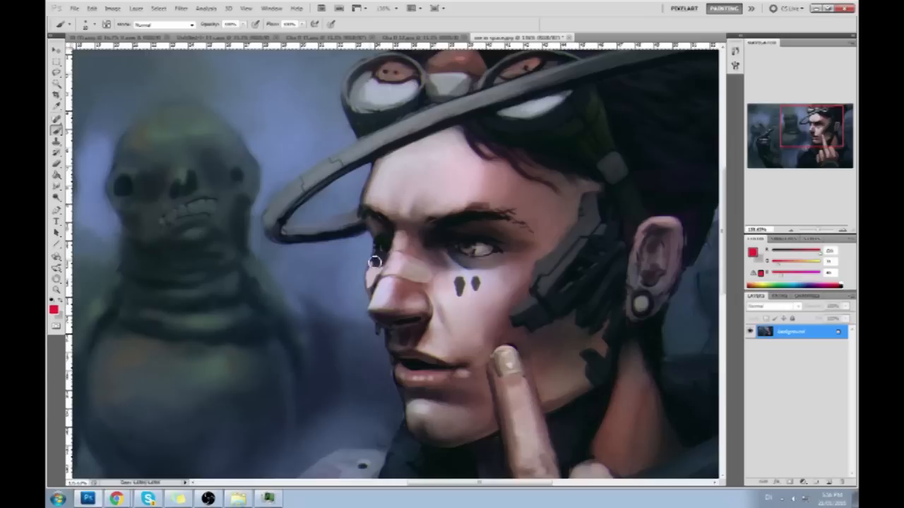
mouse_move(383, 248)
left_mouse_down()
mouse_move(377, 252)
mouse_move(382, 242)
left_mouse_up()
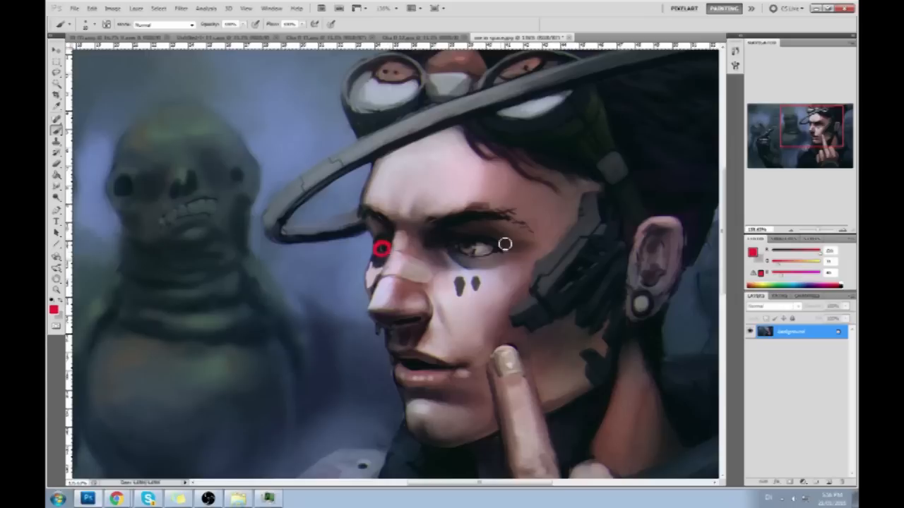
mouse_move(484, 258)
left_mouse_down()
mouse_move(454, 257)
mouse_move(487, 260)
left_mouse_up()
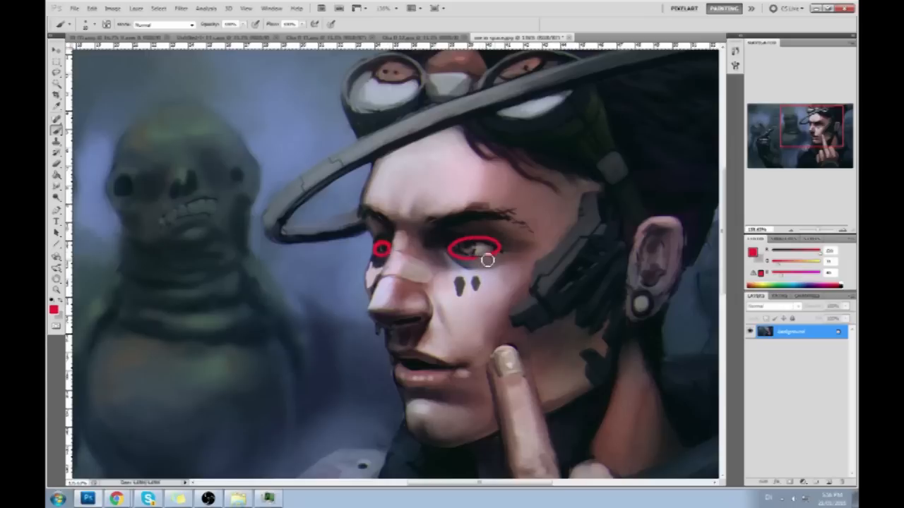
Step: Draw a red guideline from the far eye through the near eye to the temple
left_click_drag(374, 246, 571, 226)
key("ctrl+z")
left_click_drag(379, 245, 588, 236)
key("ctrl+z")
left_click_drag(382, 245, 576, 233)
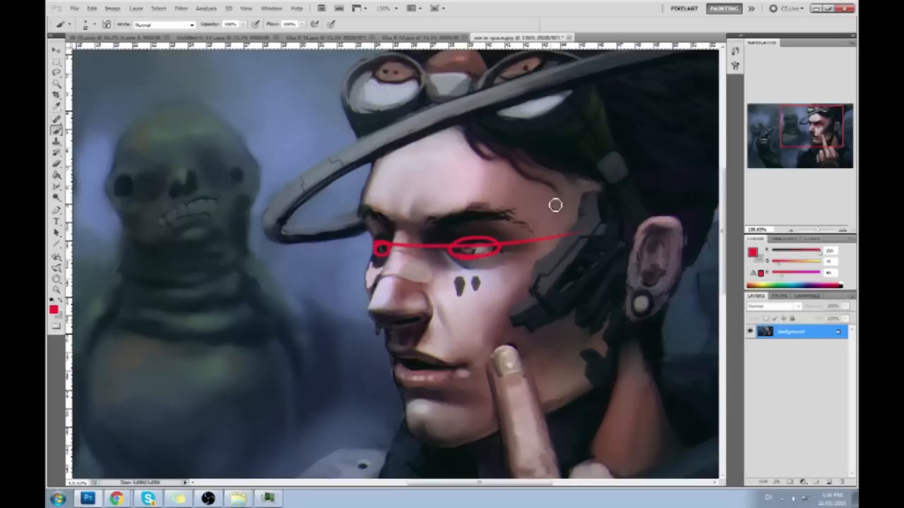
Step: Draw red guidelines down the face's centre and across the brow, and undo all the red marks
mouse_move(394, 248)
left_mouse_down()
mouse_move(381, 246)
mouse_move(393, 247)
left_mouse_up()
left_click_drag(413, 163, 452, 427)
left_click_drag(355, 233, 542, 220)
key("ctrl+alt+z")
key("ctrl+alt+z")
key("ctrl+alt+z")
key("ctrl+alt+z")
key("ctrl+alt+z")
key("ctrl+alt+z")
Step: Sketch a red spherical construction with crossing guidelines over the forehead and far eye
mouse_move(382, 246)
left_mouse_down()
mouse_move(344, 228)
mouse_move(331, 185)
mouse_move(384, 288)
mouse_move(391, 238)
left_mouse_up()
left_click_drag(362, 161, 408, 309)
key("ctrl+alt+z")
left_click_drag(324, 235, 442, 193)
left_click_drag(358, 260, 449, 216)
mouse_move(370, 244)
left_mouse_down()
mouse_move(382, 216)
mouse_move(350, 239)
mouse_move(345, 231)
mouse_move(383, 234)
left_mouse_up()
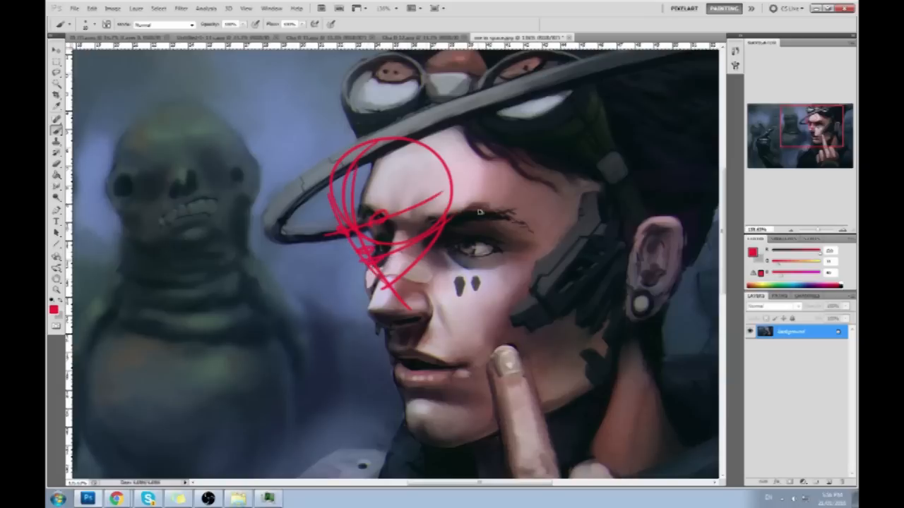
Step: Undo all the red construction strokes over the forehead and far eye
key("ctrl+alt+z")
key("ctrl+alt+z")
key("ctrl+alt+z")
key("ctrl+alt+z")
key("ctrl+alt+z")
key("ctrl+alt+z")
key("ctrl+alt+z")
key("ctrl+alt+z")
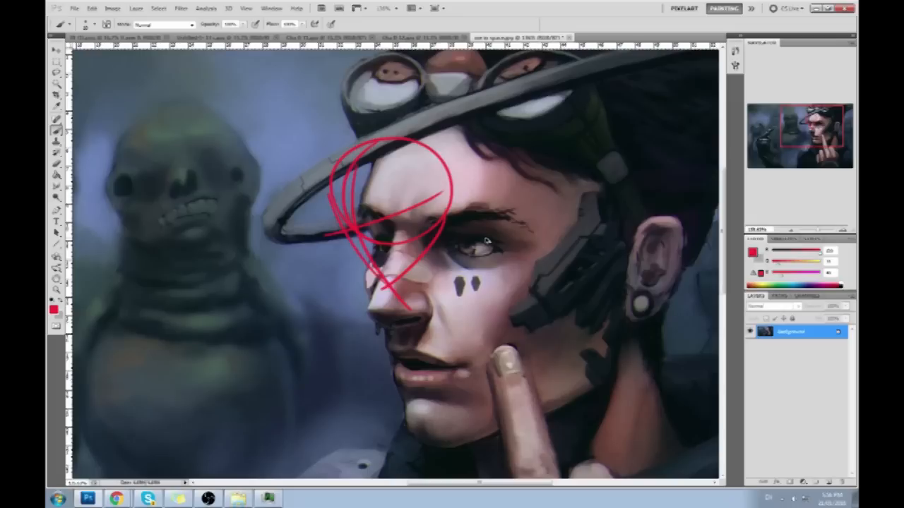
key("ctrl+alt+z")
key("ctrl+alt+z")
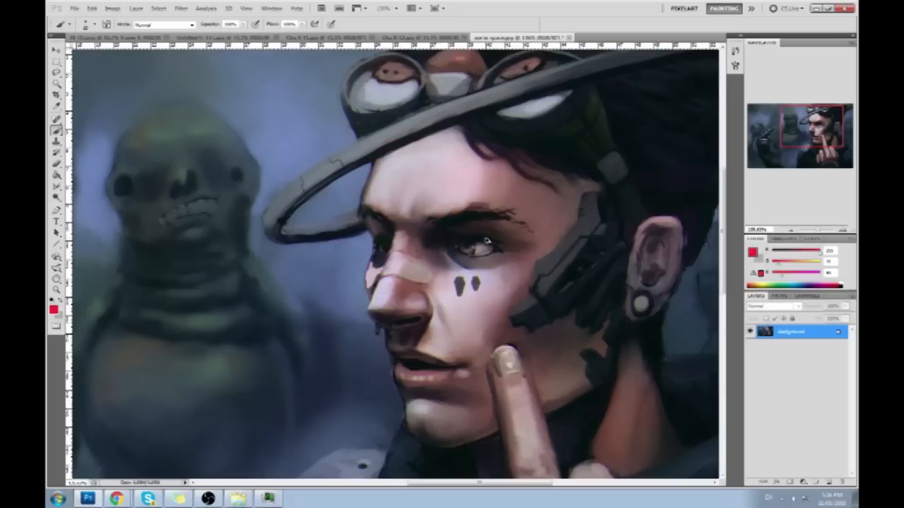
Step: Touch up the far cheek beside the nose with sampled skin and background colours, and close the document
key("ctrl+minus")
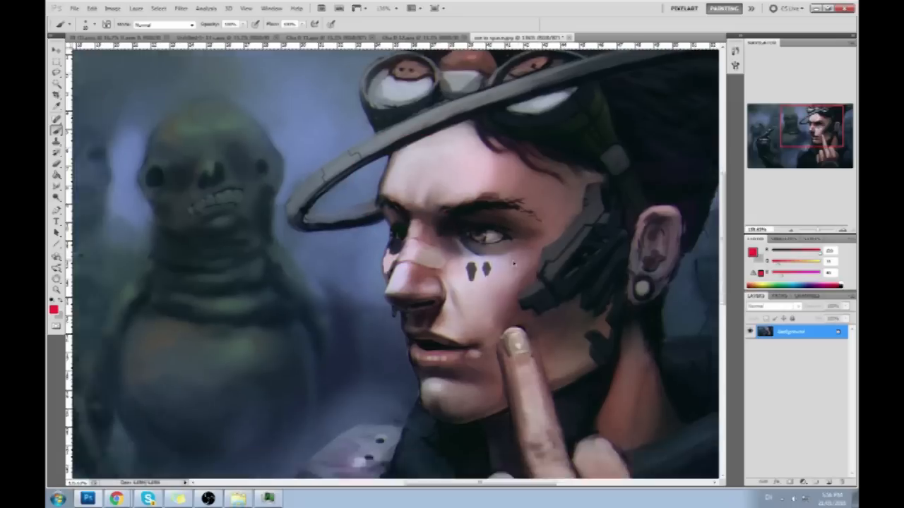
key("ctrl+minus")
key("ctrl+minus")
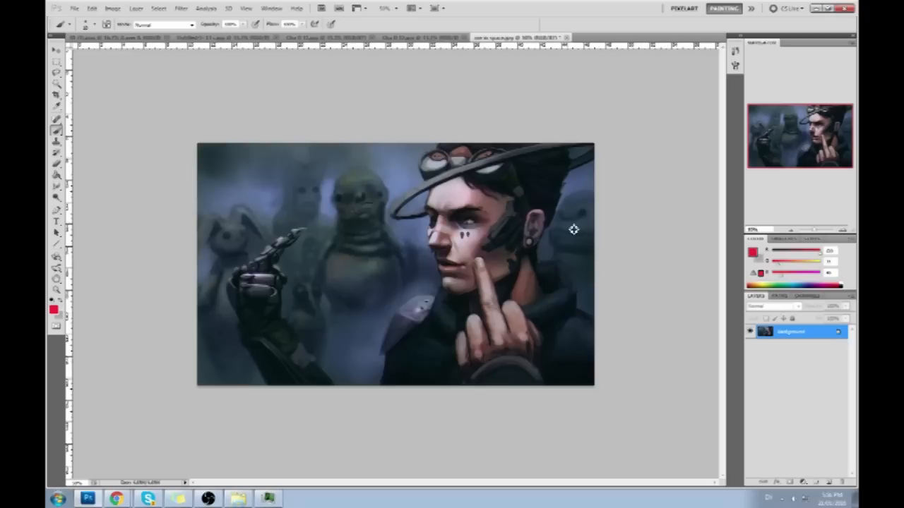
left_click(438, 239, "alt")
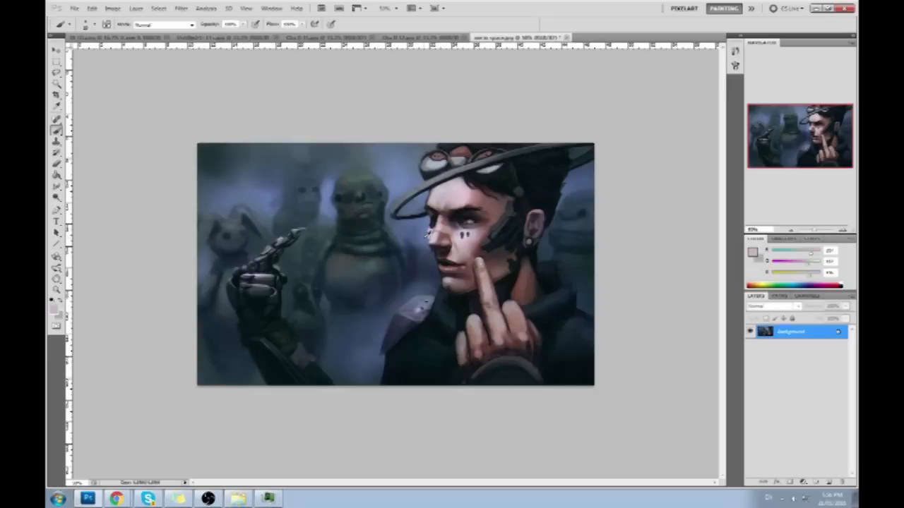
left_click(427, 237, "alt")
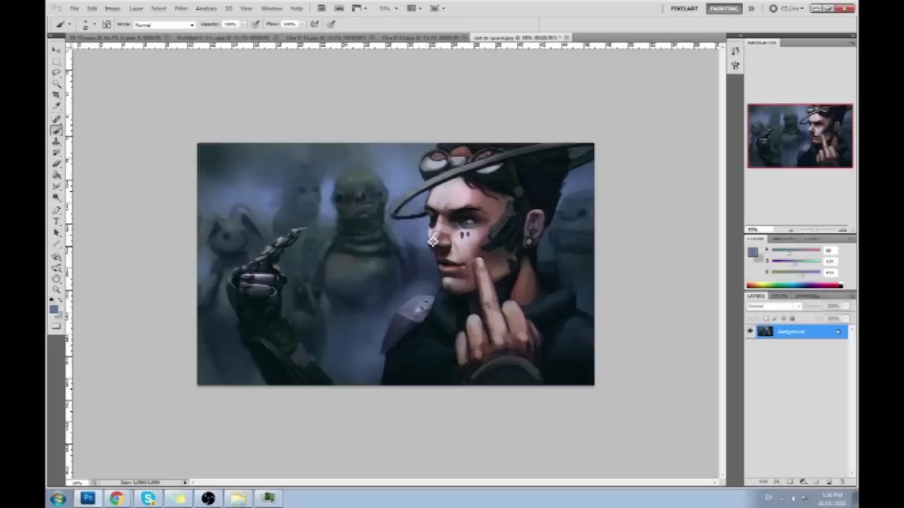
left_click(435, 241, "alt")
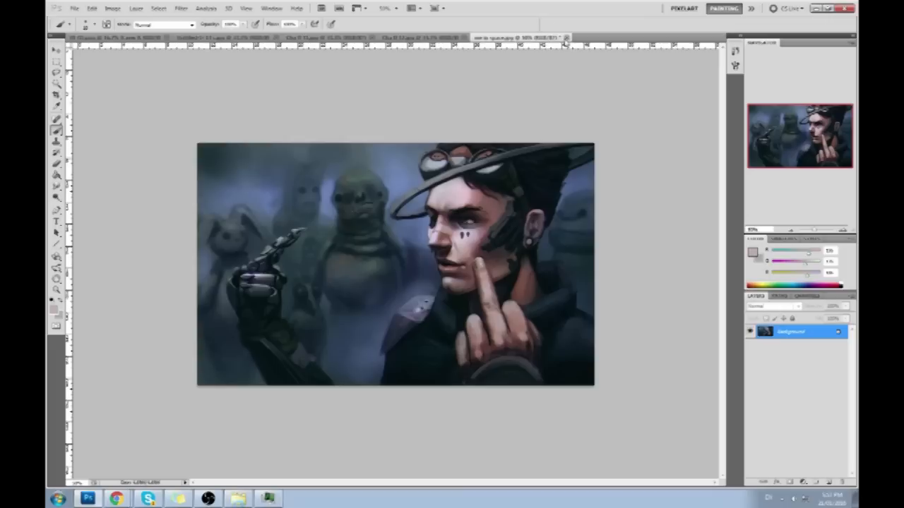
left_click(566, 37)
left_click(453, 187)
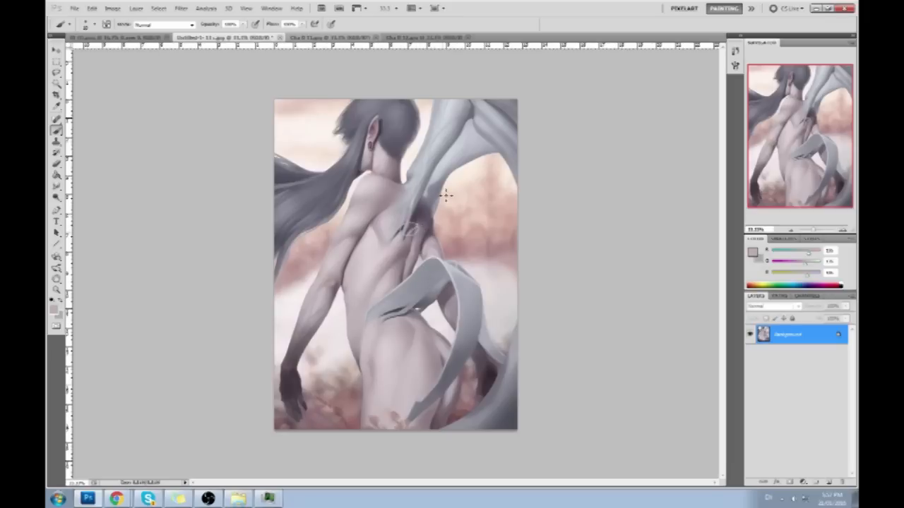
Step: Set the foreground colour to magenta with hue 328, circle the wing joint on the back, and undo the marks
left_click(752, 252)
left_click(712, 232)
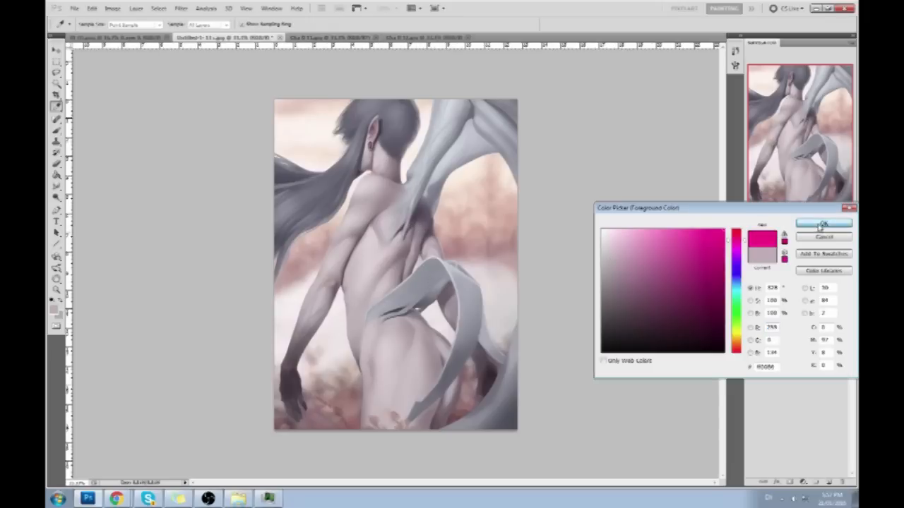
left_click(819, 222)
left_click_drag(418, 225, 413, 230)
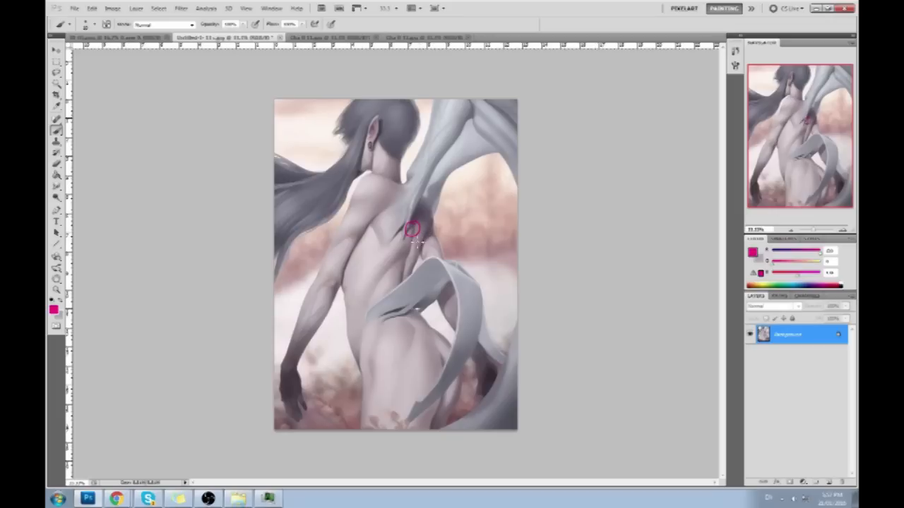
mouse_move(401, 219)
left_mouse_down()
mouse_move(384, 227)
mouse_move(394, 220)
left_mouse_up()
key("ctrl+alt+z")
key("ctrl+alt+z")
Step: Draw a magenta spine curve from the neck down the back to the hips, and undo it
mouse_move(398, 151)
left_mouse_down()
mouse_move(365, 300)
mouse_move(460, 406)
left_mouse_up()
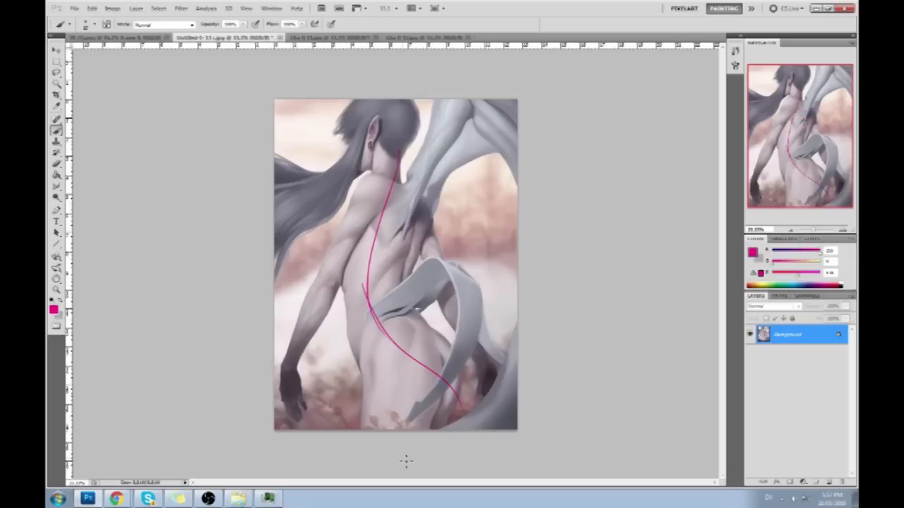
key("x")
key("ctrl+alt+z")
key("ctrl+alt+z")
Step: Try to sketch an arm line from the near shoulder across the hair in pale tones sampled from the painting
left_click(428, 326, "alt")
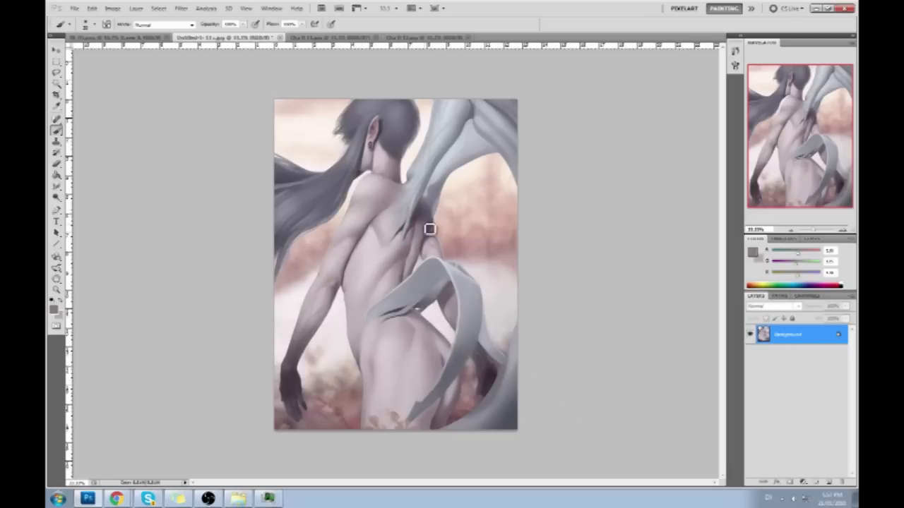
left_click(368, 238, "alt")
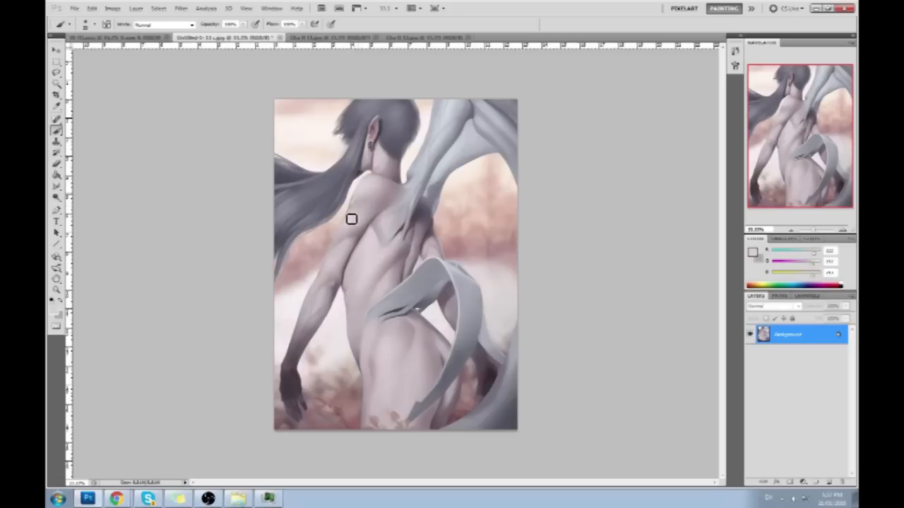
left_click_drag(339, 226, 333, 249)
left_click(349, 217, "alt")
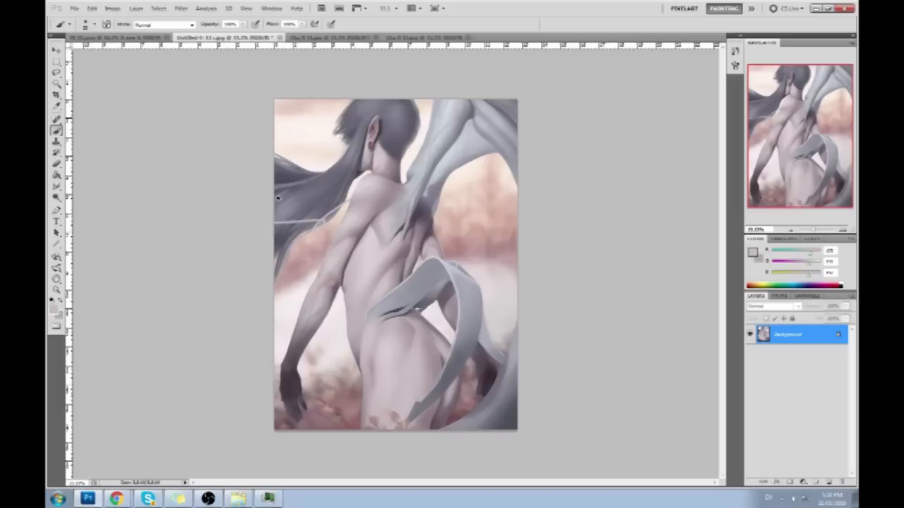
Step: On a new layer, sketch in white a box-shaped arm extending from the shoulder across the hair and the torso's side line
left_click(827, 482)
left_click(752, 252)
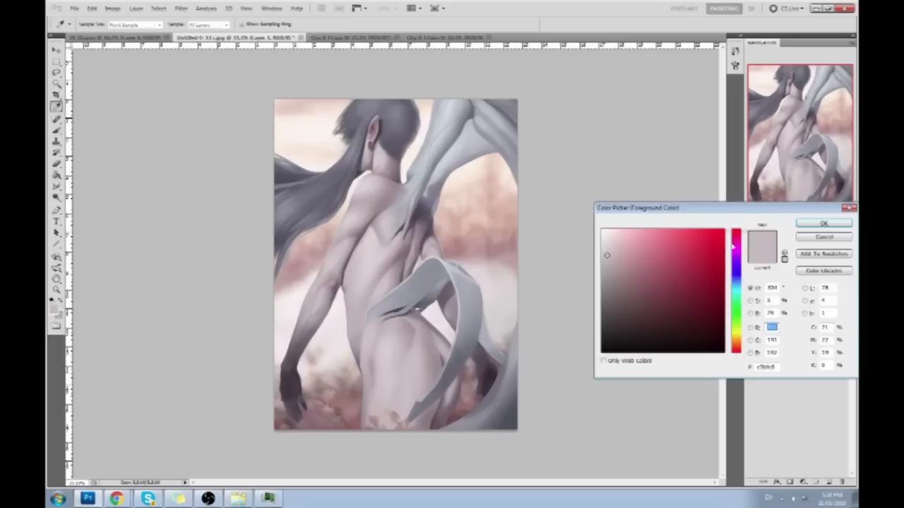
left_click(824, 224)
mouse_move(368, 178)
left_mouse_down()
mouse_move(324, 224)
mouse_move(270, 172)
mouse_move(304, 218)
mouse_move(377, 183)
mouse_move(381, 201)
mouse_move(305, 223)
mouse_move(327, 228)
mouse_move(279, 213)
mouse_move(304, 227)
left_mouse_up()
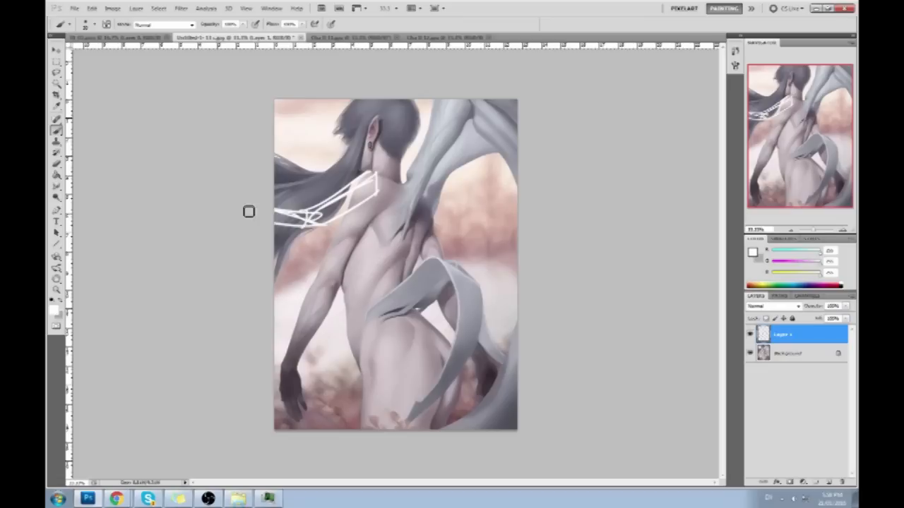
left_click_drag(338, 216, 347, 313)
key("ctrl+z")
left_click_drag(339, 215, 346, 314)
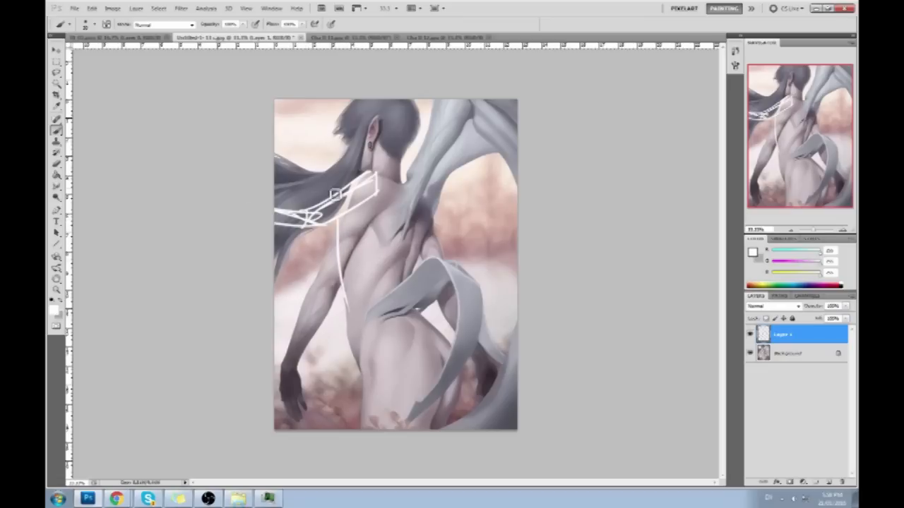
Step: Enlarge and reposition the white arm sketch with Free Transform, and erase its torso side line
key("ctrl+t")
left_click_drag(274, 171, 256, 146)
left_click_drag(354, 177, 351, 204)
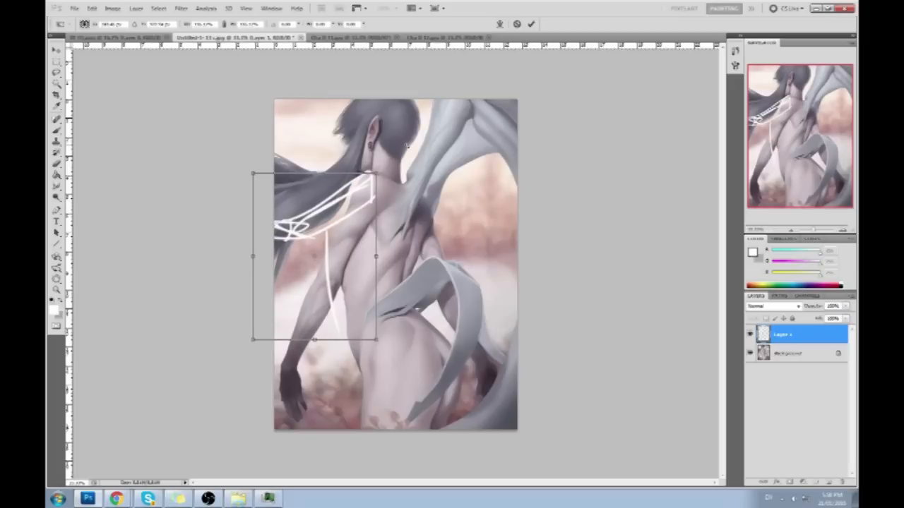
left_click(531, 24)
key("b")
left_click_drag(327, 241, 333, 336)
Step: Sketch a white box construction around the head to show its orientation
key("b")
mouse_move(345, 145)
left_mouse_down()
mouse_move(403, 157)
mouse_move(362, 122)
left_mouse_up()
mouse_move(366, 124)
left_mouse_down()
mouse_move(428, 134)
mouse_move(432, 150)
mouse_move(441, 130)
mouse_move(428, 117)
mouse_move(364, 108)
left_mouse_up()
mouse_move(364, 108)
left_mouse_down()
mouse_move(370, 130)
mouse_move(351, 133)
mouse_move(366, 112)
mouse_move(337, 126)
left_mouse_up()
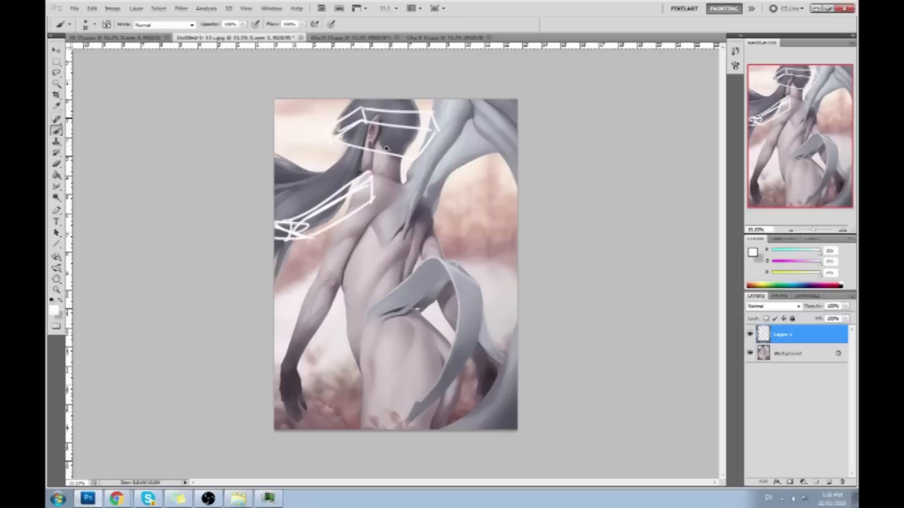
Step: Erase the white arm and head box sketches from the new layer
key("ctrl+z")
key("e")
mouse_move(372, 201)
left_mouse_down()
mouse_move(302, 233)
mouse_move(262, 219)
mouse_move(470, 83)
left_mouse_up()
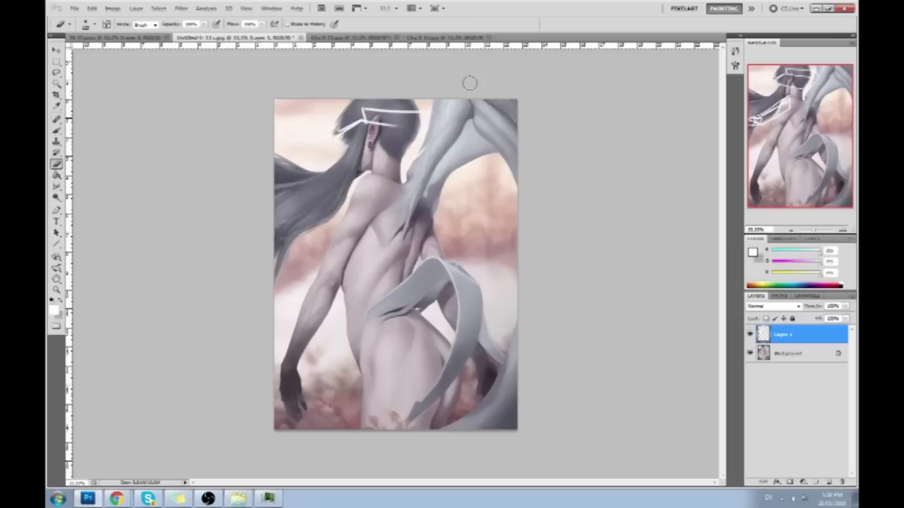
left_click_drag(420, 110, 389, 89)
key("b")
left_click_drag(370, 181, 207, 190)
key("ctrl+z")
key("ctrl+z")
key("ctrl+z")
Step: Sketch white arm lines from the shoulder across the hair and a torso side contour below the armpit
left_click_drag(373, 182, 273, 219)
mouse_move(320, 199)
left_mouse_down()
mouse_move(322, 220)
mouse_move(368, 172)
mouse_move(371, 197)
left_mouse_up()
left_click_drag(371, 194, 319, 227)
key("ctrl+alt+z")
key("ctrl+alt+z")
key("ctrl+alt+z")
key("ctrl+alt+z")
mouse_move(302, 222)
left_mouse_down()
mouse_move(359, 202)
mouse_move(346, 290)
left_mouse_up()
key("ctrl+alt+z")
left_click_drag(344, 211, 348, 301)
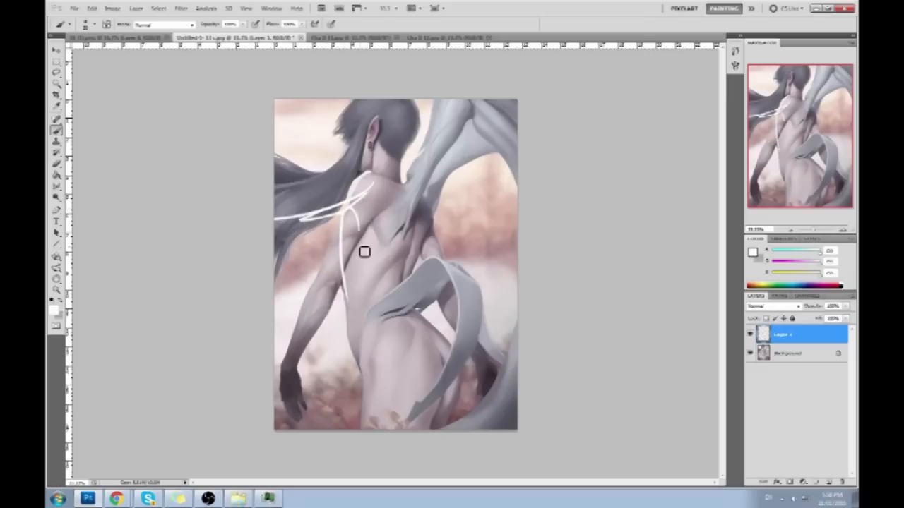
Step: Add the armpit curve and build up the raised arm as a white box form with cross-sections
left_click_drag(348, 212, 352, 233)
mouse_move(372, 184)
left_mouse_down()
mouse_move(301, 197)
mouse_move(320, 209)
mouse_move(298, 211)
mouse_move(300, 218)
left_mouse_up()
left_click_drag(295, 204, 312, 196)
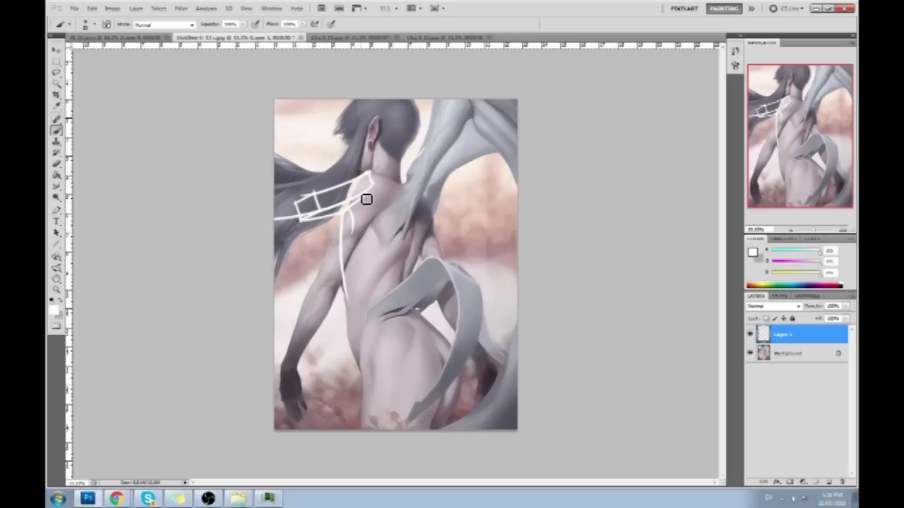
Step: Paint out the lowered arm and hand with a textured brush, using pale and reddish colours sampled from the surrounding background
right_click(312, 306)
double_click(387, 395)
left_click(283, 313, "alt")
mouse_move(306, 362)
left_mouse_down()
mouse_move(303, 313)
mouse_move(290, 383)
mouse_move(297, 413)
mouse_move(283, 413)
left_mouse_up()
left_click(312, 415, "alt")
left_click(297, 314, "alt")
mouse_move(310, 325)
left_mouse_down()
mouse_move(327, 268)
mouse_move(319, 245)
mouse_move(305, 254)
mouse_move(331, 225)
left_mouse_up()
left_click(301, 256, "alt")
mouse_move(303, 282)
left_mouse_down()
mouse_move(345, 234)
mouse_move(357, 265)
mouse_move(369, 240)
mouse_move(376, 249)
left_mouse_up()
Step: Paint sampled skin tones over the upper back and the white side contour to form the torso edge below the armpit
left_click(360, 238, "alt")
left_click(365, 248, "alt")
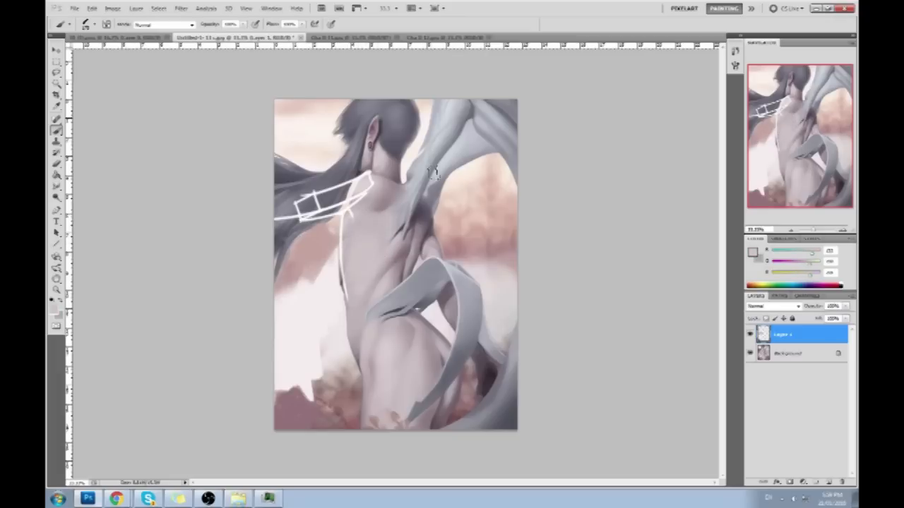
mouse_move(363, 244)
left_mouse_down()
mouse_move(384, 265)
mouse_move(385, 217)
left_mouse_up()
left_click(379, 249, "alt")
left_click(331, 281, "alt")
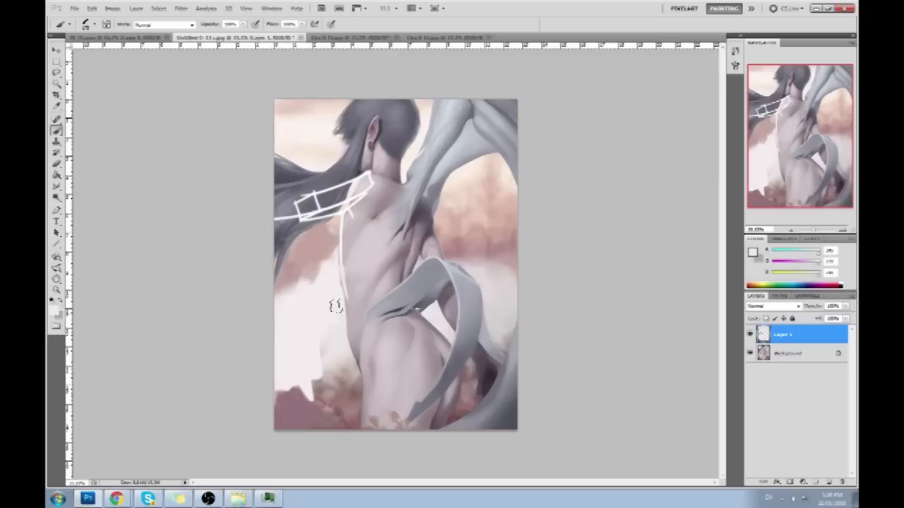
left_click(350, 254, "alt")
left_click_drag(350, 249, 353, 290)
key("ctrl+z")
left_click_drag(349, 252, 352, 297)
left_click(359, 258, "alt")
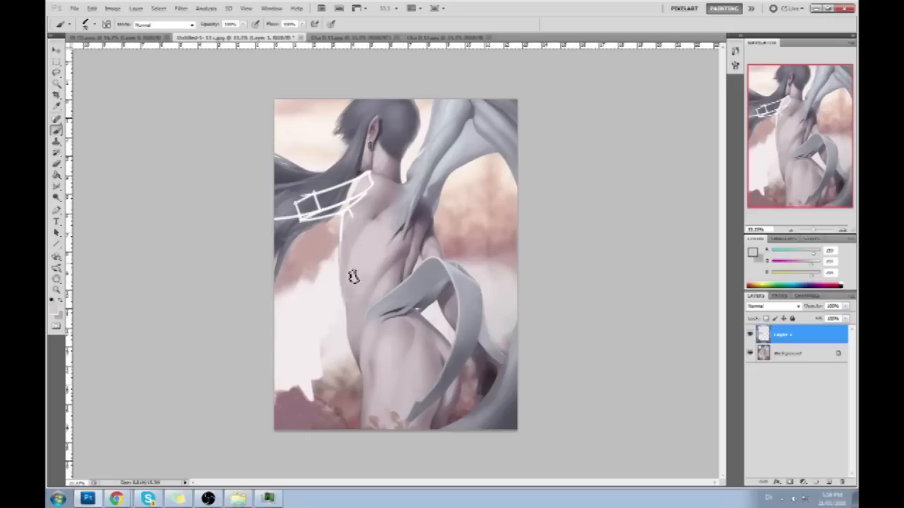
Step: Paint the armpit edge in skin tone and extend the pale background up beneath the raised arm
left_click(359, 221, "alt")
mouse_move(356, 223)
left_mouse_down()
mouse_move(330, 280)
mouse_move(335, 232)
mouse_move(306, 287)
mouse_move(292, 287)
mouse_move(313, 235)
left_mouse_up()
left_click(334, 266, "alt")
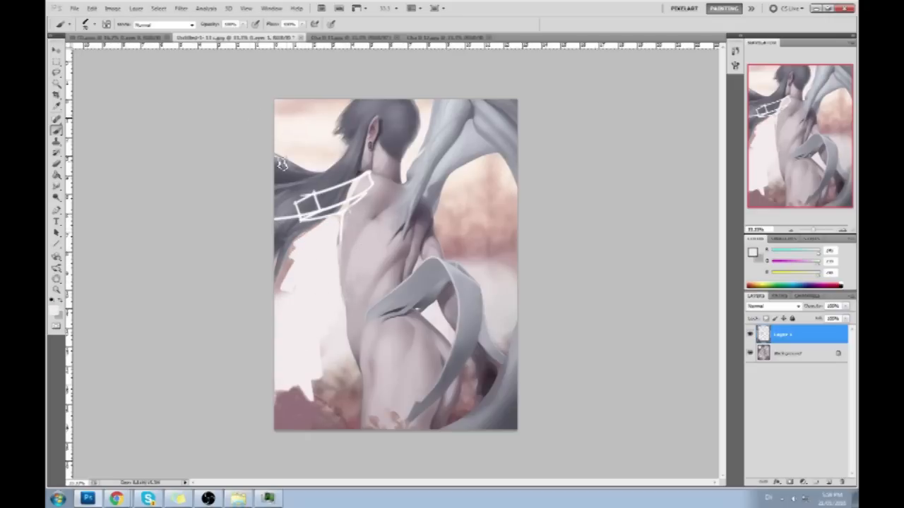
left_click(330, 238, "alt")
Step: Fill the raised upper arm's white box form with light and mid skin tones from the shoulder to the elbow
mouse_move(372, 175)
left_mouse_down()
mouse_move(320, 201)
mouse_move(362, 185)
mouse_move(357, 194)
mouse_move(336, 193)
mouse_move(358, 209)
mouse_move(312, 221)
mouse_move(369, 195)
mouse_move(300, 217)
mouse_move(368, 196)
left_mouse_up()
left_click(334, 199, "alt")
left_click(362, 189, "alt")
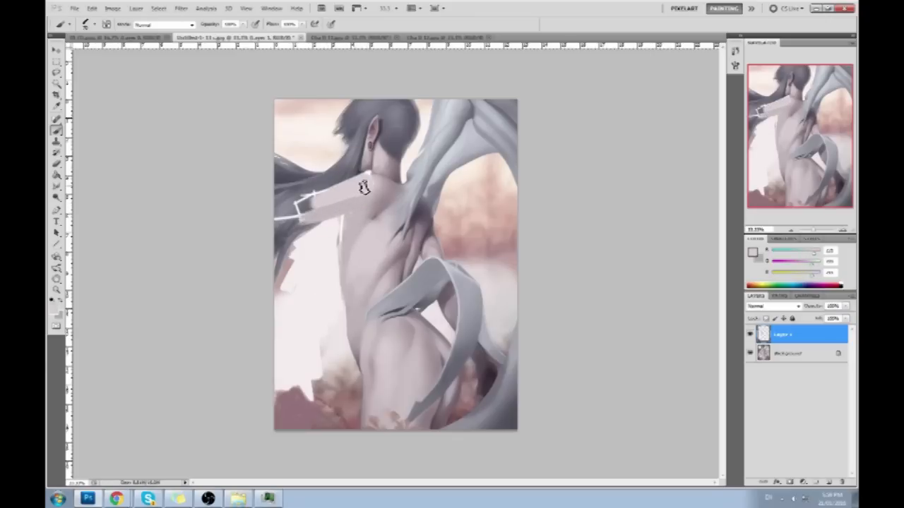
left_click(372, 215, "alt")
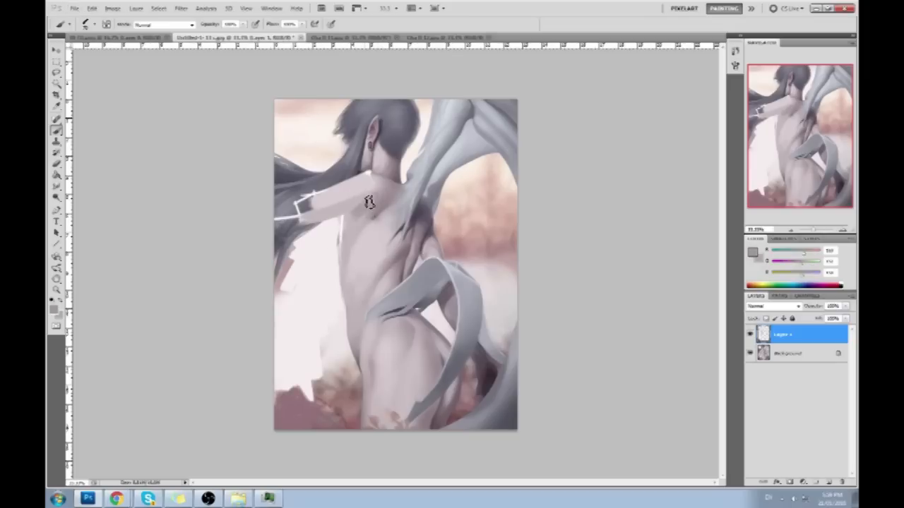
left_click(346, 212, "alt")
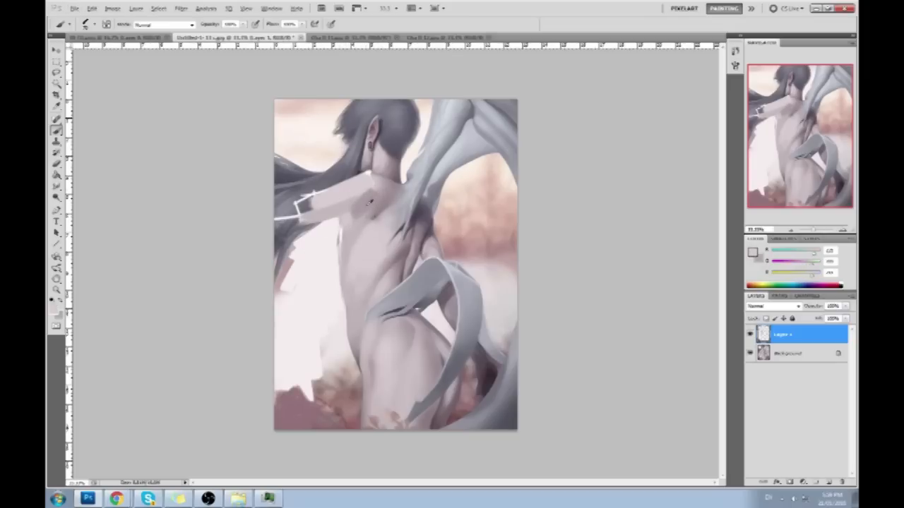
Step: Extend the raised arm across the hair to the canvas edge in sampled skin tones, covering the remaining white lines
mouse_move(336, 189)
left_mouse_down()
mouse_move(306, 207)
mouse_move(311, 201)
mouse_move(255, 207)
left_mouse_up()
left_click(304, 220, "alt")
mouse_move(311, 219)
left_mouse_down()
mouse_move(241, 221)
mouse_move(252, 220)
left_mouse_up()
key("ctrl+z")
left_click(306, 213, "alt")
left_click(293, 219, "alt")
left_click(369, 189, "alt")
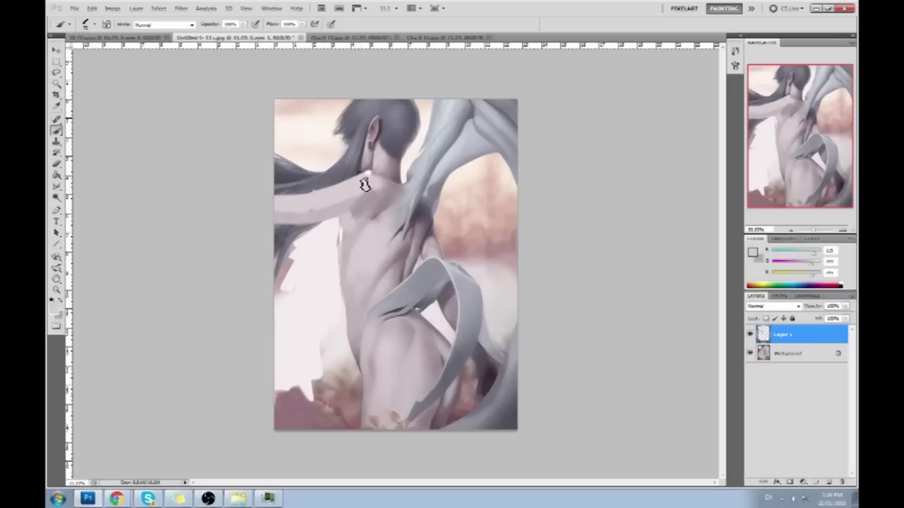
Step: Lock the overpaint layer's transparent pixels and shade the raised arm's upper edge with a soft brush
left_click(369, 181, "alt")
left_click_drag(387, 185, 351, 182)
key("ctrl+z")
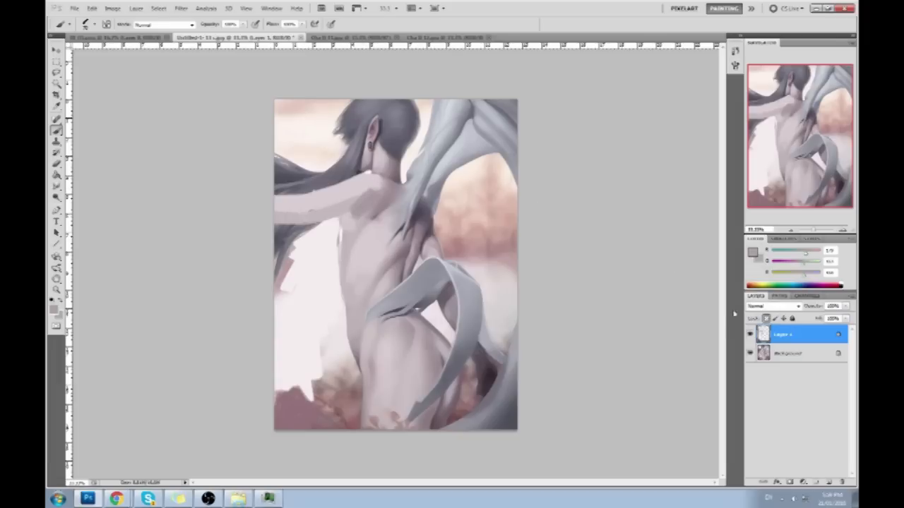
right_click(449, 247)
double_click(556, 409)
left_click_drag(372, 176, 279, 197)
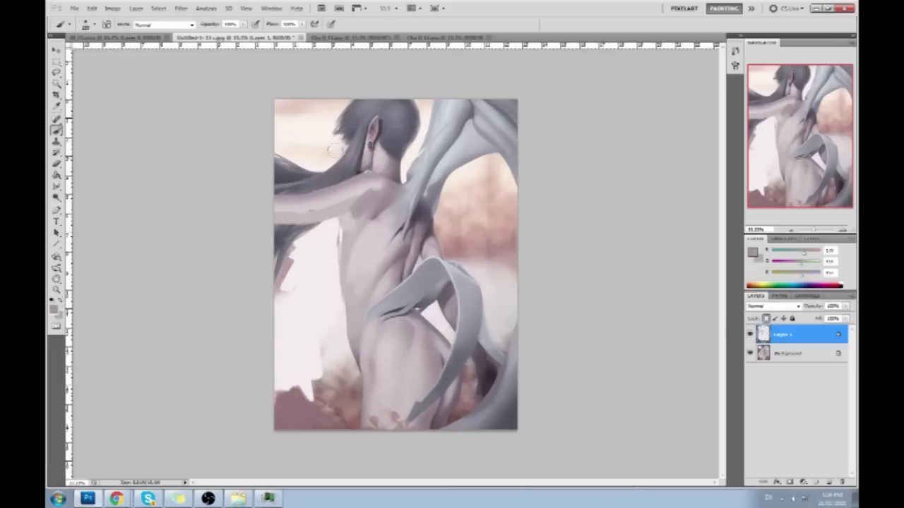
key("ctrl+z")
left_click_drag(373, 178, 279, 202)
key("ctrl+z")
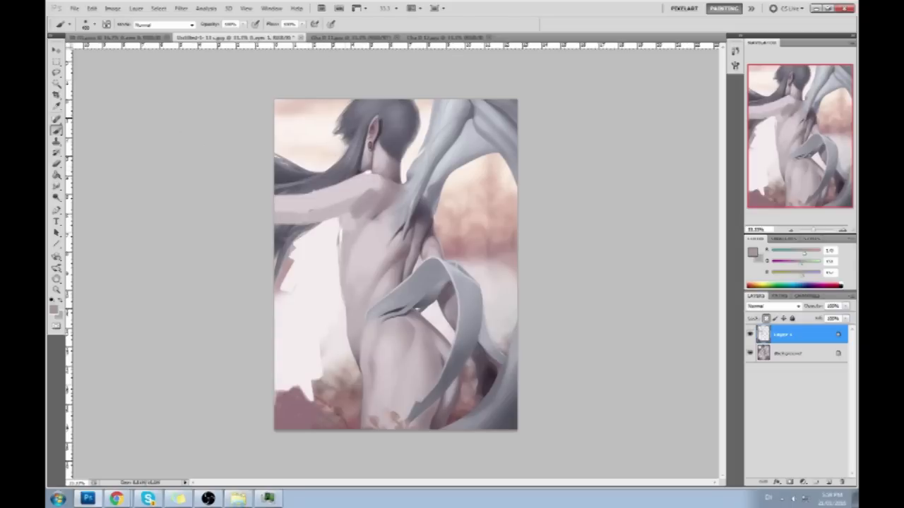
key("ctrl+z")
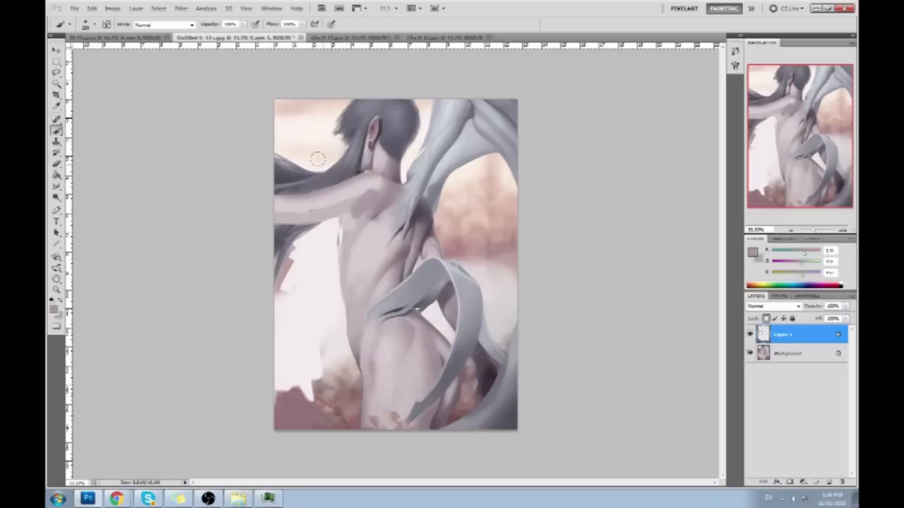
Step: Lower the brush opacity and blend the shoulder shading into the raised arm and upper back with sampled skin tones
left_click(390, 188, "alt")
left_click_drag(381, 180, 370, 185)
key("ctrl+z")
key("]")
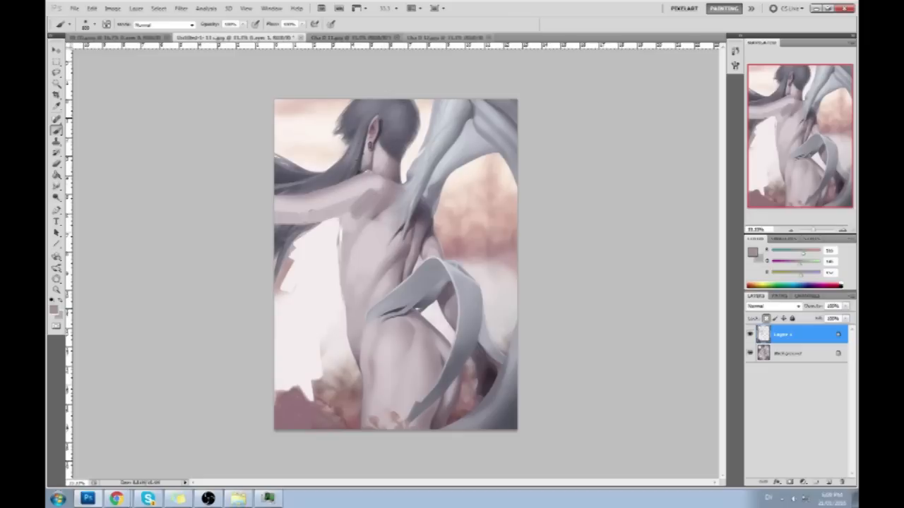
left_click_drag(242, 24, 231, 35)
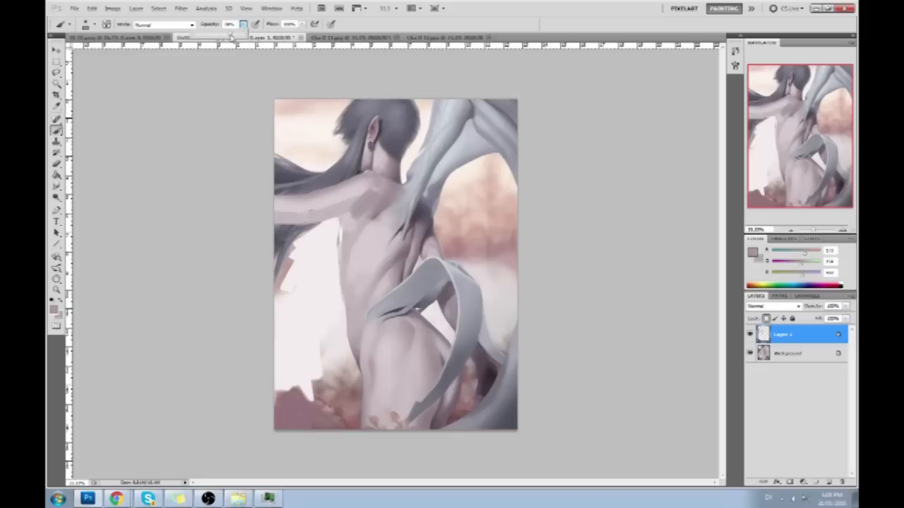
left_click(360, 150)
left_click(352, 205, "alt")
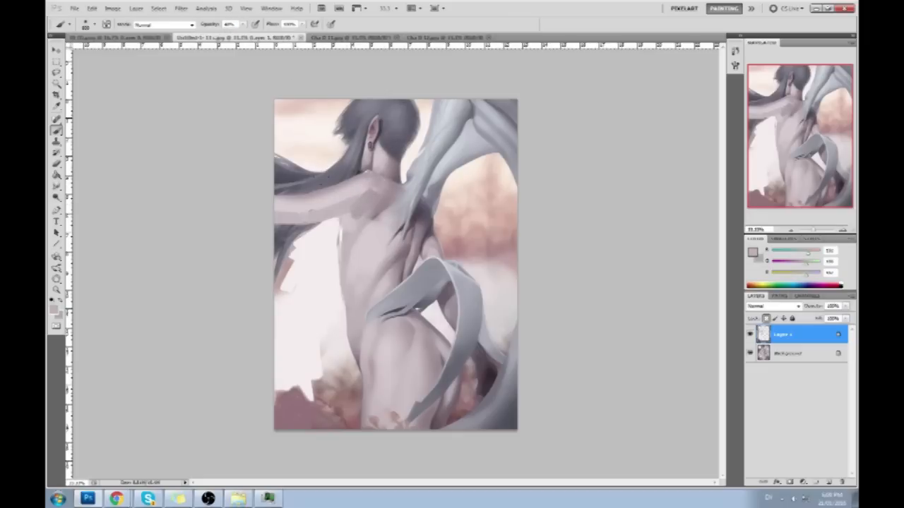
left_click(343, 175, "alt")
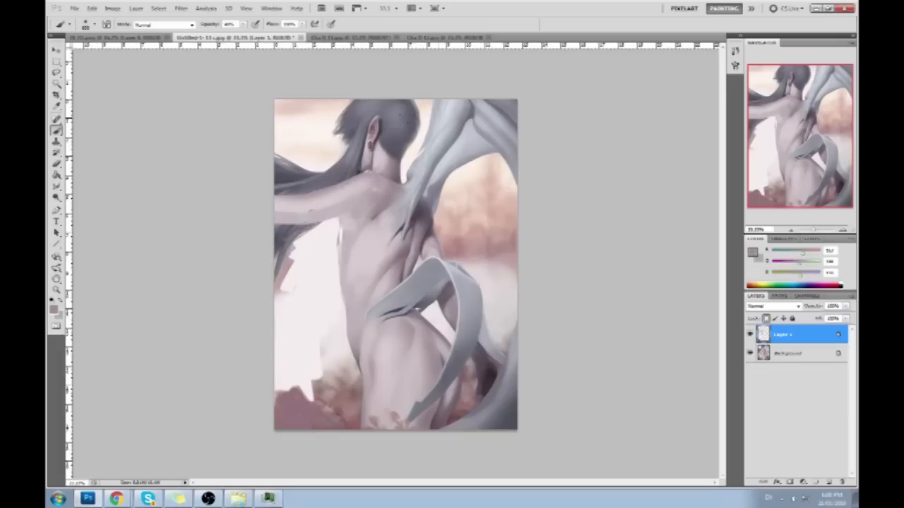
Step: Paint soft light and shadow tones along the raised forearm and its lower edge
left_click(300, 124, "alt")
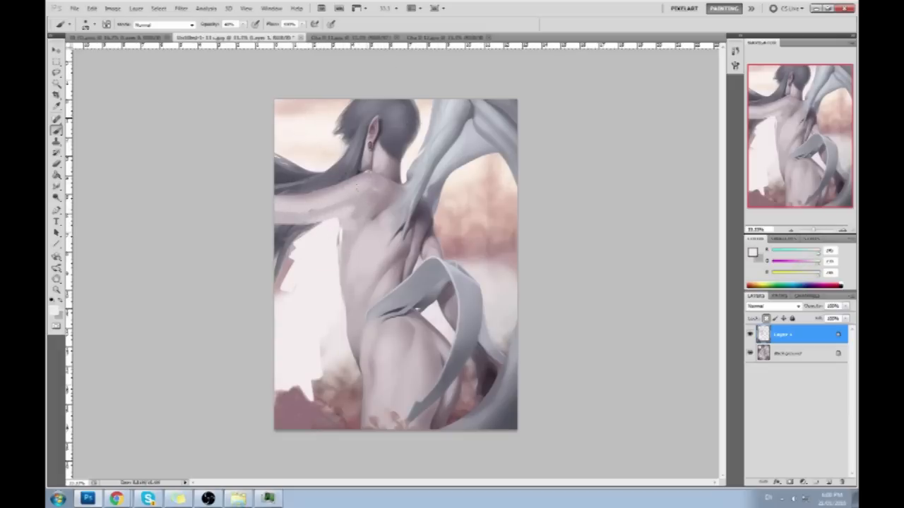
mouse_move(337, 204)
left_mouse_down()
mouse_move(317, 224)
mouse_move(368, 203)
mouse_move(298, 227)
mouse_move(340, 212)
mouse_move(233, 219)
left_mouse_up()
left_click(308, 208, "alt")
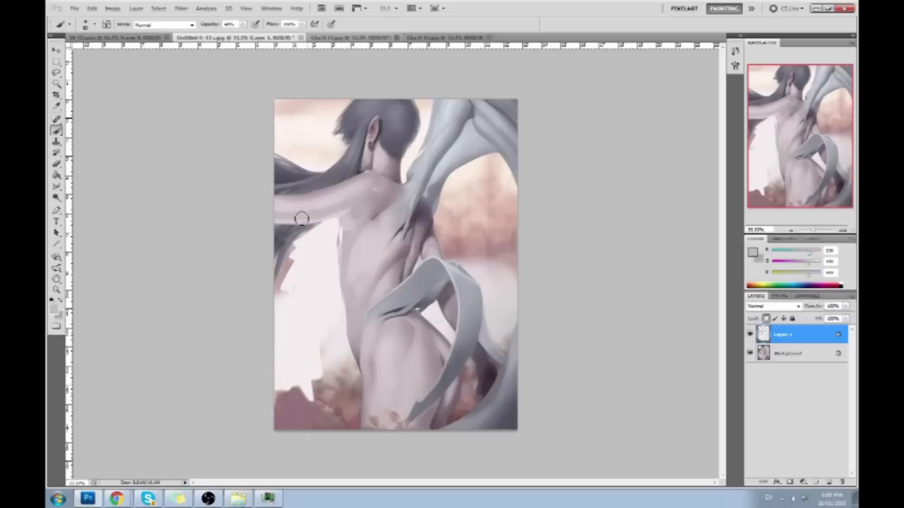
left_click(311, 212, "alt")
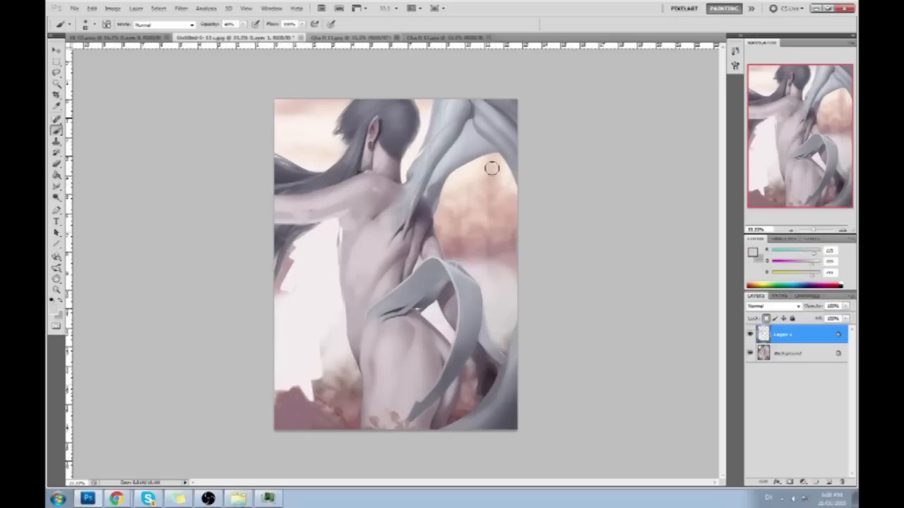
Step: Set the brush colour to bright red and add a new layer for an arm sketch
left_click(753, 252)
left_click_drag(708, 240, 785, 203)
left_click(823, 224)
mouse_move(354, 201)
left_mouse_down()
mouse_move(343, 243)
mouse_move(346, 304)
left_mouse_up()
key("ctrl+z")
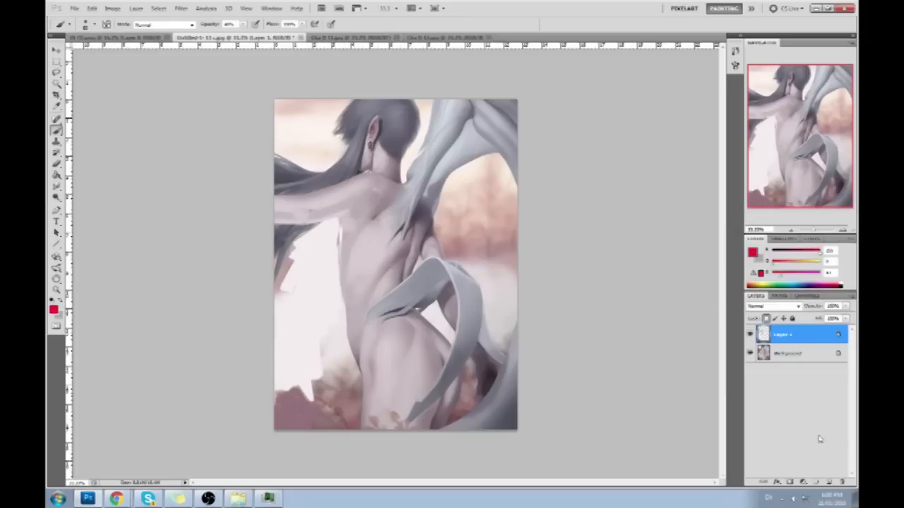
left_click(828, 482)
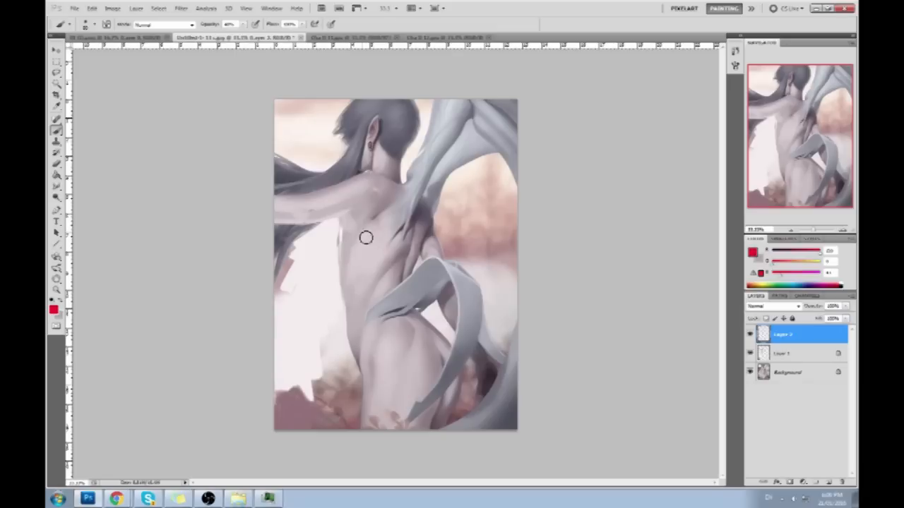
Step: Sketch a lowered arm in red with a shoulder circle, upper arm, elbow, forearm and hand, plus a mark on the back
mouse_move(344, 176)
left_mouse_down()
mouse_move(363, 267)
mouse_move(310, 339)
left_mouse_up()
mouse_move(352, 210)
left_mouse_down()
mouse_move(334, 214)
mouse_move(359, 269)
left_mouse_up()
left_click_drag(378, 196, 374, 233)
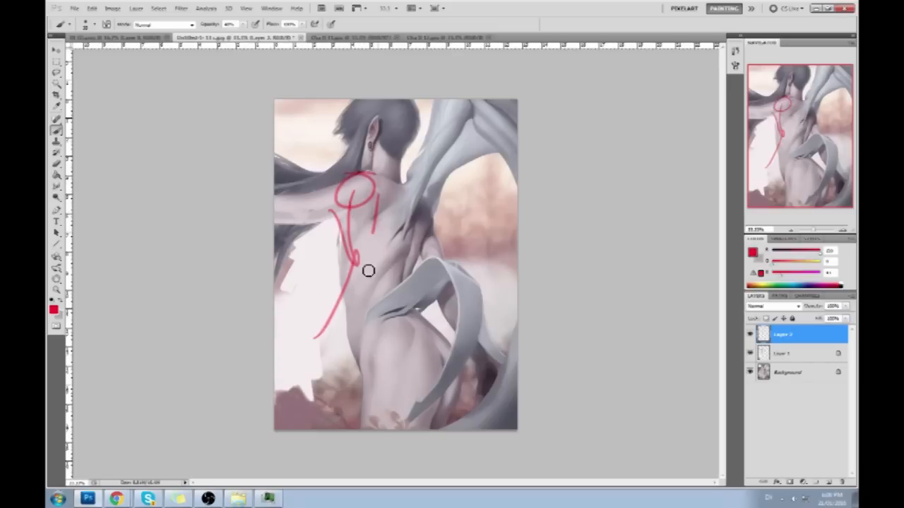
key("ctrl+z")
mouse_move(366, 198)
left_mouse_down()
mouse_move(366, 258)
mouse_move(313, 356)
left_mouse_up()
key("ctrl+z")
left_click_drag(345, 258, 311, 341)
mouse_move(368, 266)
left_mouse_down()
mouse_move(298, 353)
mouse_move(296, 386)
mouse_move(315, 343)
left_mouse_up()
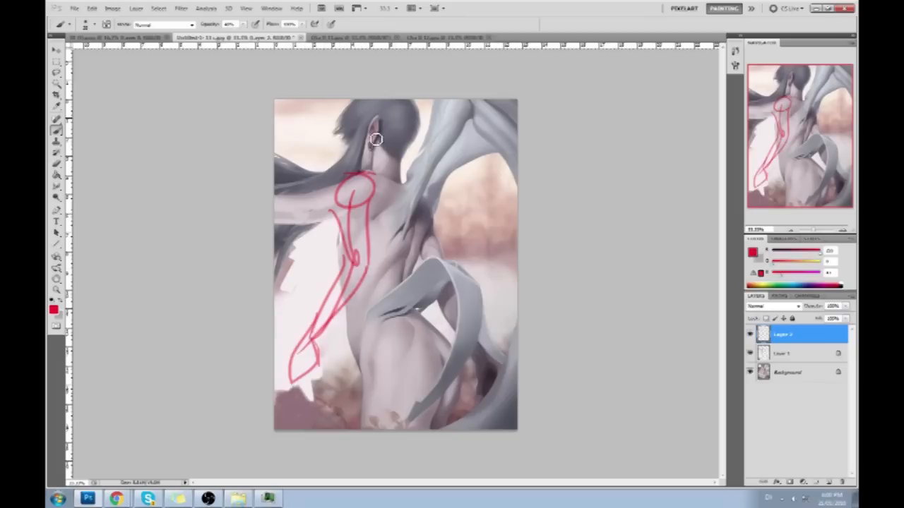
mouse_move(370, 234)
left_mouse_down()
mouse_move(392, 239)
mouse_move(406, 256)
mouse_move(385, 236)
left_mouse_up()
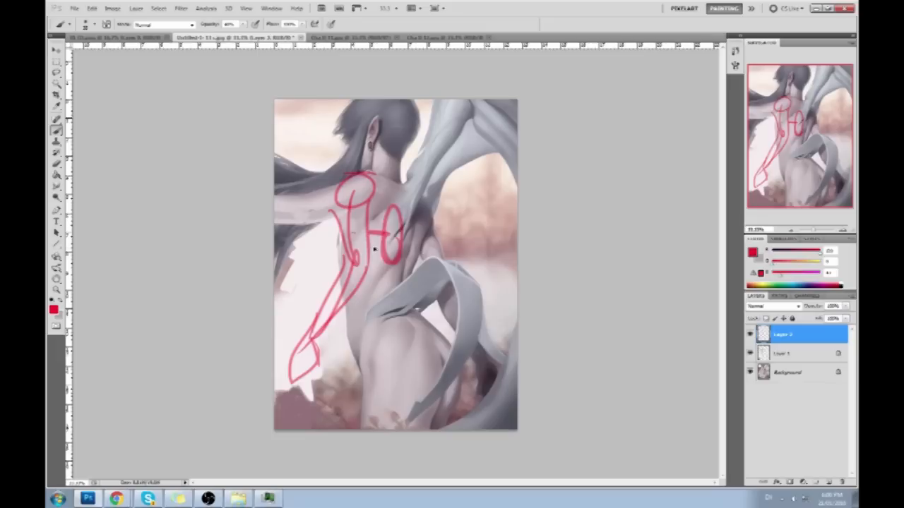
Step: Undo the red sketch strokes and delete the sketch layer
key("ctrl+alt+z")
key("ctrl+alt+z")
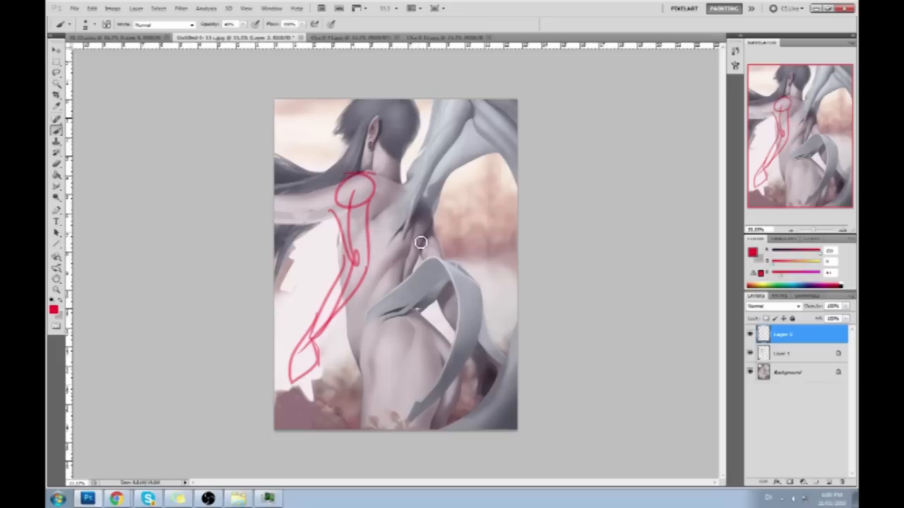
key("ctrl+alt+z")
key("ctrl+alt+z")
key("ctrl+alt+z")
left_click(840, 482)
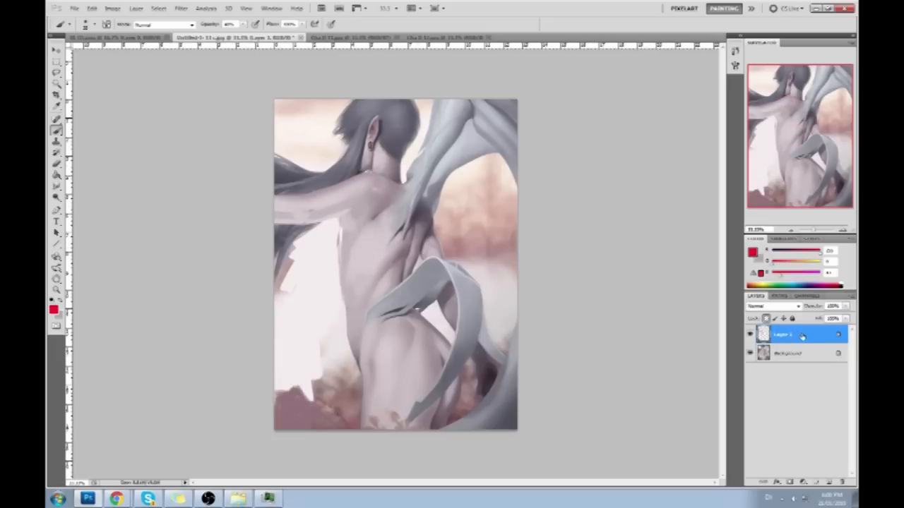
Step: Flatten the overpaint into the background and copy the entire image
right_click(811, 337)
left_click(811, 312)
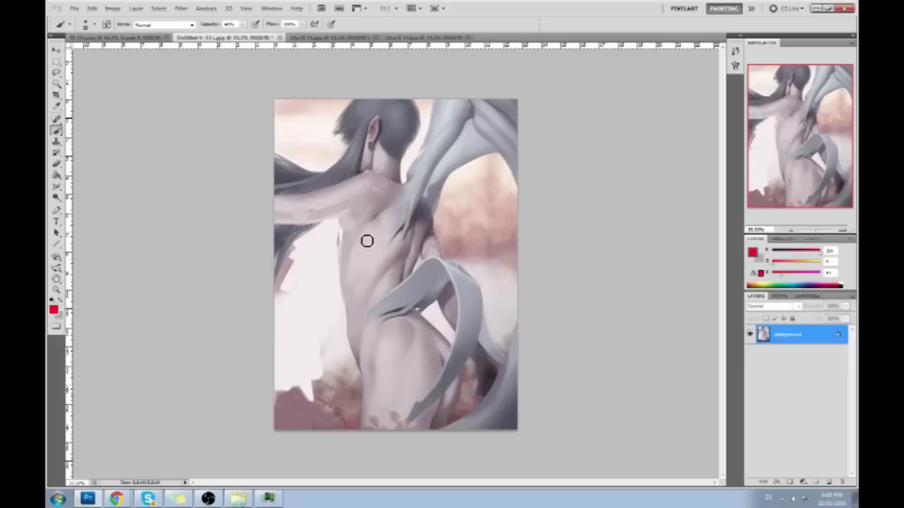
key("ctrl+a")
Step: Restore the original painting from its history snapshot and paste the copied overpaint as a new layer
left_click(734, 50)
left_click_drag(720, 295, 720, 81)
left_click(697, 65)
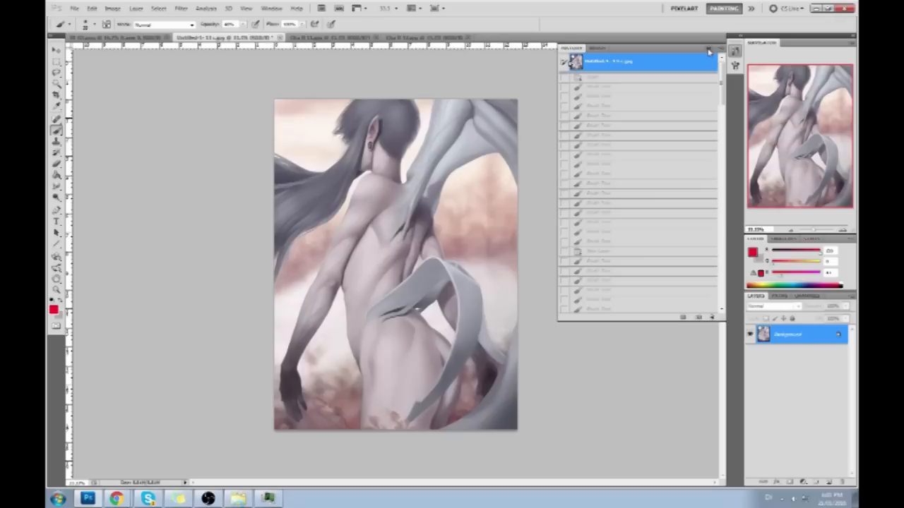
left_click(709, 52)
key("ctrl+v")
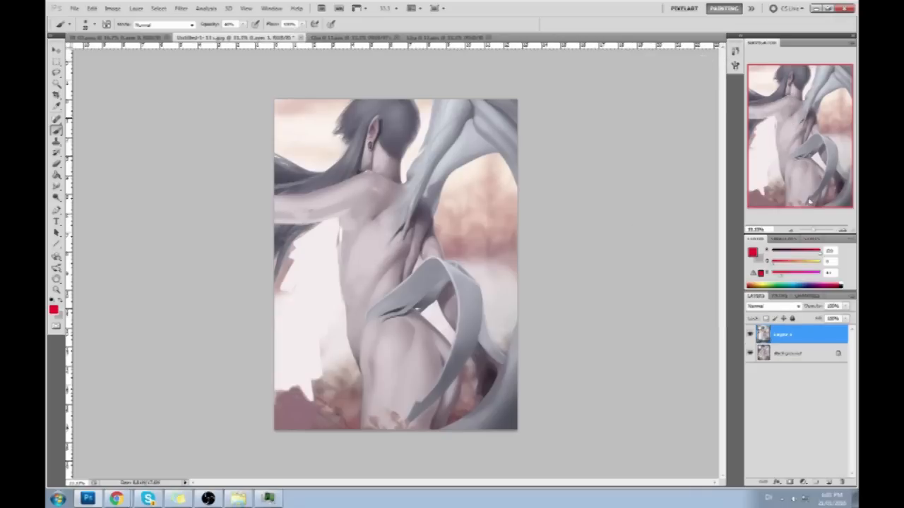
Step: Toggle the overpaint layer's visibility to compare the raised arm with the original pose, leaving the layer hidden
left_click(750, 336)
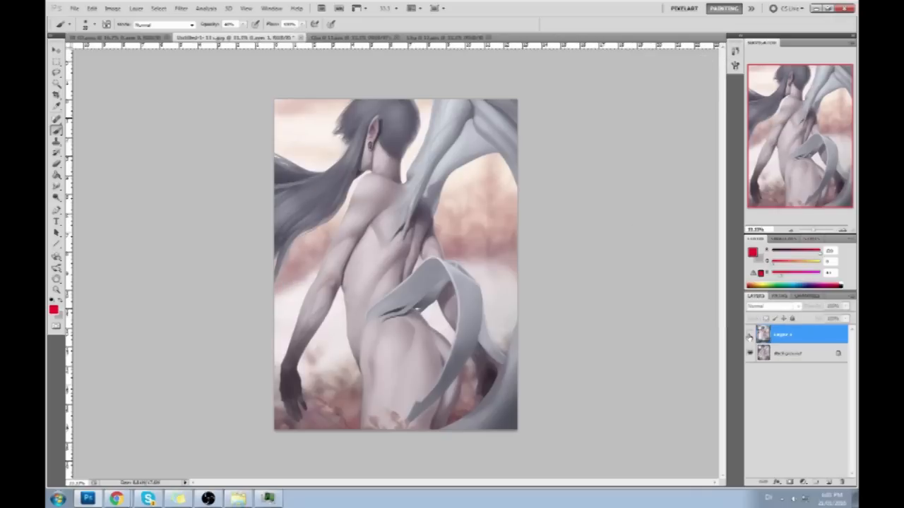
left_click(749, 336)
left_click(750, 336)
Step: Select the Background layer, sample tones from around the lowered arm and hand, and try a soft brush stroke over the hand
left_click(778, 367)
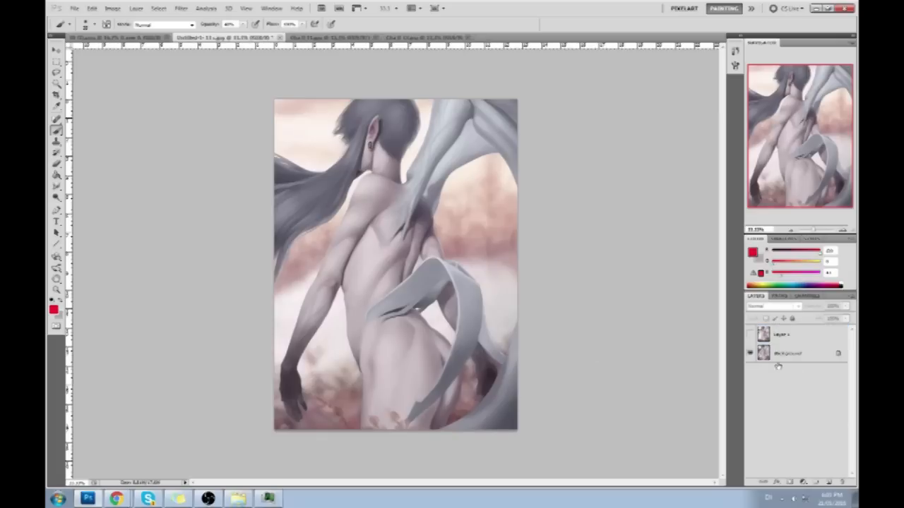
left_click(780, 353)
left_click(305, 302, "alt")
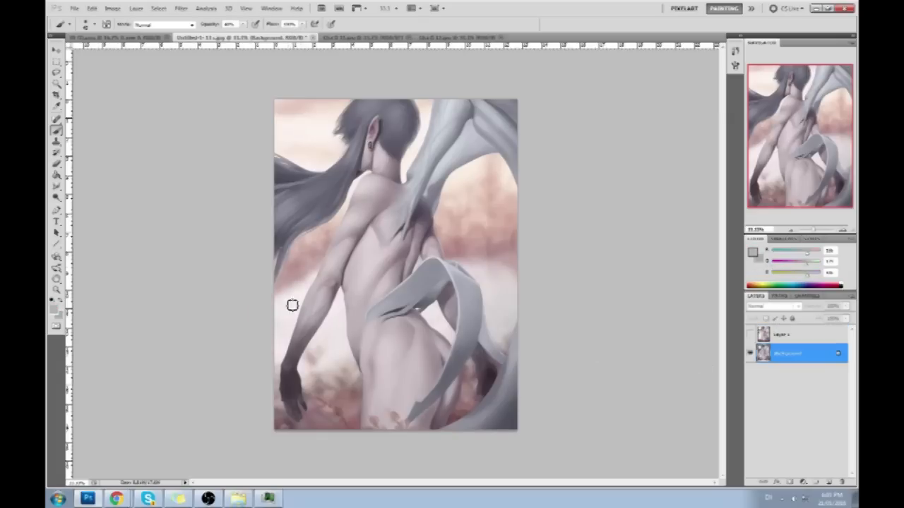
key("bracketright")
left_click(297, 400, "alt")
key("alt+bracketright")
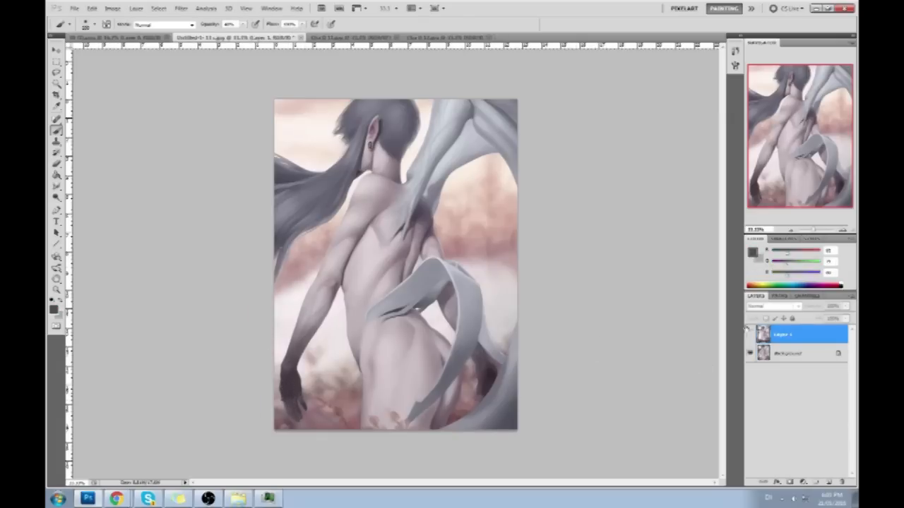
left_click(789, 354)
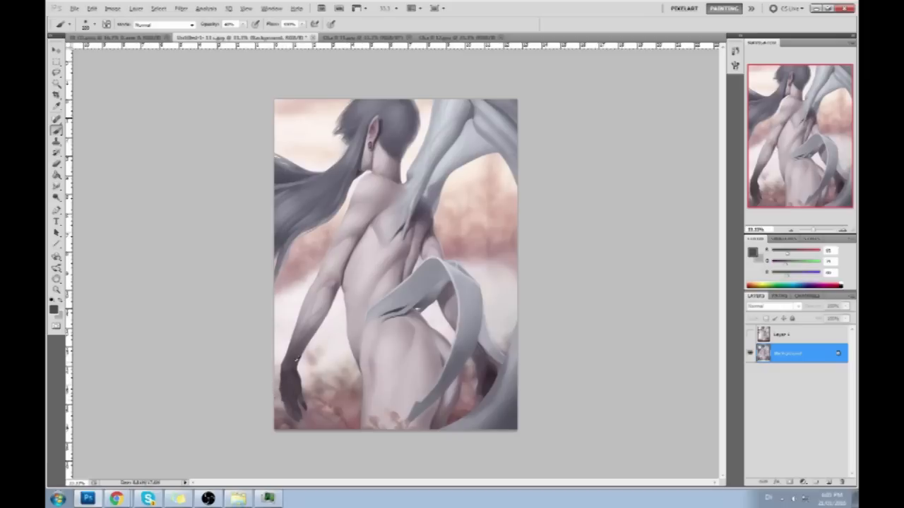
left_click(300, 332, "alt")
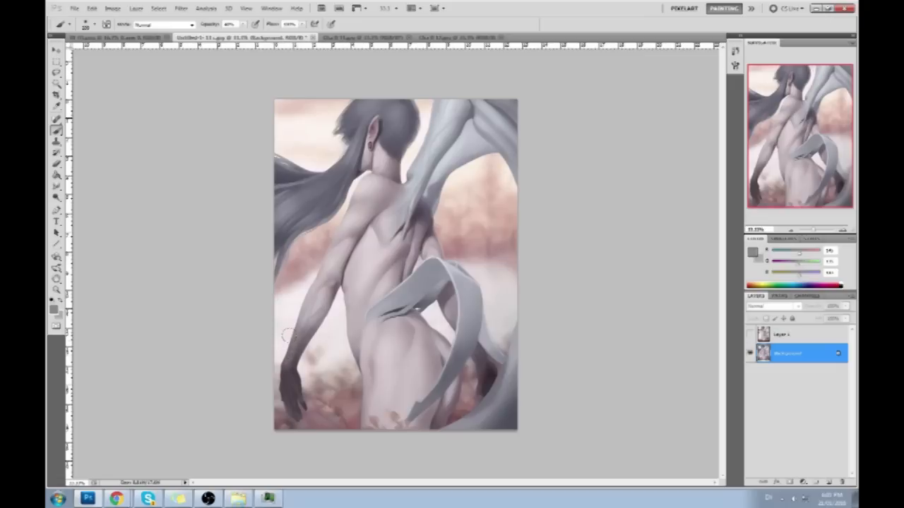
left_click_drag(285, 380, 285, 394)
key("ctrl+z")
Step: Paint soft shading over the back of the lowered hand and its fingers using tones sampled from the hand
key("ctrl+space")
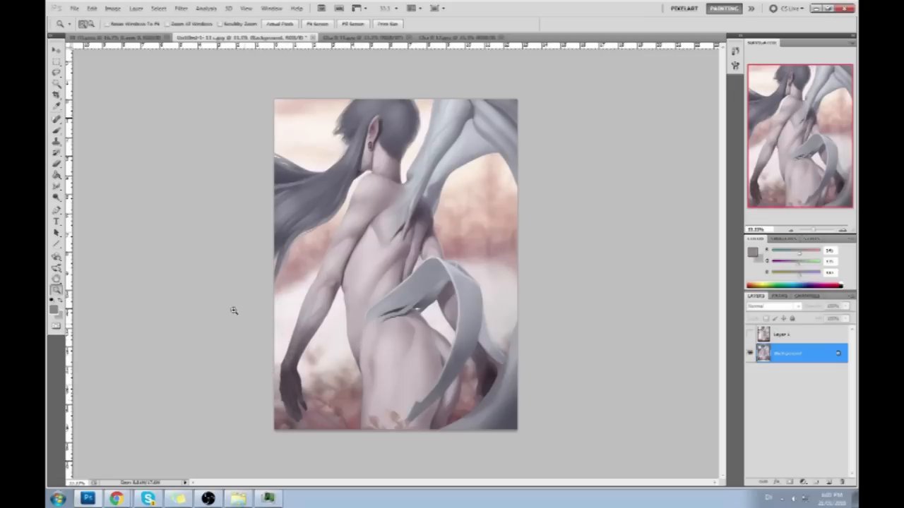
left_click_drag(240, 318, 353, 436)
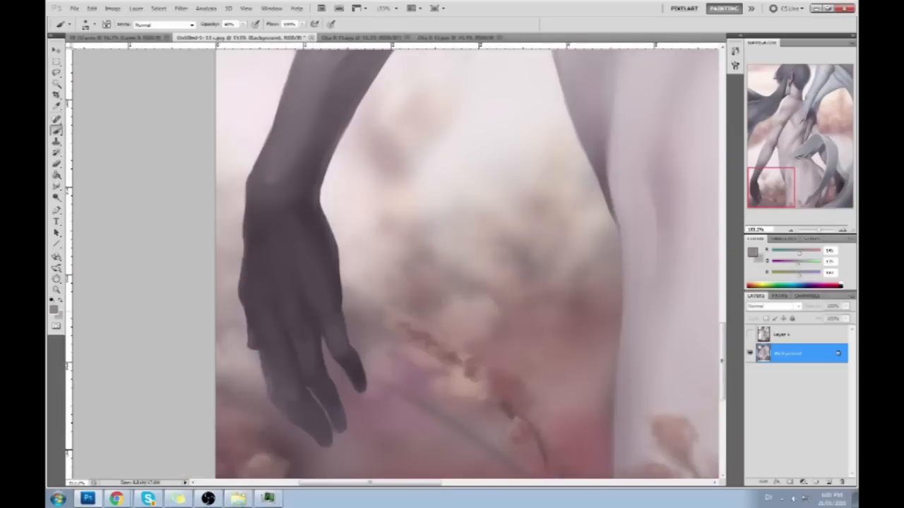
left_click_drag(302, 345, 307, 363)
key("ctrl+z")
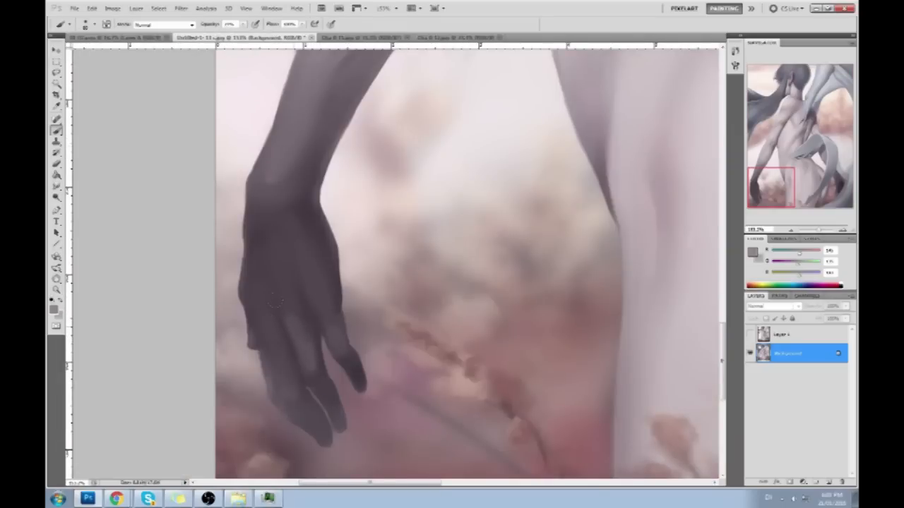
left_click(259, 247, "alt")
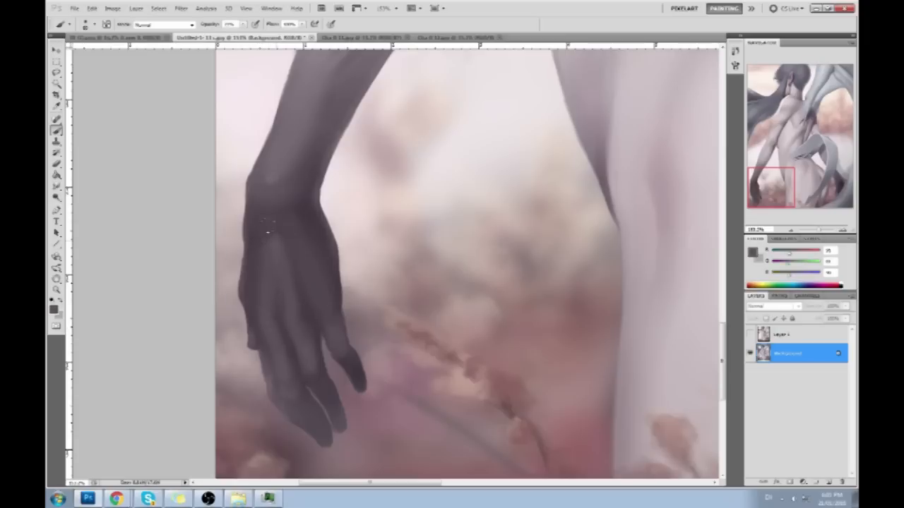
left_click_drag(320, 220, 281, 261, "alt")
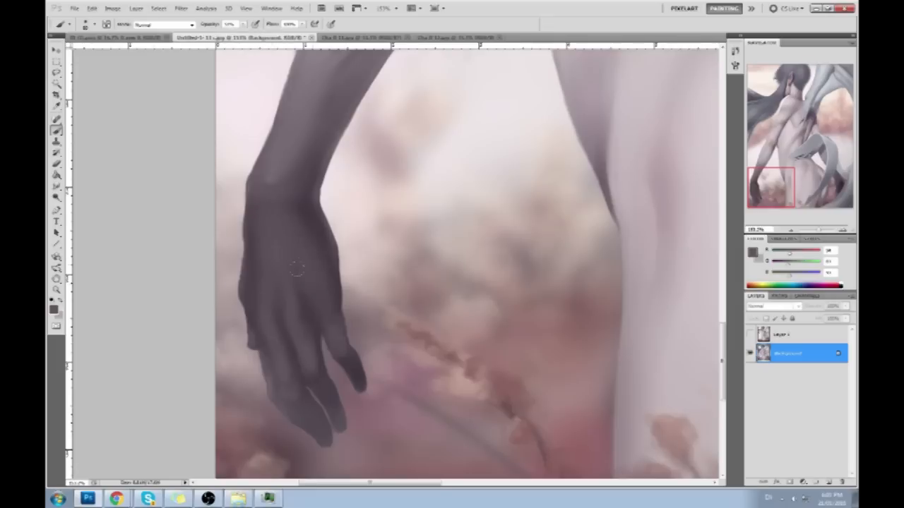
key("ctrl+0")
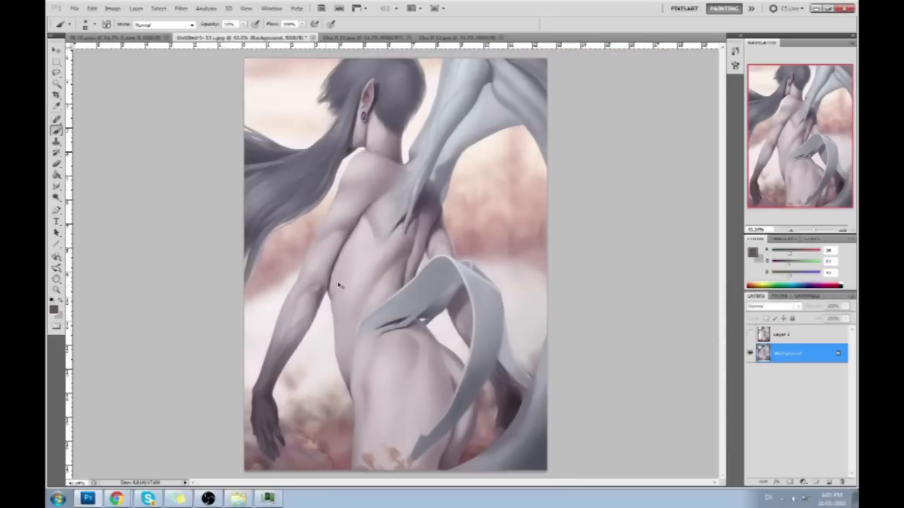
key("ctrl+minus")
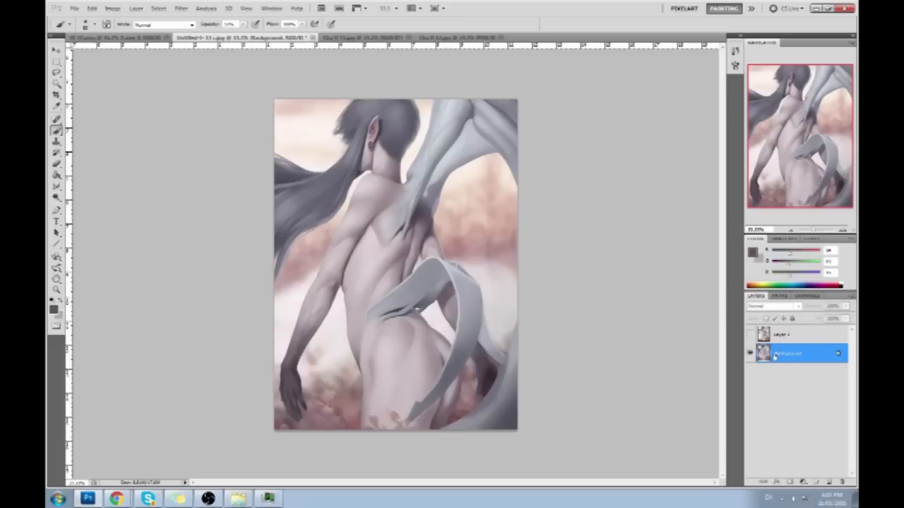
Step: Compare the raised-arm overpaint with the original pose by switching Layer 1 on and off, leaving it hidden
left_click(749, 334)
left_click(750, 336)
left_click(749, 337)
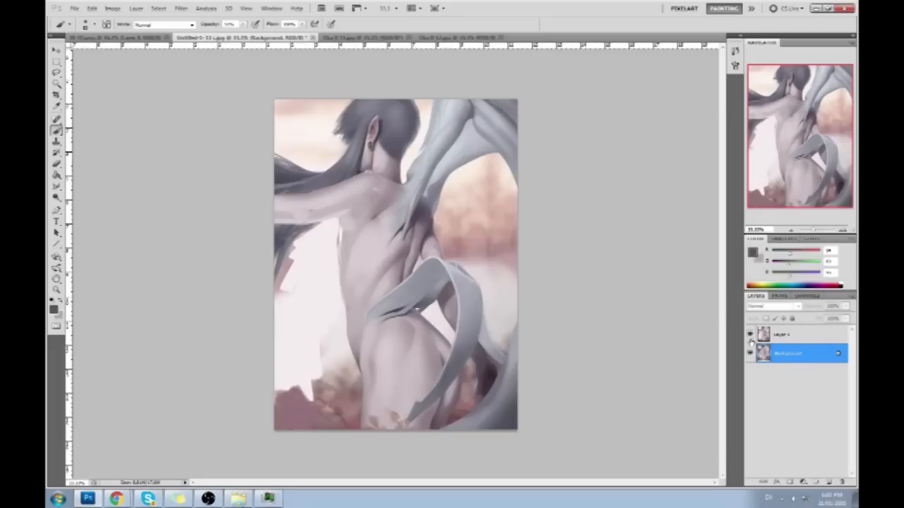
left_click(753, 335)
key("e")
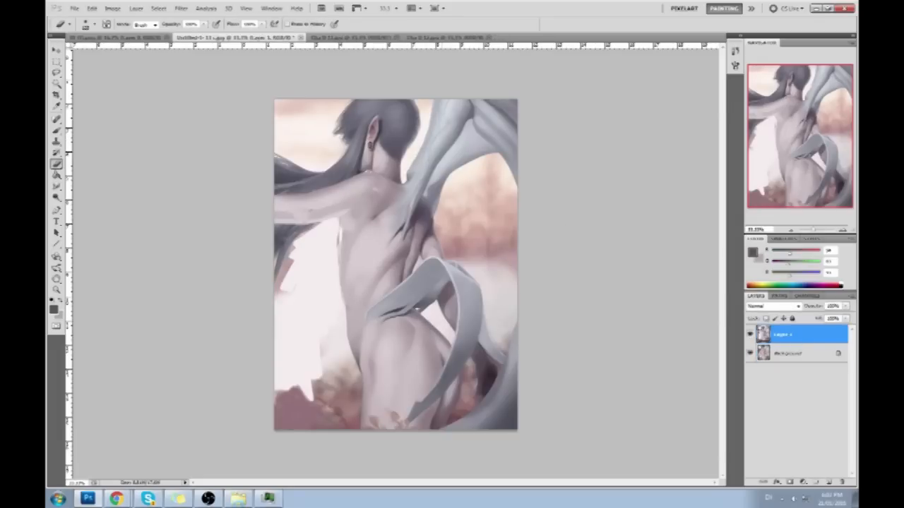
left_click(750, 336)
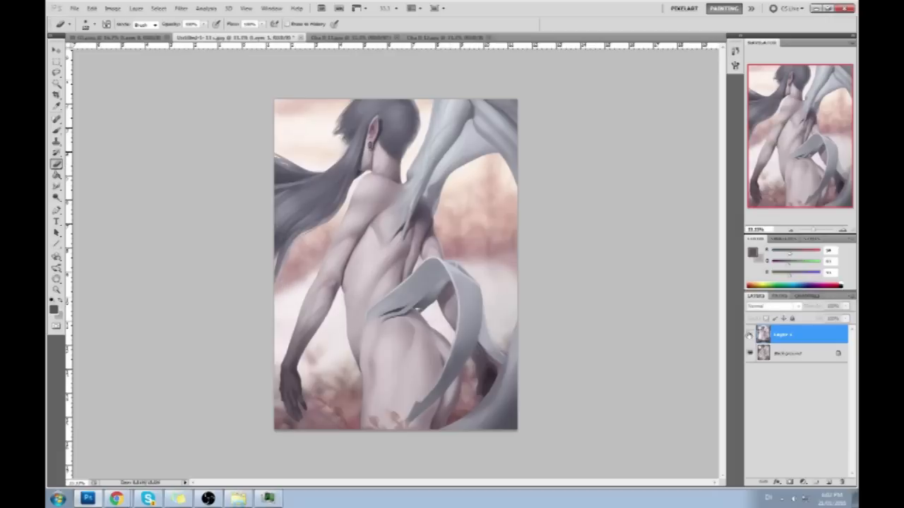
left_click(772, 354)
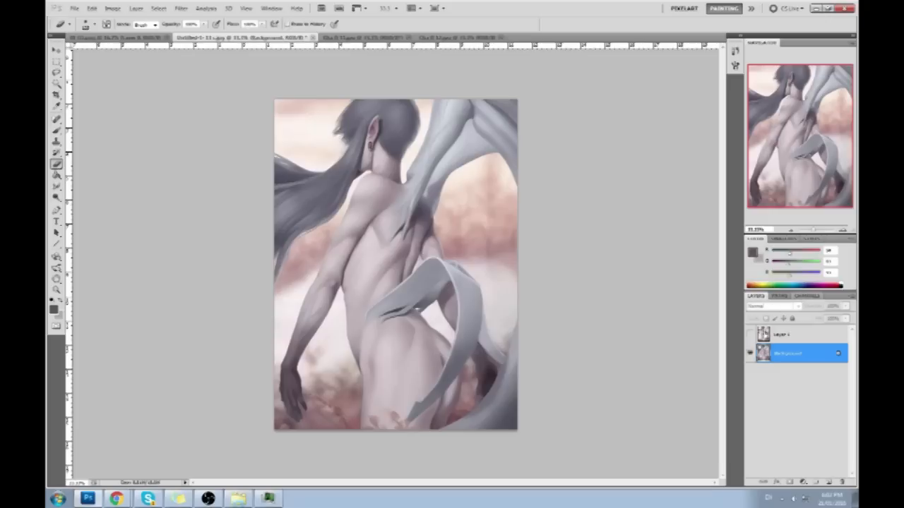
left_click(750, 336)
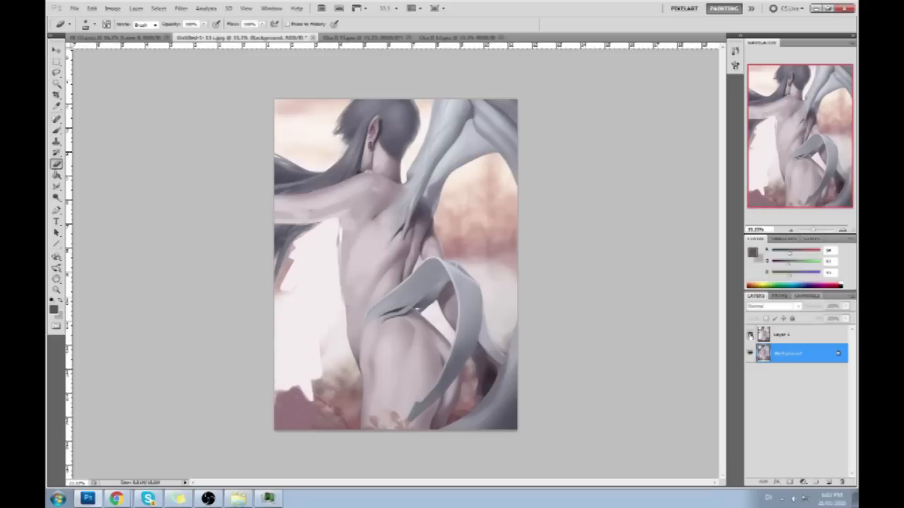
left_click(750, 337)
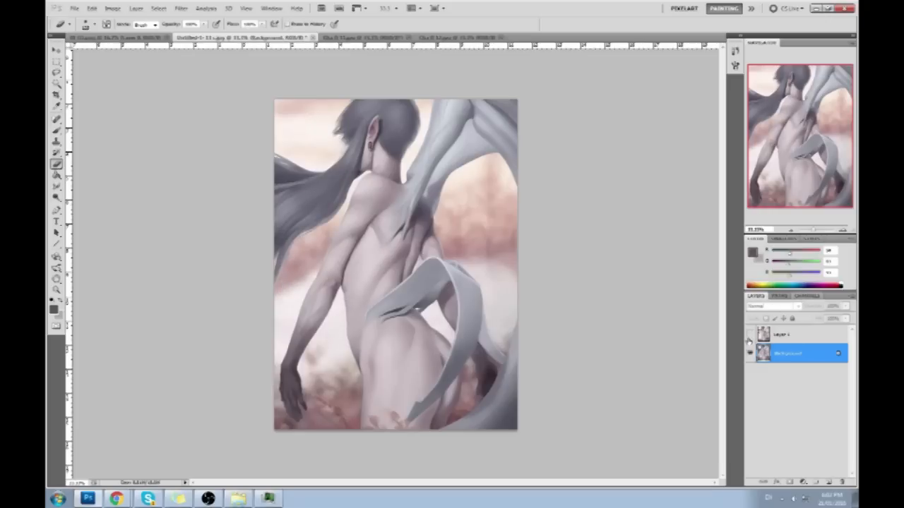
left_click(749, 337)
right_click(767, 336)
left_click(755, 335)
left_click(750, 337)
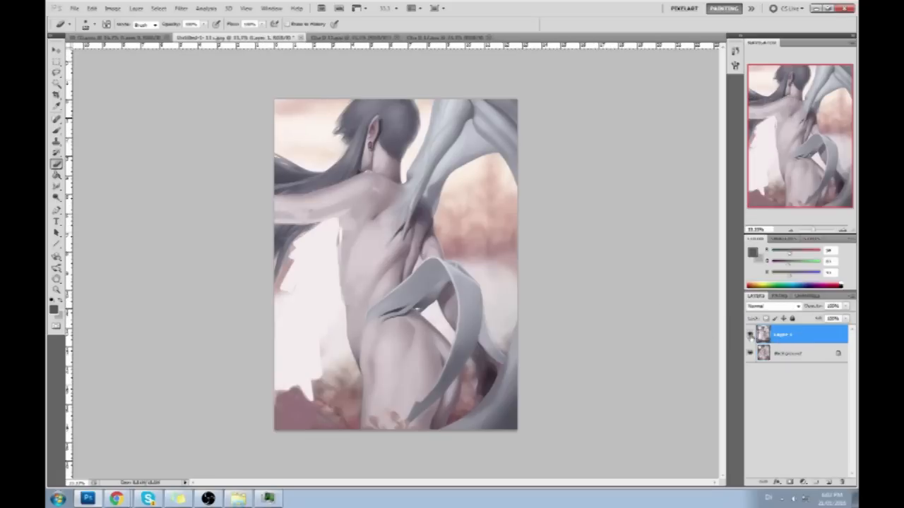
left_click(751, 336)
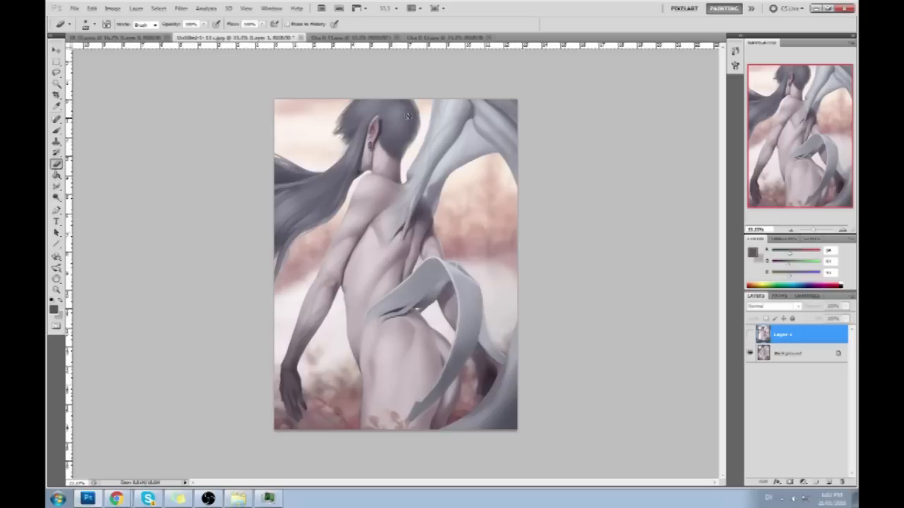
Step: Add a new layer and paint a large red arrow from the upper corner of the painting towards the shoulder
left_click(829, 482)
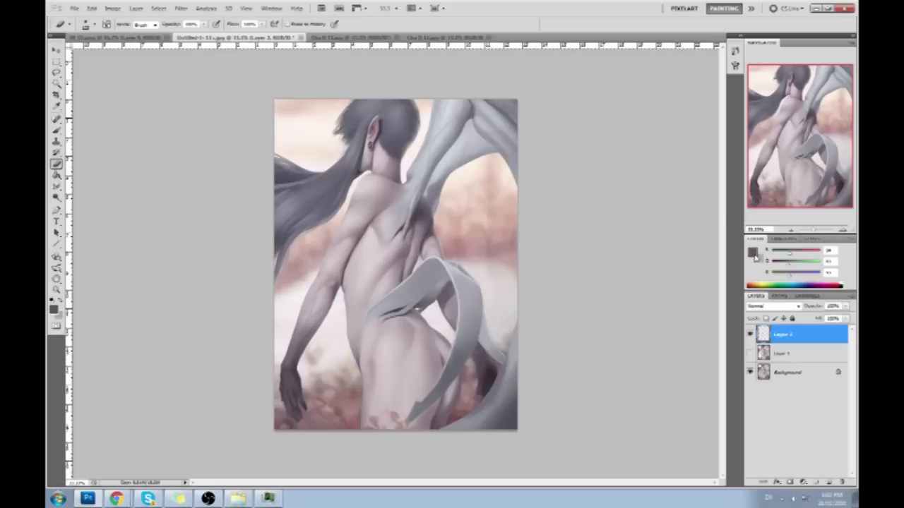
left_click(753, 253)
key("b")
mouse_move(265, 93)
left_mouse_down()
mouse_move(373, 218)
mouse_move(331, 212)
mouse_move(379, 227)
left_mouse_up()
left_click_drag(289, 192, 386, 150)
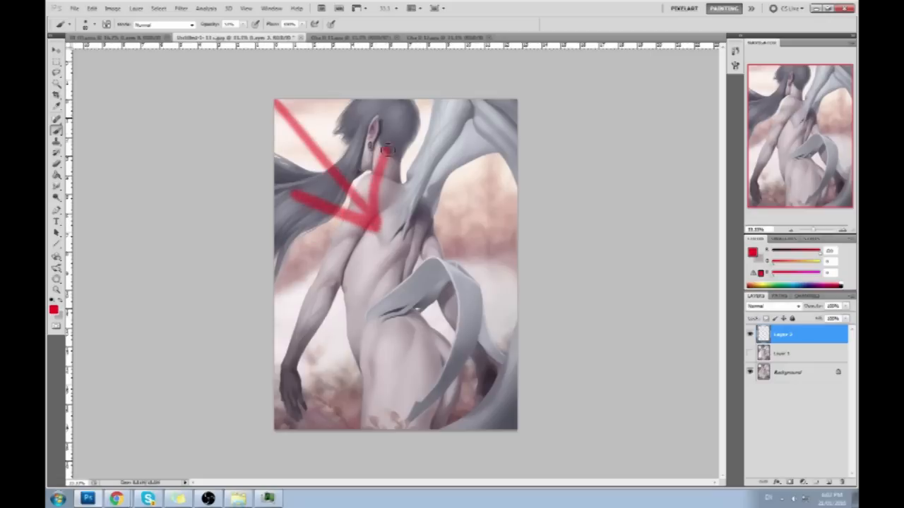
Step: Outline the lowered arm's upper arm, elbow and forearm in red, undoing the stray strokes
mouse_move(320, 292)
left_mouse_down()
mouse_move(293, 374)
mouse_move(364, 209)
mouse_move(338, 292)
left_mouse_up()
left_click_drag(352, 206, 303, 318)
left_click_drag(344, 229, 286, 353)
key("ctrl+alt+z")
key("ctrl+alt+z")
Step: Change the brush colour to white and paint highlights along the outer edge of the lowered arm
left_click(753, 253)
left_click_drag(708, 244, 601, 229)
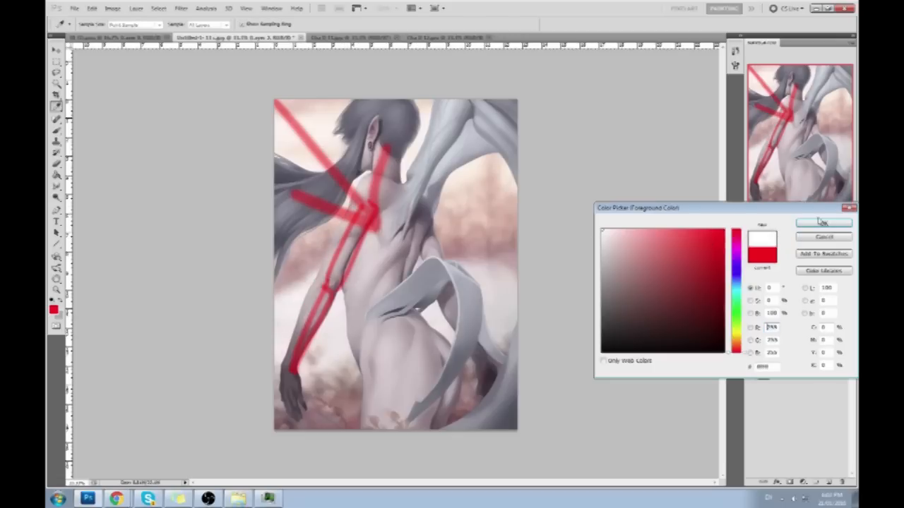
left_click(805, 222)
mouse_move(364, 201)
left_mouse_down()
mouse_move(296, 304)
mouse_move(281, 361)
left_mouse_up()
left_click_drag(316, 292, 285, 370)
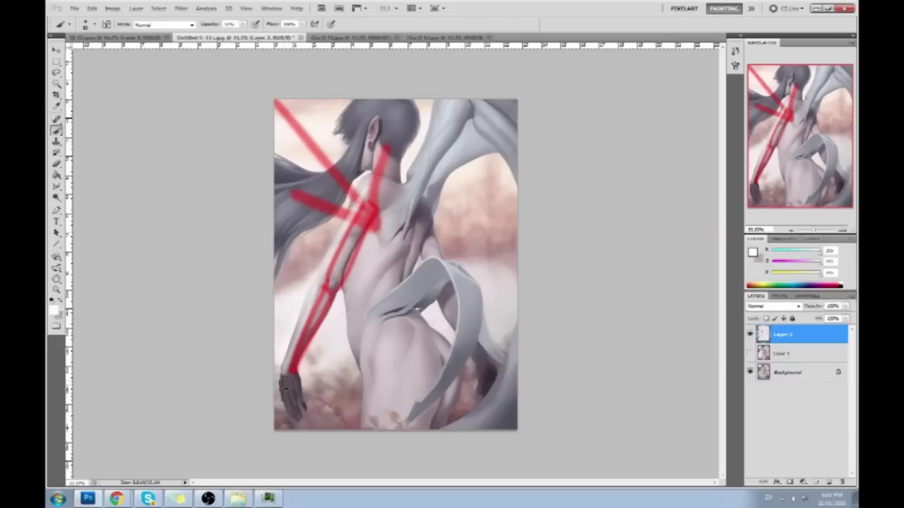
Step: Extend the lighting demonstration onto the hand with sampled red along its inner side and a light tone on the outer fingers
left_click(301, 375, "alt")
left_click(300, 372, "alt")
left_click_drag(300, 373, 297, 418)
left_click(288, 365, "alt")
mouse_move(288, 372)
left_mouse_down()
mouse_move(288, 417)
mouse_move(302, 409)
left_mouse_up()
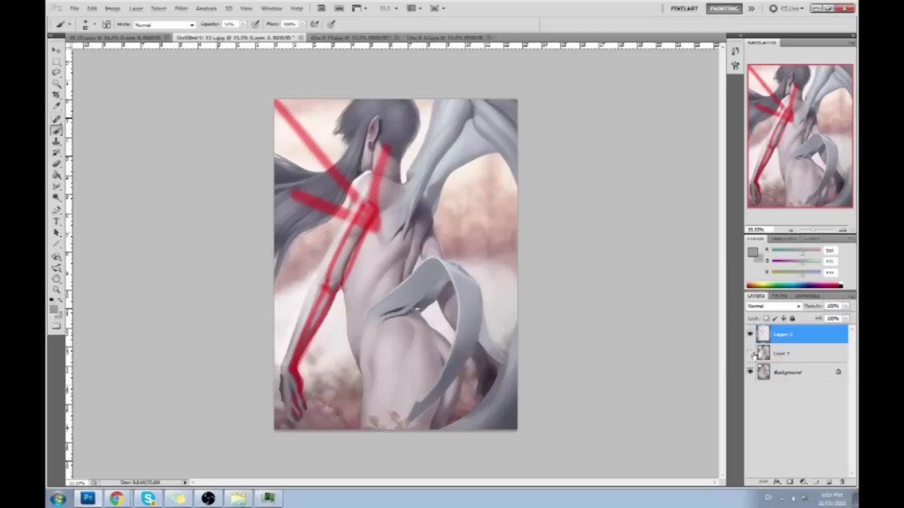
Step: Hide the red sketch layer and show the raised-arm overpaint on Layer 1
left_click(750, 353)
left_click(750, 354)
left_click(750, 334)
left_click(750, 354)
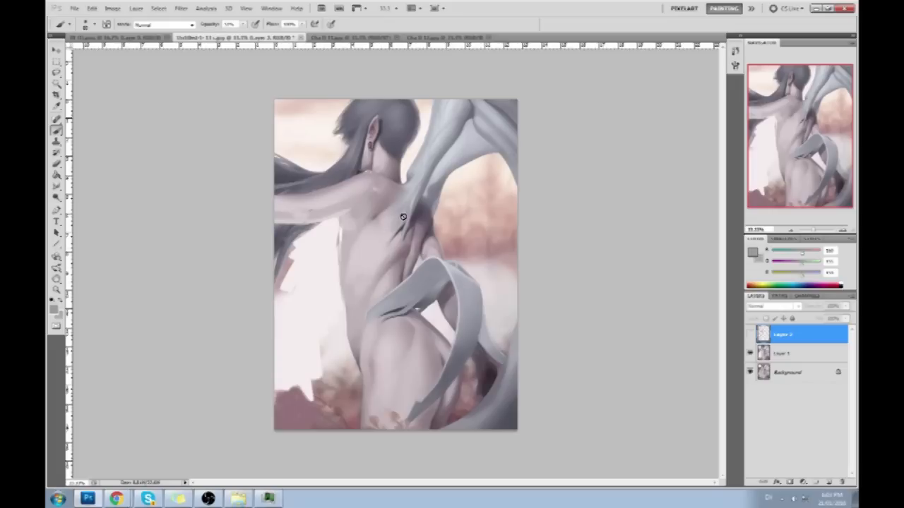
Step: Add a new layer and sketch a red construction of the torso with shoulder line, spine, sides and pelvis
left_click(827, 482)
left_click(752, 254)
left_click_drag(684, 254, 738, 225)
left_click(819, 226)
mouse_move(321, 205)
left_mouse_down()
mouse_move(376, 327)
mouse_move(374, 170)
left_mouse_up()
left_click_drag(374, 169, 399, 306)
left_click_drag(399, 304, 362, 325)
mouse_move(362, 169)
left_mouse_down()
mouse_move(428, 208)
mouse_move(429, 317)
left_mouse_up()
key("ctrl+z")
mouse_move(428, 206)
left_mouse_down()
mouse_move(428, 320)
mouse_move(387, 302)
left_mouse_up()
left_click_drag(442, 321, 406, 343)
Step: Rotate the red torso construction slightly clockwise to straighten the spine and apply the transform
key("v")
left_click_drag(455, 156, 471, 176)
left_click_drag(405, 223, 400, 235)
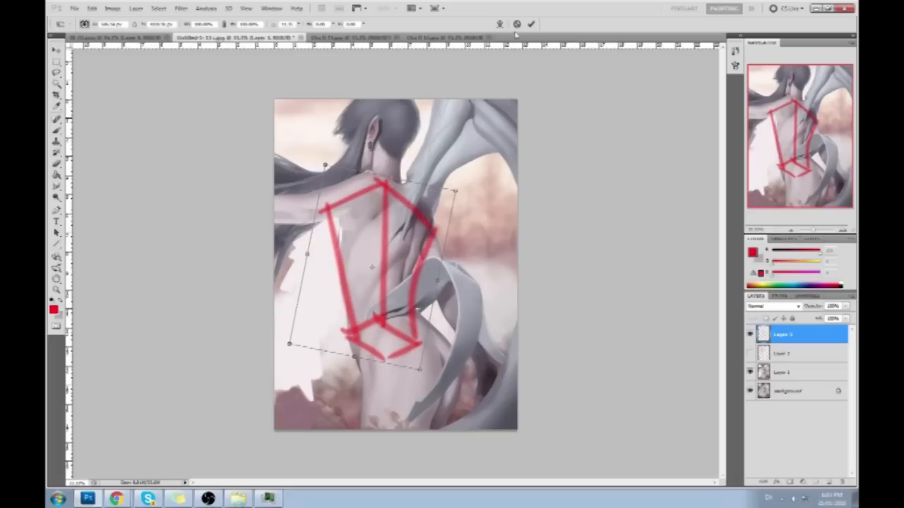
left_click(530, 24)
Step: Circle the shoulder and the hip in red and add strokes where the wing meets the back
key("b")
mouse_move(340, 204)
left_mouse_down()
mouse_move(381, 169)
mouse_move(332, 162)
mouse_move(396, 190)
left_mouse_up()
mouse_move(444, 359)
left_mouse_down()
mouse_move(418, 373)
mouse_move(434, 360)
left_mouse_up()
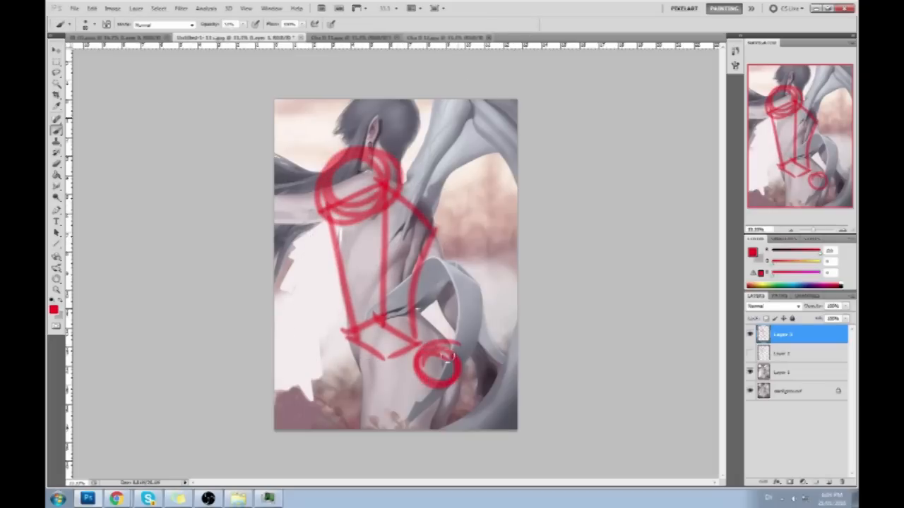
left_click_drag(455, 135, 402, 196)
left_click_drag(413, 144, 410, 204)
Step: Undo the red circles, the sketch rotation and the torso construction strokes
key("ctrl+alt+z")
key("ctrl+alt+z")
key("ctrl+alt+z")
key("ctrl+alt+z")
key("ctrl+alt+z")
key("ctrl+alt+z")
key("ctrl+alt+z")
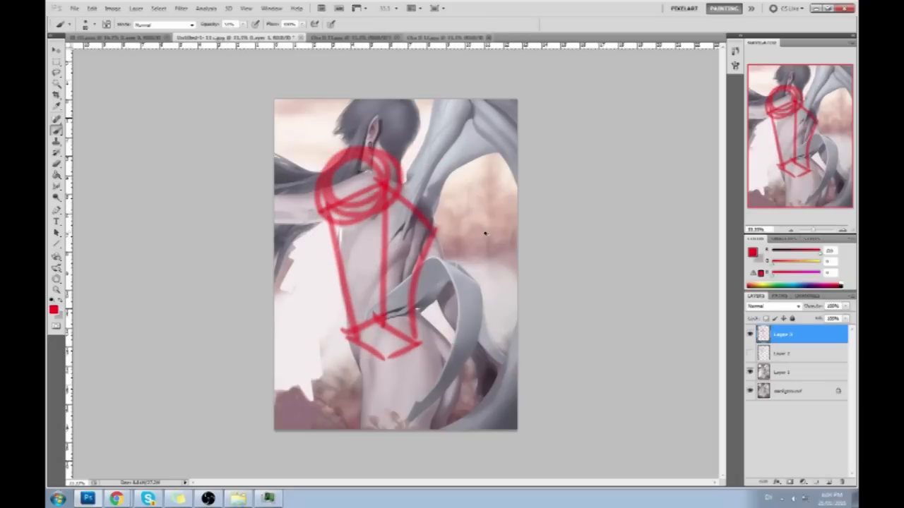
key("ctrl+alt+z")
key("ctrl+alt+z")
key("ctrl+alt+z")
key("ctrl+alt+z")
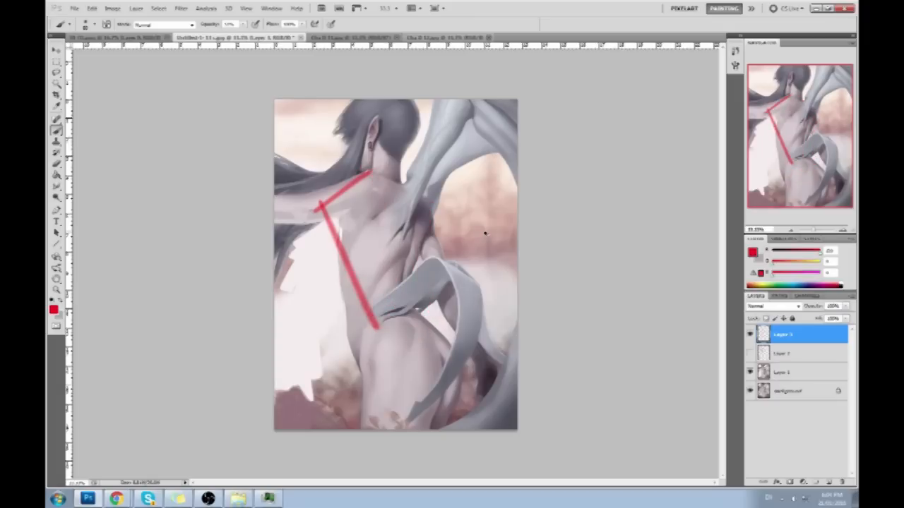
Step: Select the raised-arm overpaint on Layer 1 and open it in the Liquify filter
left_click(790, 372)
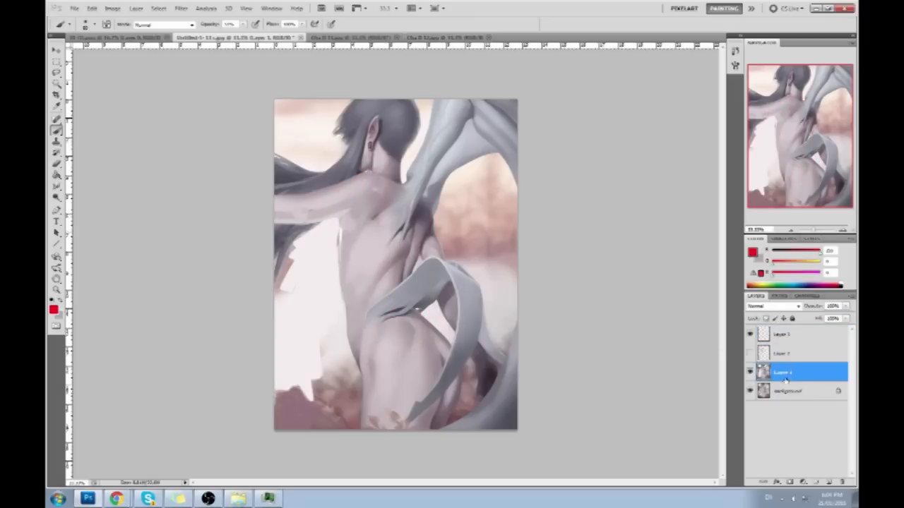
right_click(793, 372)
left_click(780, 367)
left_click(414, 188)
left_click(181, 7)
left_click(211, 74)
Step: Enlarge the Liquify brush to span the hips, then push the buttocks upward and the outer thigh contour inward
left_click(813, 80)
left_click(787, 92)
left_click(799, 92)
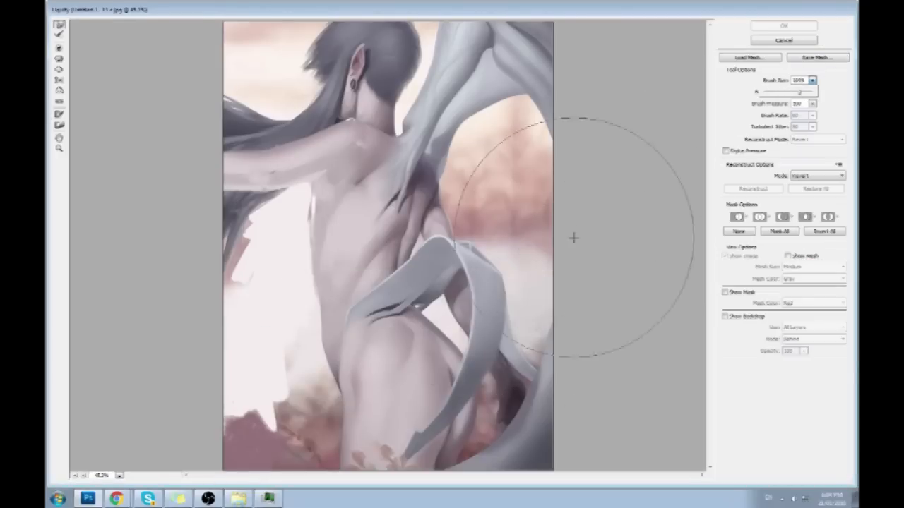
mouse_move(455, 376)
left_mouse_down()
mouse_move(462, 403)
mouse_move(444, 340)
left_mouse_up()
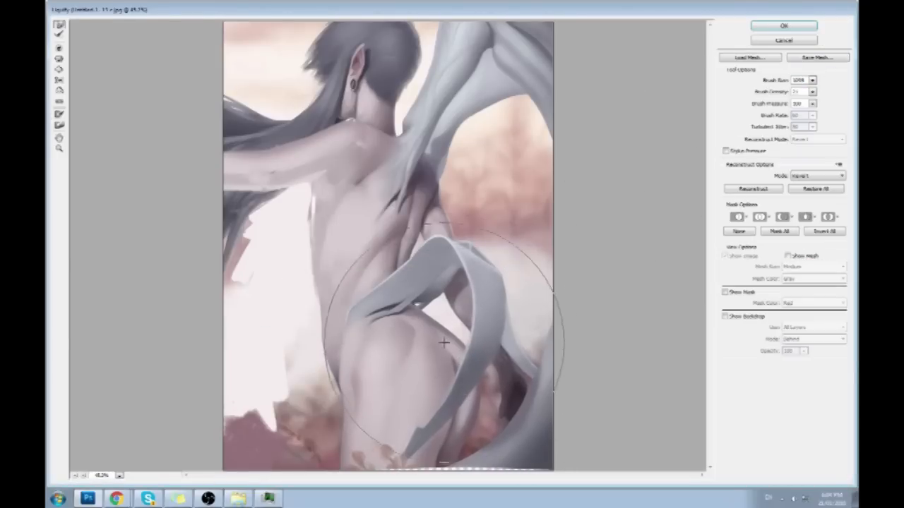
left_click_drag(346, 412, 377, 387)
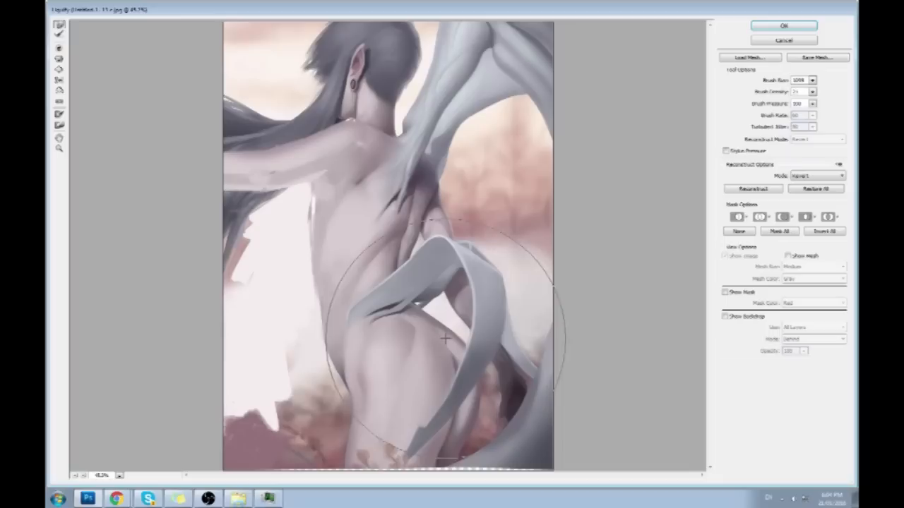
Step: Reduce the Liquify brush size and nudge the waist contour where it runs into the hip
left_click(812, 79)
left_click(774, 92)
left_click(327, 347)
left_click_drag(327, 347, 324, 357)
key("alt")
left_click(812, 81)
left_click(777, 94)
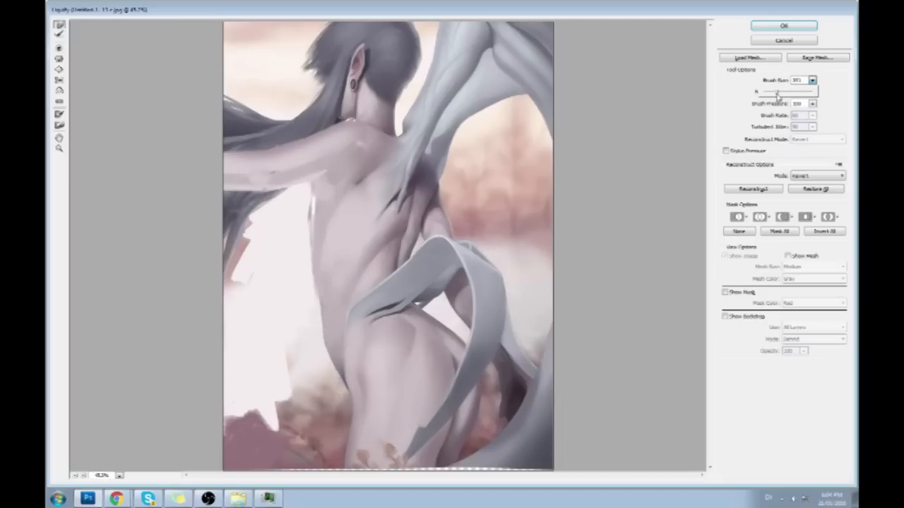
left_click(331, 367)
left_click(331, 367)
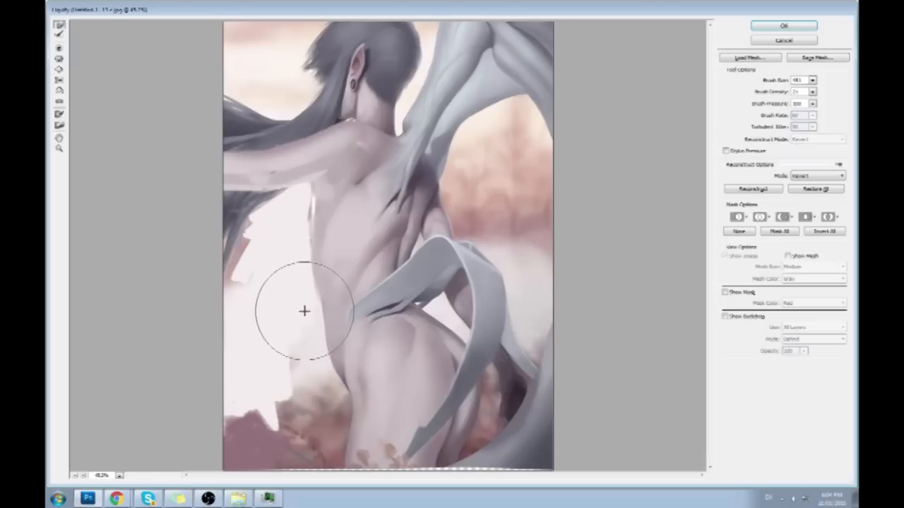
left_click(811, 80)
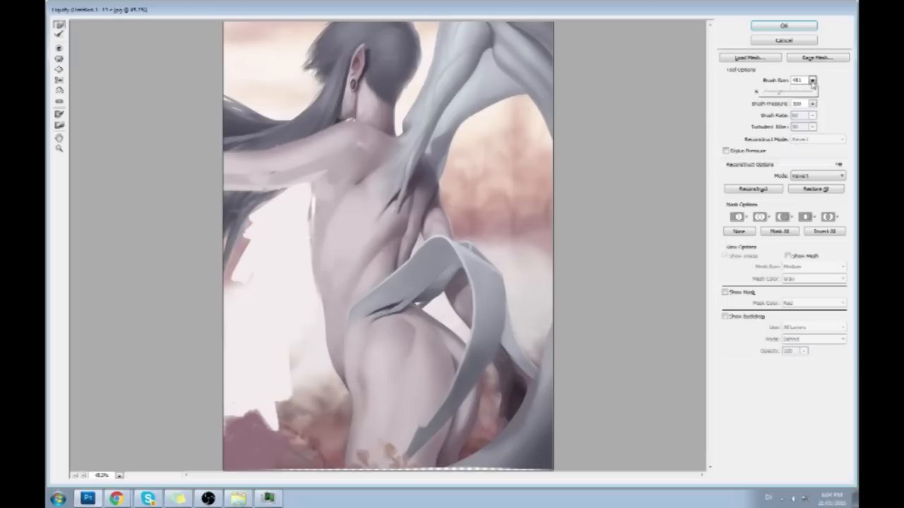
Step: Shrink the shoulder and upper back slightly using the Pucker tool with a large brush and raised density
left_click(59, 59)
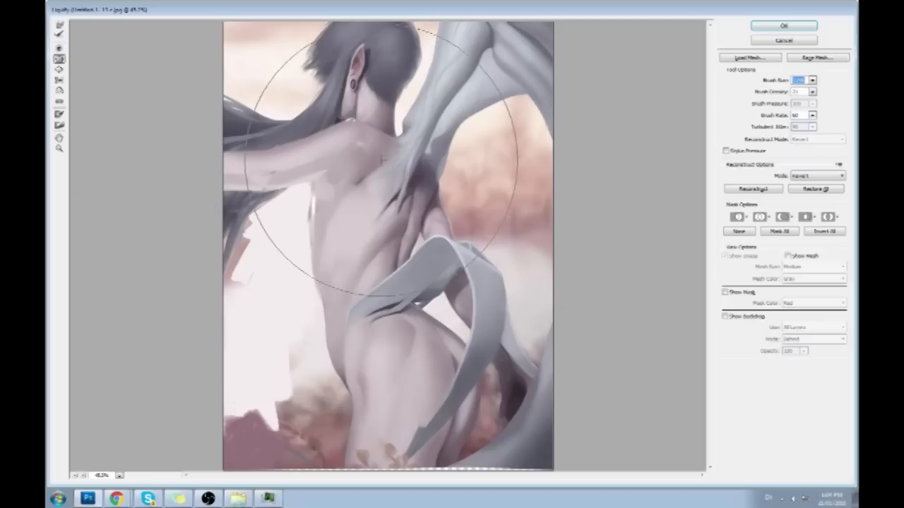
left_click(811, 92)
left_click(804, 104)
left_click(331, 156)
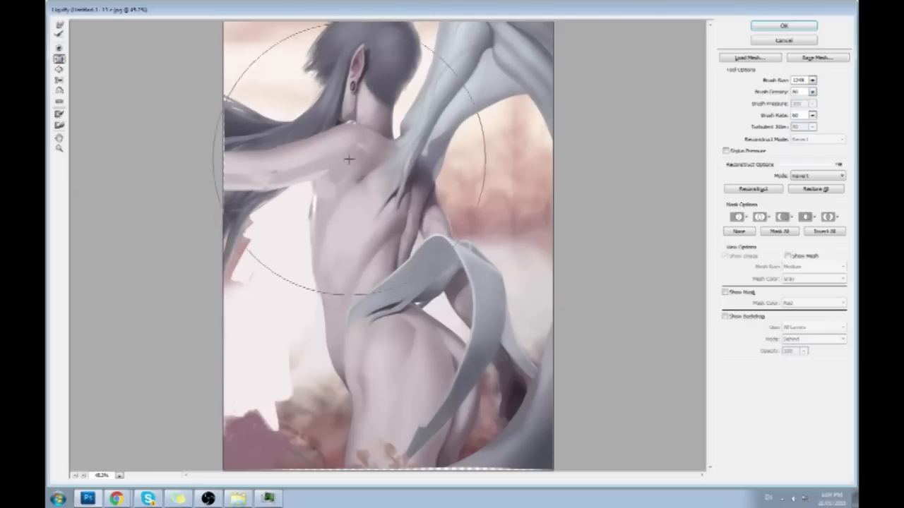
left_click(356, 173)
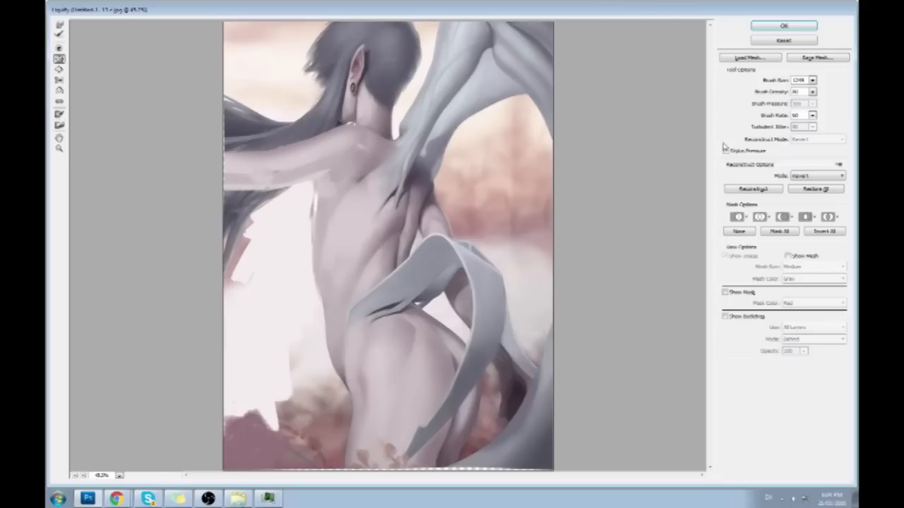
Step: Reduce the brush size and use Forward Warp to push the crown and back of the head inward
left_click(812, 80)
left_click(775, 93)
left_click(429, 64)
left_click(60, 26)
left_click_drag(441, 68, 411, 28)
mouse_move(341, 26)
left_mouse_down()
mouse_move(400, 31)
mouse_move(407, 48)
left_mouse_up()
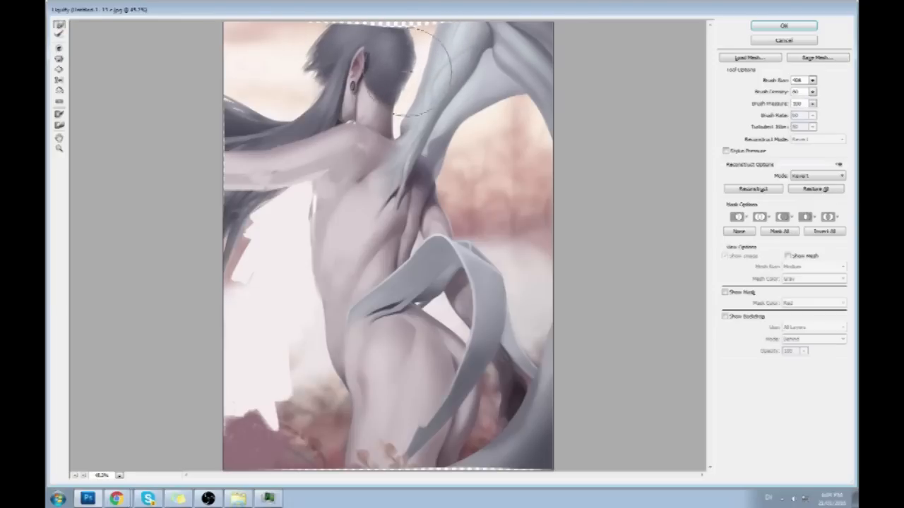
left_click_drag(398, 116, 405, 87)
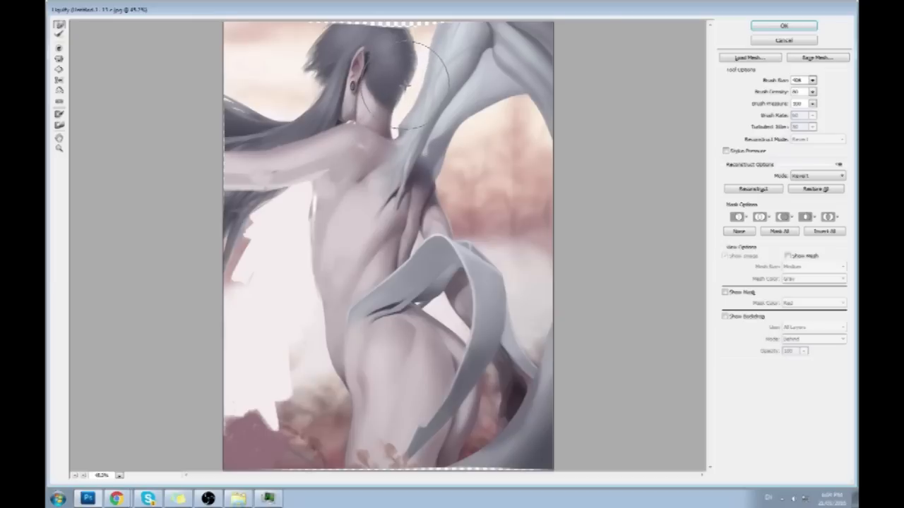
Step: Lower the brush density, refine the back of the head and pull the painting's upper edge back over the transparent gap
left_click(812, 92)
left_click(781, 103)
mouse_move(400, 88)
left_mouse_down()
mouse_move(408, 70)
mouse_move(400, 80)
left_mouse_up()
left_click_drag(395, 28, 334, 16)
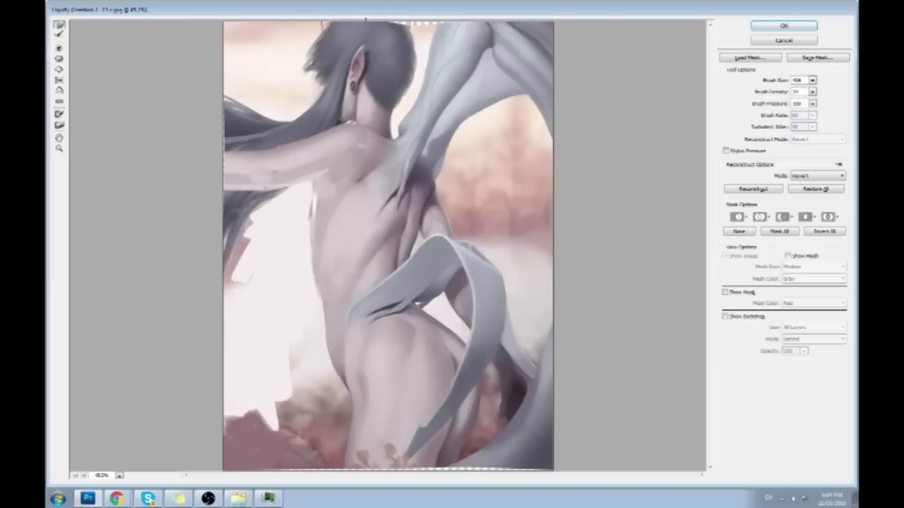
left_click_drag(405, 24, 425, 24)
mouse_move(393, 25)
left_mouse_down()
mouse_move(411, 33)
mouse_move(413, 47)
mouse_move(405, 20)
left_mouse_up()
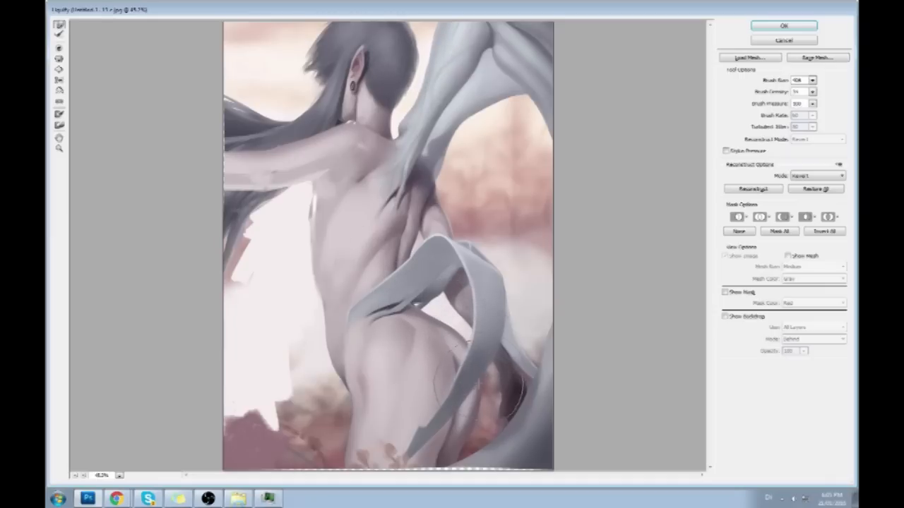
Step: Warp the buttocks and thigh beside the tail with a larger brush, then refine their upper contour with a smaller one
left_click(812, 81)
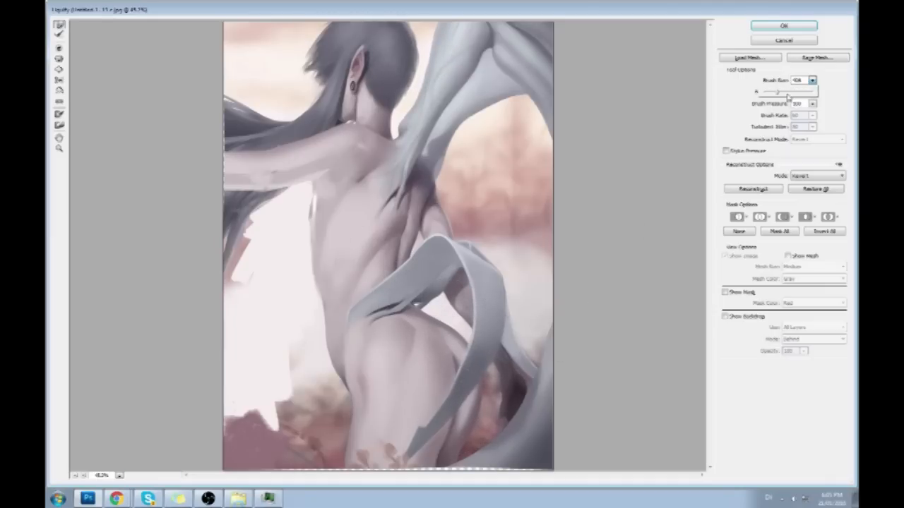
left_click(788, 93)
left_click(441, 400)
left_click_drag(441, 400, 447, 396)
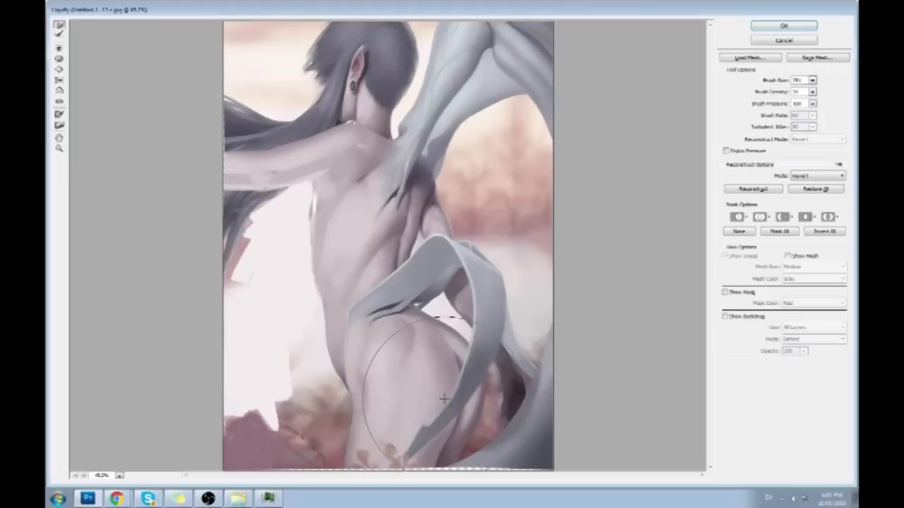
left_click(812, 92)
left_click(813, 80)
left_click(778, 95)
left_click(445, 348)
left_click_drag(436, 339, 449, 348)
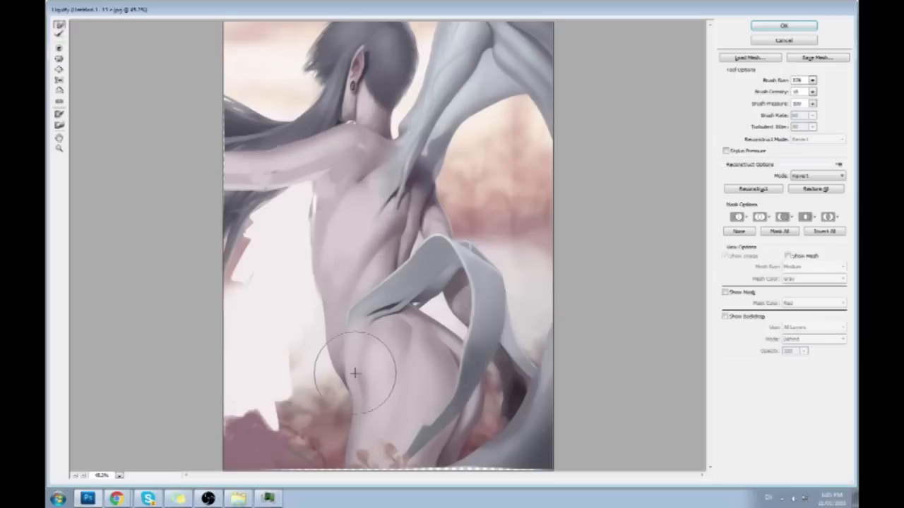
Step: Apply the Liquify changes and compare the result with the earlier painting state in the history
left_click(783, 28)
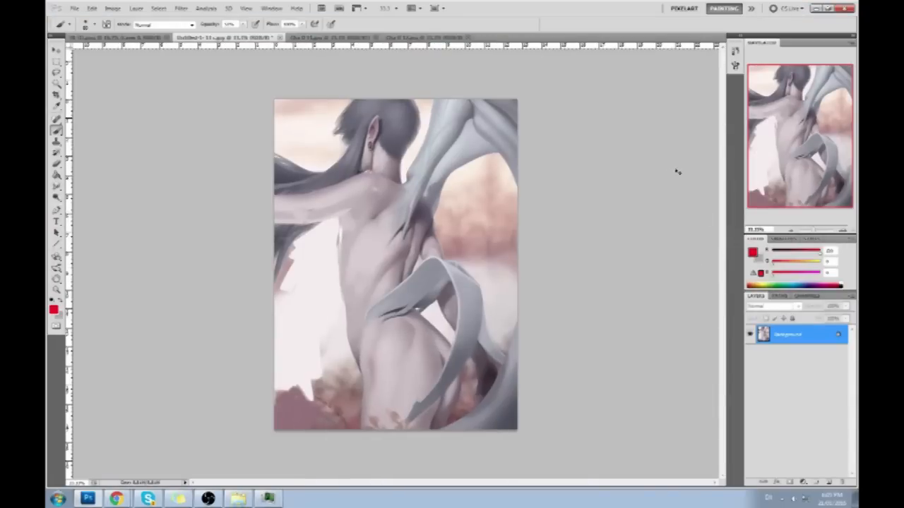
key("ctrl+z")
left_click(736, 52)
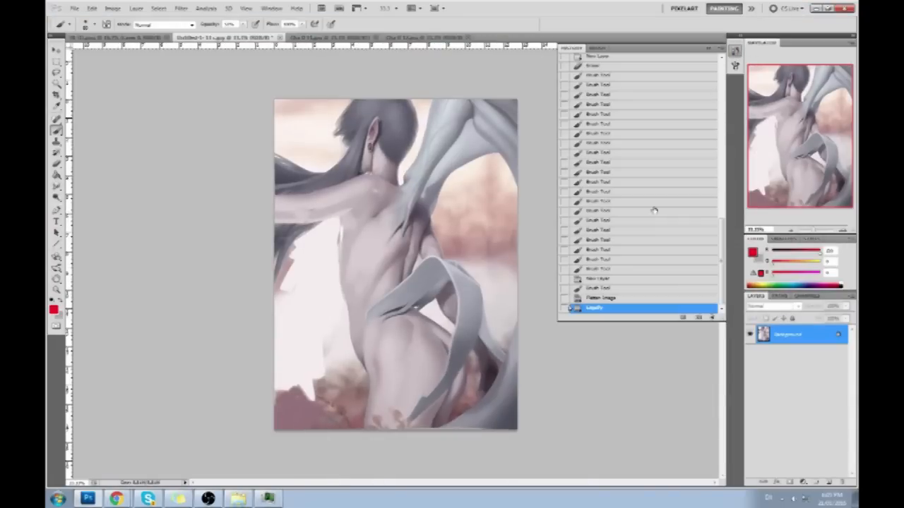
left_click(616, 271)
left_click(618, 309)
left_click(709, 51)
Step: Set the brush opacity to 100% and paint the side of the breast below the armpit in sampled skin tones
left_click(348, 224, "alt")
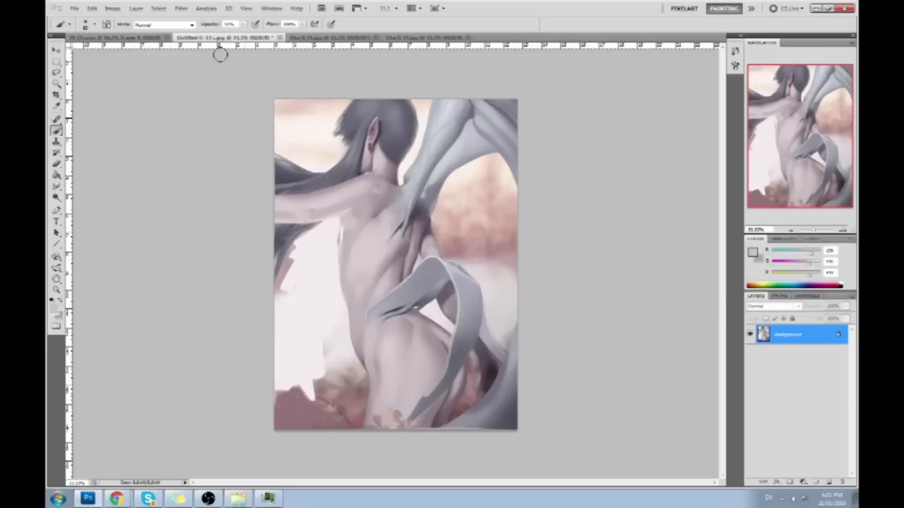
left_click(243, 26)
left_click_drag(244, 36, 273, 36)
left_click(170, 96)
mouse_move(341, 218)
left_mouse_down()
mouse_move(327, 248)
mouse_move(334, 262)
mouse_move(343, 262)
mouse_move(339, 232)
mouse_move(343, 248)
mouse_move(332, 236)
mouse_move(337, 243)
mouse_move(350, 222)
left_mouse_up()
left_click(368, 252, "alt")
mouse_move(335, 243)
left_mouse_down()
mouse_move(326, 242)
mouse_move(333, 229)
left_mouse_up()
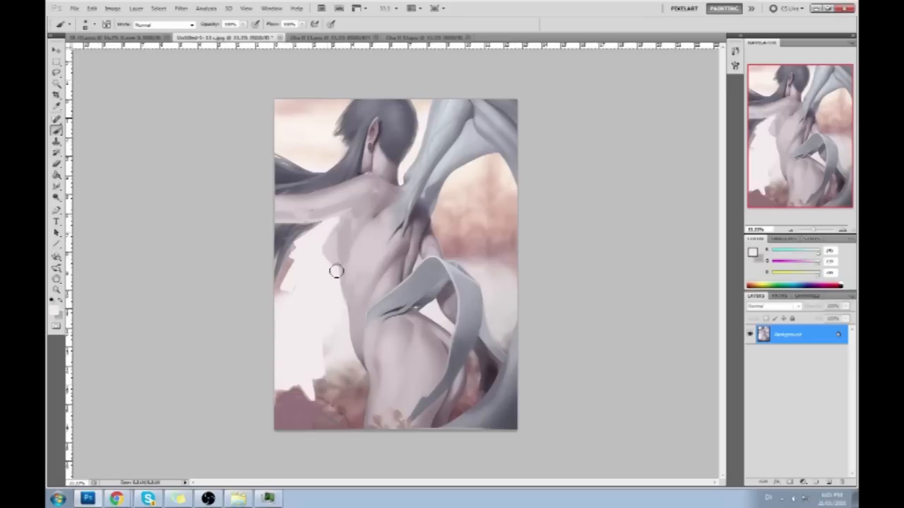
Step: Round off the breast's outline and even out its fill with tones sampled from around its edge
left_click(332, 243, "alt")
left_click(337, 242, "alt")
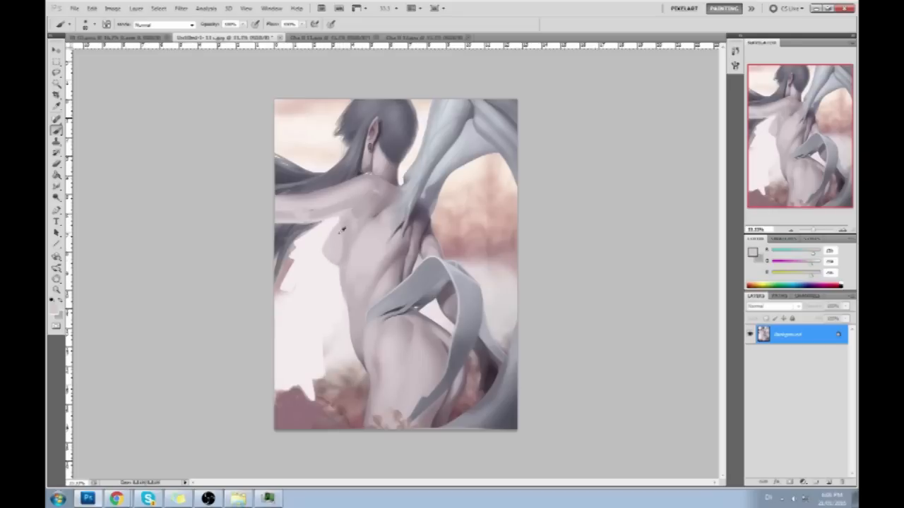
left_click(336, 253, "alt")
left_click(345, 251, "alt")
left_click(341, 242, "alt")
Step: Lower the brush opacity and blend the breast and adjoining ribs with sampled skin and shadow tones
left_click_drag(242, 25, 217, 37)
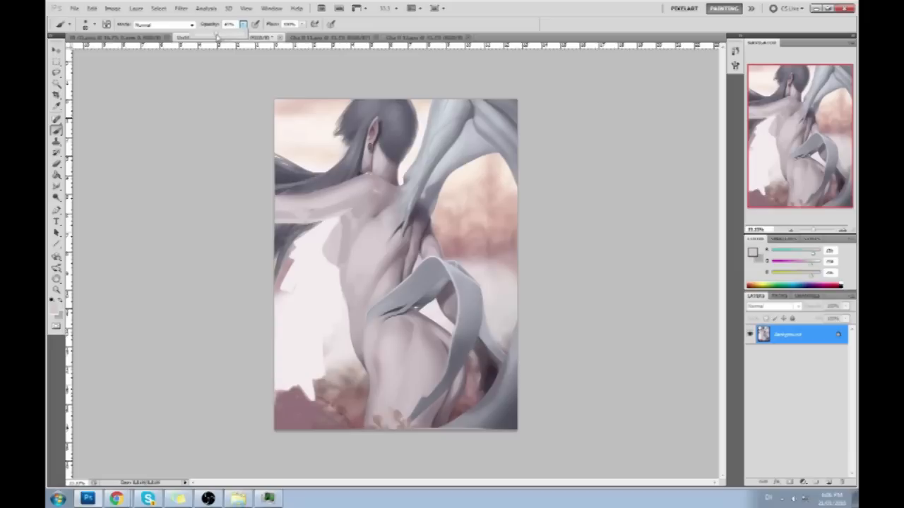
left_click(337, 218, "alt")
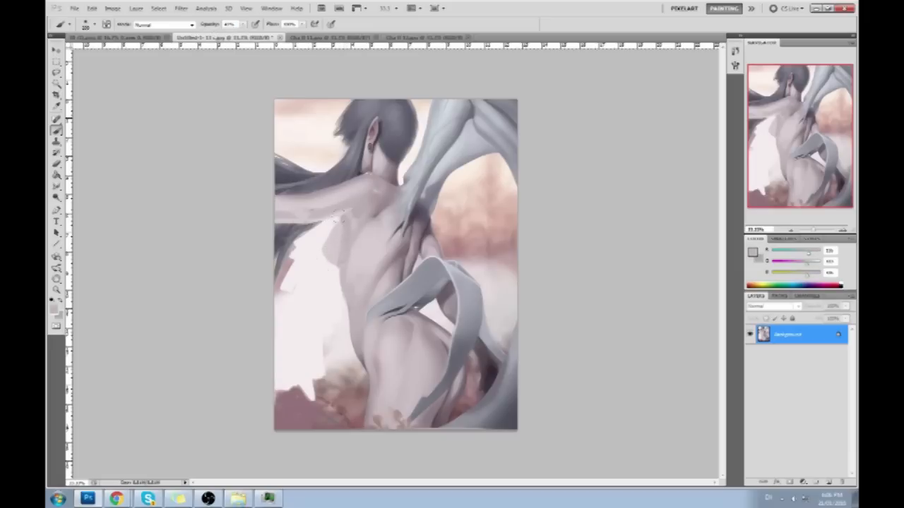
left_click(345, 240, "alt")
left_click(381, 252, "alt")
left_click(393, 250, "alt")
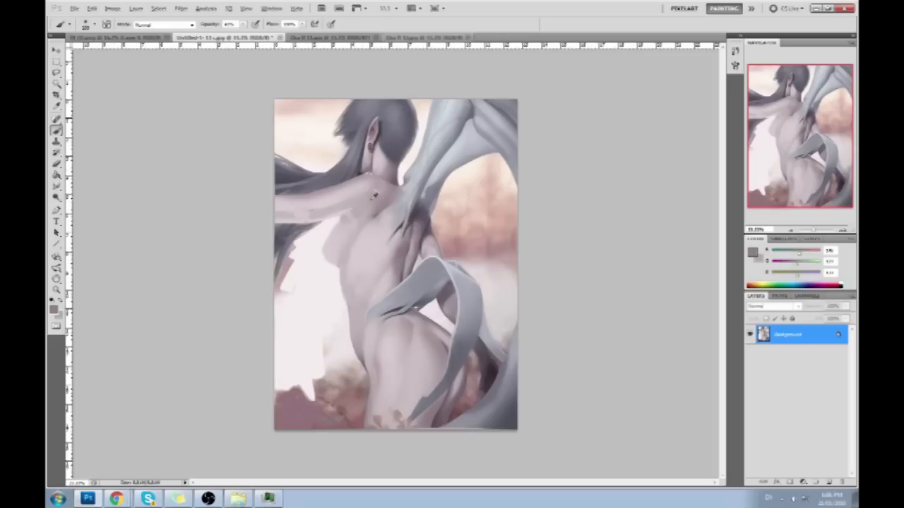
Step: Soften the shading on the far arm, back and raised arm with sampled tones, reducing the brush opacity further
left_click(415, 245, "alt")
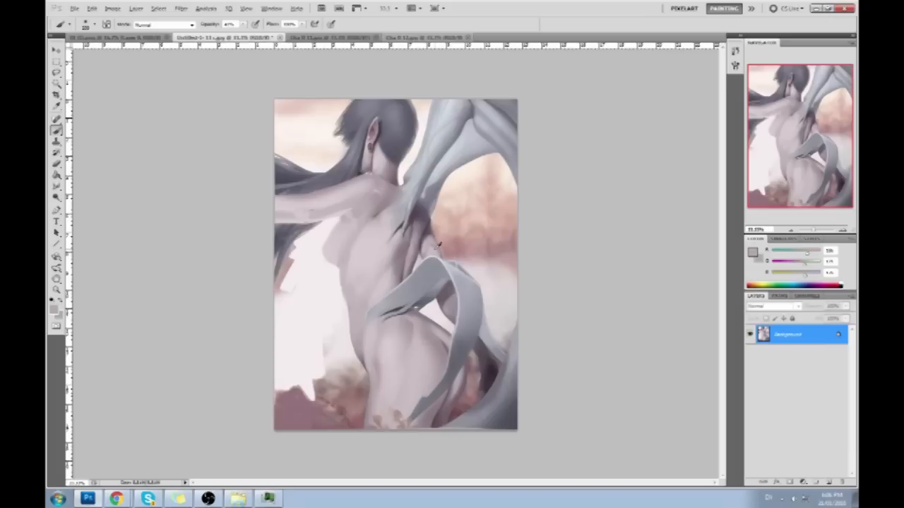
left_click(433, 250, "alt")
left_click(425, 225, "alt")
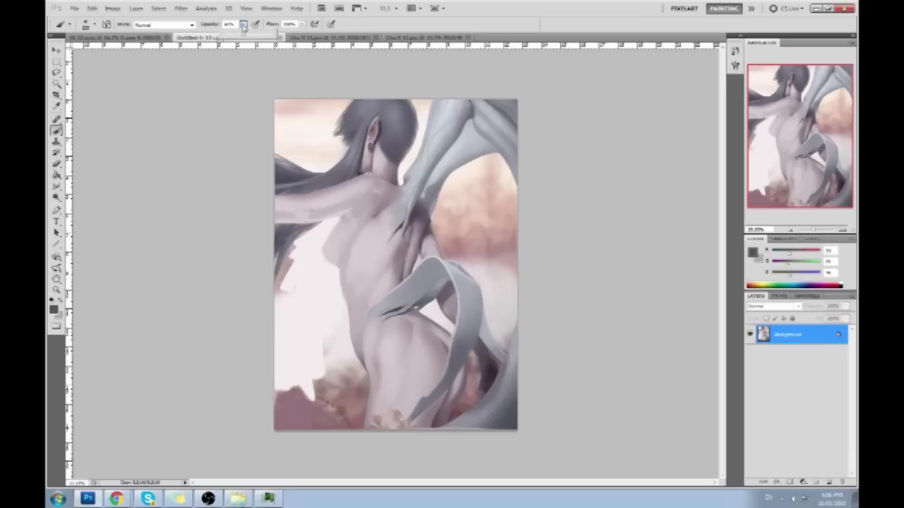
left_click(432, 242, "alt")
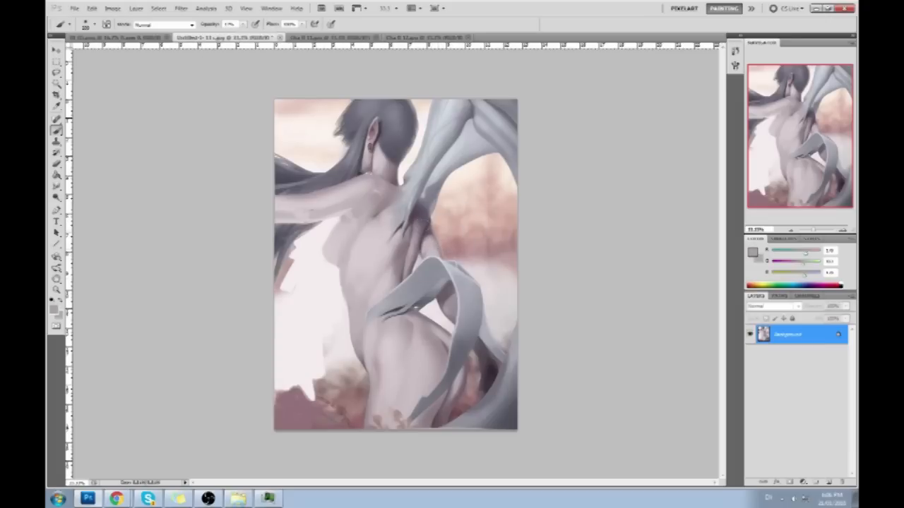
left_click(428, 251, "alt")
left_click(385, 245, "alt")
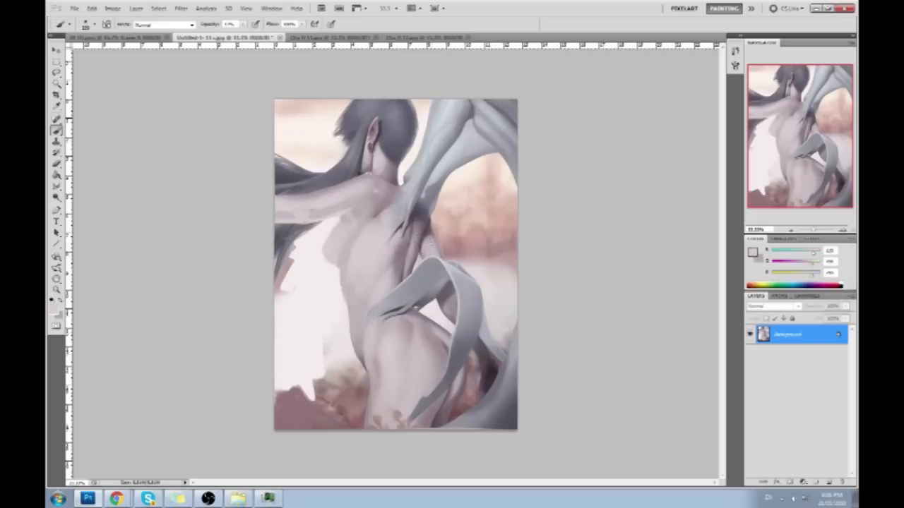
left_click(337, 197, "alt")
Step: Choose a textured brush tip, reduce its size and paint the sampled dark hair tone beneath the outstretched arm
left_click(288, 220, "alt")
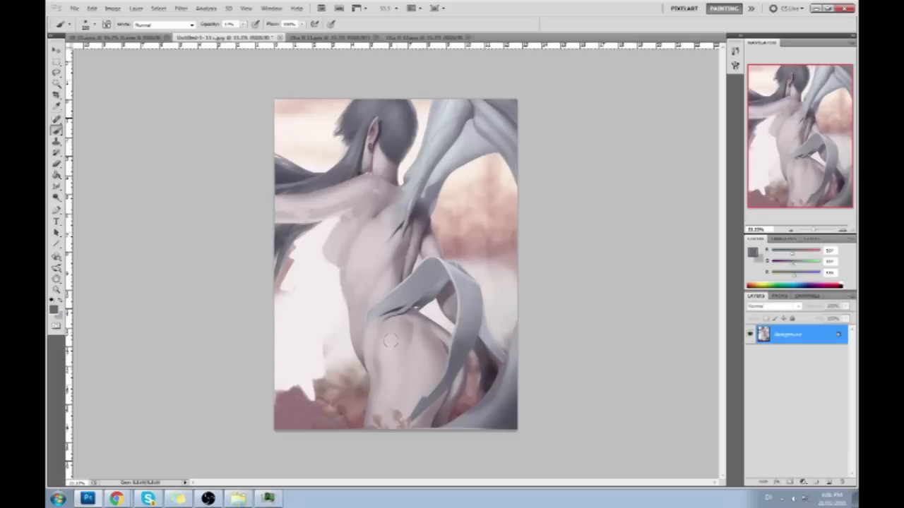
right_click(369, 165)
left_click(446, 393)
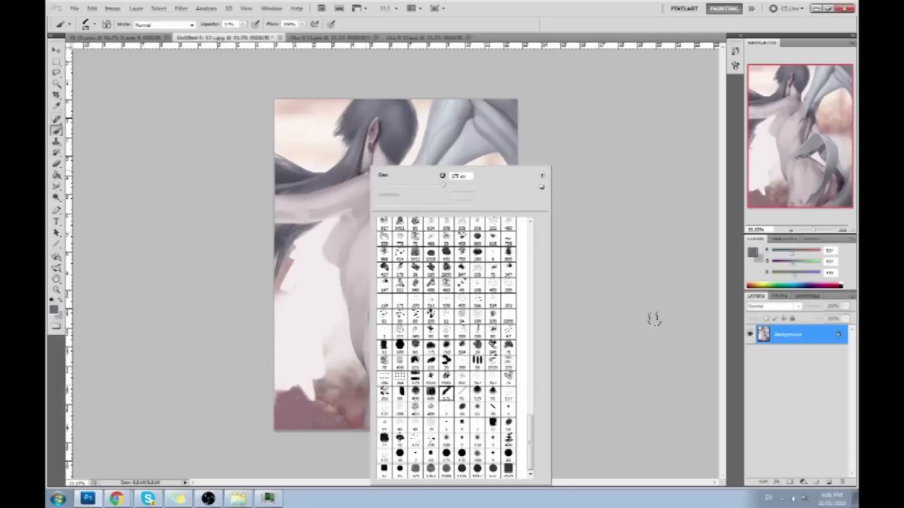
left_click(628, 327)
left_click(285, 225, "alt")
key("[")
key("[")
key("[")
key("[")
key("[")
key("[")
key("[")
Step: Copy the whole overpaint, restore the original painting from the history snapshot and paste the overpaint as a new layer
key("ctrl+a")
left_click(734, 51)
left_click_drag(721, 283, 719, 62)
left_click(704, 65)
key("ctrl+shift+v")
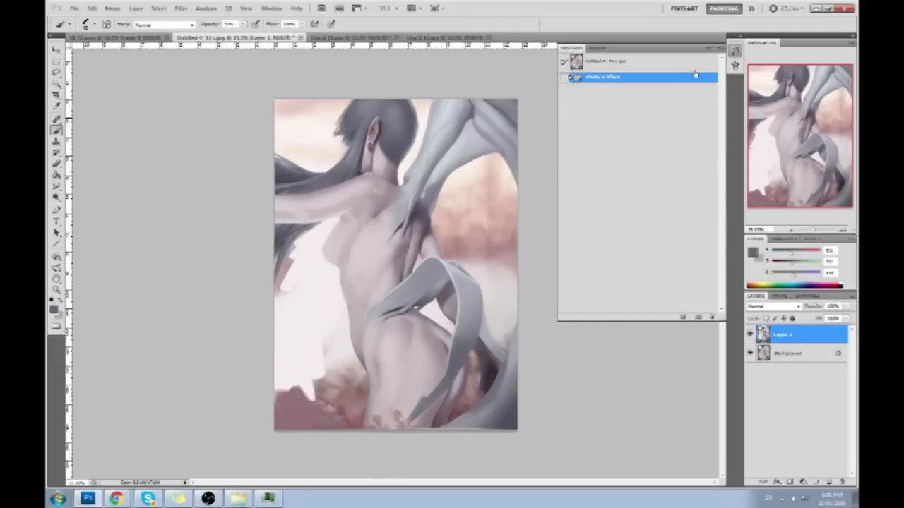
left_click(708, 49)
Step: Choose a different eraser tip and erase Layer 1 along the underside of the outstretched arm
key("e")
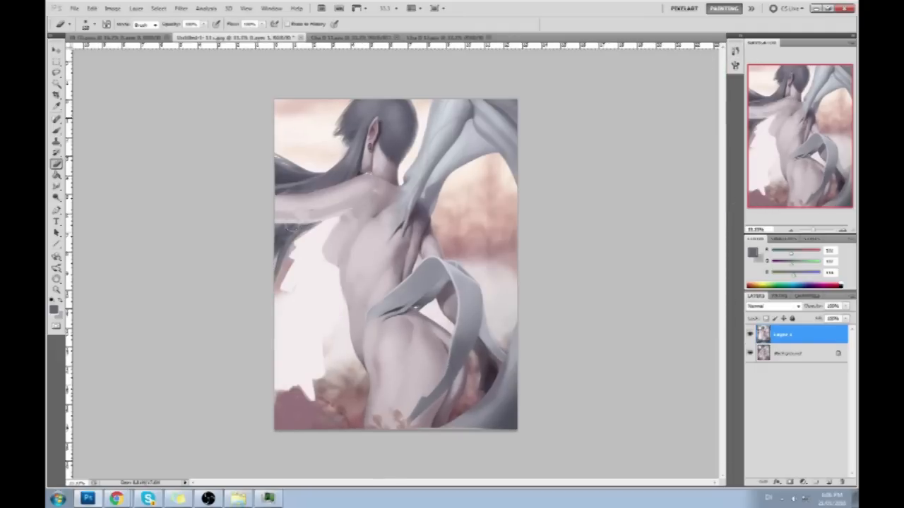
right_click(338, 202)
left_click(416, 397)
left_click(649, 271)
left_click_drag(292, 230, 266, 225)
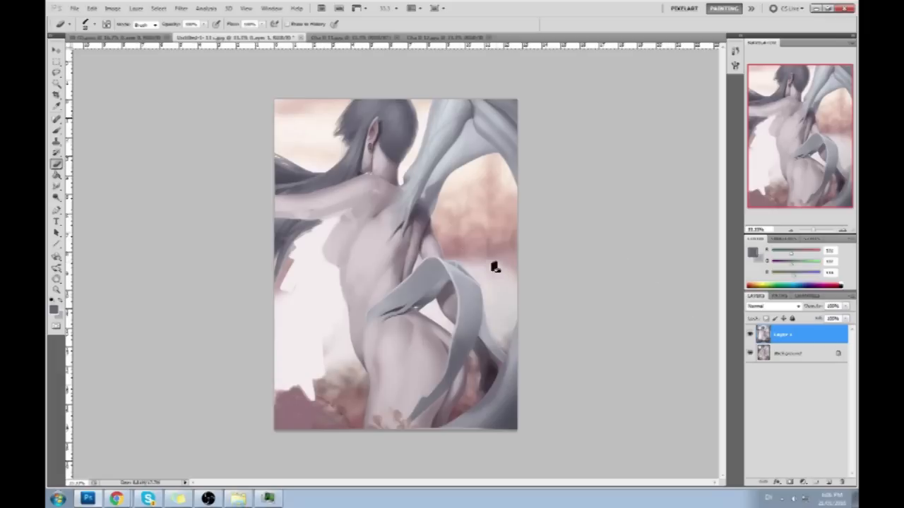
Step: Blend the shoulder, shoulder blade and upper back on Layer 1 using sampled skin tones and a darkened shadow colour
key("b")
right_click(402, 171)
left_click(648, 327)
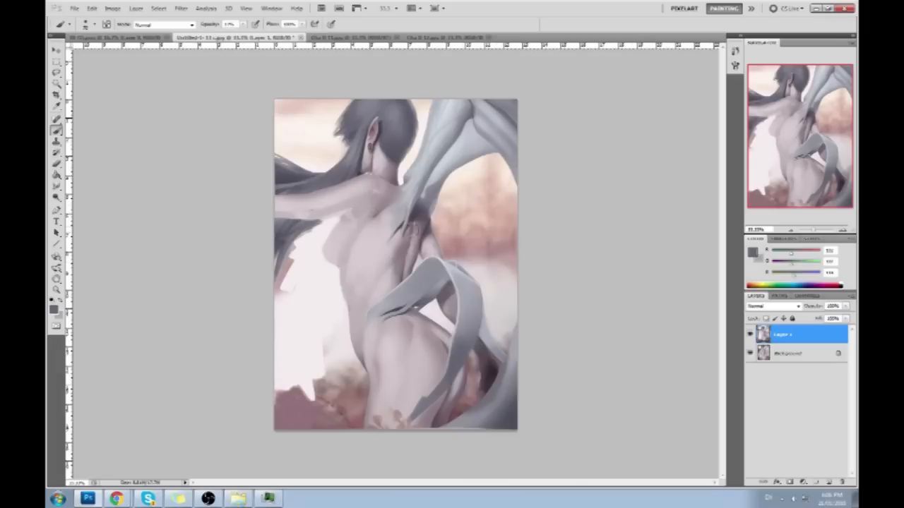
left_click(367, 183, "alt")
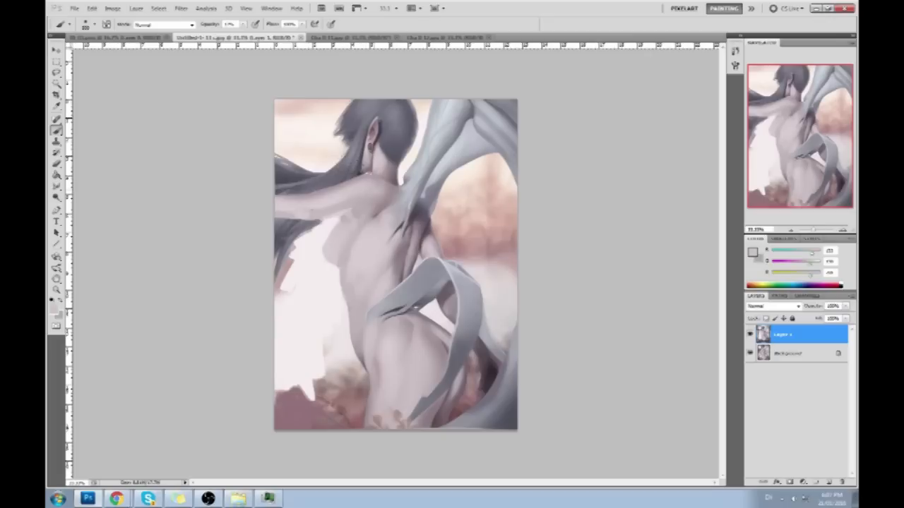
left_click_drag(811, 252, 801, 252)
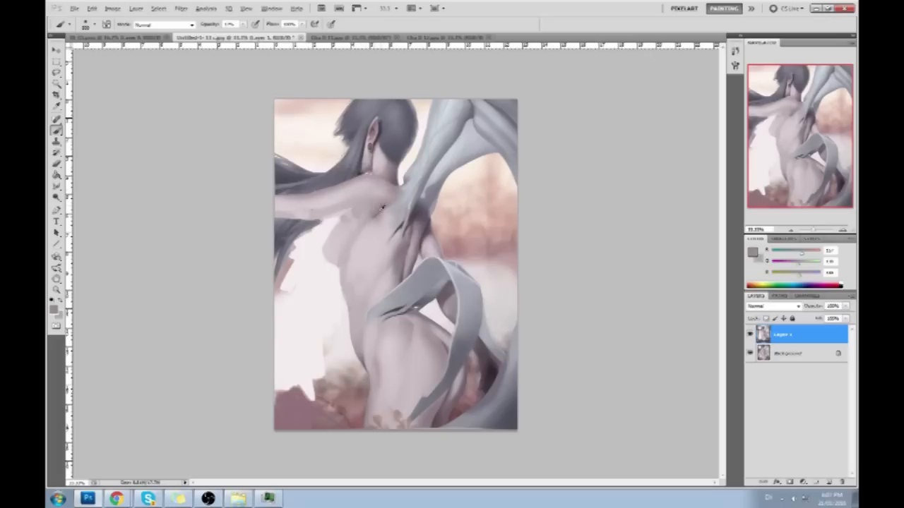
left_click(351, 205, "alt")
left_click(325, 242, "alt")
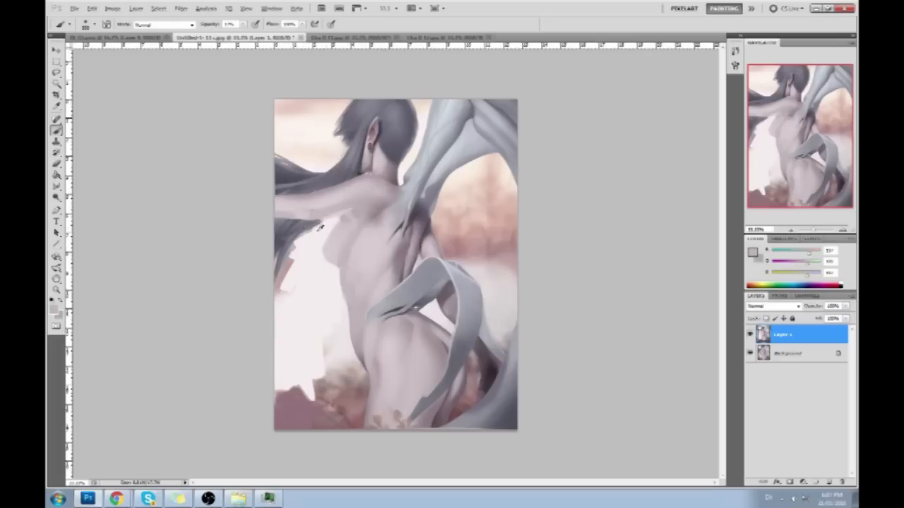
left_click(371, 205, "alt")
left_click(381, 247, "alt")
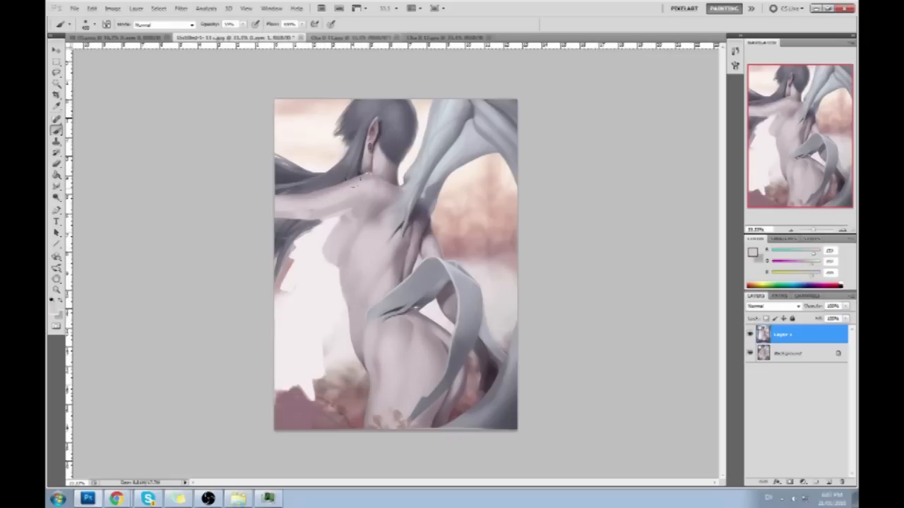
Step: Paint over the shoulder and upper back, and touch up the skin with the Dodge tool set to Midtones
left_click_drag(357, 184, 348, 238)
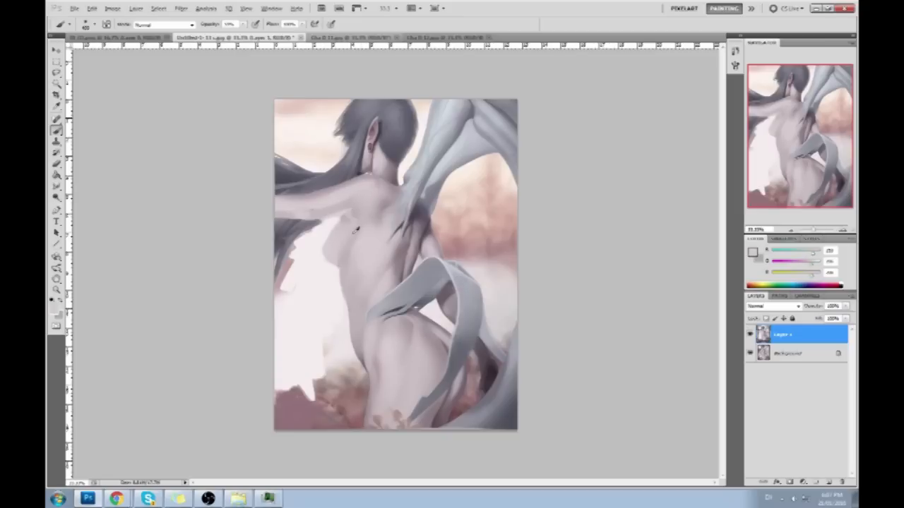
left_click(57, 197)
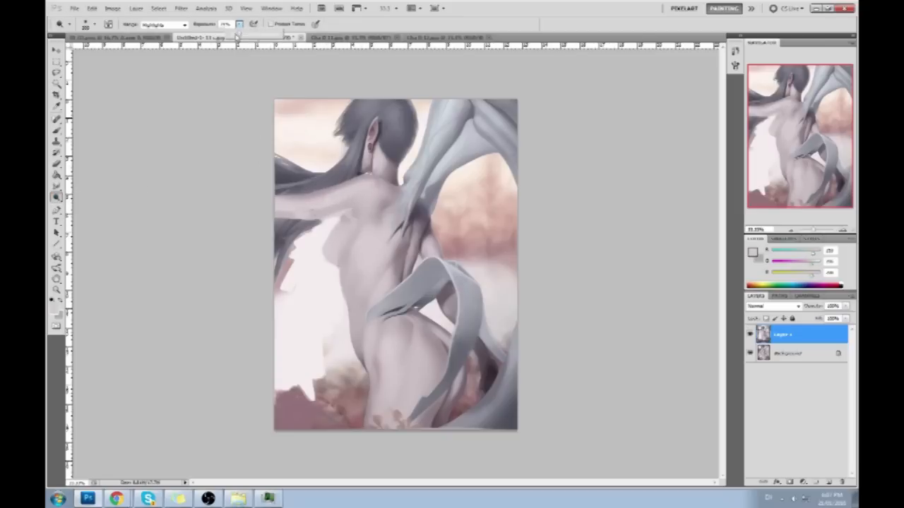
left_click(173, 25)
left_click(164, 42)
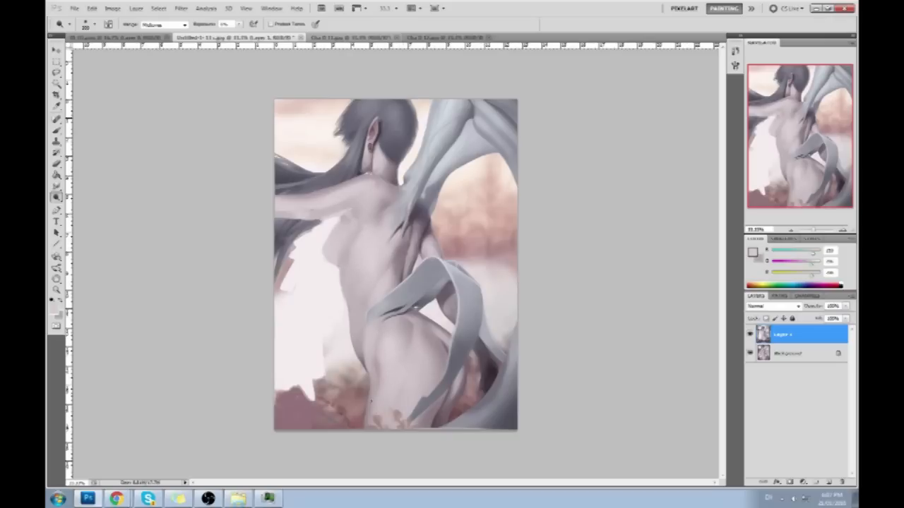
Step: Select the pale background beside the torso, invert the selection onto the figure and hide its edges
key("b")
left_click(58, 84)
left_click(338, 318)
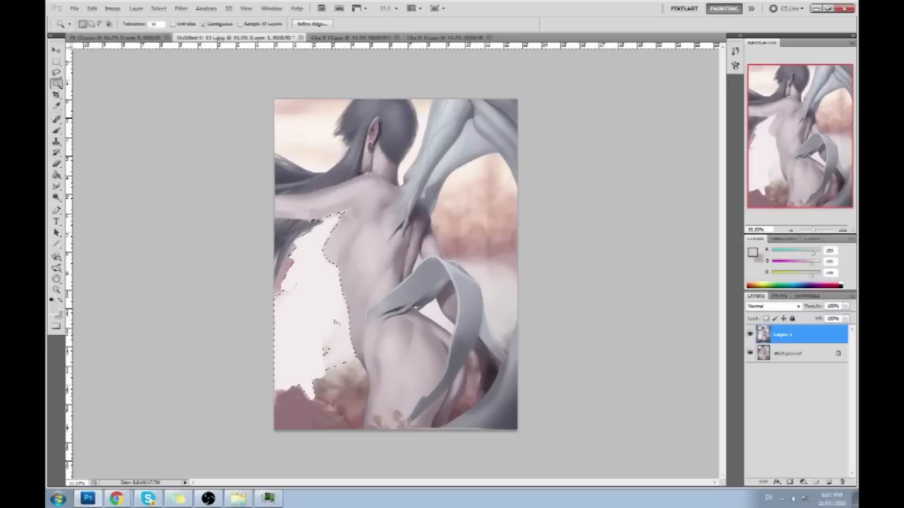
key("m")
right_click(333, 284)
left_click(372, 299)
key("ctrl+h")
Step: Paint sampled darker skin shadow along the waist and the outer contour of the chest
key("b")
left_click(360, 356, "alt")
mouse_move(340, 335)
left_mouse_down()
mouse_move(323, 265)
mouse_move(353, 338)
left_mouse_up()
mouse_move(333, 254)
left_mouse_down()
mouse_move(334, 263)
mouse_move(322, 249)
left_mouse_up()
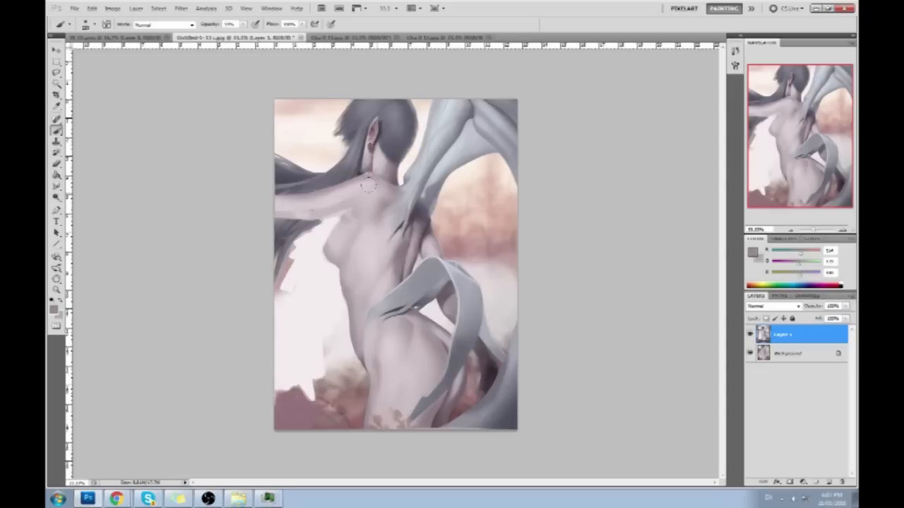
left_click_drag(318, 230, 327, 220)
Step: Rework the figure's shading using light and dark skin tones sampled from the hip below the ribbon
left_click(435, 322, "alt")
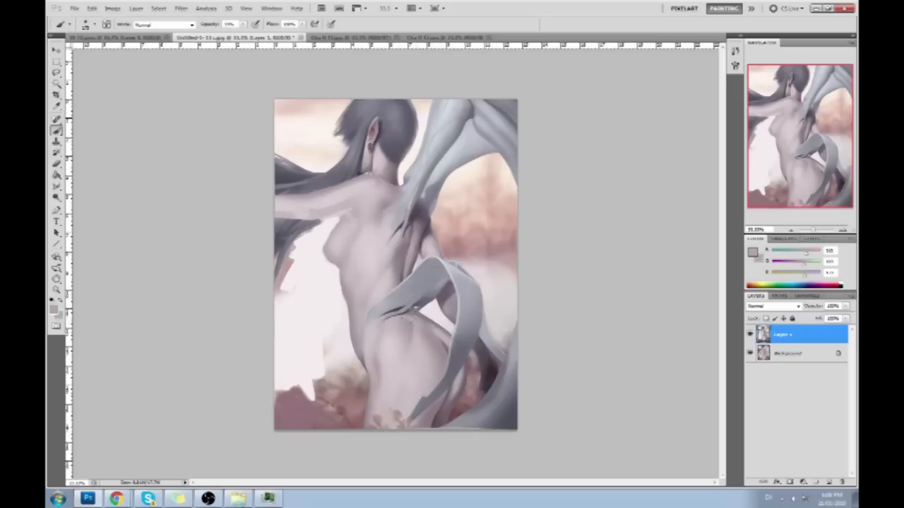
left_click(419, 319, "alt")
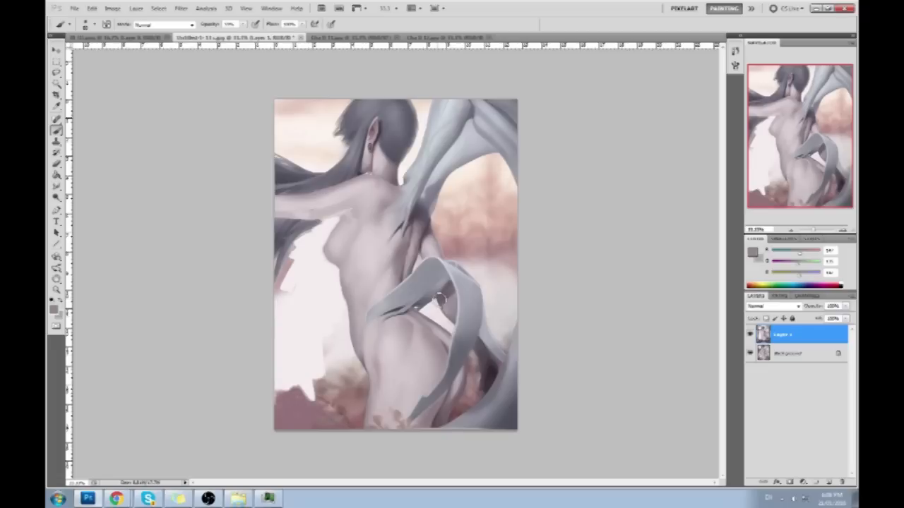
left_click(419, 327, "alt")
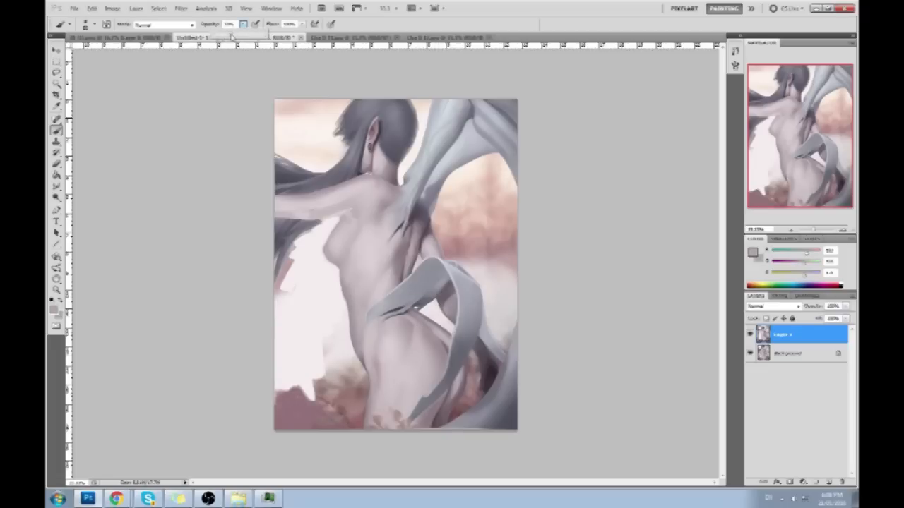
left_click(407, 319, "alt")
left_click(436, 331, "alt")
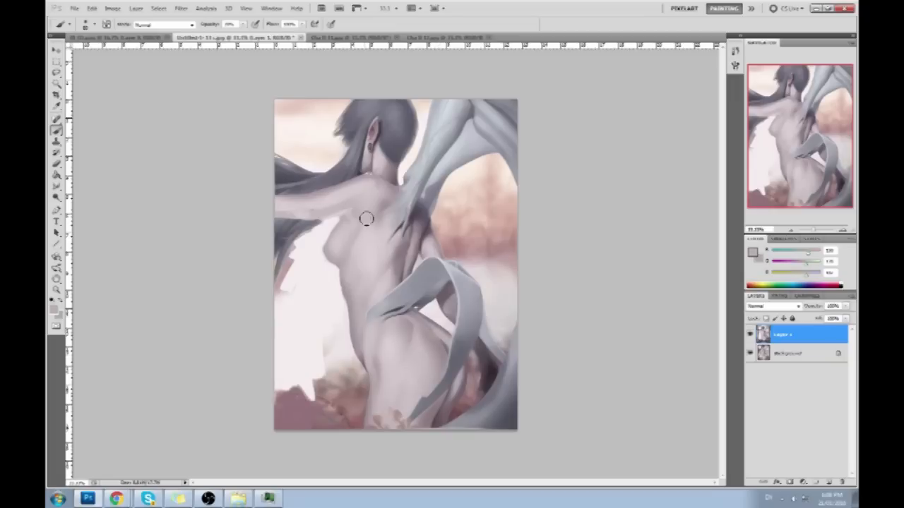
Step: Raise the brush opacity to 100%, sample the pale background tone beside the torso and clear the figure selection
left_click_drag(243, 24, 275, 37)
left_click(318, 263, "alt")
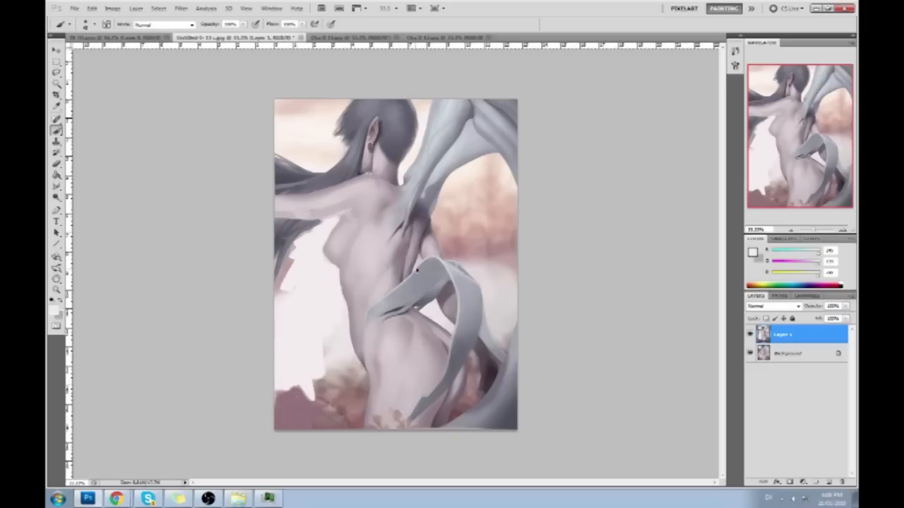
key("m")
right_click(396, 265)
left_click(415, 271)
key("b")
key("alt")
Step: Blend the shoulder and armpit area using sampled skin tones at reduced brush opacity
left_click(241, 25)
left_click(218, 37)
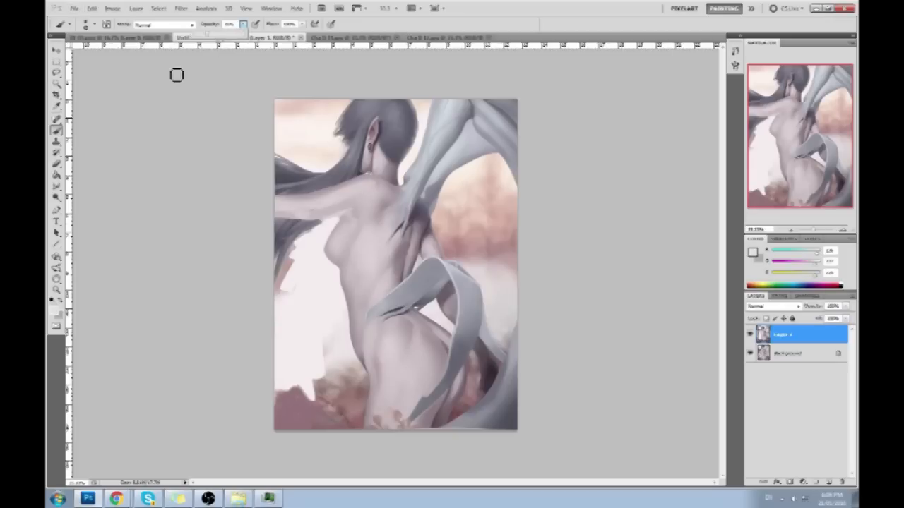
left_click(354, 207, "alt")
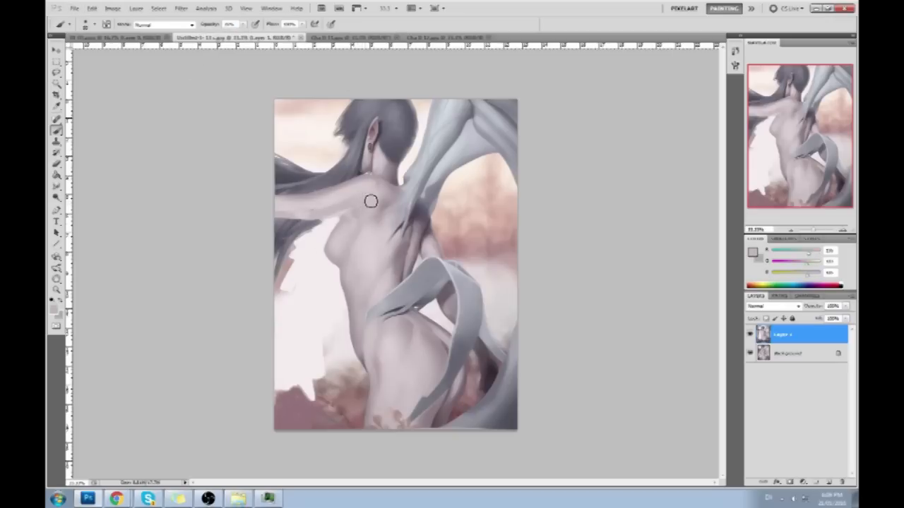
left_click(329, 209, "alt")
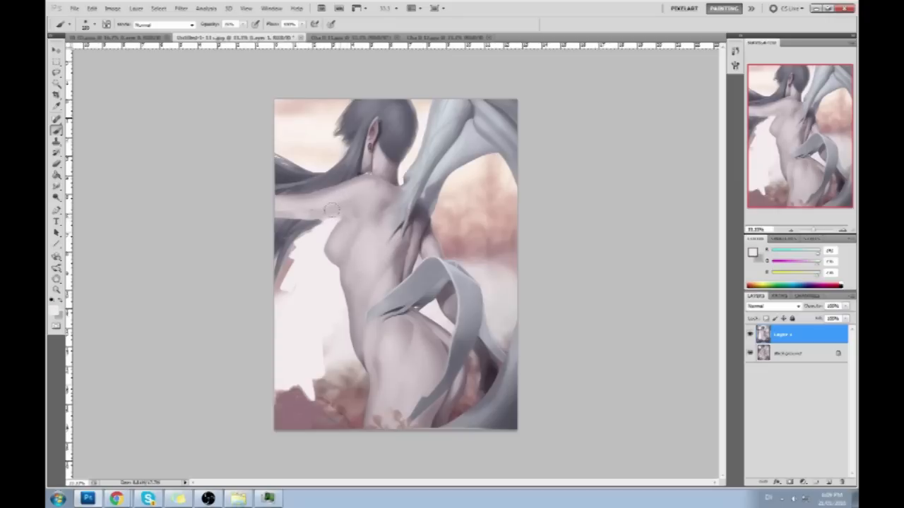
left_click_drag(242, 24, 280, 37)
left_click(349, 214, "alt")
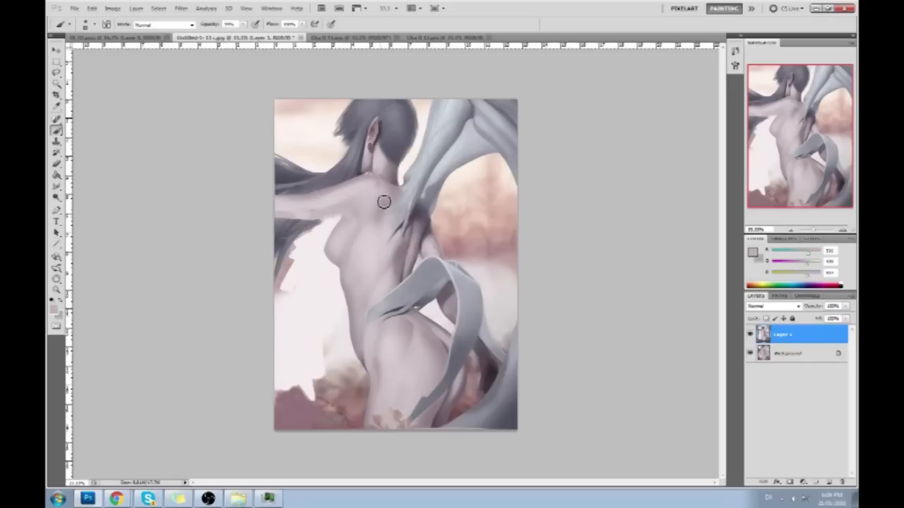
left_click(356, 228, "alt")
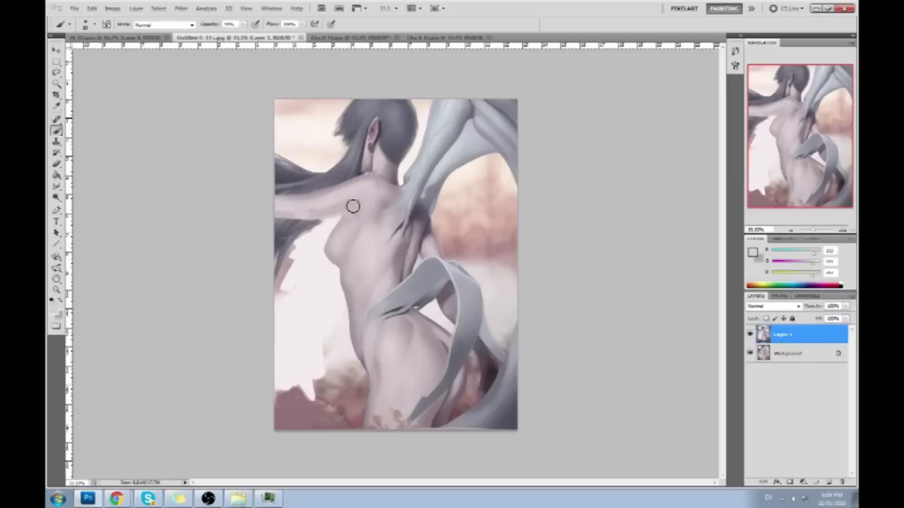
Step: Refine the form of the chest below the armpit with sampled skin tones, switching between brush tips
left_click_drag(343, 237, 337, 248)
key("period")
left_click(348, 248, "alt")
key("comma")
left_click(344, 251, "alt")
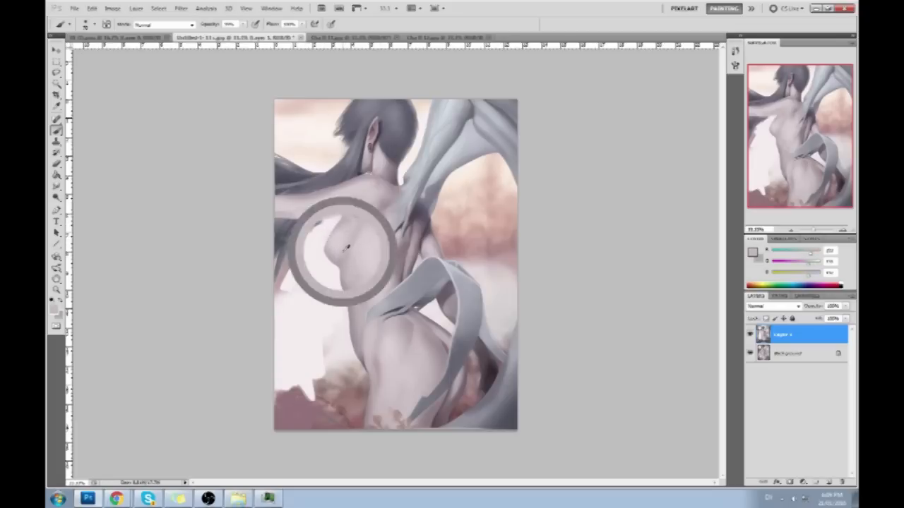
left_click(342, 248, "alt")
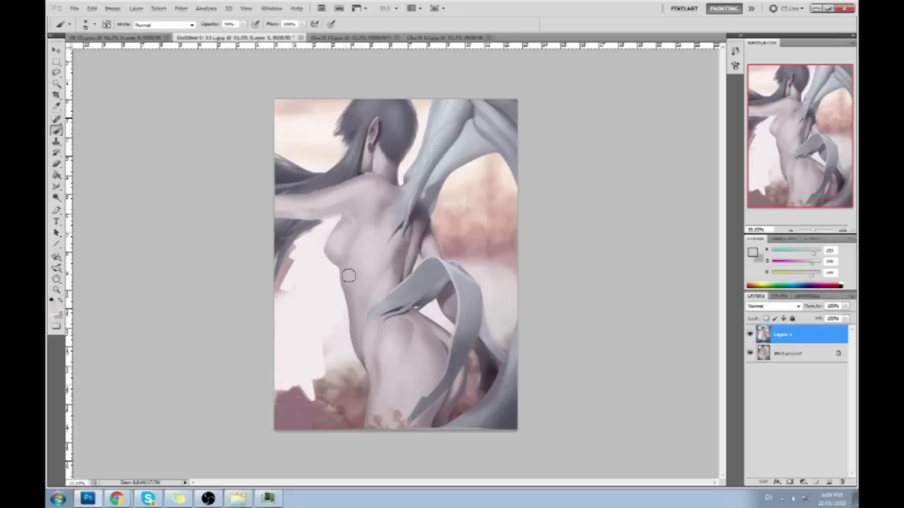
Step: Soften the chest and upper back transitions with a lower-opacity brush and the Smudge tool
left_click(242, 24)
left_click_drag(240, 35, 221, 35)
left_click(336, 245, "alt")
left_click(345, 250, "alt")
left_click(56, 186)
left_click(97, 204)
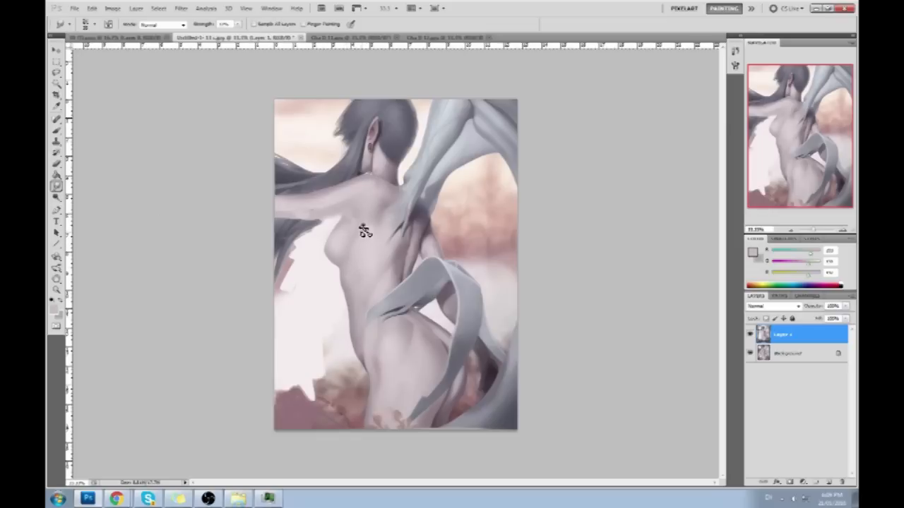
key("b")
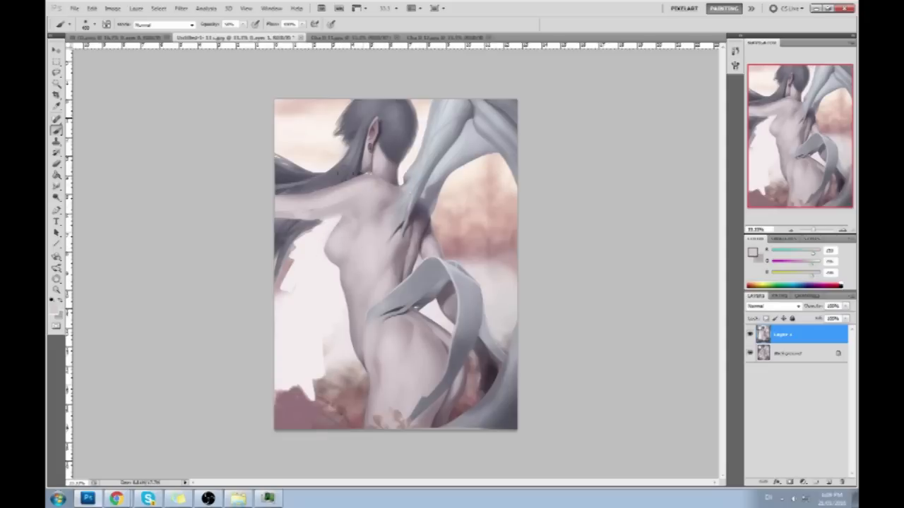
Step: Compare the overpaint with the original by toggling Layer 1's visibility, and flatten the image
left_click(750, 335)
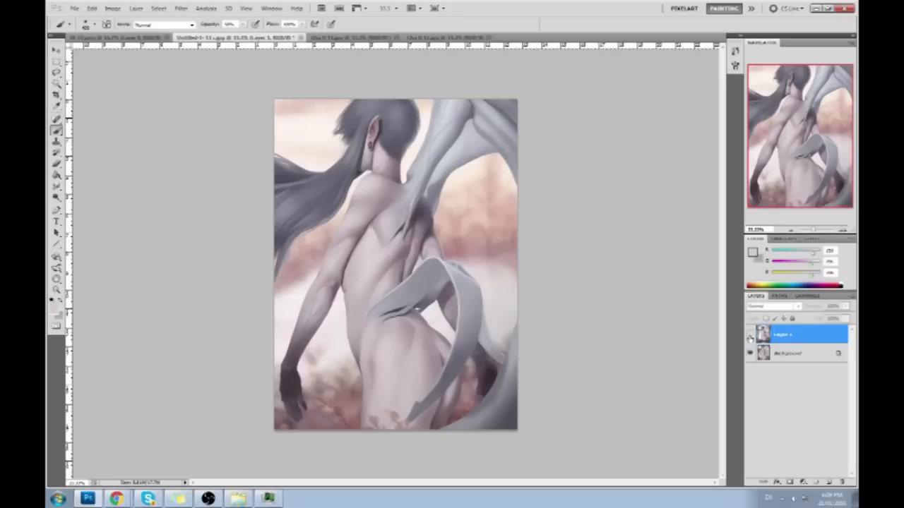
left_click(750, 336)
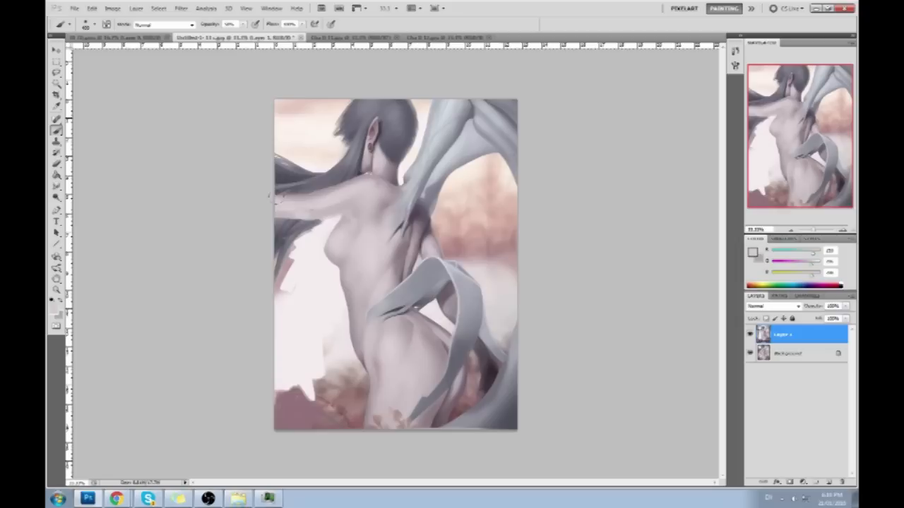
left_click(750, 336)
left_click(750, 336)
right_click(792, 342)
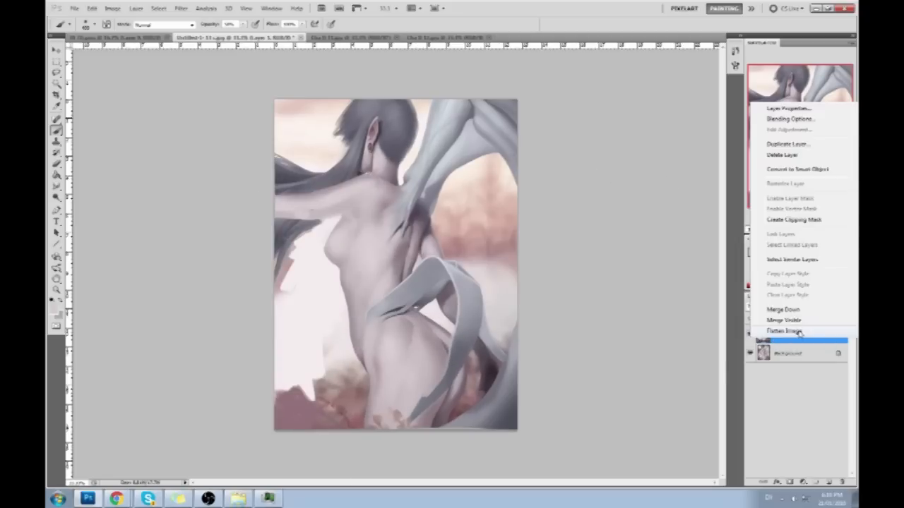
left_click(780, 385)
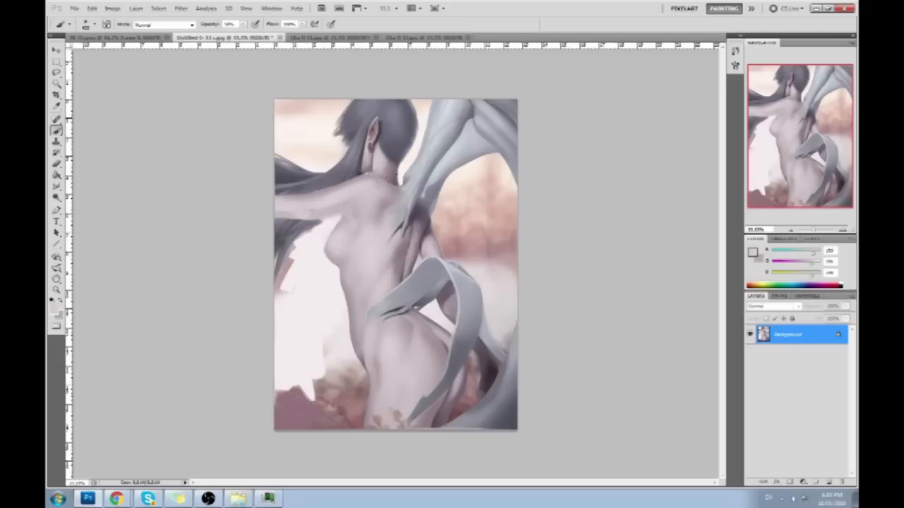
right_click(442, 249)
left_click(702, 212)
key("m")
right_click(445, 229)
left_click(825, 340)
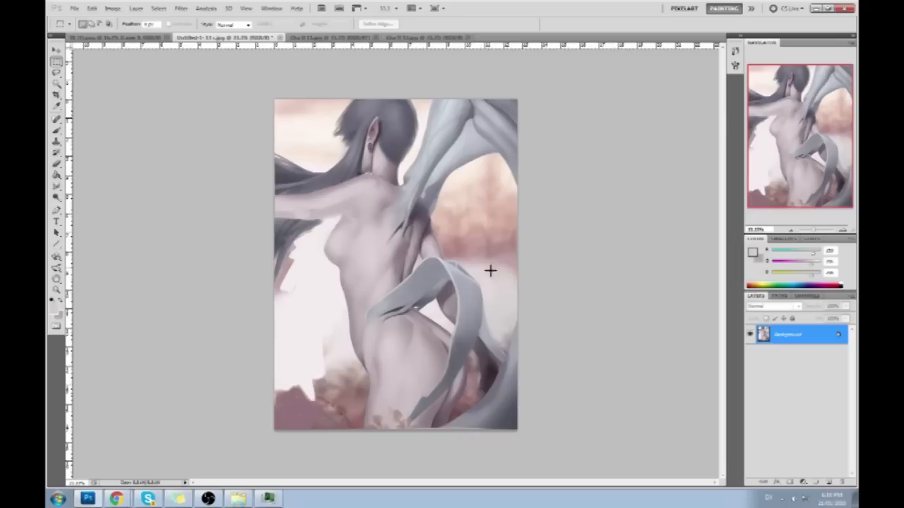
right_click(819, 334)
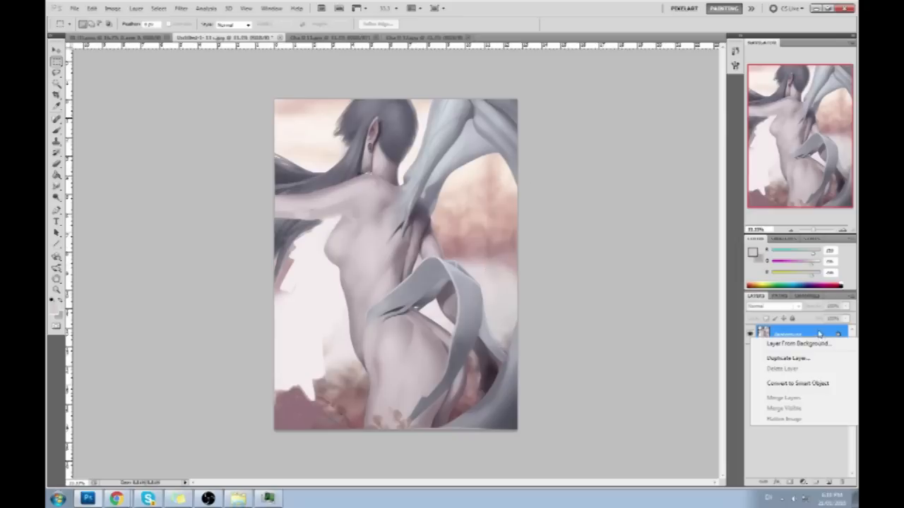
left_click(743, 373)
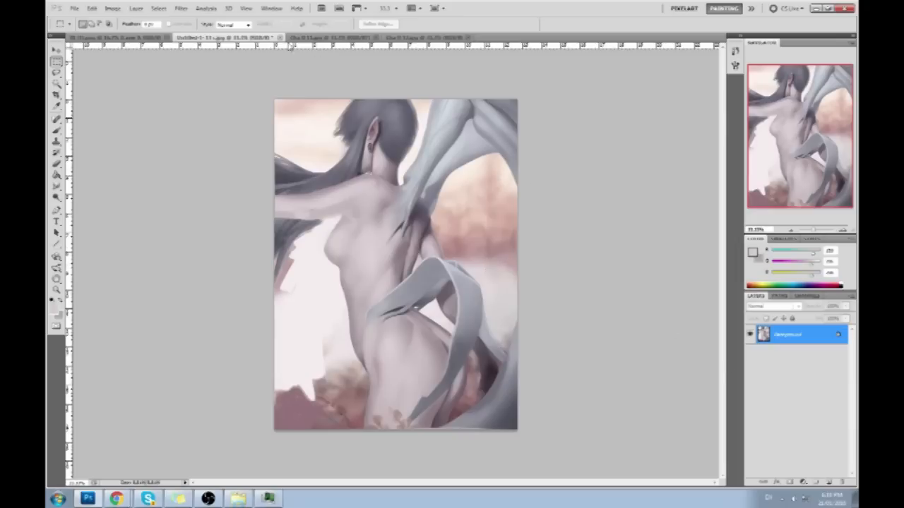
Step: Close the winged-figure painting and bring up the document with the red-haired armoured warrior
left_click(280, 37)
left_click(418, 188)
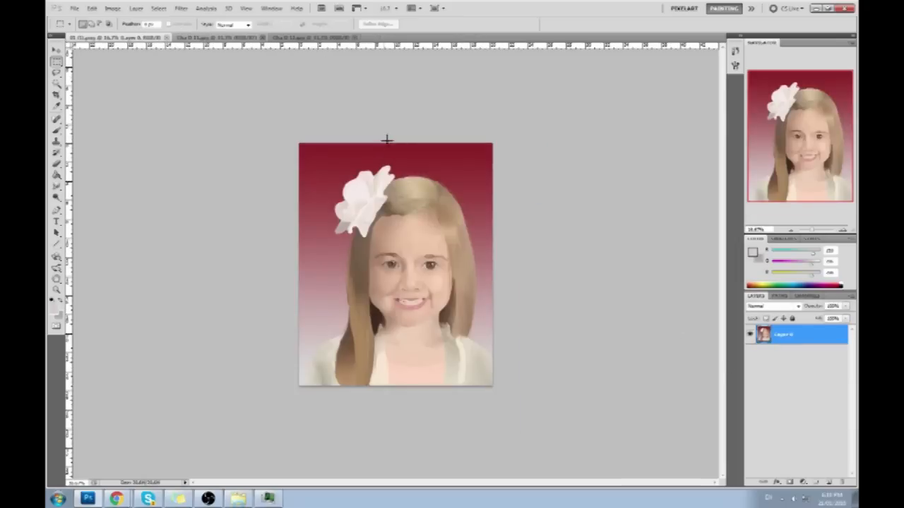
left_click(205, 37)
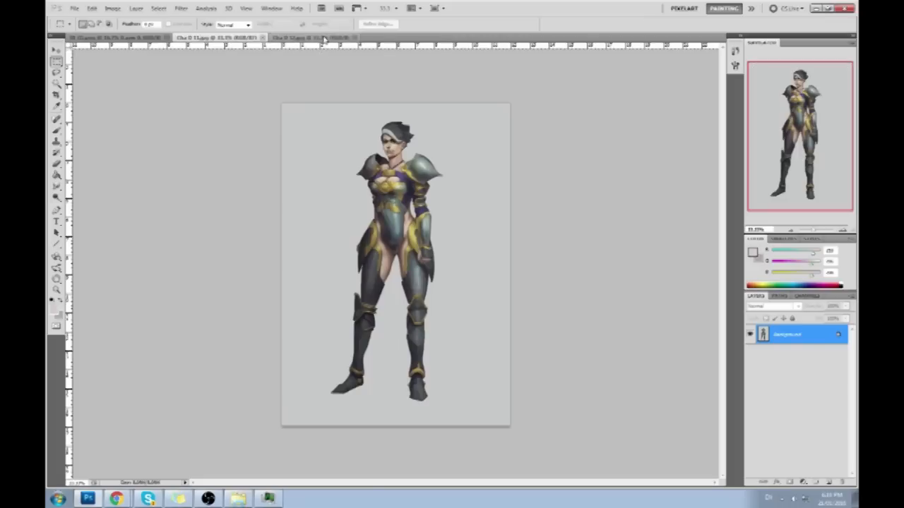
left_click(323, 38)
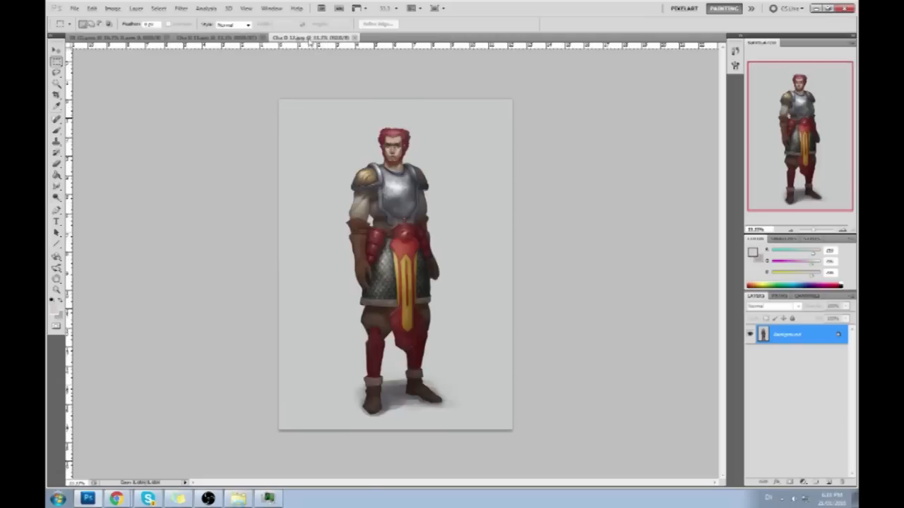
Step: Add a new layer in Color blend mode and tint the warrior's gold shoulder guard with blue-grey #8a9ba2
left_click(829, 482)
left_click(765, 308)
left_click(763, 290)
left_click(751, 252)
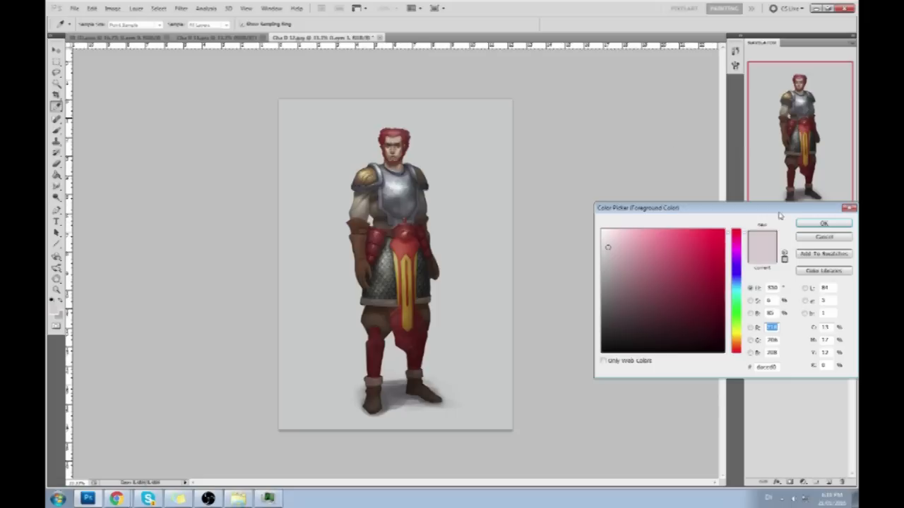
left_click_drag(739, 255, 735, 286)
left_click_drag(613, 275, 613, 270)
left_click(628, 273)
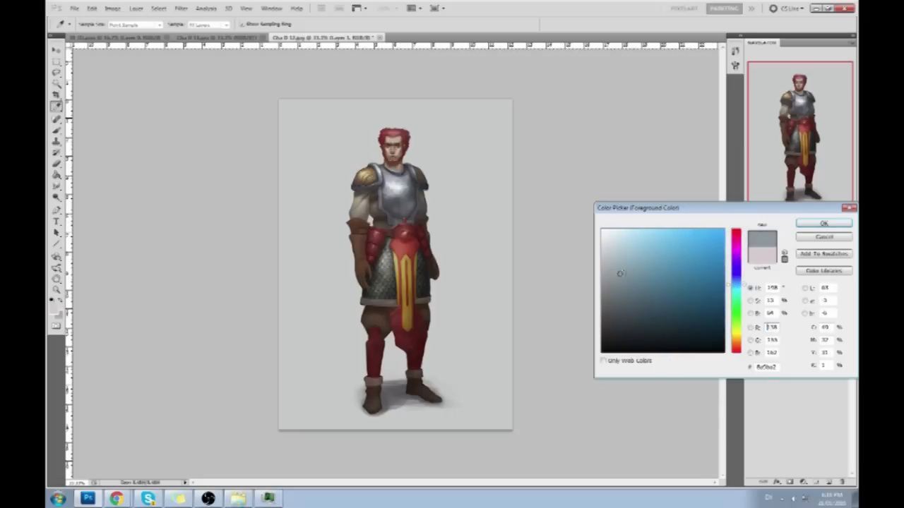
left_click(823, 223)
key("b")
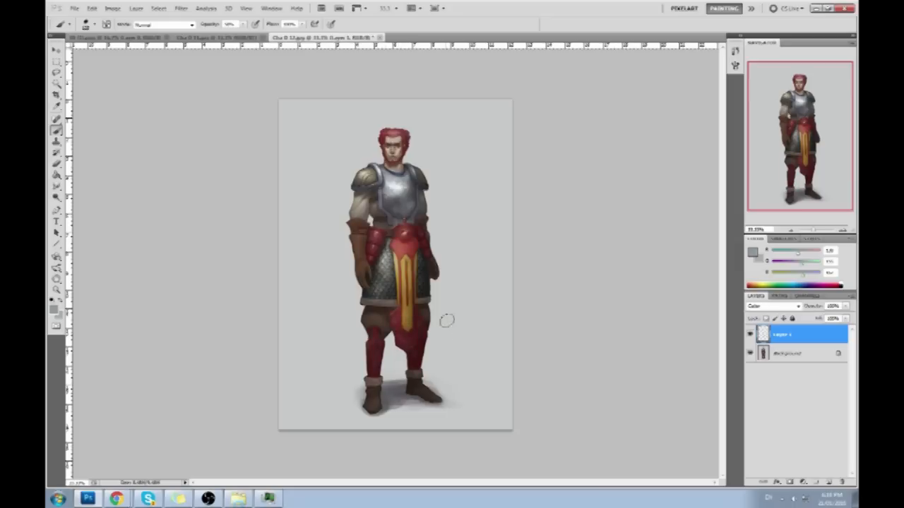
Step: Outline the warrior's body from the belt down to the feet with a lasso selection
key("l")
mouse_move(444, 229)
left_mouse_down()
mouse_move(341, 236)
mouse_move(320, 397)
mouse_move(468, 440)
mouse_move(444, 230)
left_mouse_up()
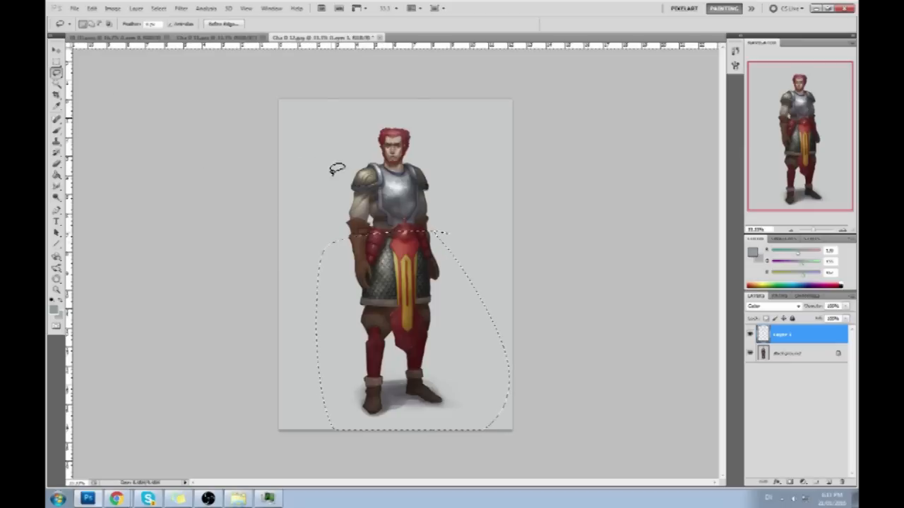
key("ctrl+u")
key("Return")
Step: Shift the hue of the selected lower body on the Background layer toward crimson and clear the selection
left_click(783, 353)
key("ctrl+u")
left_click_drag(728, 283, 722, 289)
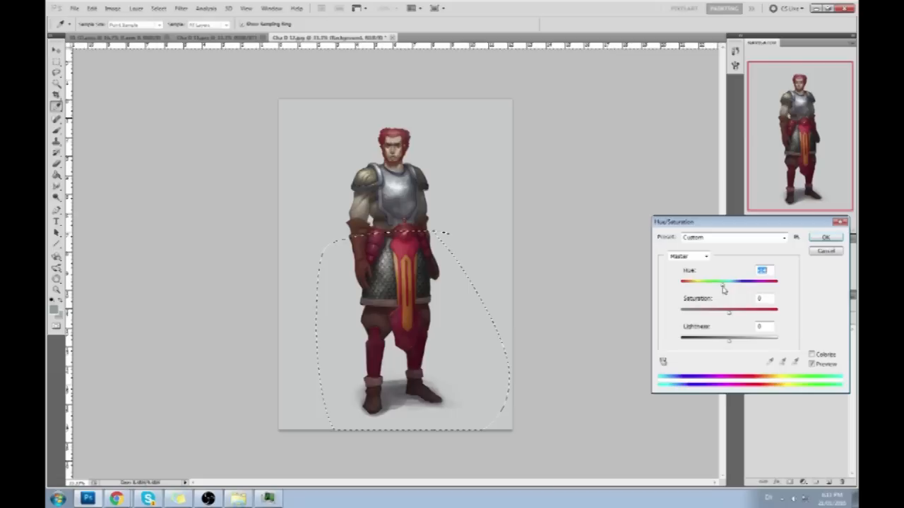
key("Return")
key("m")
right_click(400, 282)
left_click(417, 288)
key("ctrl+z")
key("ctrl+d")
key("l")
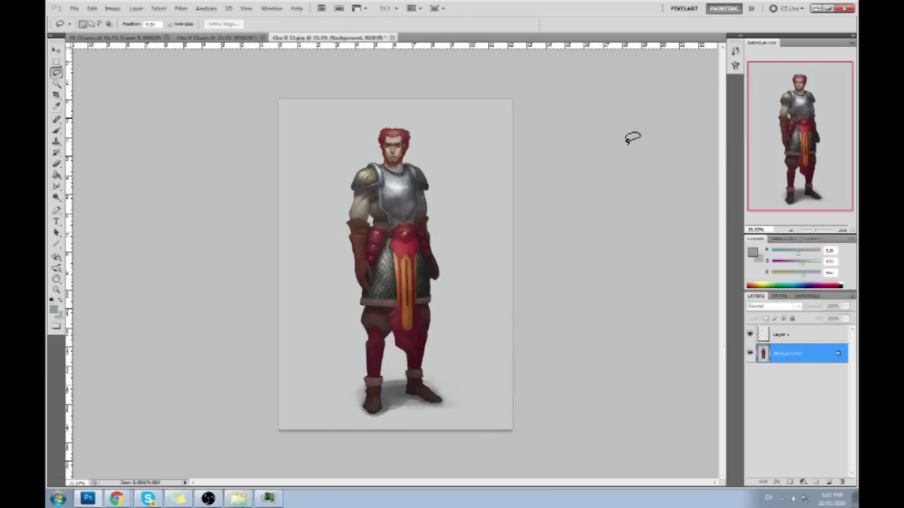
Step: Compare the warrior's recoloured version with the opened original through the history, and return to the latest state
left_click(735, 63)
left_click(621, 64)
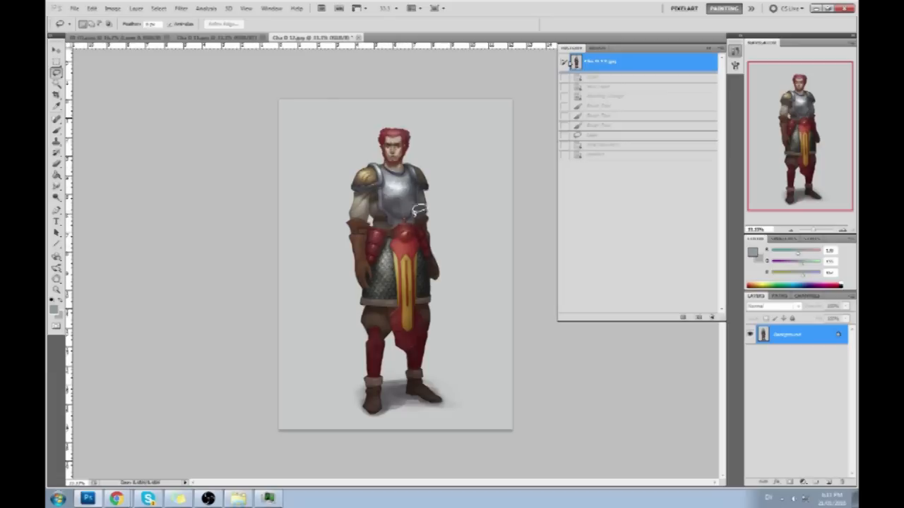
left_click(596, 156)
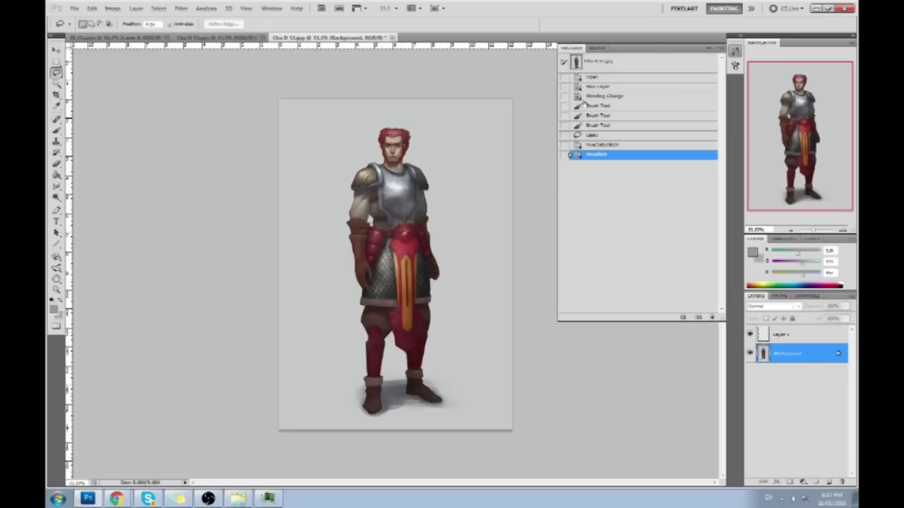
left_click(709, 48)
Step: Brush a pale grey sampled from the breastplate over the warrior's waist cloth on the Color layer, and merge the layers
left_click(785, 337)
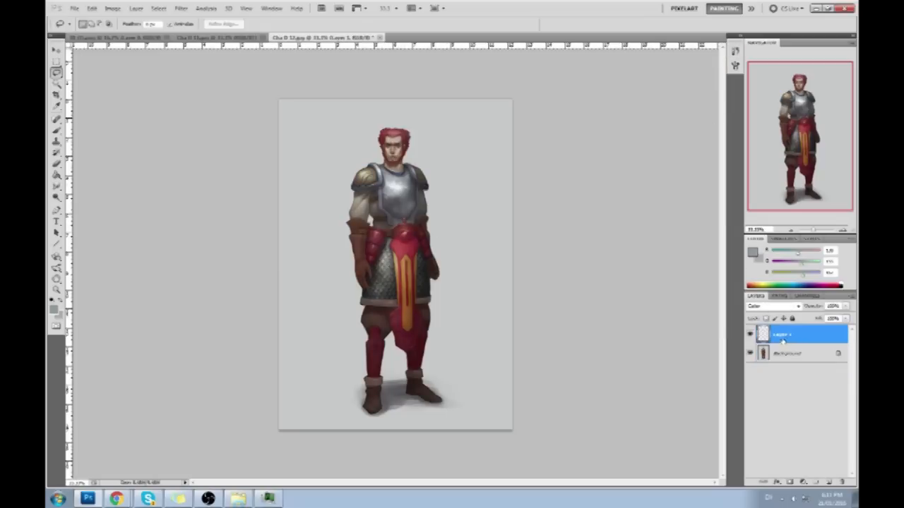
key("b")
left_click(398, 187, "alt")
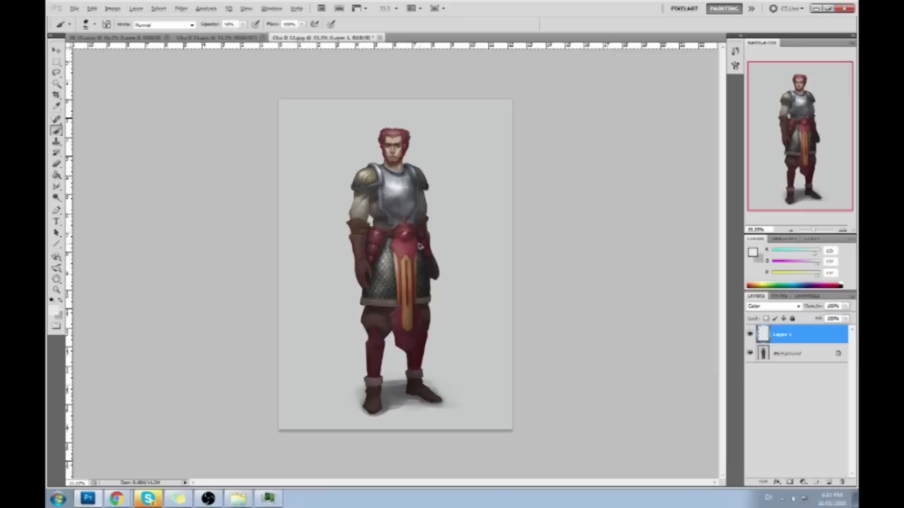
left_click_drag(398, 249, 427, 249)
key("alt")
right_click(784, 337)
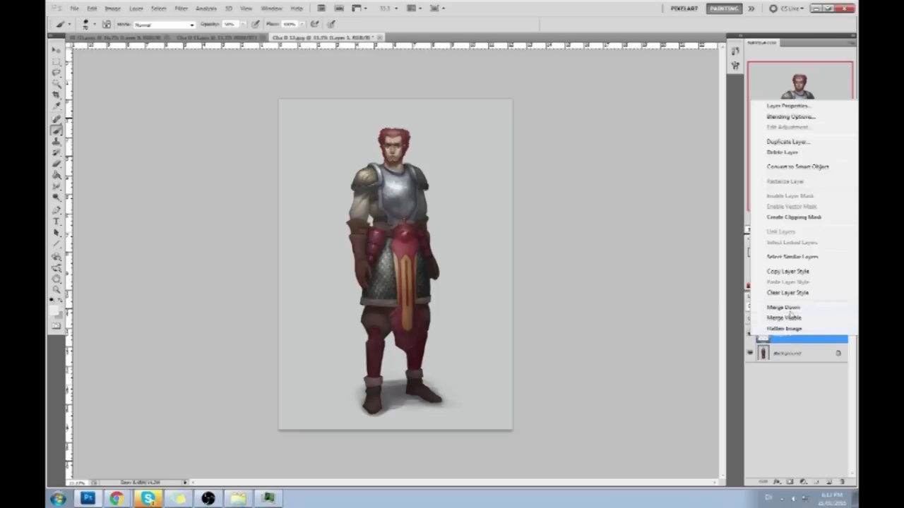
left_click(788, 316)
Step: Set the Dodge tool to the Highlights range and adjust its exposure
left_click_drag(56, 192, 79, 195)
left_click(240, 24)
left_click_drag(241, 34, 251, 35)
left_click(159, 26)
left_click(152, 48)
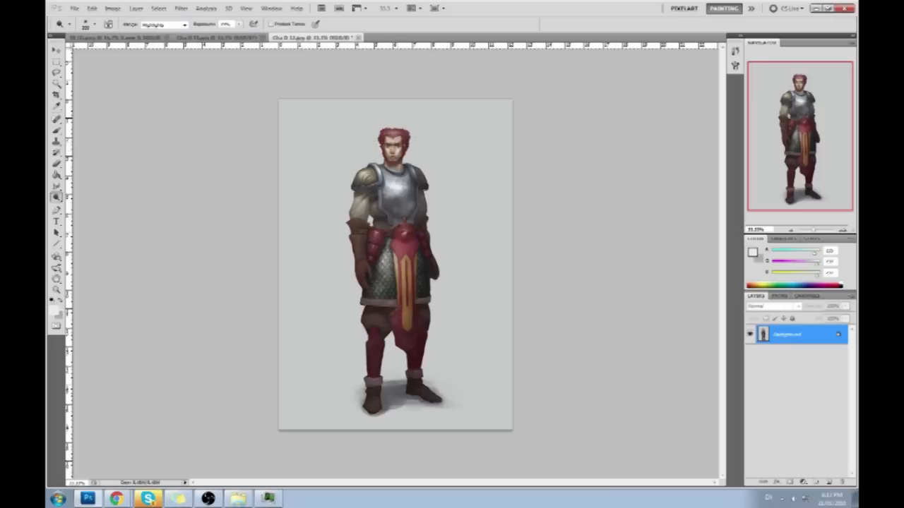
left_click(239, 24)
Step: Tint the warrior's face with a sampled skin tone on a new layer in Color blend mode, and merge it down
left_click(829, 481)
left_click(773, 306)
left_click(770, 297)
key("b")
left_click(402, 137, "alt")
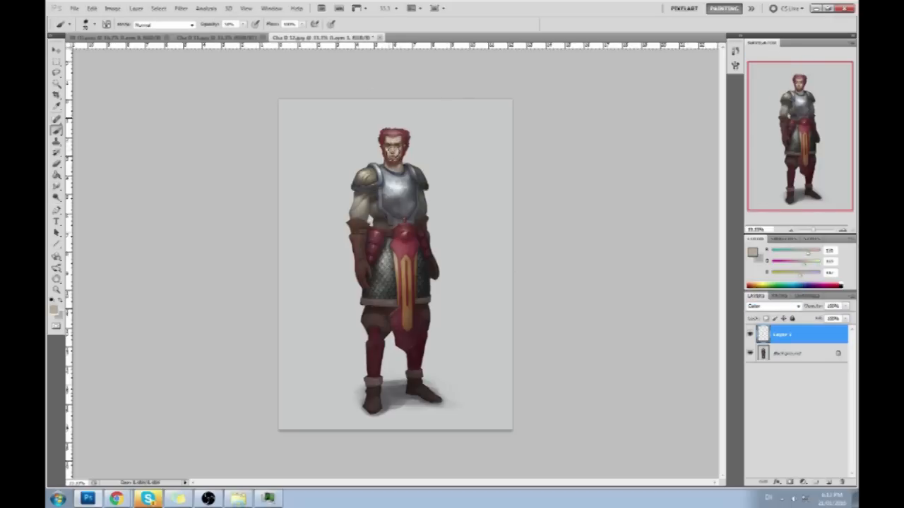
mouse_move(400, 153)
left_mouse_down()
mouse_move(398, 161)
mouse_move(393, 140)
left_mouse_up()
right_click(812, 337)
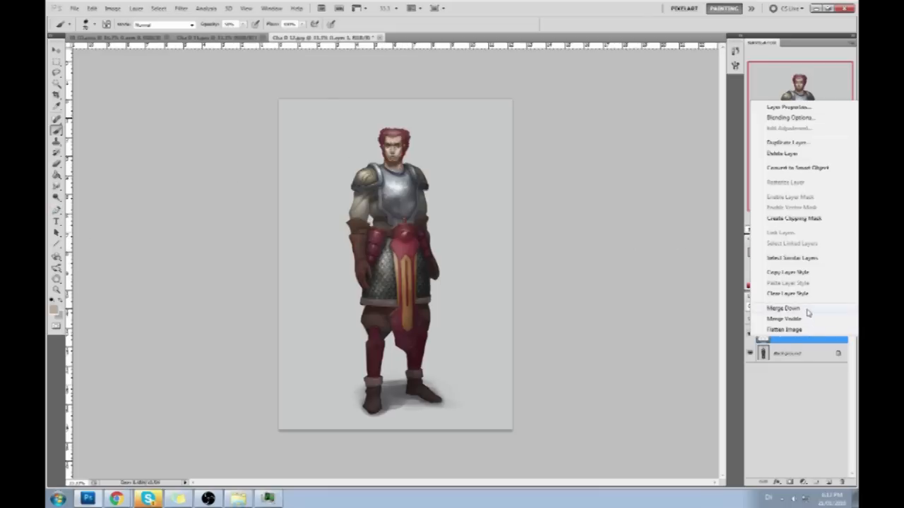
left_click(807, 313)
Step: Copy the whole corrected painting, revert to the opened original, and put the copy on a new layer above it
key("ctrl+a")
left_click(734, 51)
scroll(681, 106, "up", 10)
left_click(681, 61)
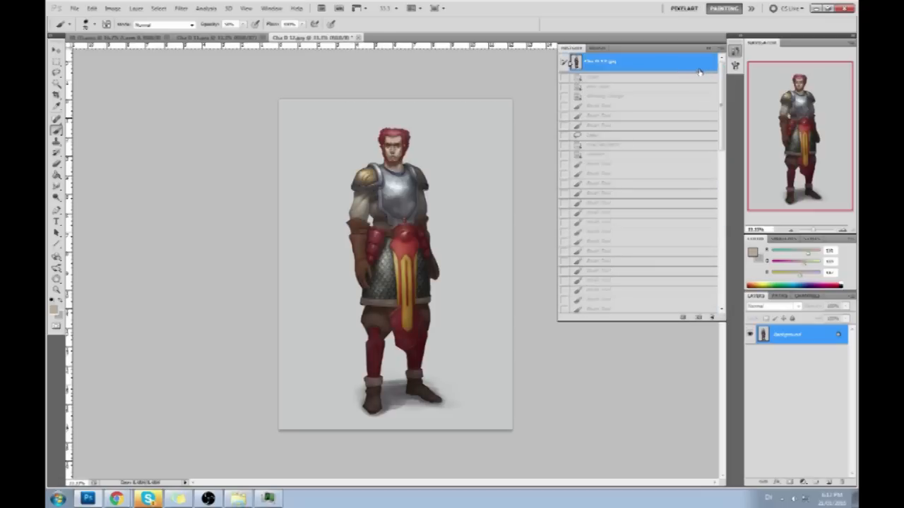
key("ctrl+j")
left_click(708, 48)
Step: Switch the corrected layer off and on to compare it with the original, and merge it into the Background
left_click(748, 336)
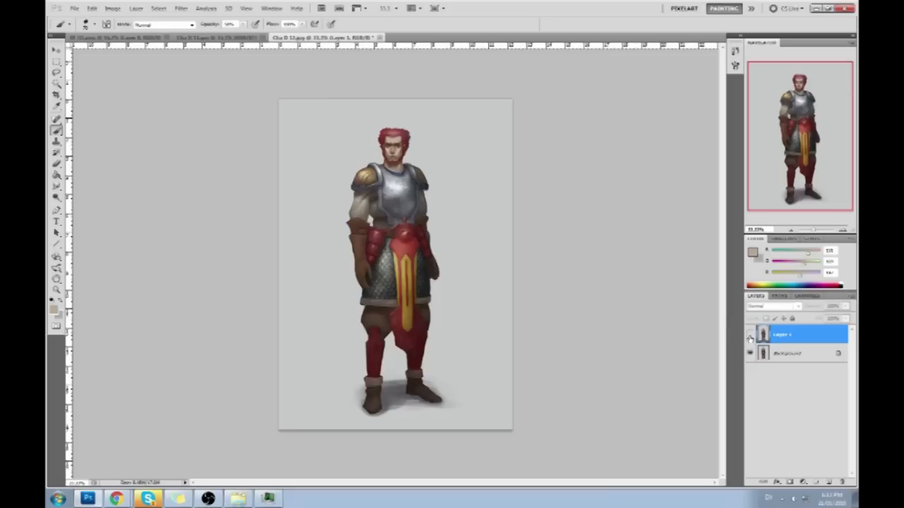
left_click(751, 335)
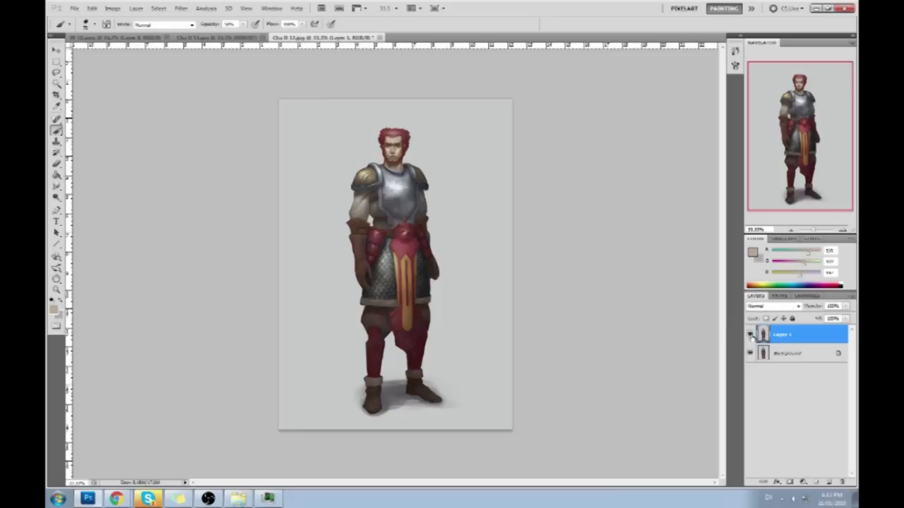
left_click(751, 336)
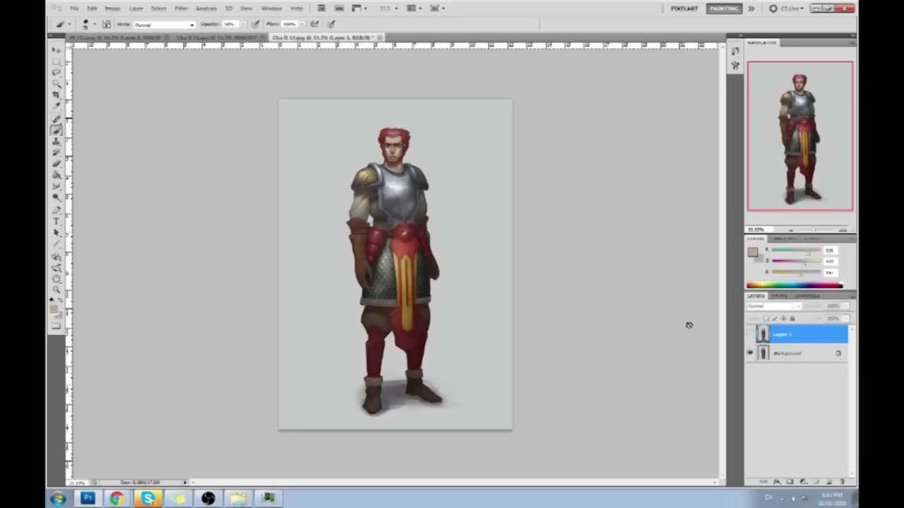
left_click(751, 336)
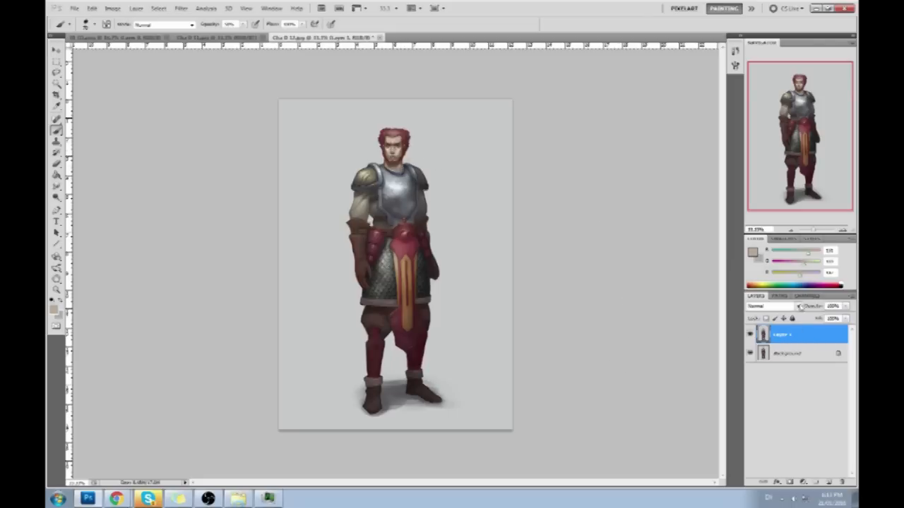
right_click(803, 336)
left_click(803, 317)
Step: Fade the warrior's feet with a large, low-opacity brush in the light grey sampled from the backdrop
left_click(452, 354, "alt")
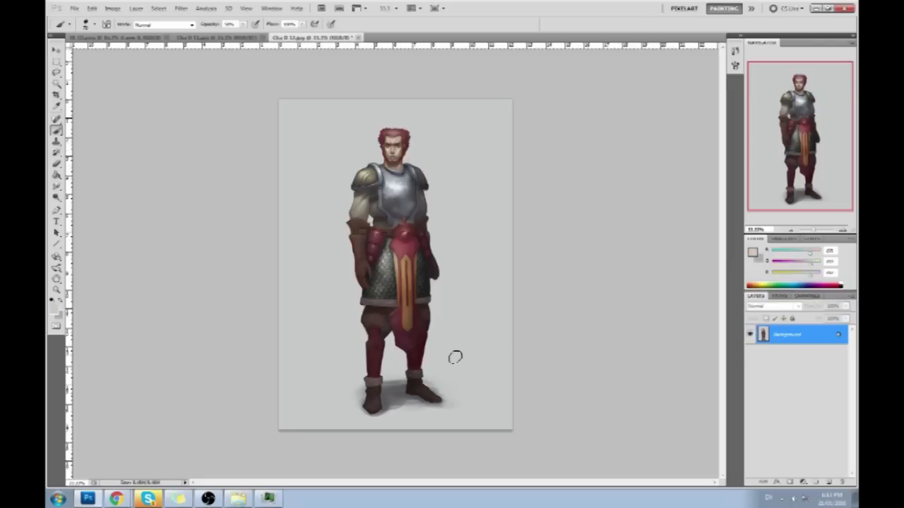
right_click(471, 316)
left_click(581, 408)
left_click(697, 315)
left_click_drag(243, 25, 221, 34)
left_click_drag(445, 459, 434, 381)
key("ctrl+z")
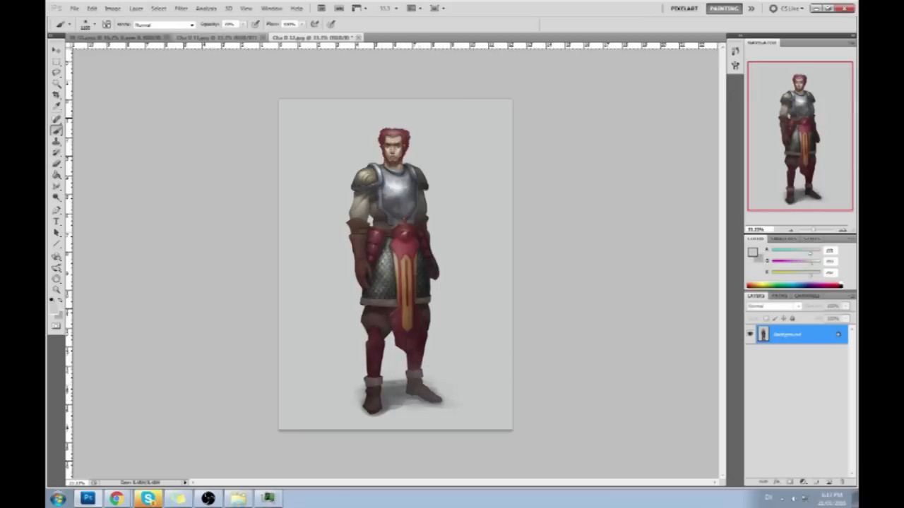
Step: Add a new layer in Color blend mode and tint the warrior's lower legs and feet with the backdrop grey
left_click(827, 481)
left_click(777, 308)
left_click(761, 281)
left_click(762, 305)
left_click(767, 292)
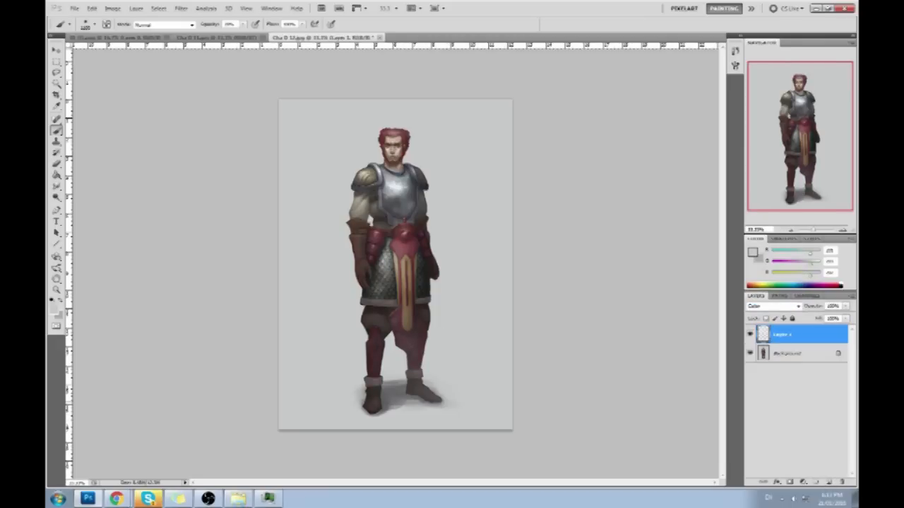
Step: Brush a faint grey haze over the feet on a new Normal layer and flatten the image
left_click(828, 481)
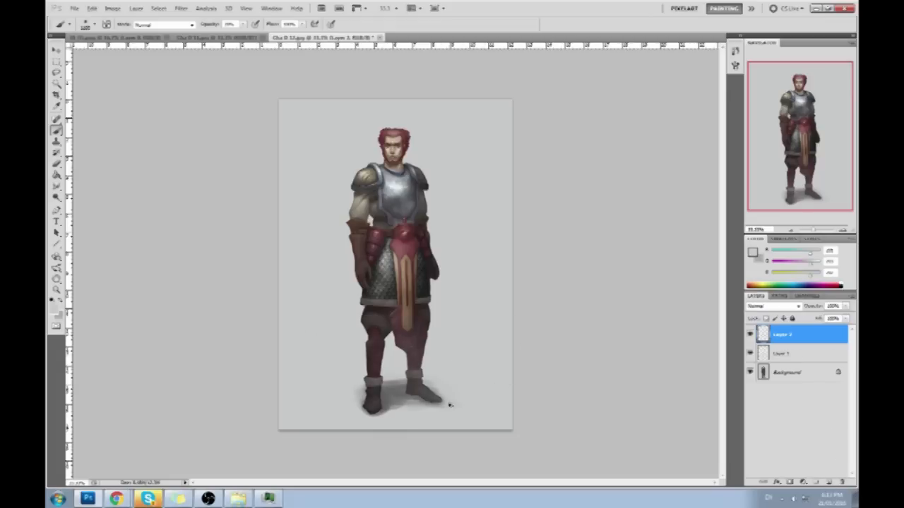
right_click(785, 356)
left_click(790, 357)
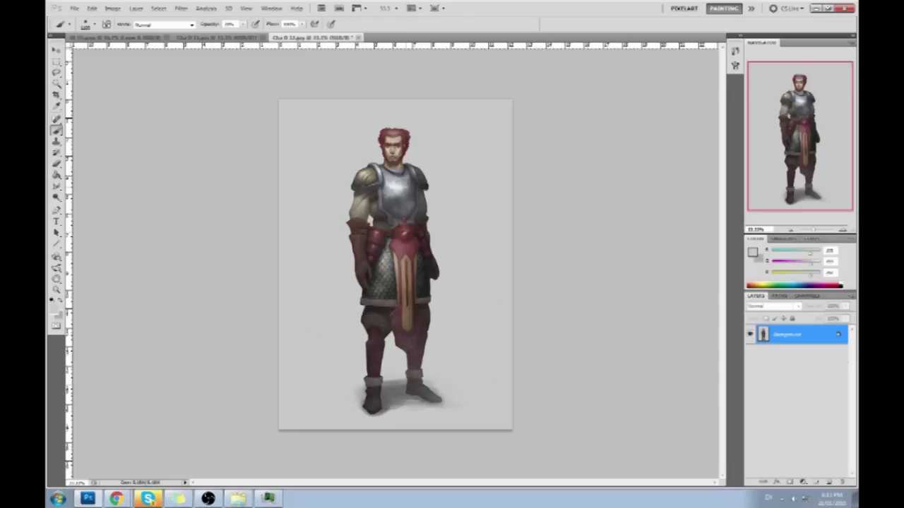
Step: Saturate the warrior's red hair and beard with the Sponge tool in Saturate mode
key("z")
left_click_drag(353, 115, 385, 200)
left_click_drag(56, 198, 77, 217)
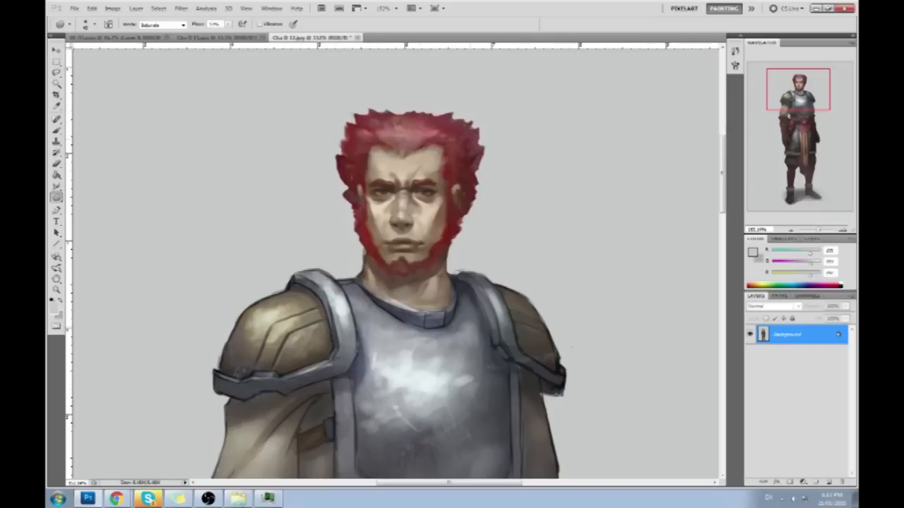
Step: Add a new layer and outline the warrior's head down to the beard with a lasso selection
left_click(827, 482)
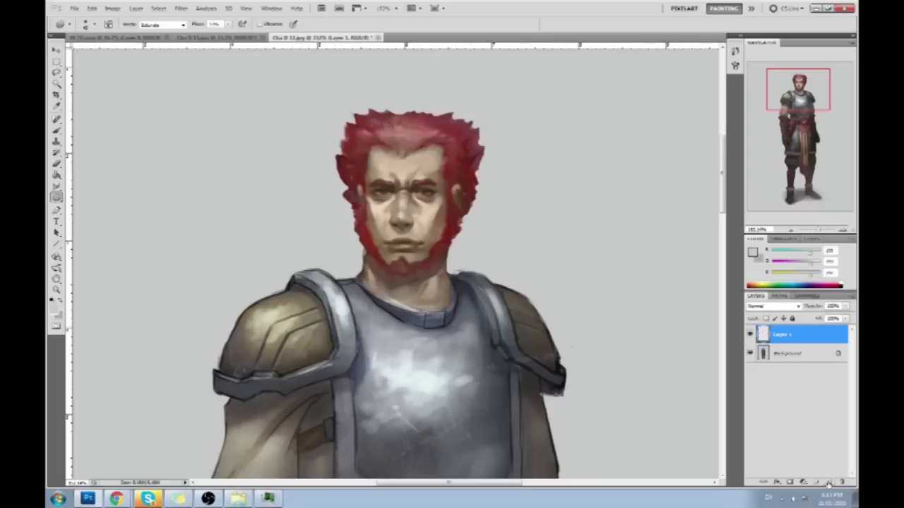
key("l")
mouse_move(446, 83)
left_mouse_down()
mouse_move(308, 121)
mouse_move(322, 208)
mouse_move(362, 249)
left_mouse_up()
mouse_move(437, 259)
left_mouse_down()
mouse_move(502, 146)
mouse_move(432, 80)
left_mouse_up()
key("ctrl+j")
key("Return")
Step: Shift the hue of the selected head on the Background layer slightly toward crimson
left_click(787, 355)
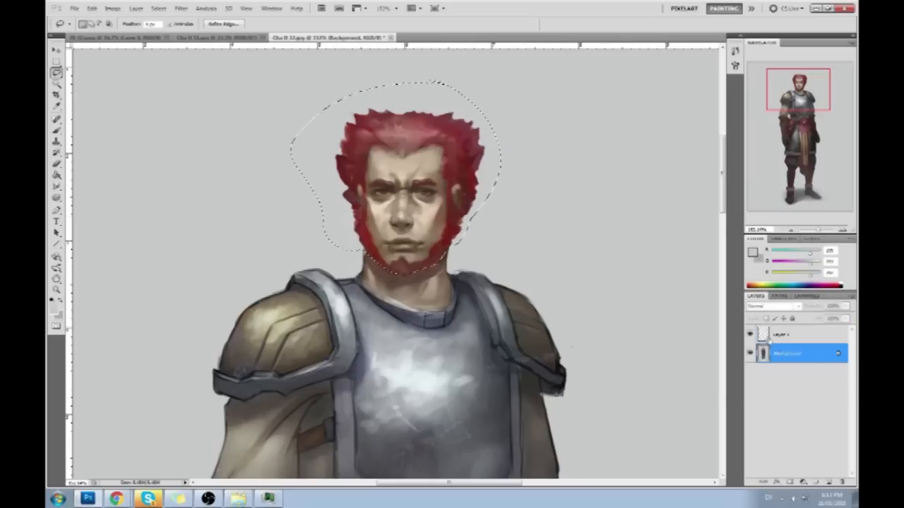
key("ctrl+u")
left_click_drag(726, 287, 723, 288)
left_click(824, 237)
key("ctrl+d")
key("ctrl+h")
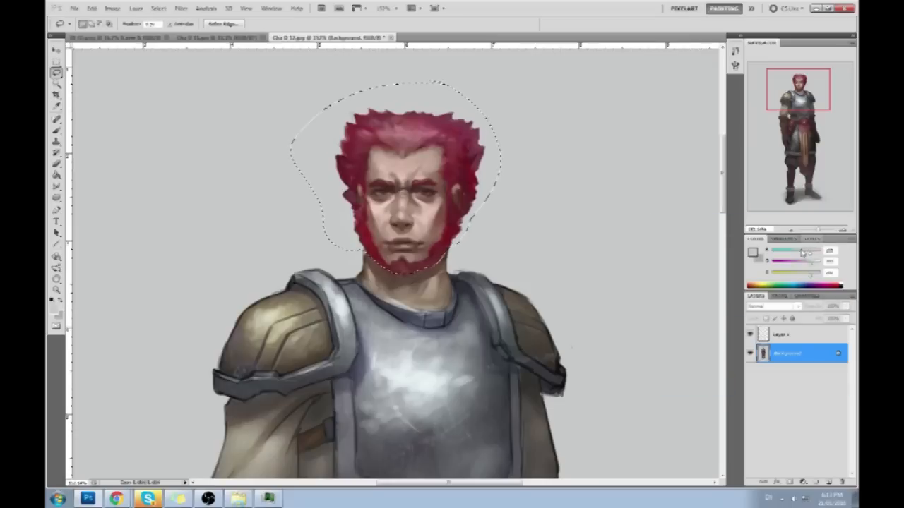
Step: Revert the history to the head selection and paste the hue-shifted head in place on its own layer
left_click(735, 51)
left_click(611, 280)
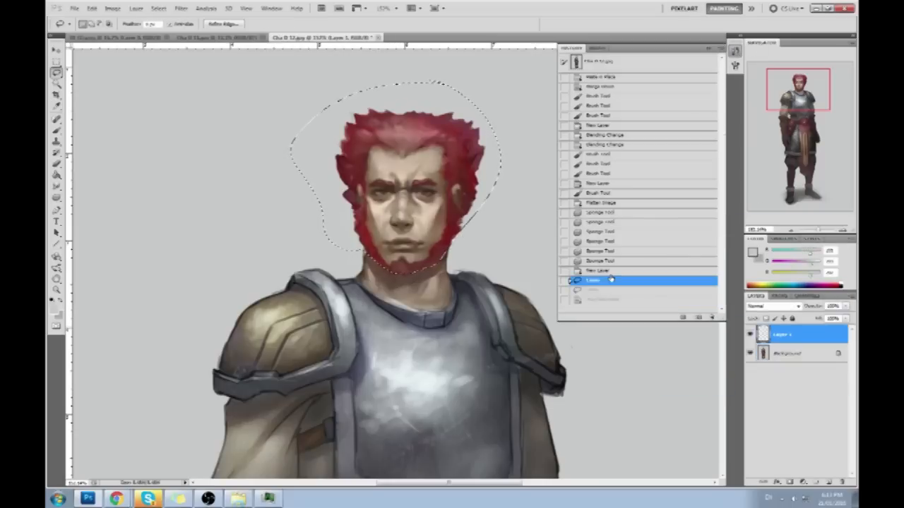
left_click(604, 290)
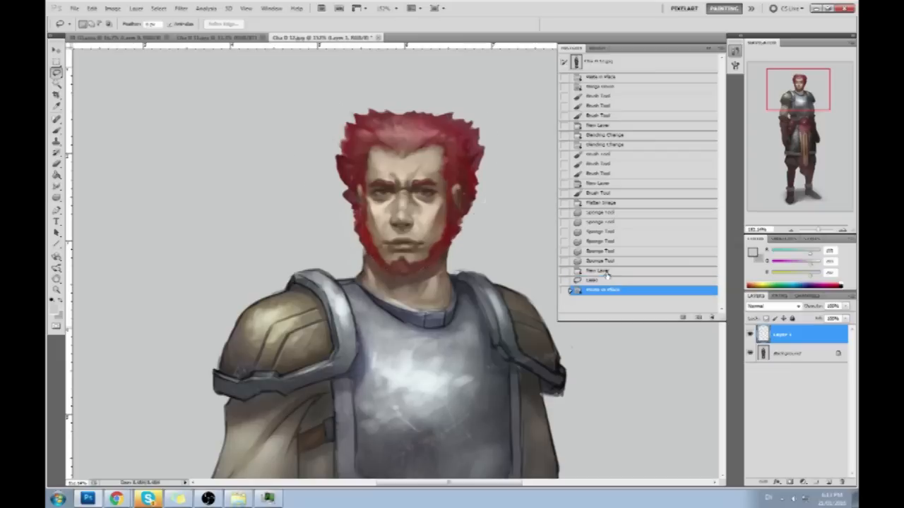
left_click(708, 48)
Step: Partly erase the crimson tint from the face with a reduced-opacity Eraser, and merge the head layer down
key("b")
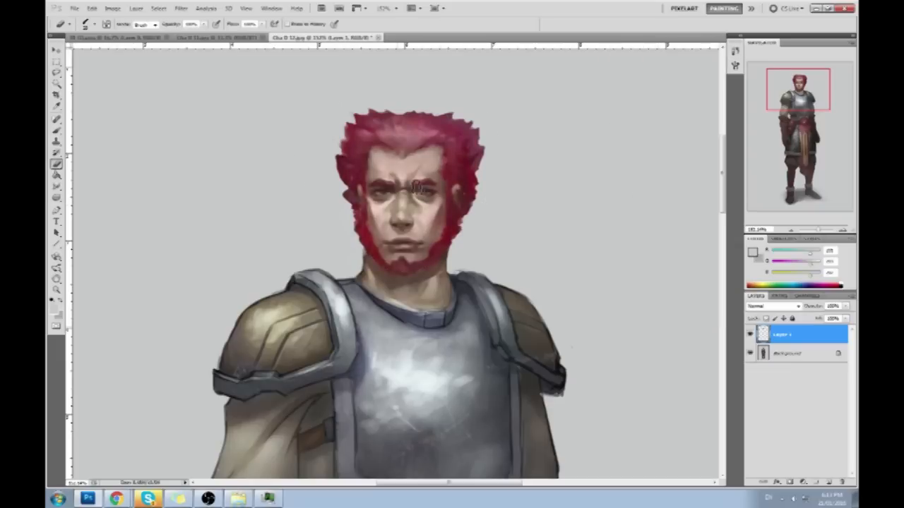
left_click(204, 24)
left_click_drag(197, 34, 181, 35)
left_click(389, 175)
key("ctrl+0")
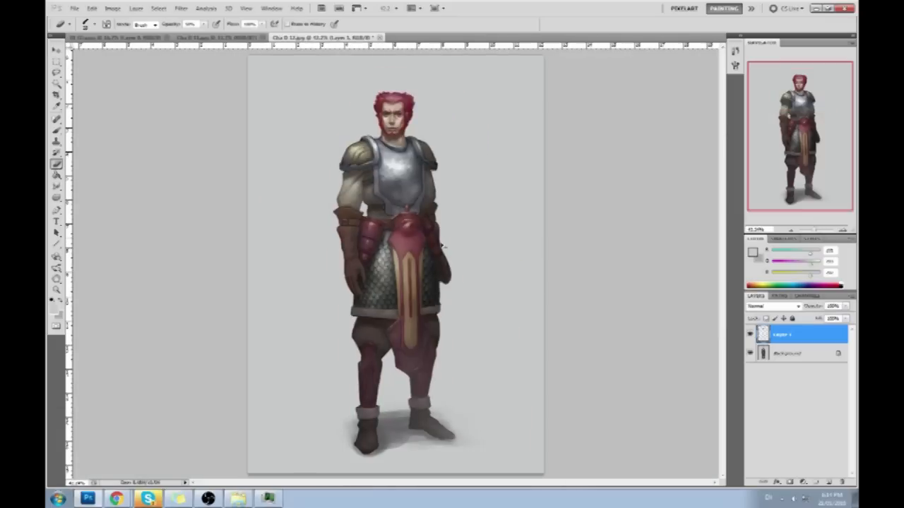
right_click(776, 338)
left_click(780, 317)
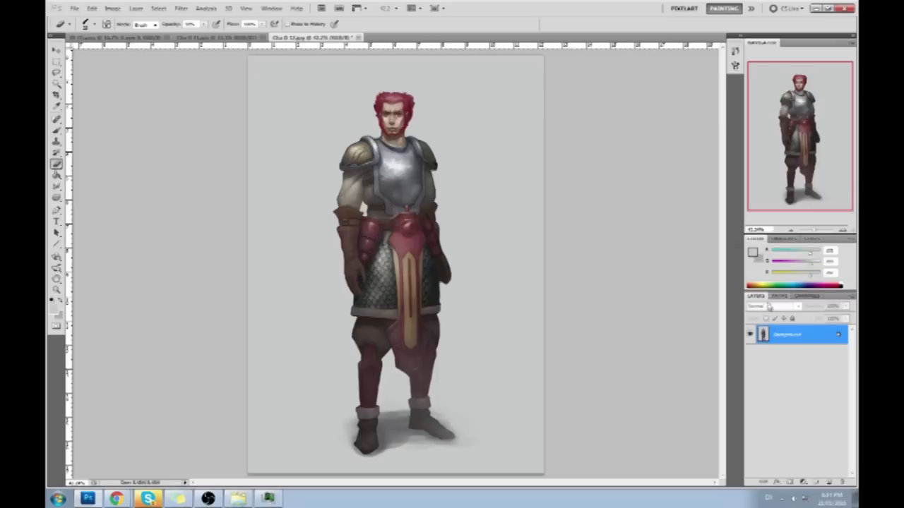
Step: Copy the finished painting, revert to the opened original, and paste the copy in place as a new layer
key("ctrl+a")
left_click(735, 51)
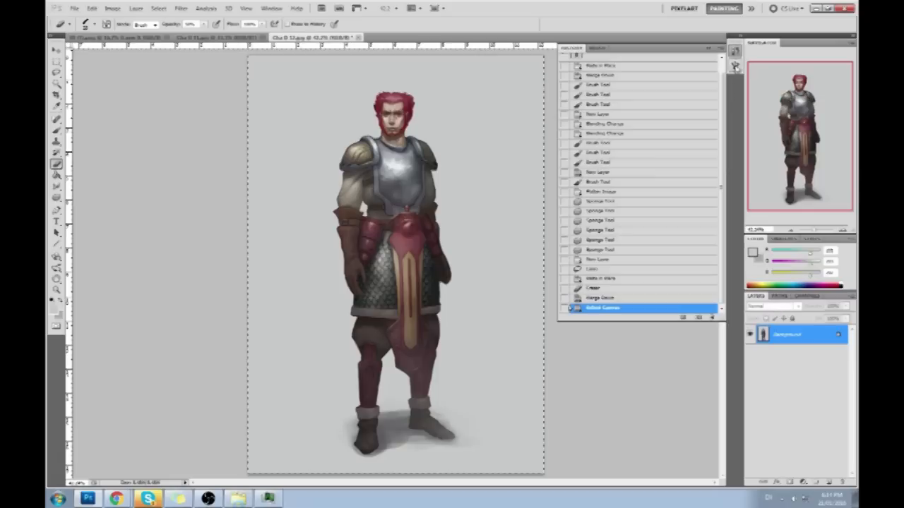
left_click(600, 250)
key("ctrl+minus")
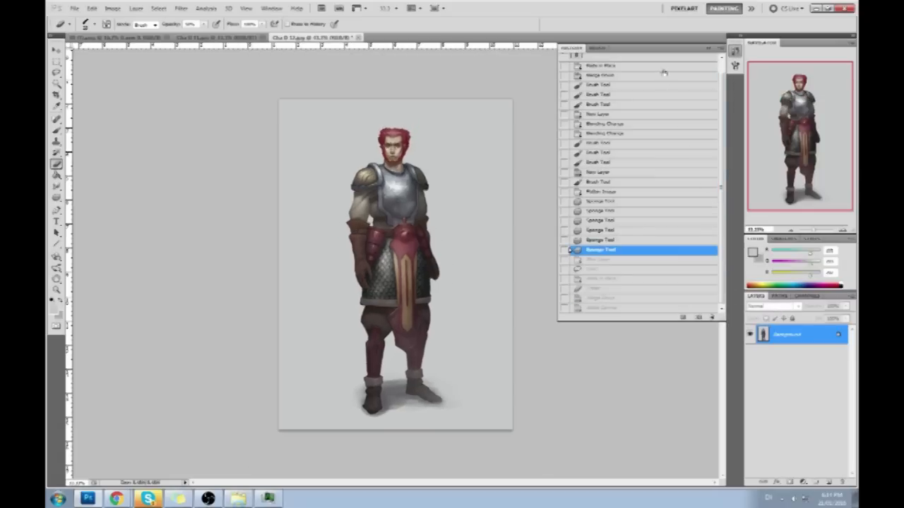
left_click_drag(720, 100, 721, 89)
left_click(685, 63)
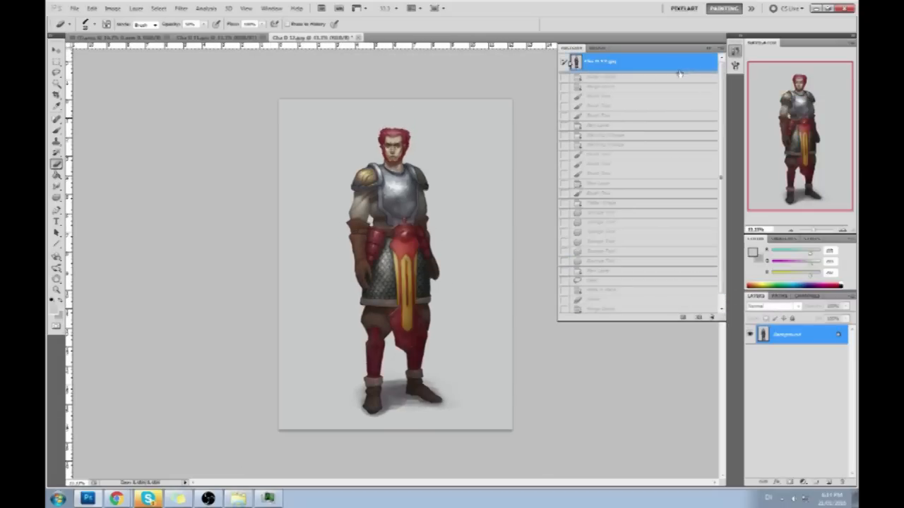
key("ctrl+shift+v")
left_click(708, 51)
Step: Toggle the corrected layer's visibility repeatedly to compare the warrior's new colours with the original
left_click(750, 335)
left_click(749, 334)
key("ctrl+plus")
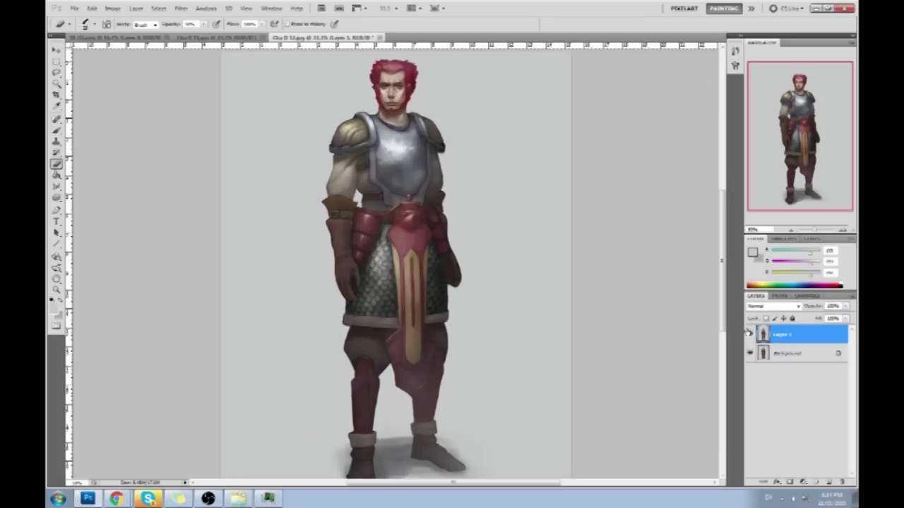
left_click(750, 335)
left_click(750, 335)
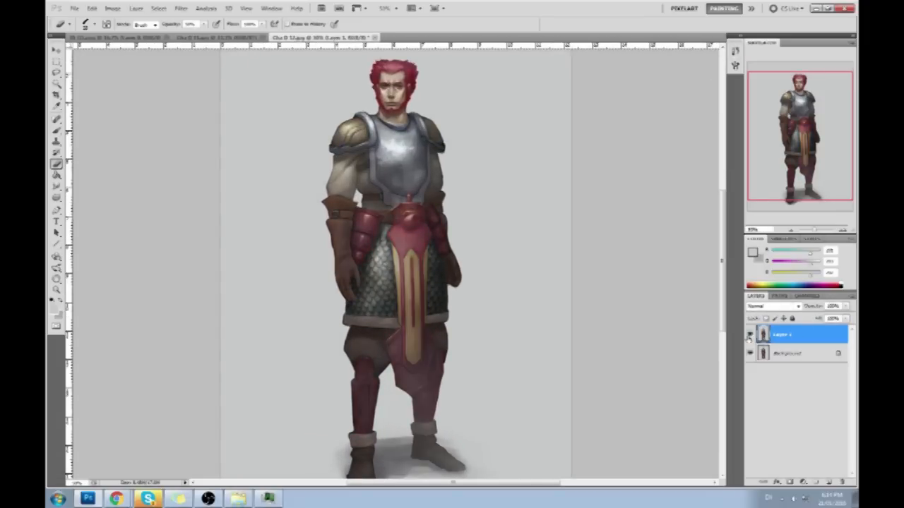
left_click(751, 335)
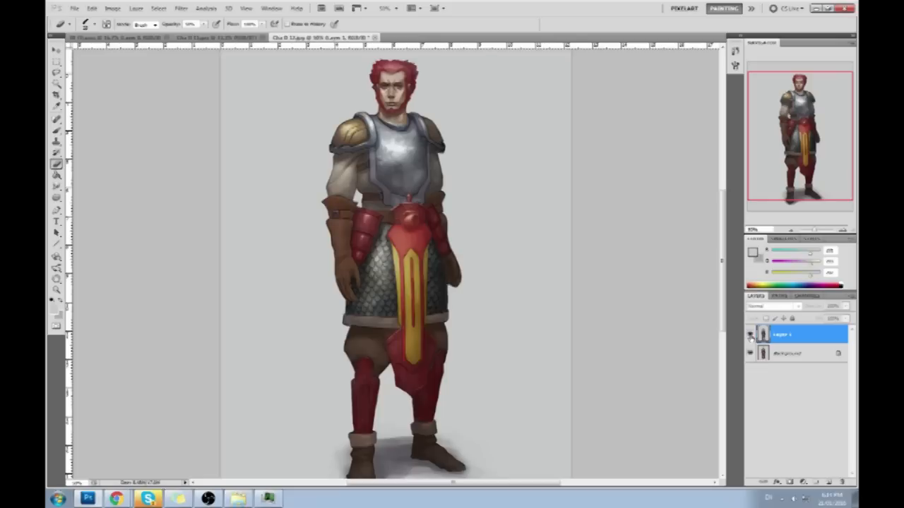
left_click(750, 336)
left_click(750, 335)
left_click(749, 335)
left_click(750, 335)
left_click(750, 335)
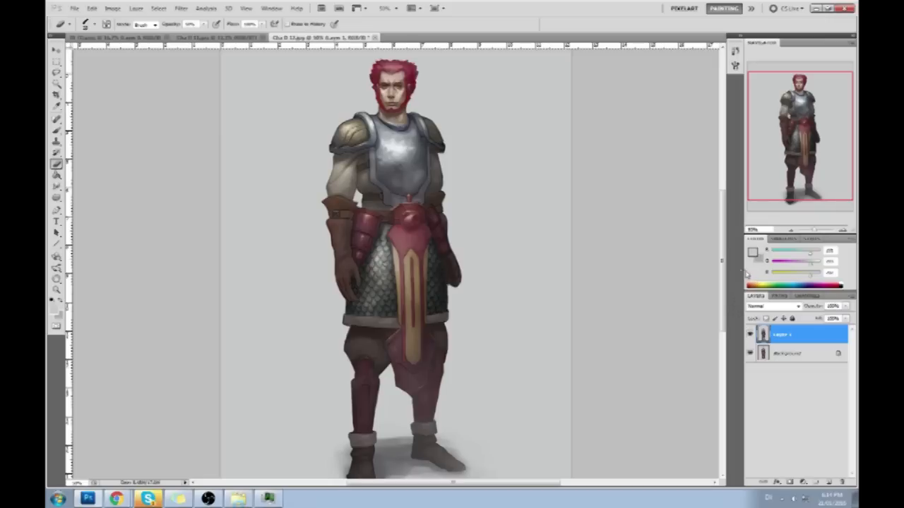
left_click(750, 335)
left_click(749, 335)
left_click(750, 336)
left_click(749, 336)
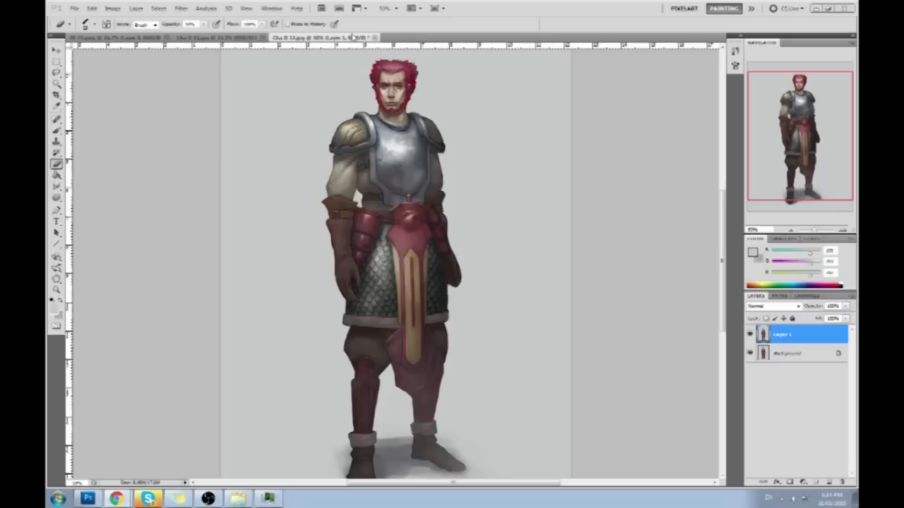
Step: Cancel saving the warrior painting as a layered PSD and flatten the image into a single layer
left_click(376, 38)
left_click(417, 189)
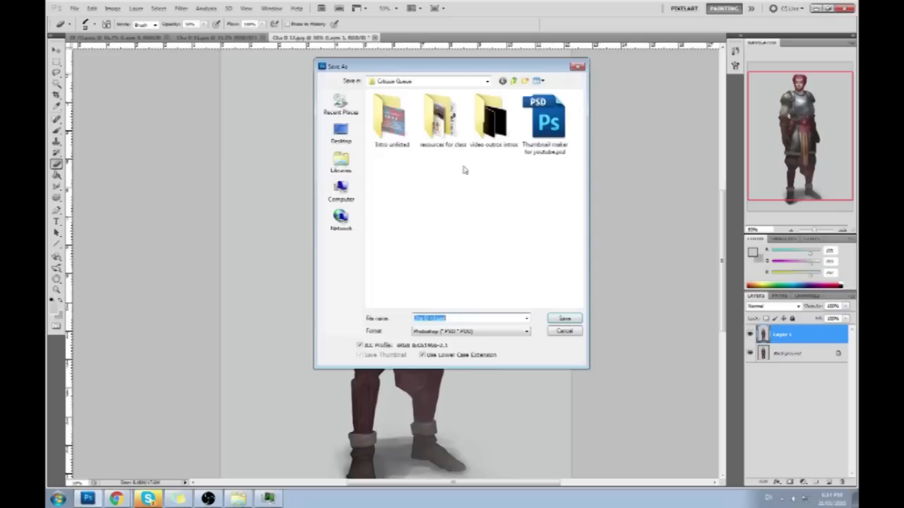
left_click(573, 333)
right_click(804, 355)
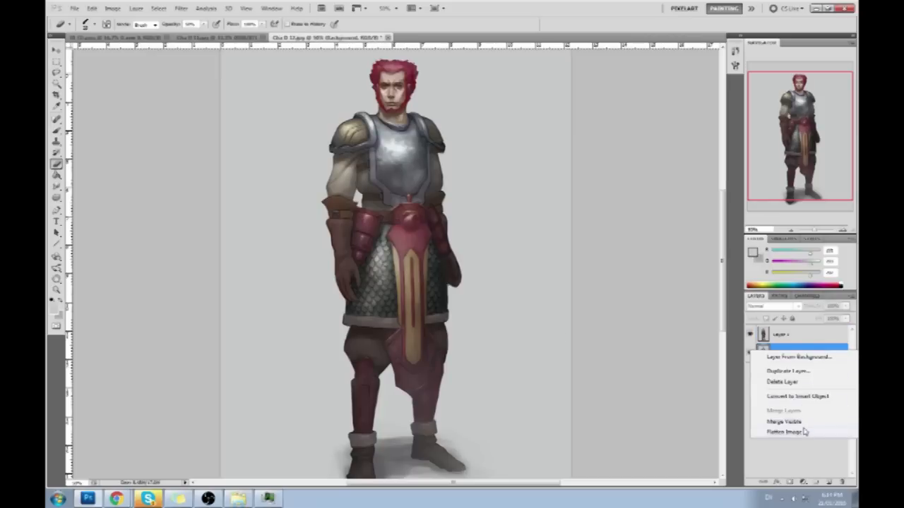
left_click(806, 433)
Step: Close the flattened warrior painting with its changes saved, along with the other two open documents
left_click(354, 37)
left_click(418, 185)
left_click(263, 38)
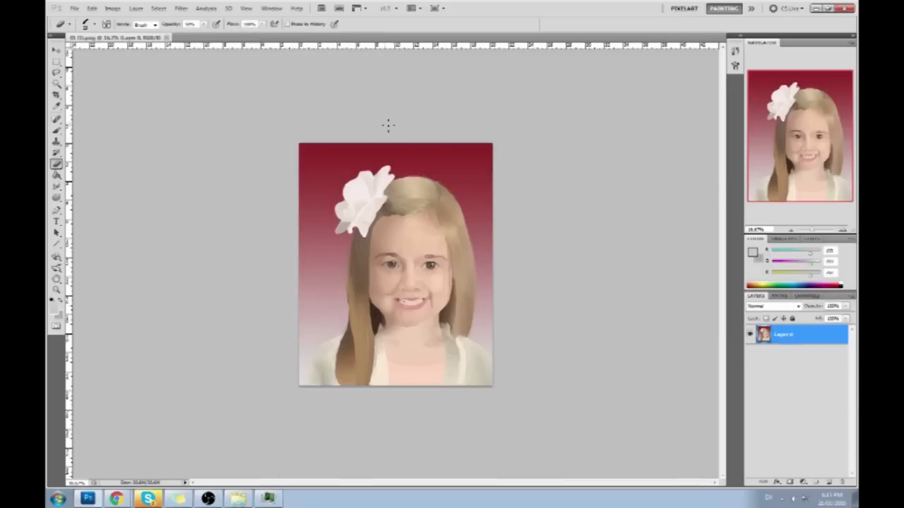
left_click(167, 38)
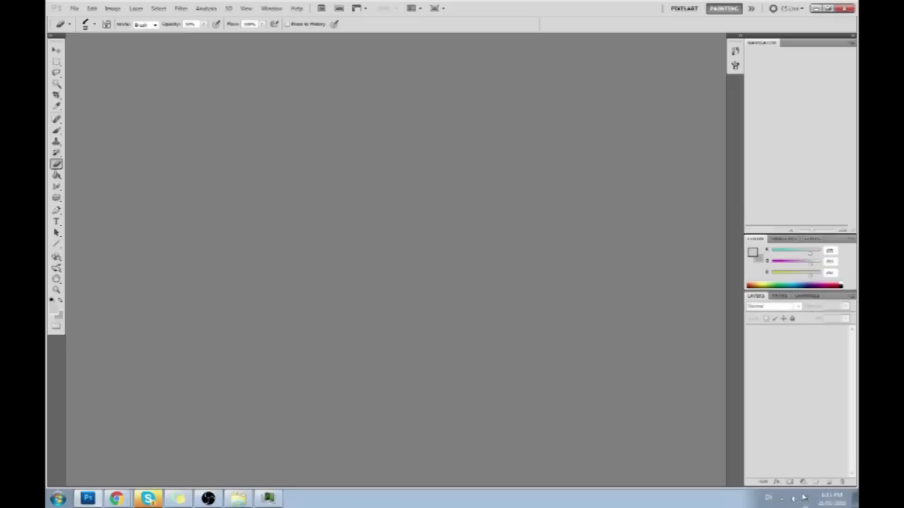
Step: Check the current date and time in the system clock's calendar
left_click(831, 499)
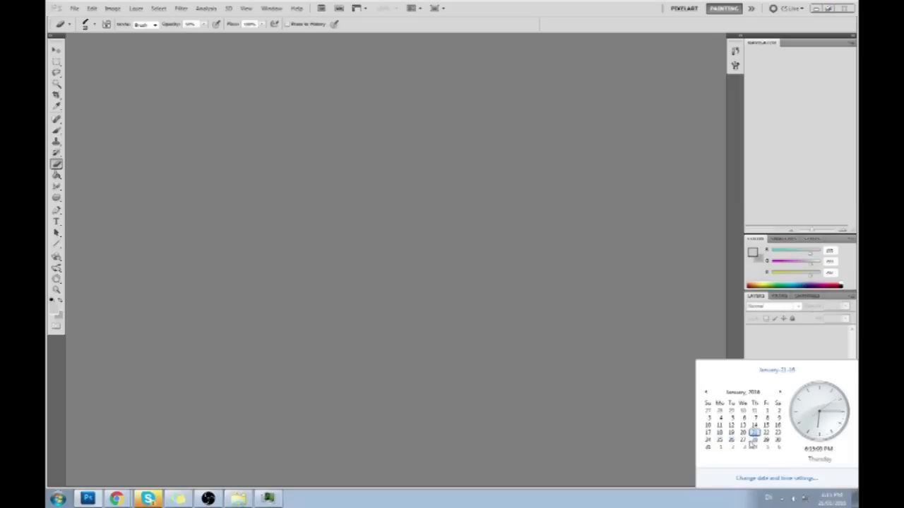
left_click(583, 250)
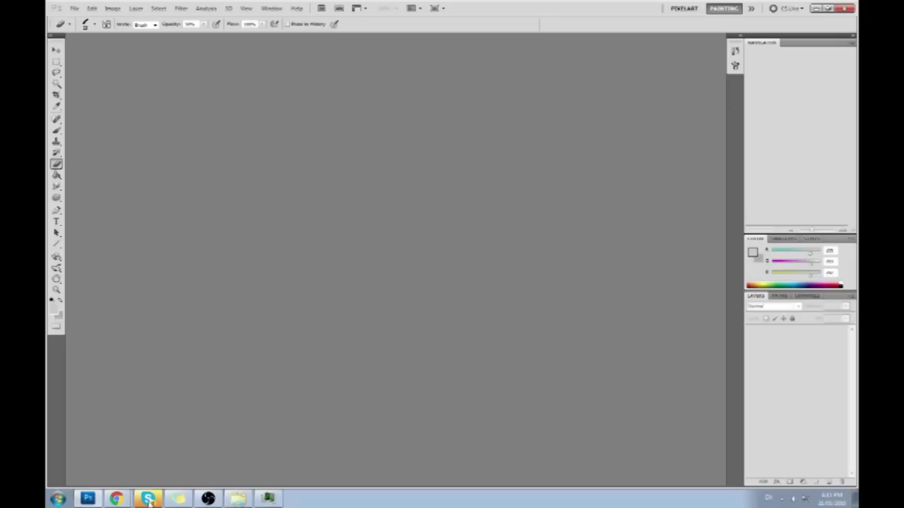
left_click(147, 500)
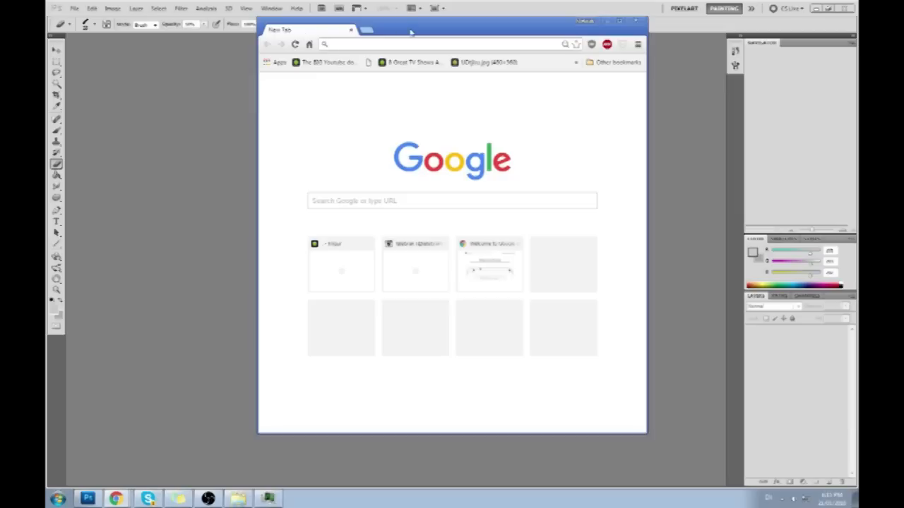
Step: Maximize the Chrome window and go to the website istebrak.com
double_click(414, 30)
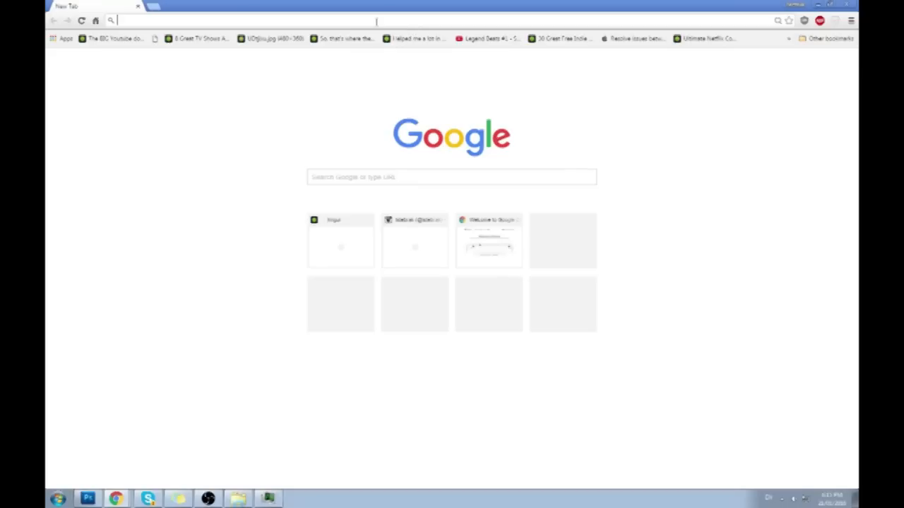
type("istebrak.deviantart.com")
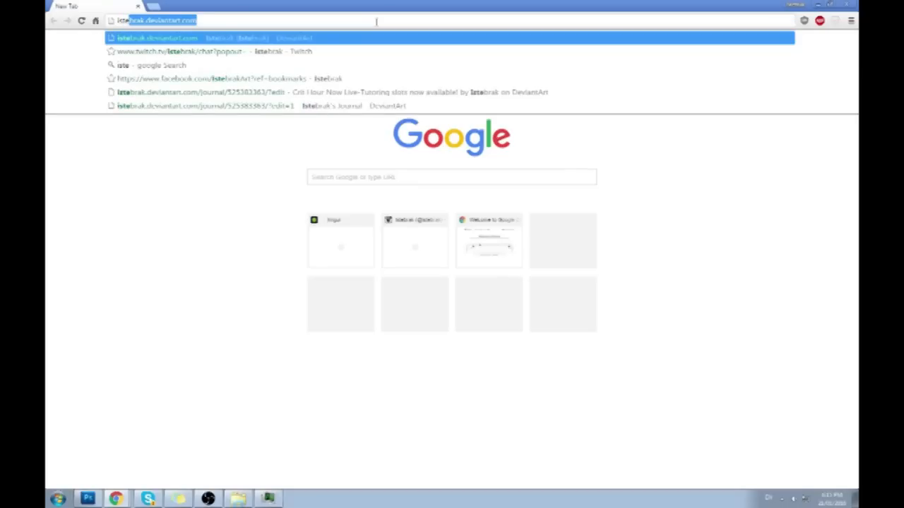
key("End")
key("BackSpace")
key("BackSpace")
key("BackSpace")
key("BackSpace")
key("BackSpace")
key("BackSpace")
key("BackSpace")
key("BackSpace")
key("BackSpace")
key("BackSpace")
key("BackSpace")
key("BackSpace")
key("BackSpace")
key("BackSpace")
key("BackSpace")
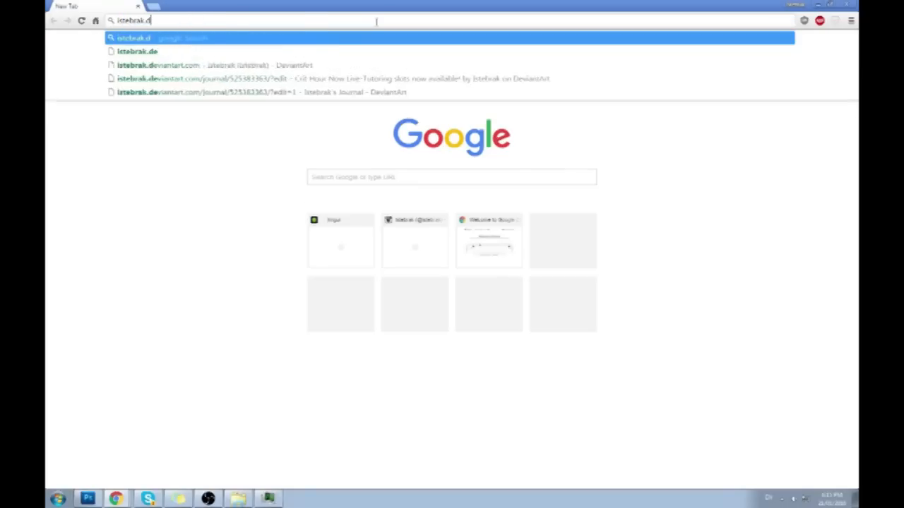
type(".com")
key("Return")
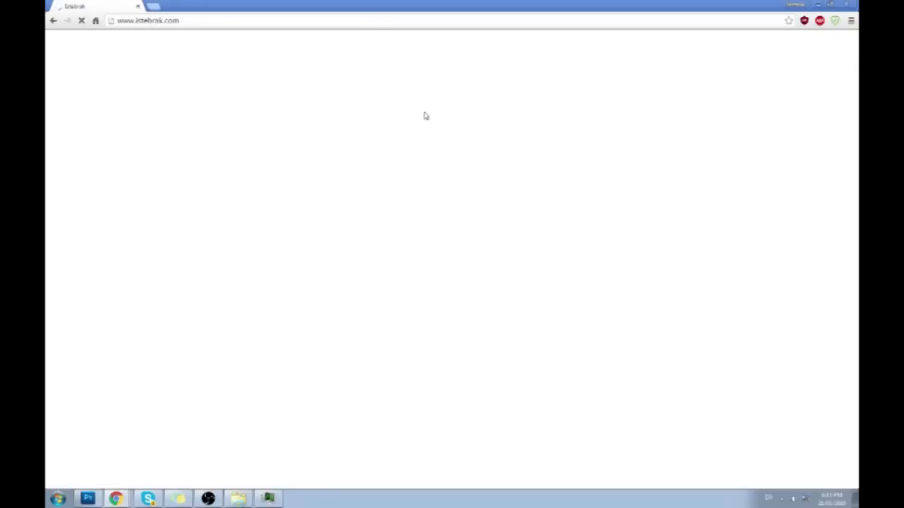
left_click(222, 21)
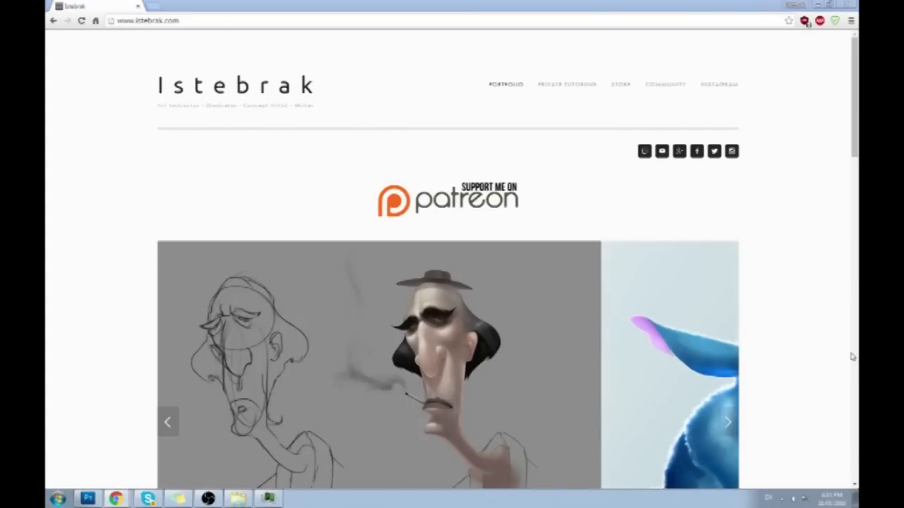
Step: Open the site's linked YouTube channel in a new tab, view it, and return to the Istebrak homepage
right_click(644, 152)
left_click(802, 146)
right_click(661, 151)
left_click(699, 159)
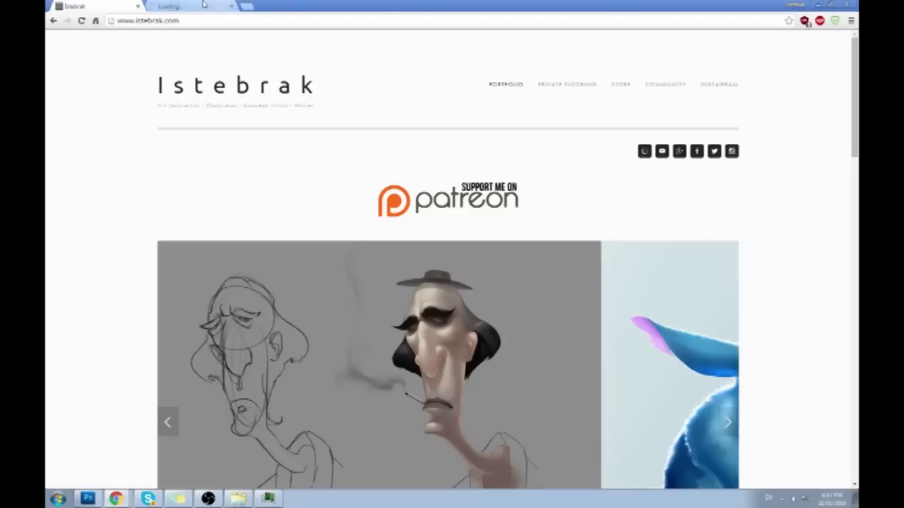
left_click(203, 5)
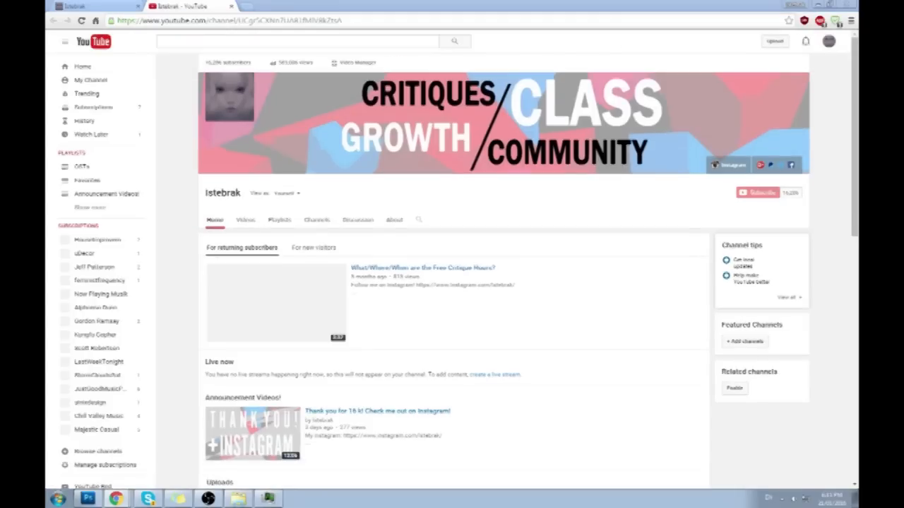
left_click(107, 6)
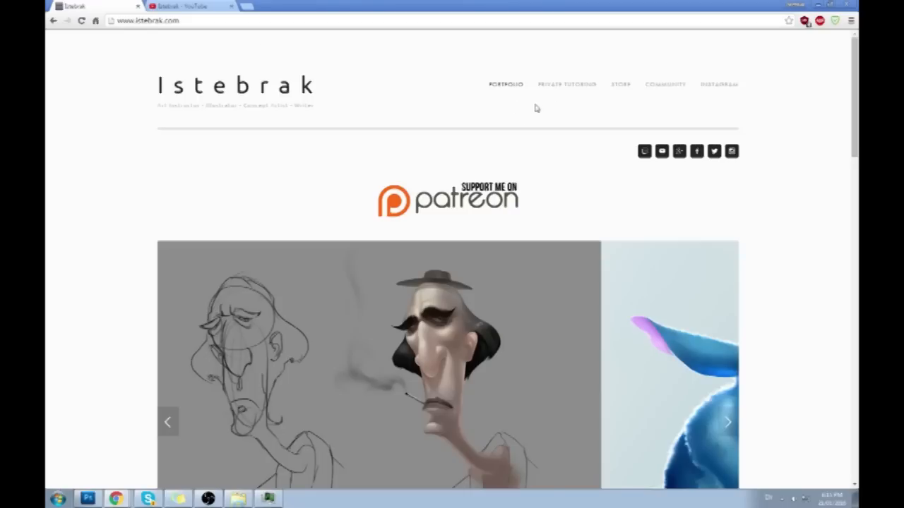
Step: Open the linked Google+ art class and critique community in a new tab, view it, and return to the homepage
right_click(679, 154)
left_click(719, 162)
left_click(261, 6)
left_click(283, 20)
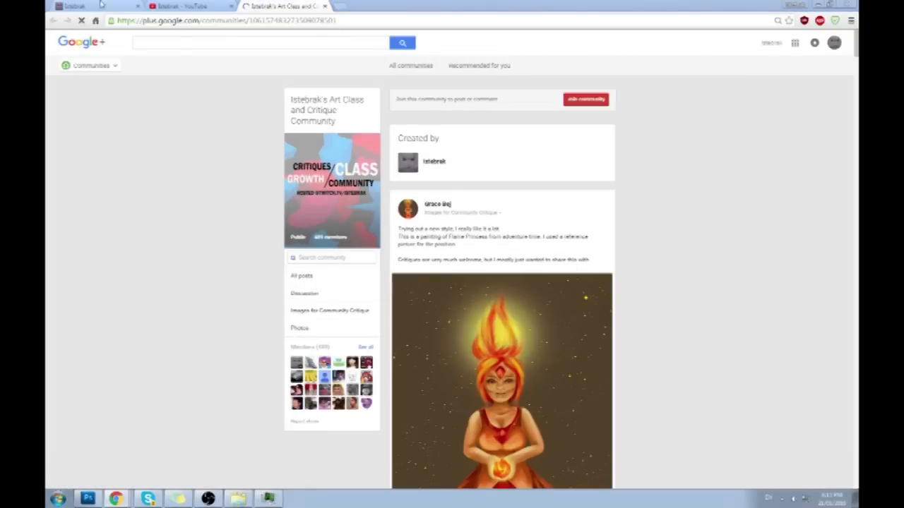
left_click(126, 5)
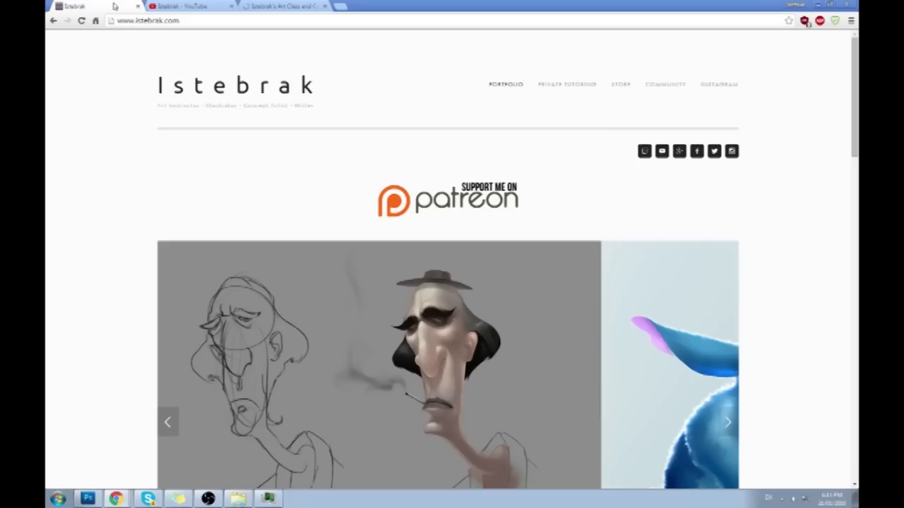
Step: Open the linked Facebook page in a new tab, look over the Google+ community again, and return to the homepage
right_click(696, 152)
left_click(734, 158)
left_click(375, 6)
left_click(375, 22)
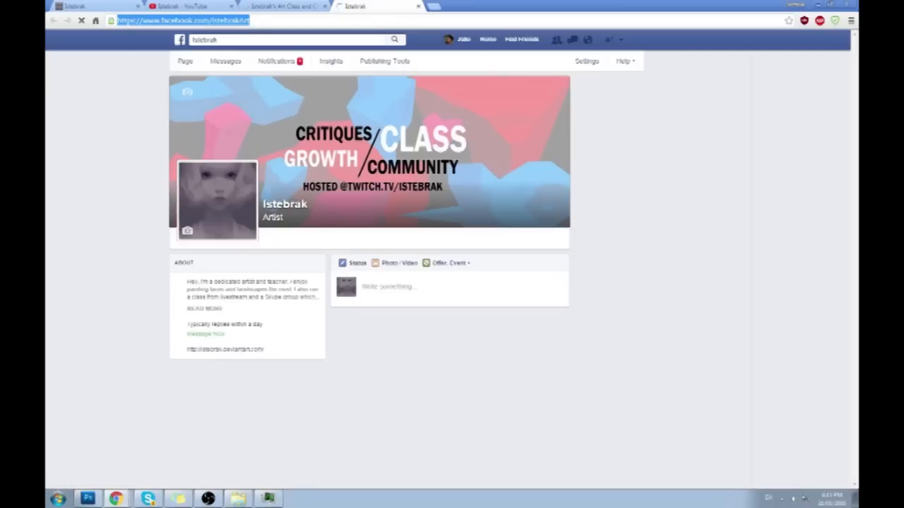
left_click(248, 5)
scroll(637, 218, "down", 5)
scroll(638, 218, "up", 5)
left_click(80, 5)
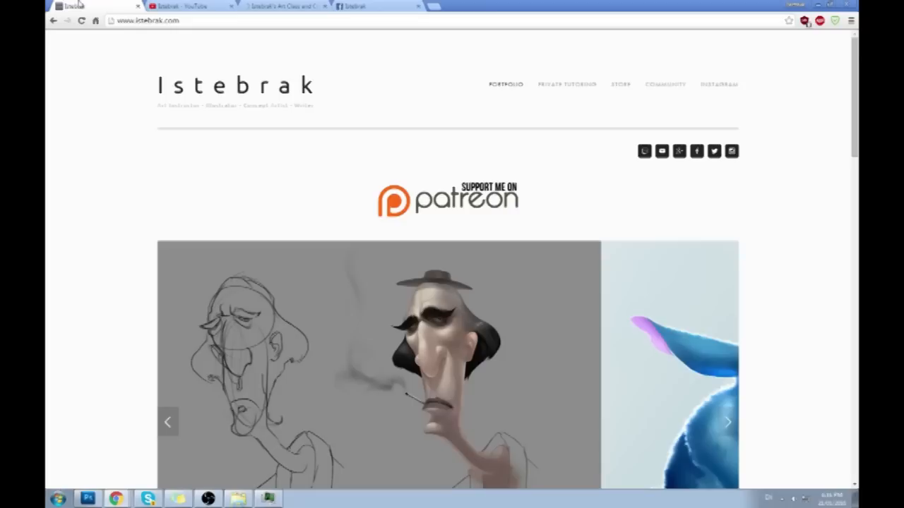
Step: Open the linked Twitter profile in a new tab, view it, and return to the homepage
right_click(714, 155)
left_click(727, 163)
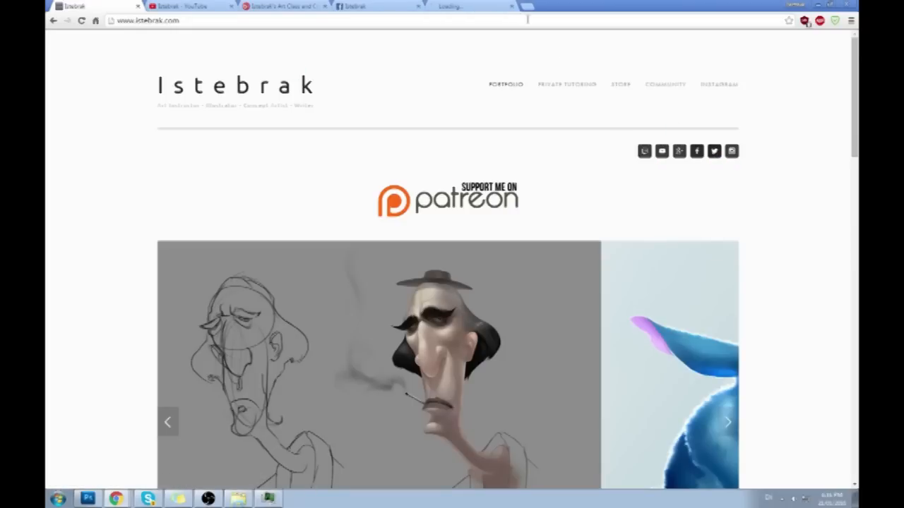
left_click(476, 5)
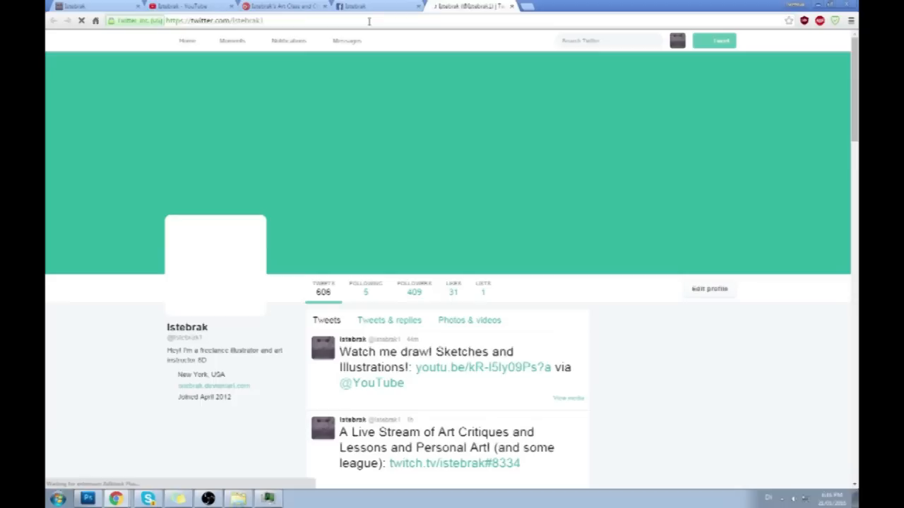
left_click(369, 21)
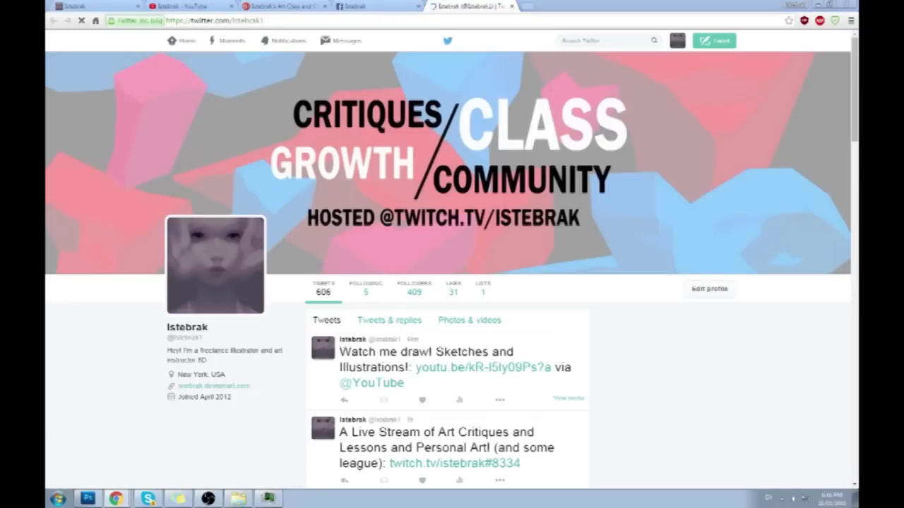
left_click(76, 6)
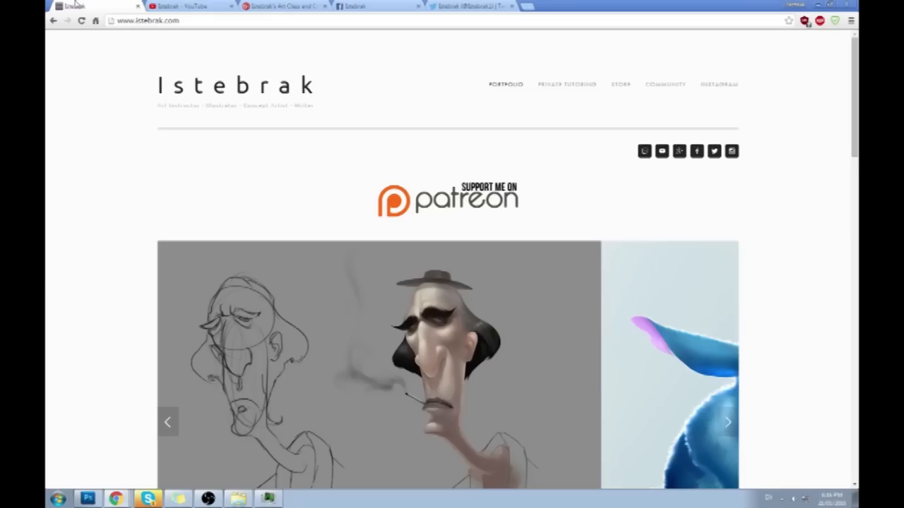
Step: Open the linked Instagram profile in a new tab, view it, and return to the homepage
right_click(731, 153)
left_click(754, 160)
left_click(558, 6)
left_click(544, 20)
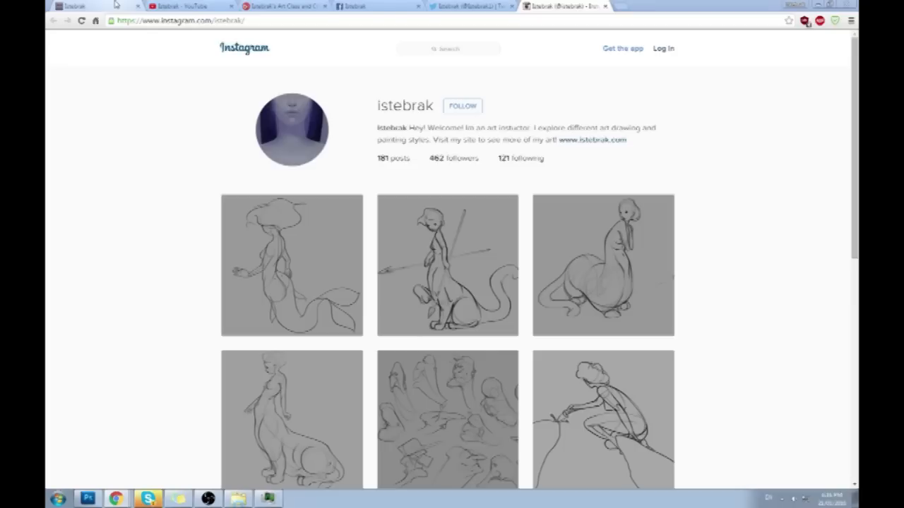
left_click(117, 5)
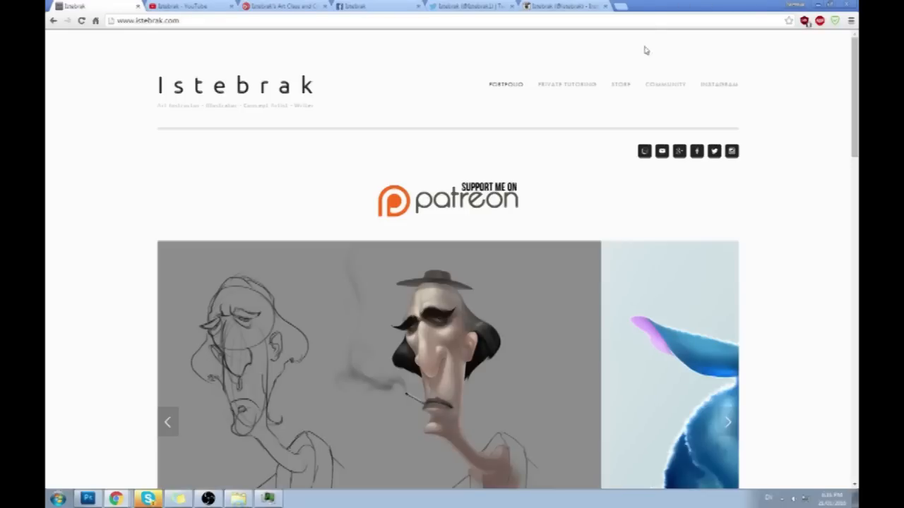
Step: Open the website's Store page and view the Portrait Studio listing
left_click(622, 87)
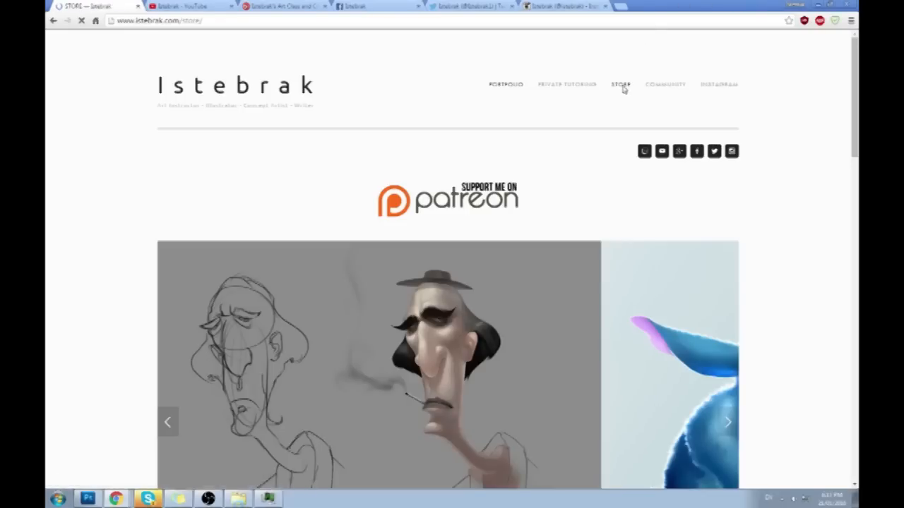
scroll(694, 306, "down", 1)
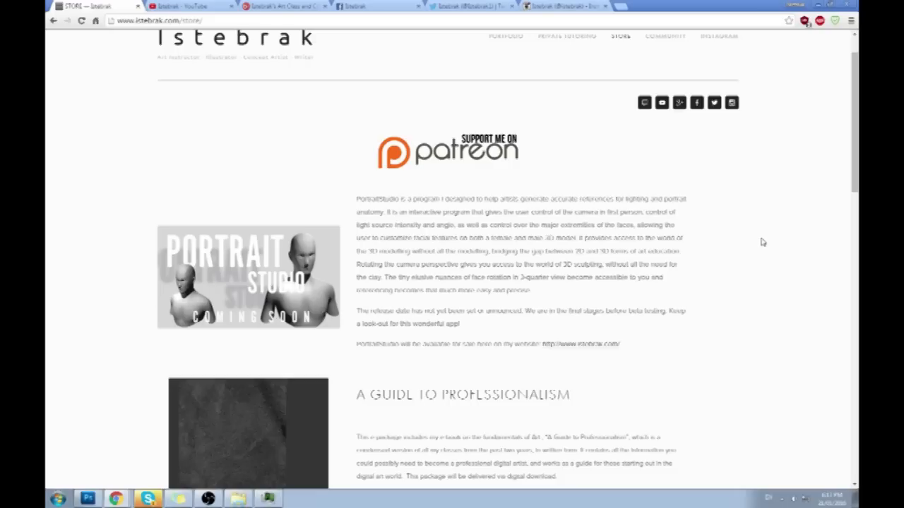
Step: Look up the February 2016 dates in the system calendar, and return to the beginning of the Store page
left_click(831, 501)
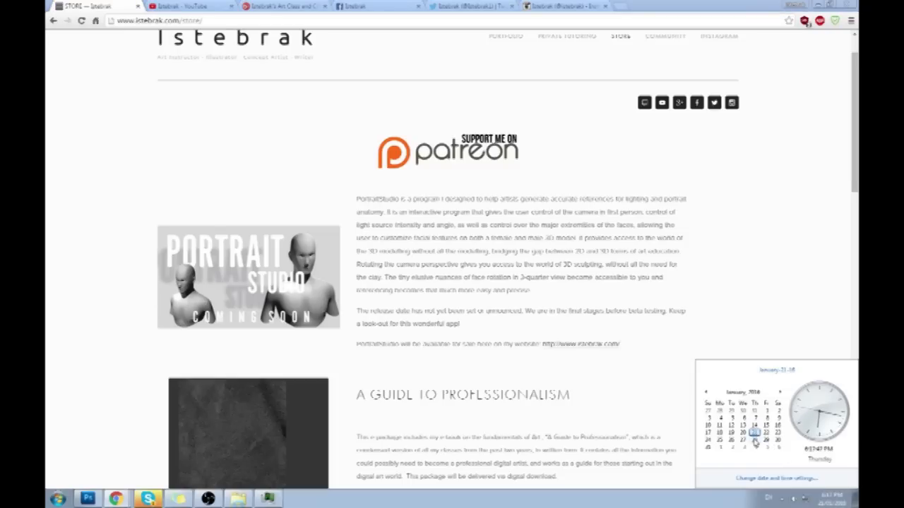
left_click(780, 392)
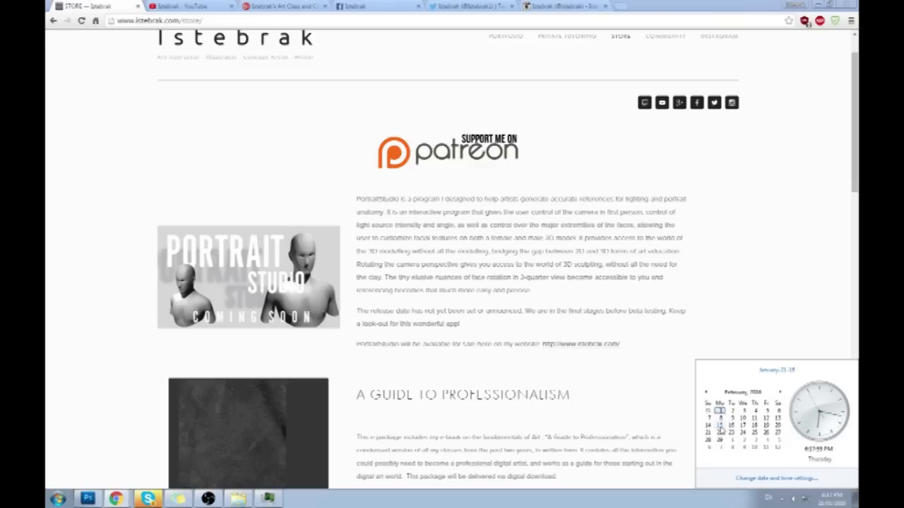
left_click(744, 347)
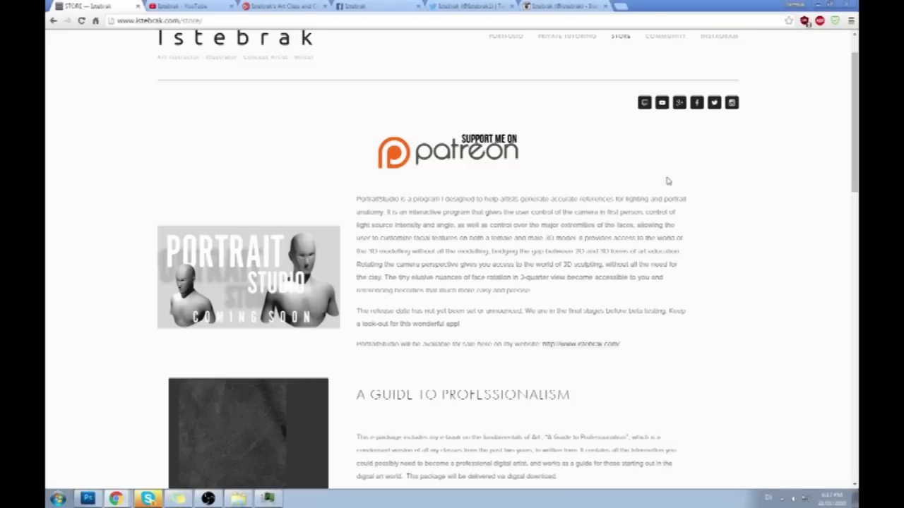
scroll(639, 277, "up", 1)
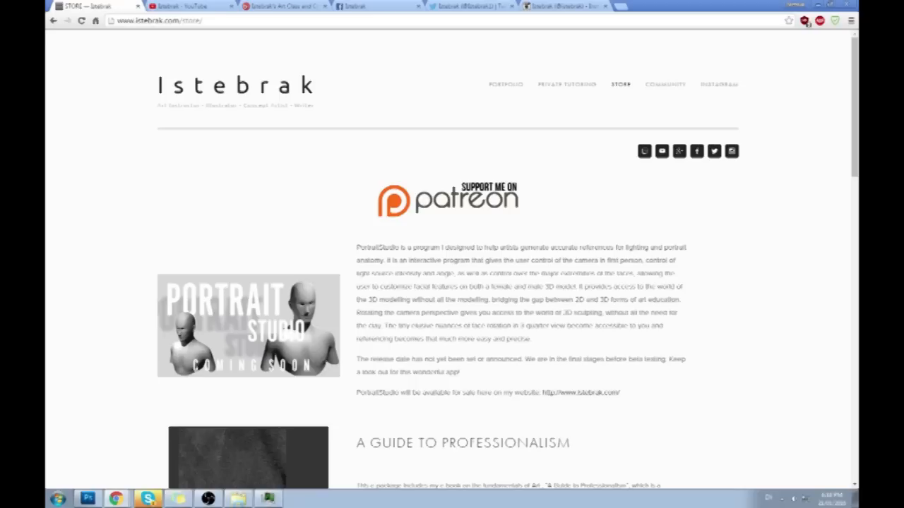
Step: Minimize the browser and restore Photoshop to a smaller window over the desktop
double_click(767, 4)
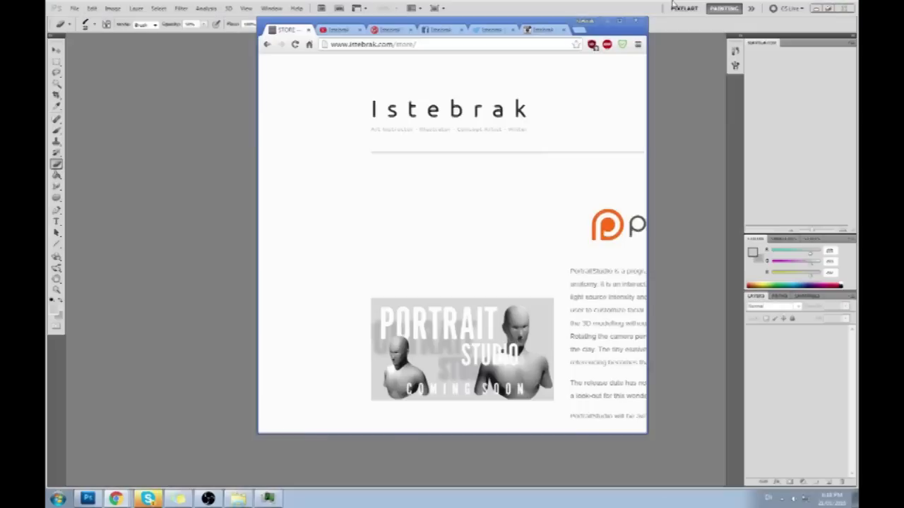
left_click(605, 21)
left_click_drag(603, 10, 417, 84)
Step: Rearrange the AutoPlay and Photoshop windows, and choose to open the STORE N GO (F:) drive's folder to view files
left_click_drag(473, 79, 521, 27)
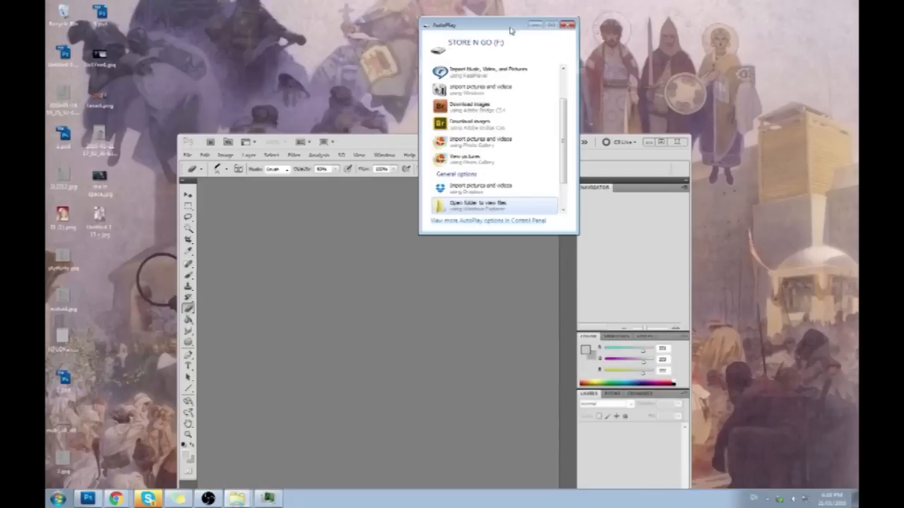
left_click(381, 141)
left_click_drag(381, 141, 375, 75)
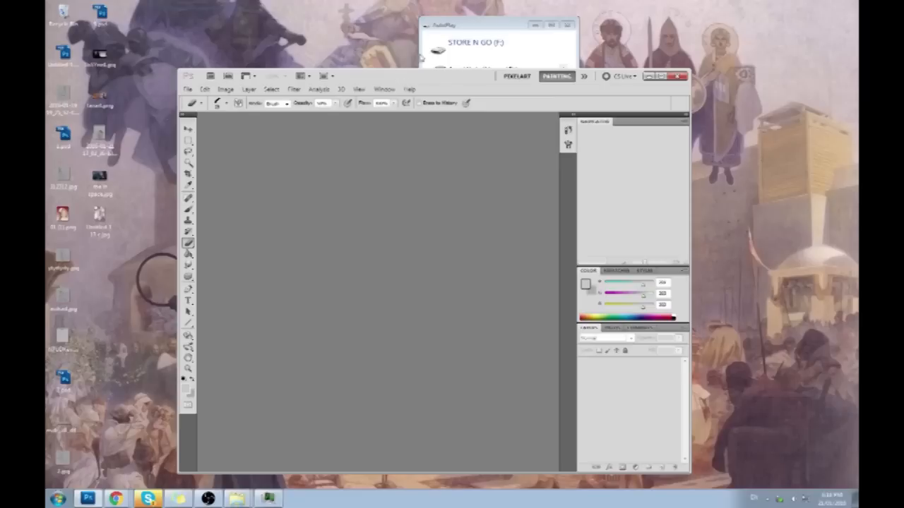
left_click(471, 31)
left_click(483, 205)
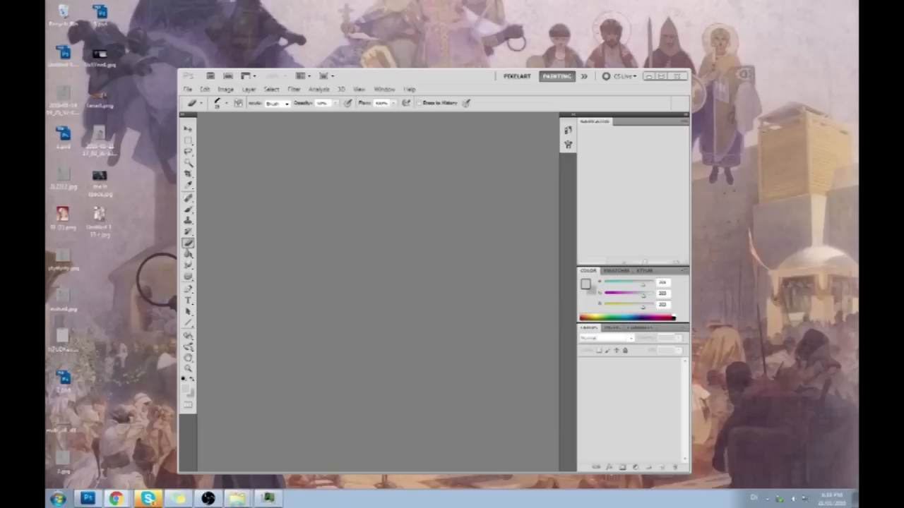
Step: Open PortraitStudio's model settings, switch between the male and female models ending on Female, and move the settings panel fully into view
left_click(460, 78)
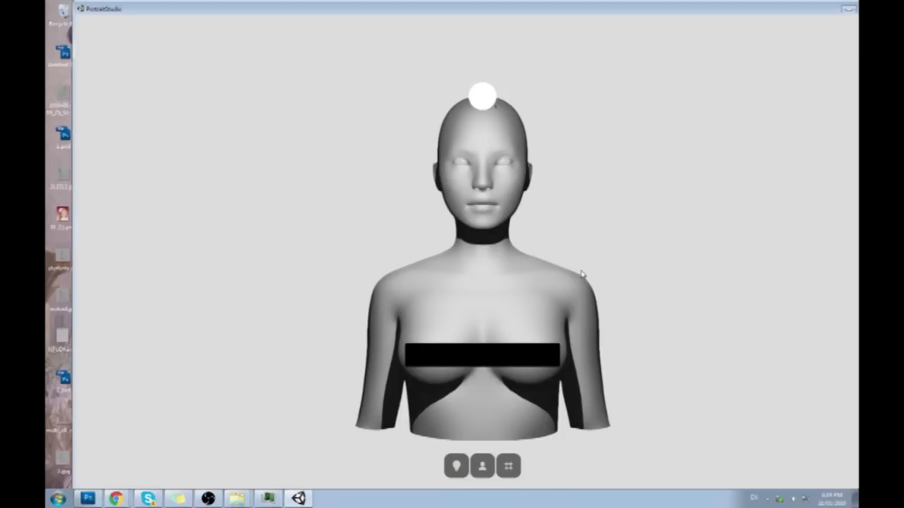
left_click(482, 466)
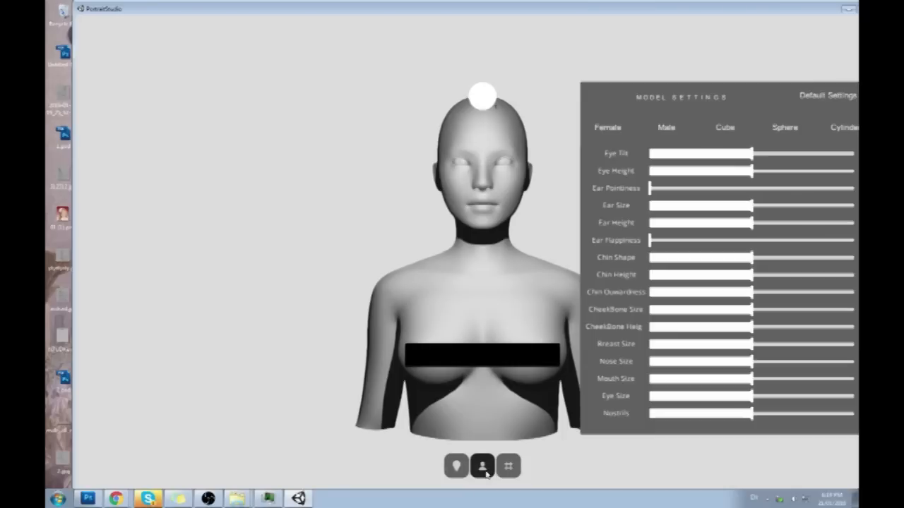
left_click(665, 127)
left_click(608, 127)
left_click(665, 127)
left_click(607, 127)
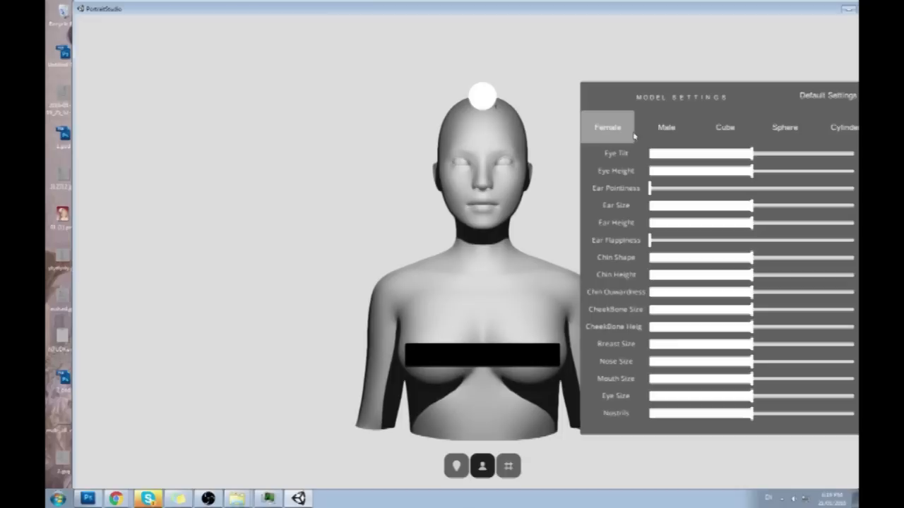
mouse_move(759, 92)
left_mouse_down()
mouse_move(728, 95)
mouse_move(760, 100)
left_mouse_up()
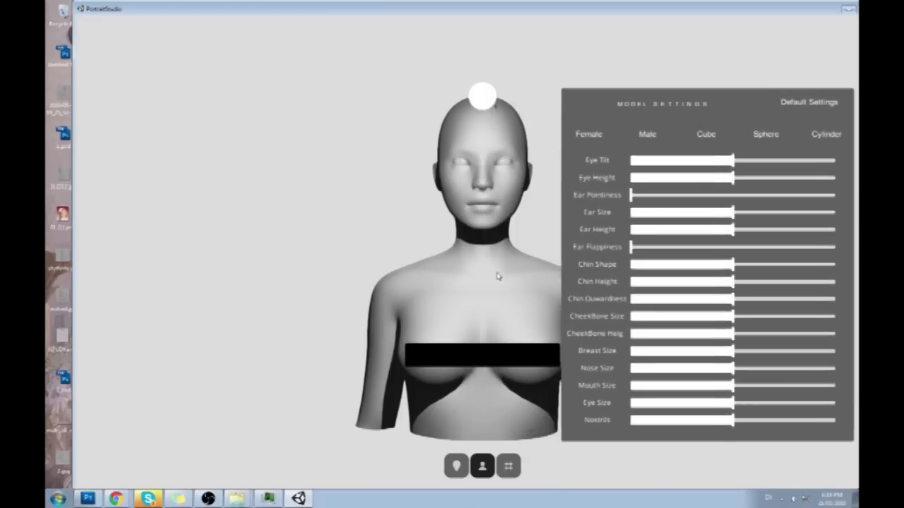
Step: Reshape the female model by lowering Eye Tilt, Ear Size, Chin Outwardness and Mouth Size, and raising Eye Height, Ear Height, Chin Shape, Eye Size and Nostrils
left_click_drag(679, 161, 642, 160)
left_click_drag(691, 181, 783, 178)
left_click_drag(706, 213, 814, 229)
left_click_drag(728, 265, 809, 265)
left_click_drag(703, 300, 631, 300)
left_click_drag(732, 351, 778, 422)
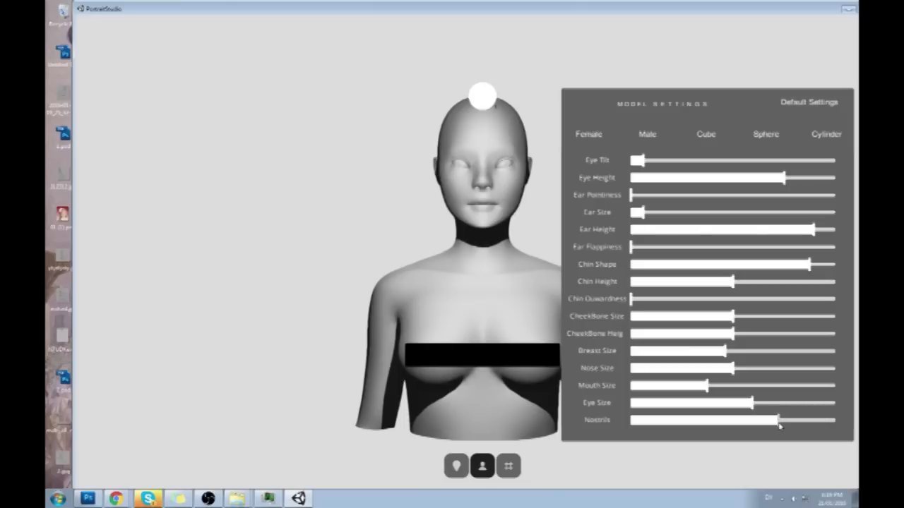
left_click_drag(645, 160, 696, 162)
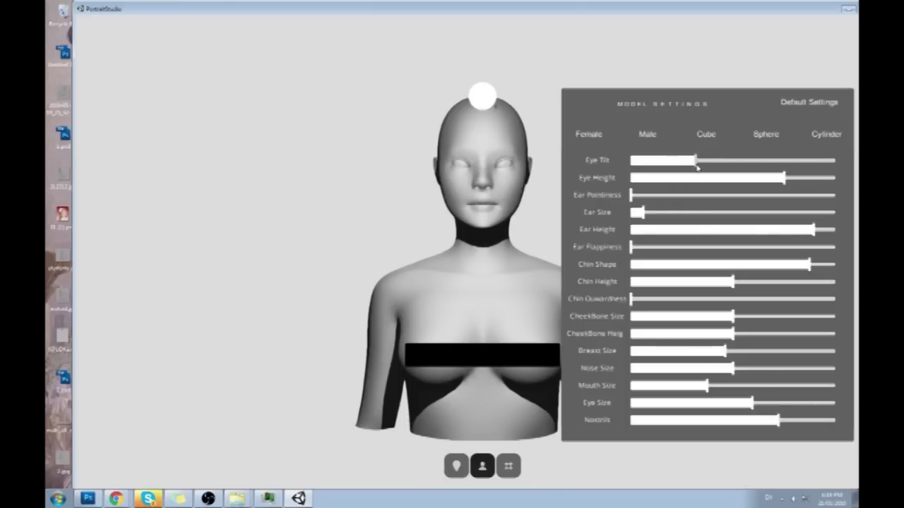
Step: Increase the model's Mouth Width, Mouth Height and Lip Thickness, adjust Face Fat and Forehead, and slightly raise both CheekBone settings
scroll(747, 264, "down", 5)
left_click_drag(733, 317, 774, 347)
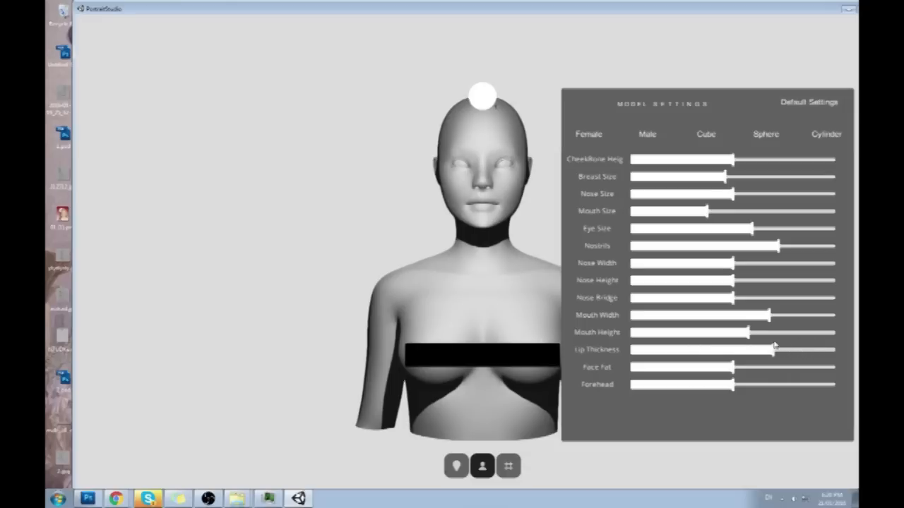
left_click_drag(721, 370, 751, 385)
scroll(767, 192, "up", 5)
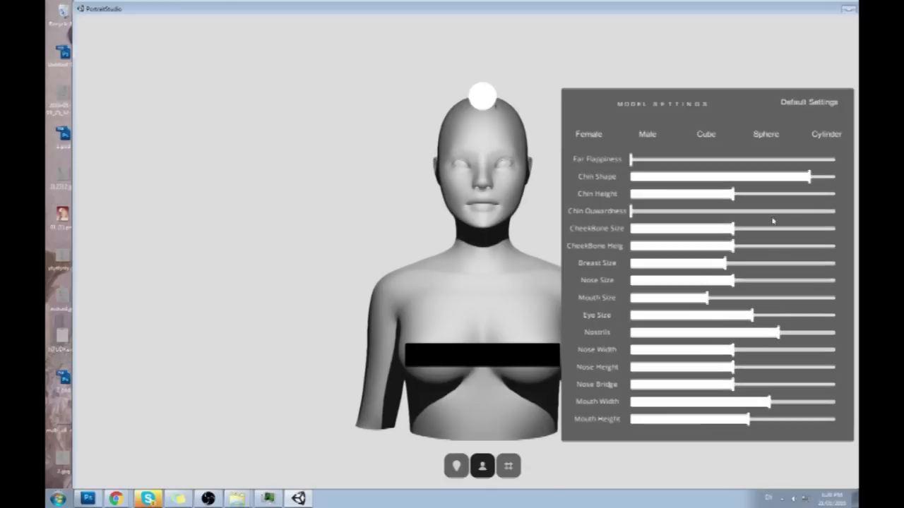
scroll(772, 220, "up", 5)
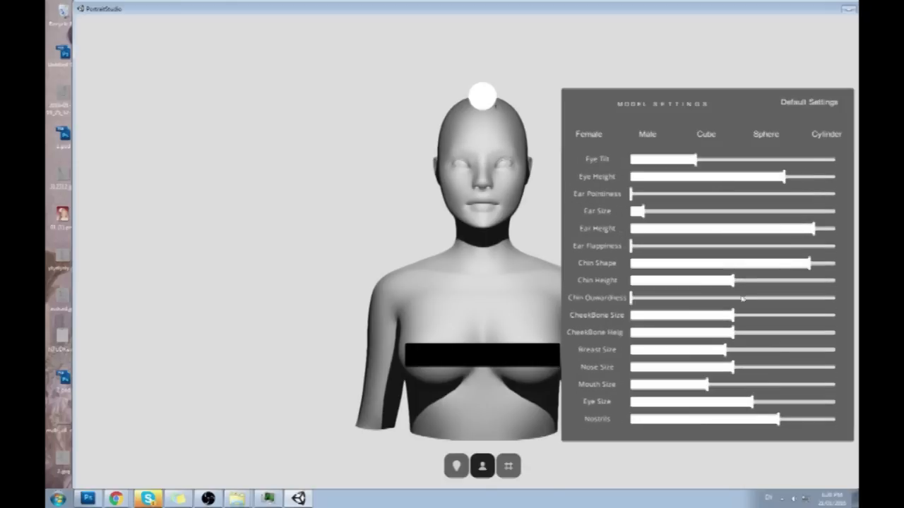
left_click_drag(732, 315, 743, 335)
scroll(790, 316, "up", 1)
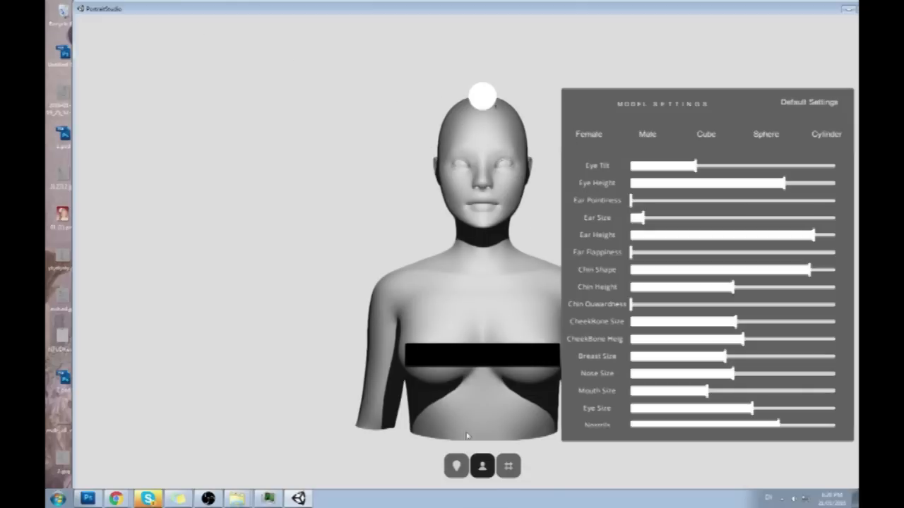
Step: Show and hide the grid options, replace the model settings with the light settings, and move light 1 away to the side of the head
left_click(508, 466)
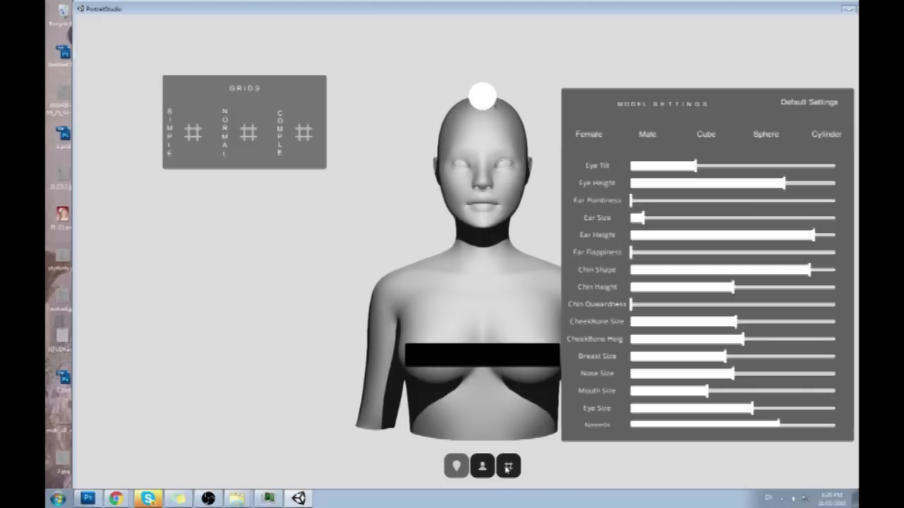
left_click(507, 466)
left_click(456, 466)
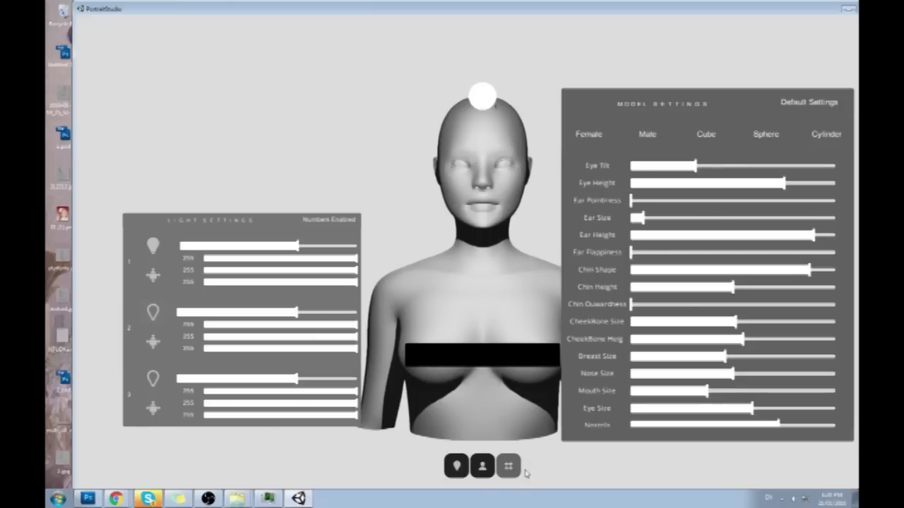
left_click(483, 472)
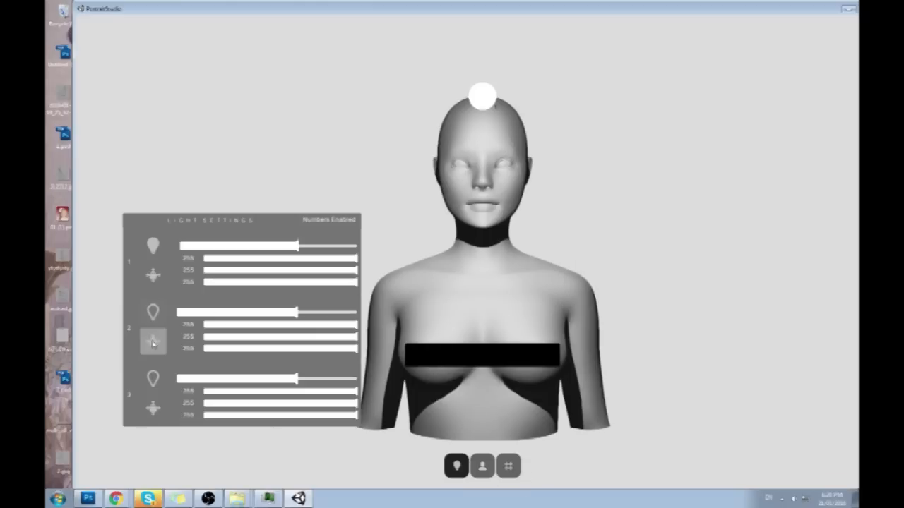
key("Right")
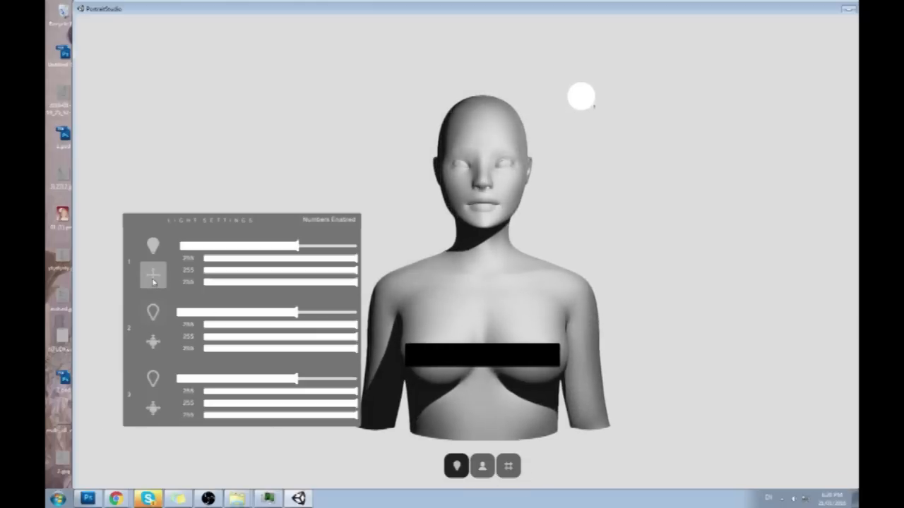
key("Up")
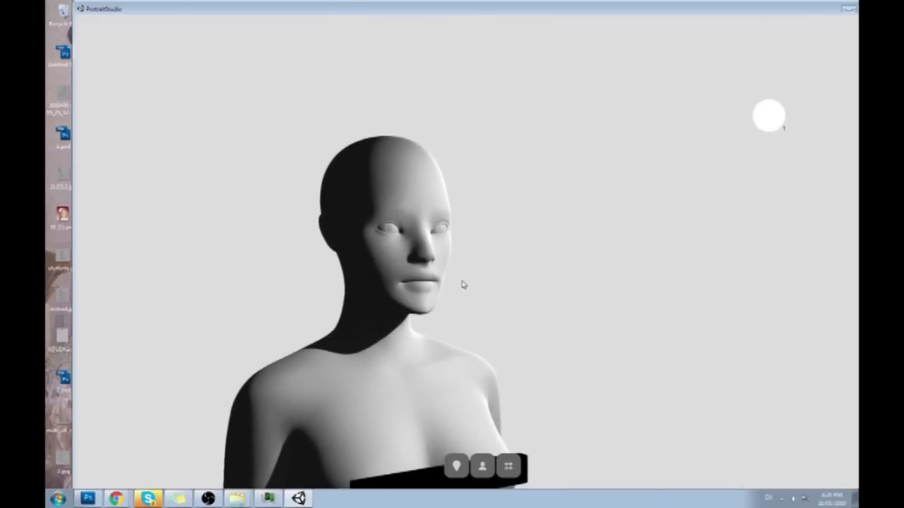
Step: Reopen the light settings, shift light 1 back and forth beside the three-quarter view of the head, and exit PortraitStudio
left_click(456, 466)
left_click(151, 243)
left_click(152, 244)
key("Left")
key("Right")
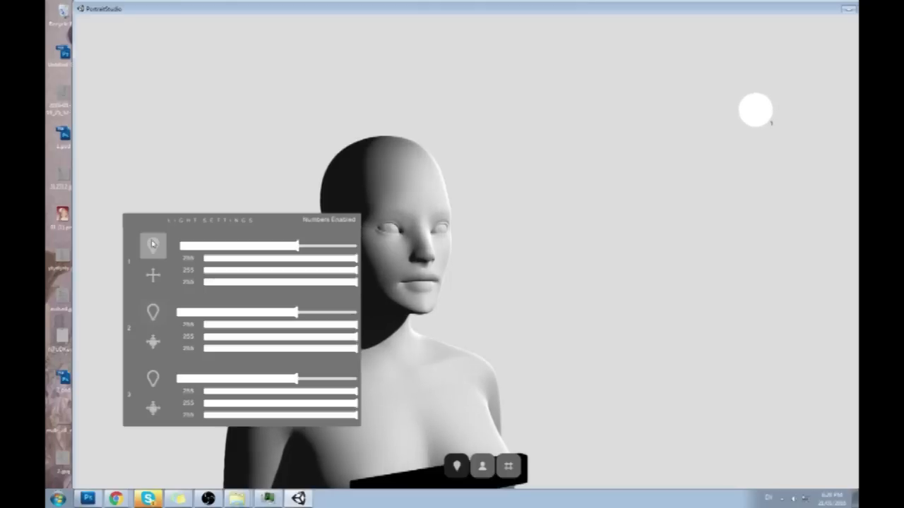
key("Left")
key("Left")
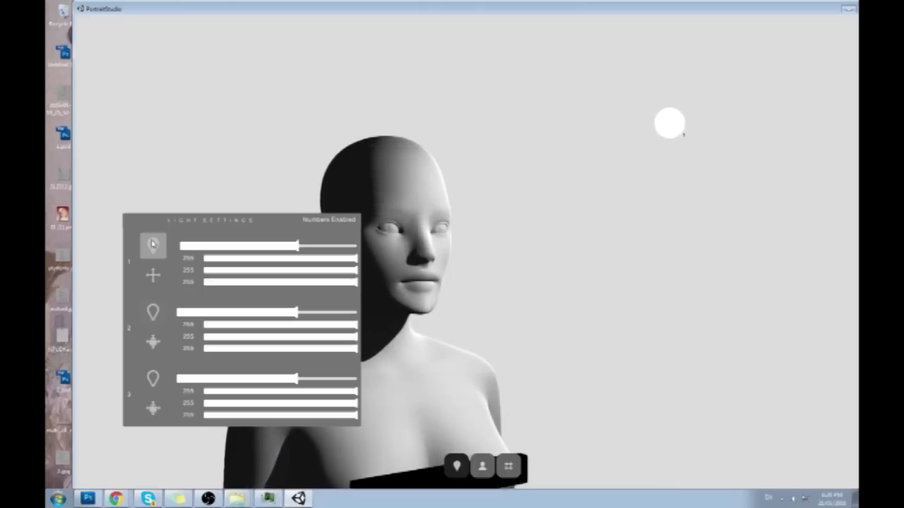
key("alt+F4")
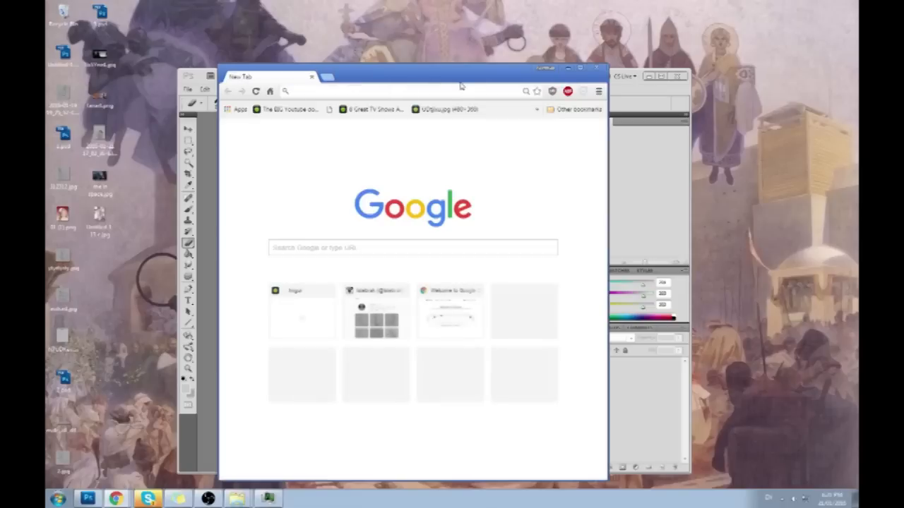
type("www.")
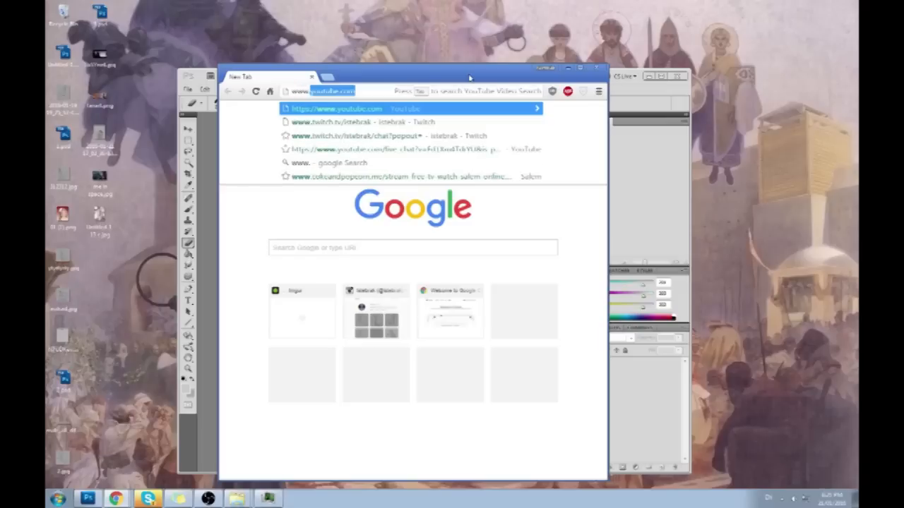
type("istebrak.com")
key("Return")
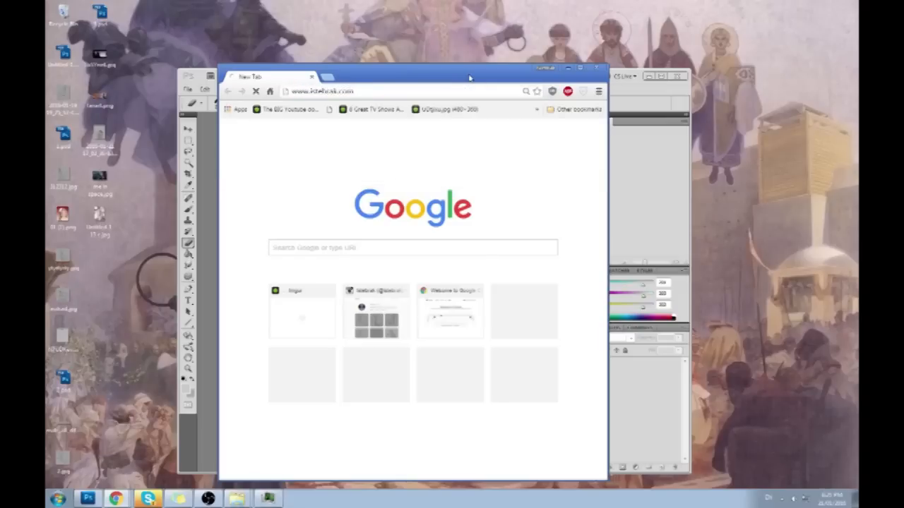
double_click(470, 78)
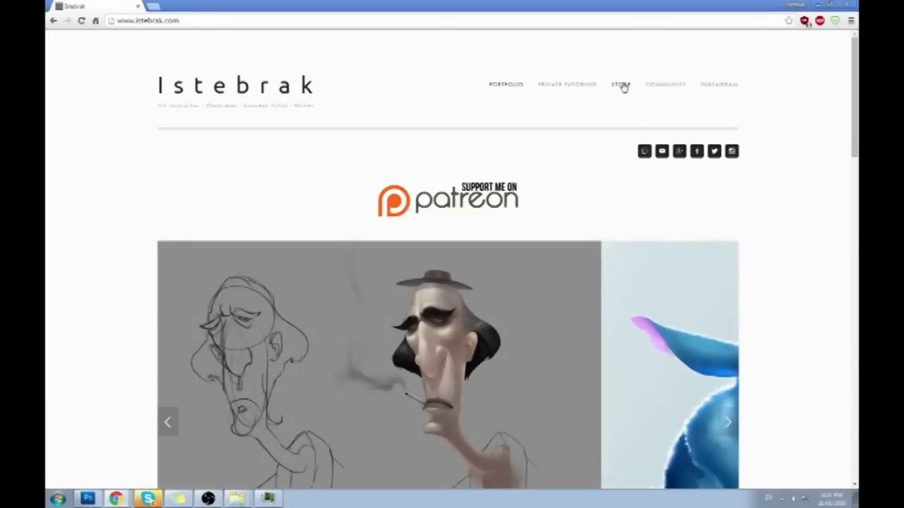
Step: Open the website's Store page, view its book listings, and return to the Portrait Studio entry in the maximized browser
left_click(620, 85)
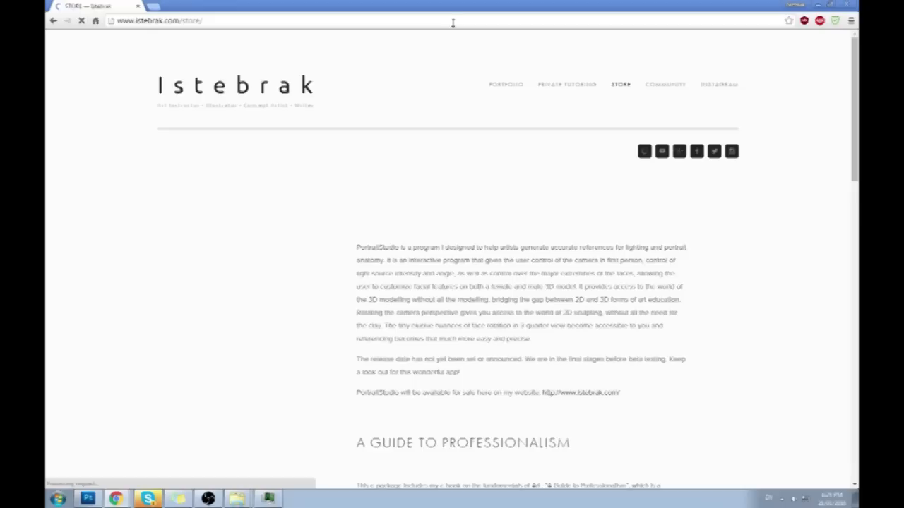
scroll(776, 204, "down", 5)
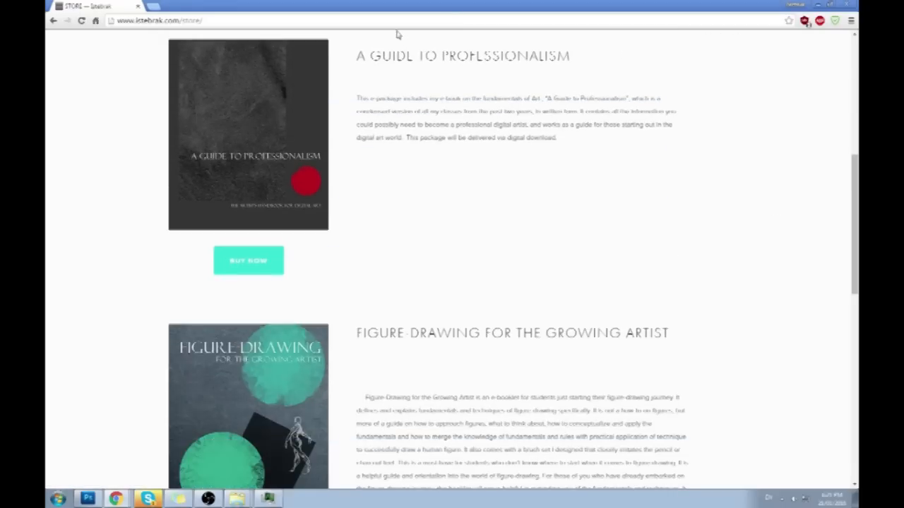
left_click(391, 24)
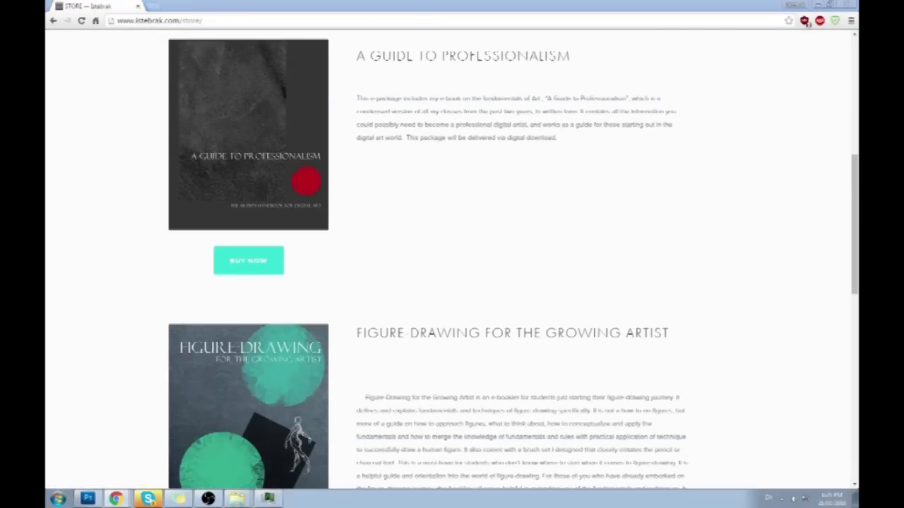
left_click_drag(582, 4, 439, 77)
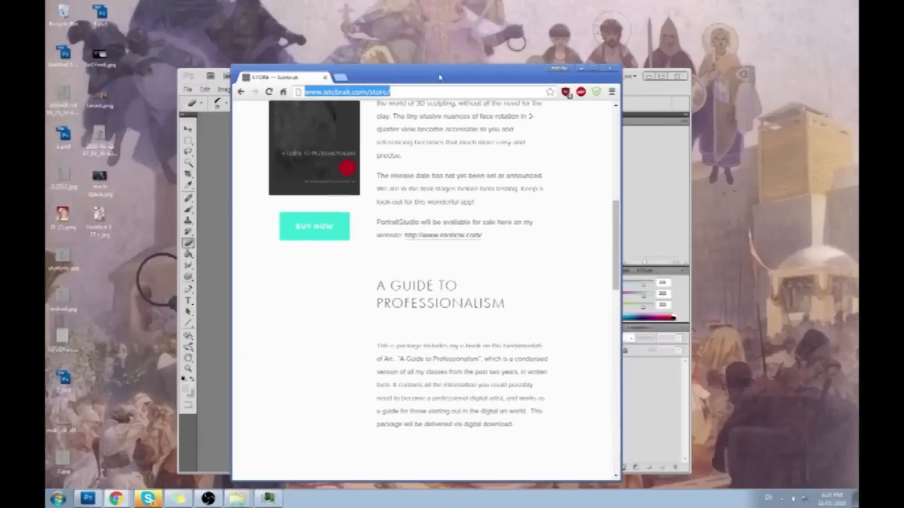
left_click(595, 70)
scroll(667, 91, "up", 2)
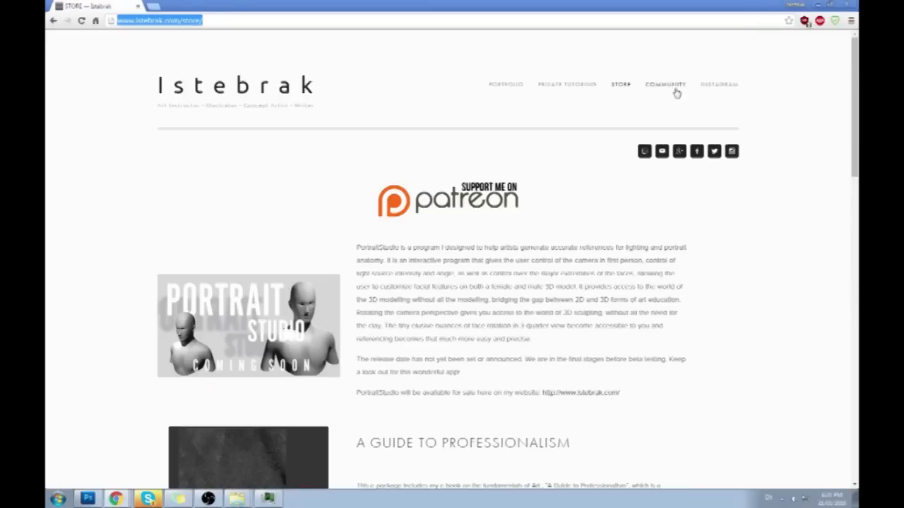
Step: Open the Community page, look through its FAQ, contact form and student work, and return to the page's beginning
left_click(666, 86)
scroll(772, 216, "down", 20)
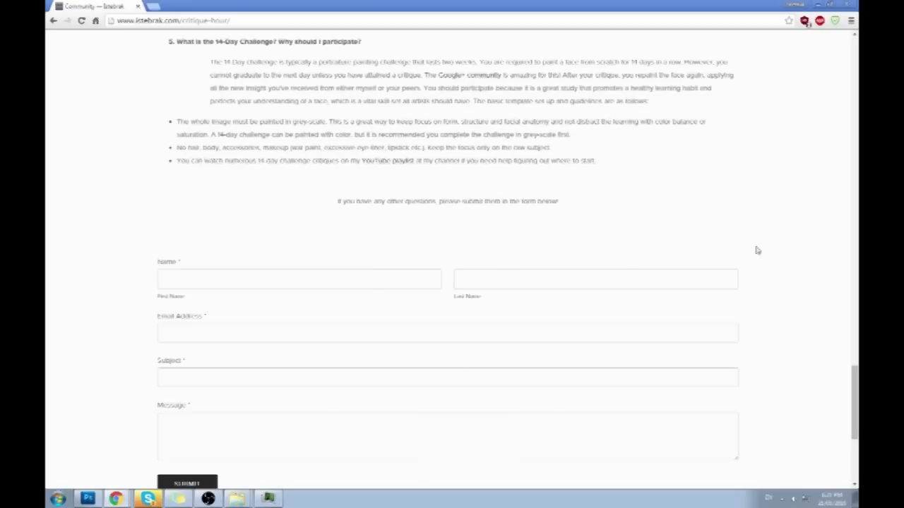
scroll(806, 281, "up", 2)
scroll(804, 322, "up", 3)
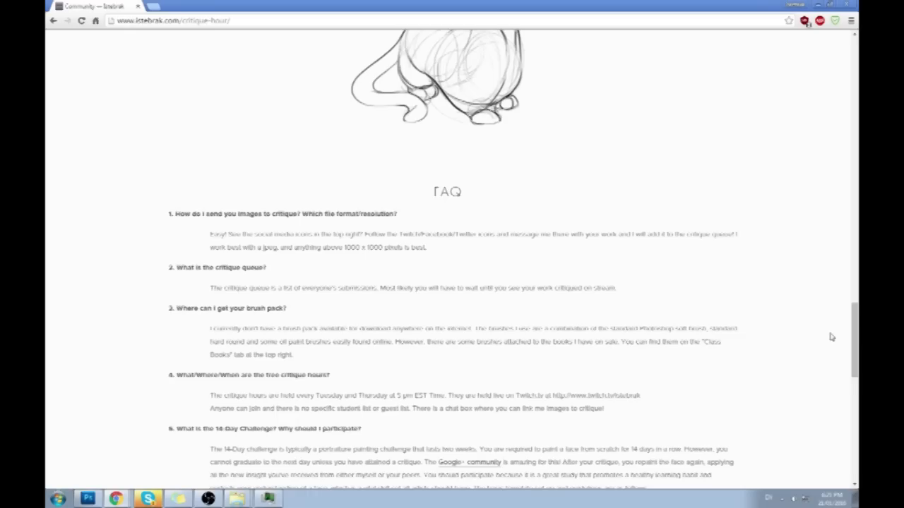
scroll(811, 358, "up", 4)
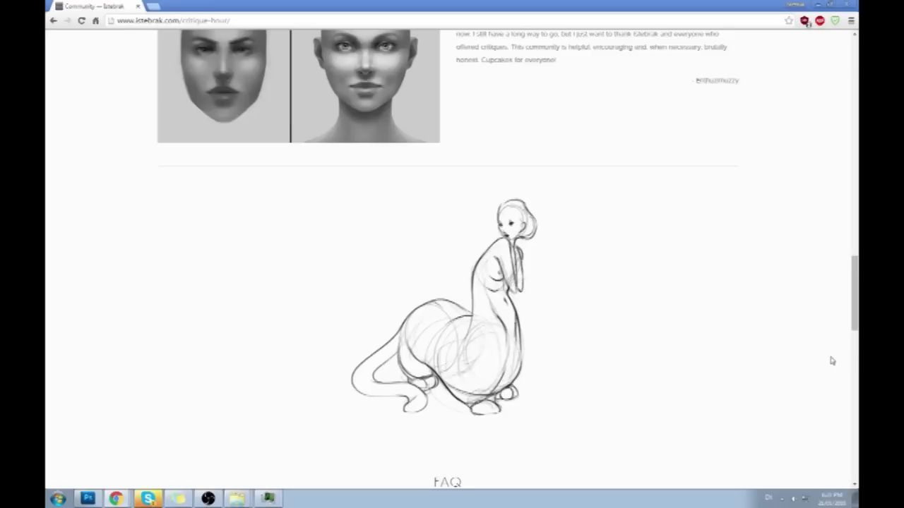
scroll(826, 374, "up", 10)
scroll(827, 388, "up", 6)
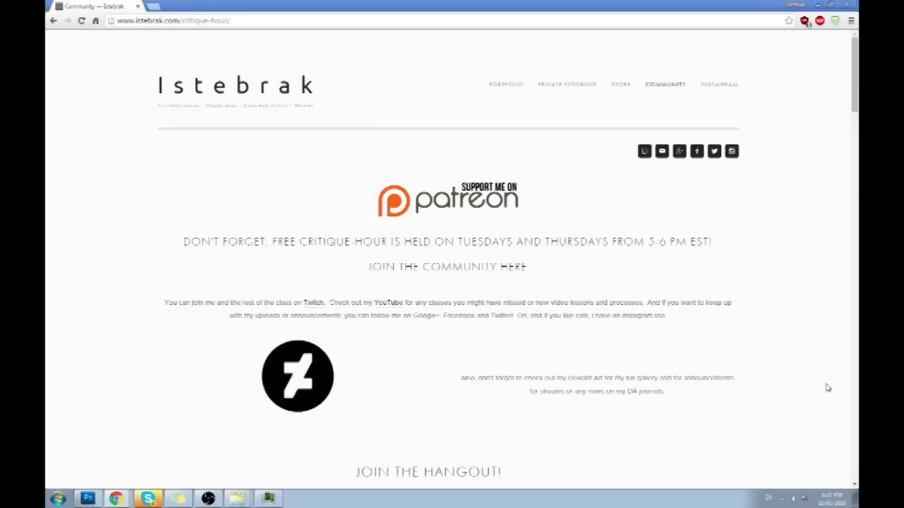
Step: Shrink and close the browser window, and open the system calendar for January 2016
left_click_drag(460, 6, 455, 57)
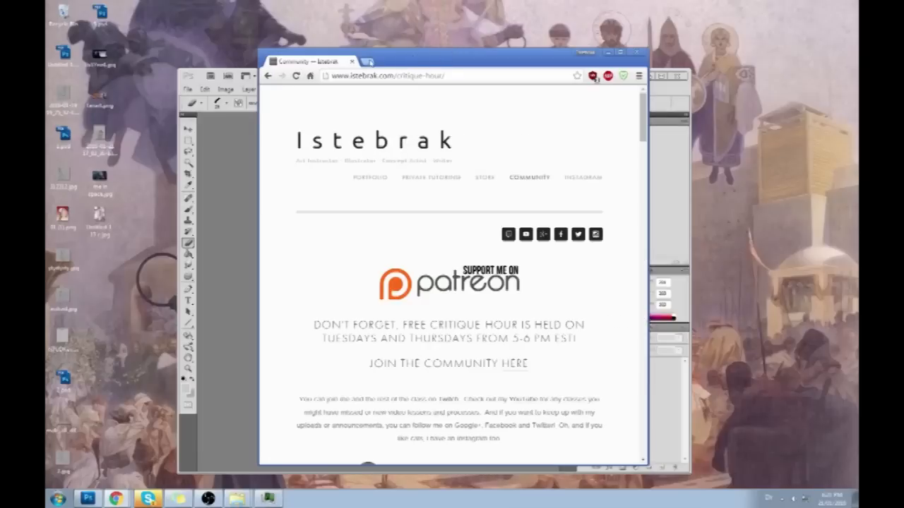
left_click(356, 61)
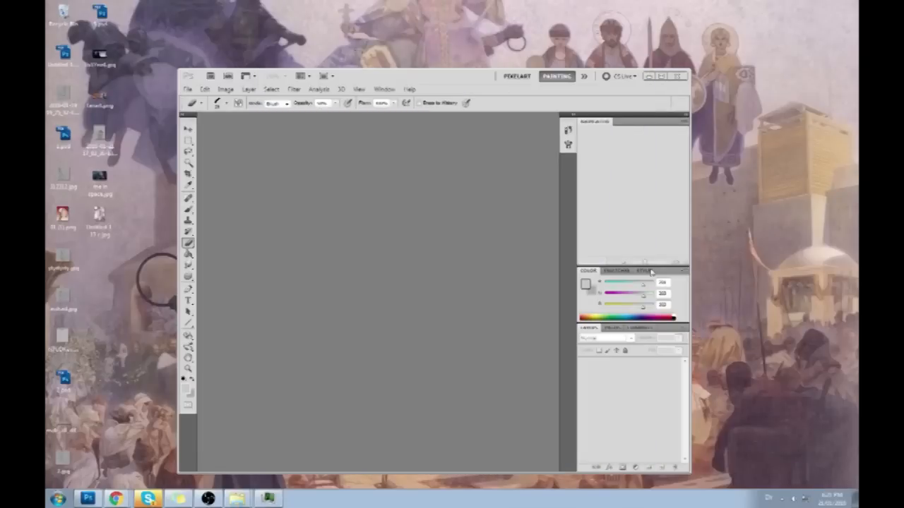
left_click(832, 497)
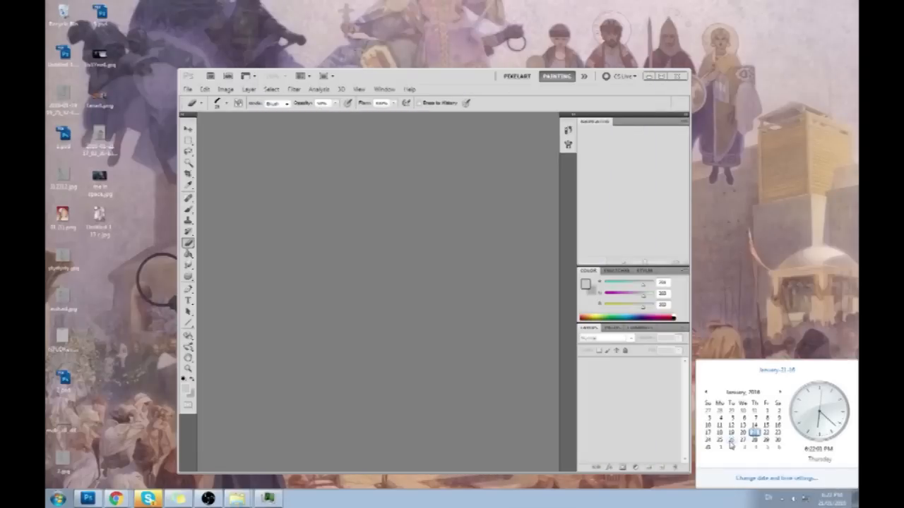